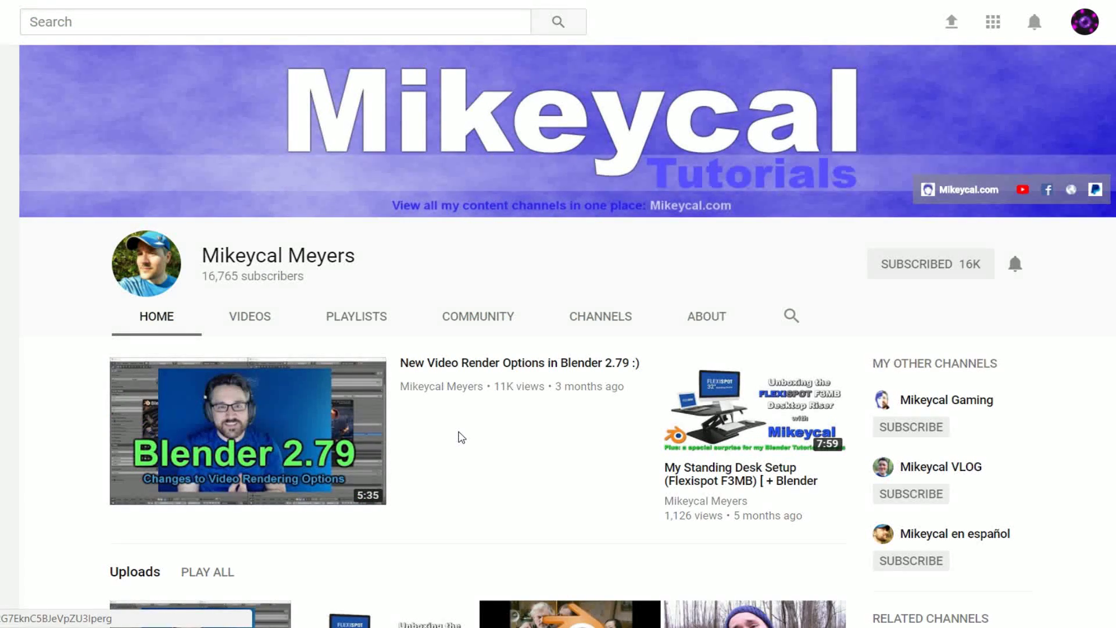
Look through the uploads and created playlists on the Mikeycal Tutorials YouTube channel
scroll(465, 329, "down", 1)
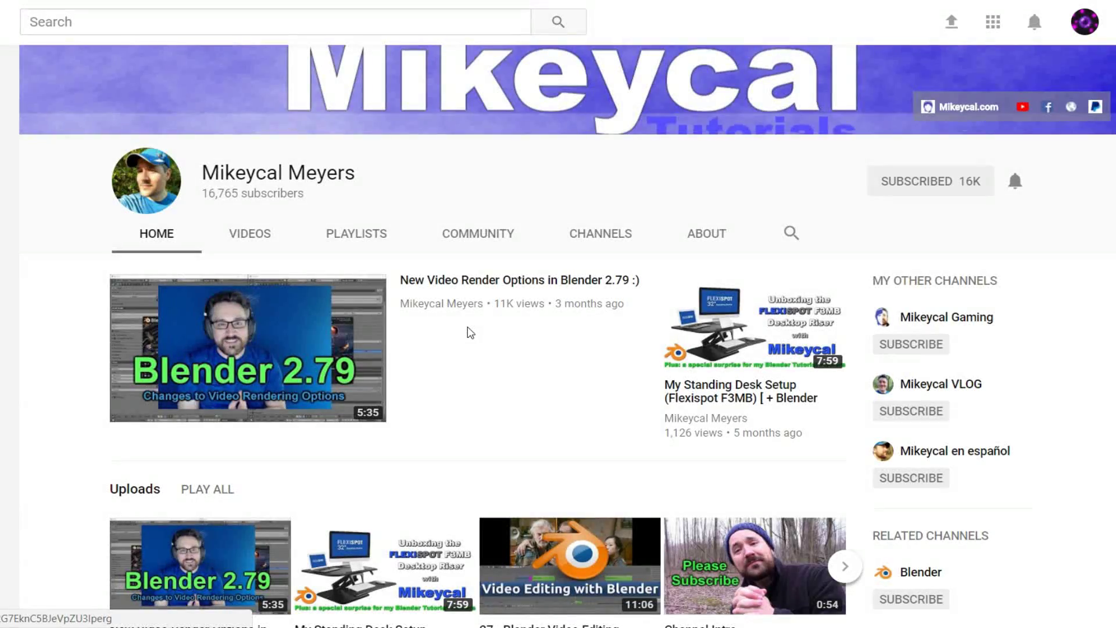
scroll(470, 333, "down", 1)
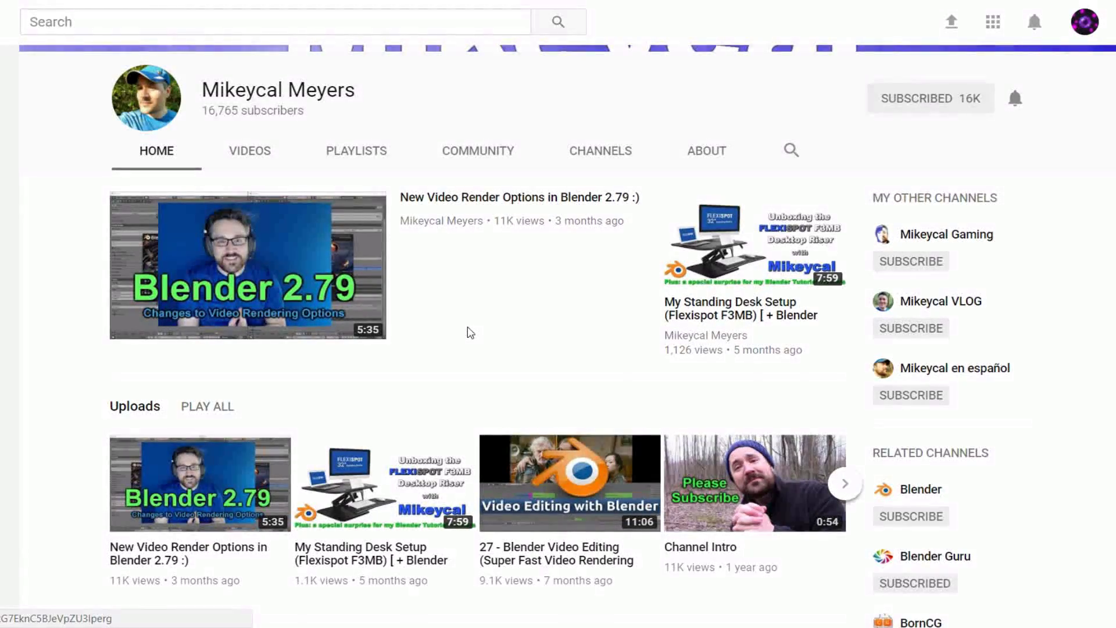
scroll(468, 331, "down", 2)
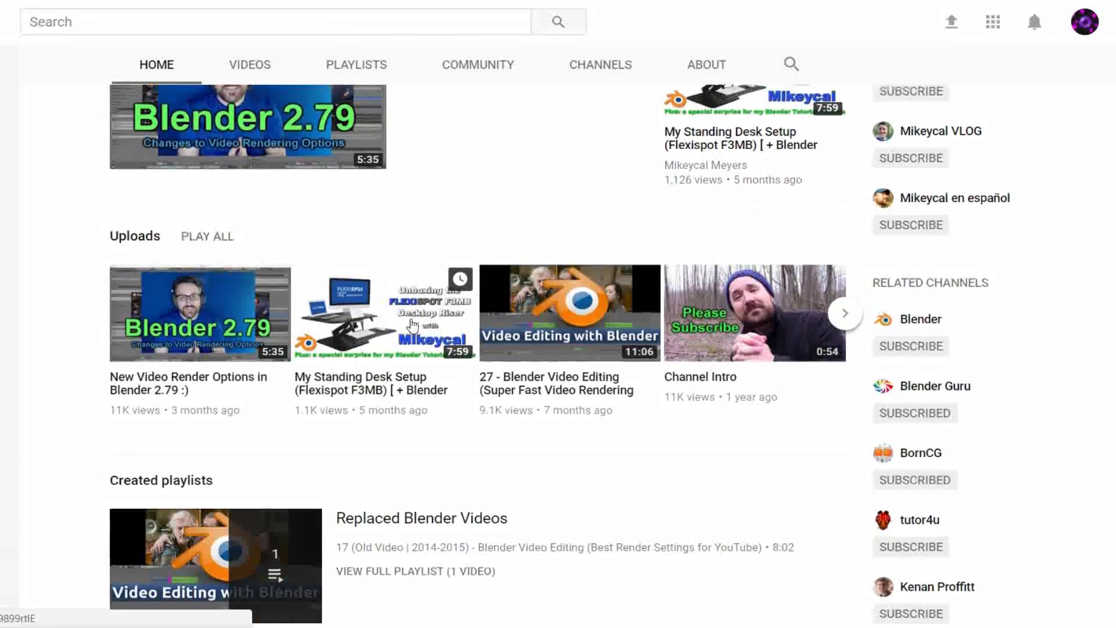
scroll(412, 326, "down", 2)
scroll(427, 332, "up", 3)
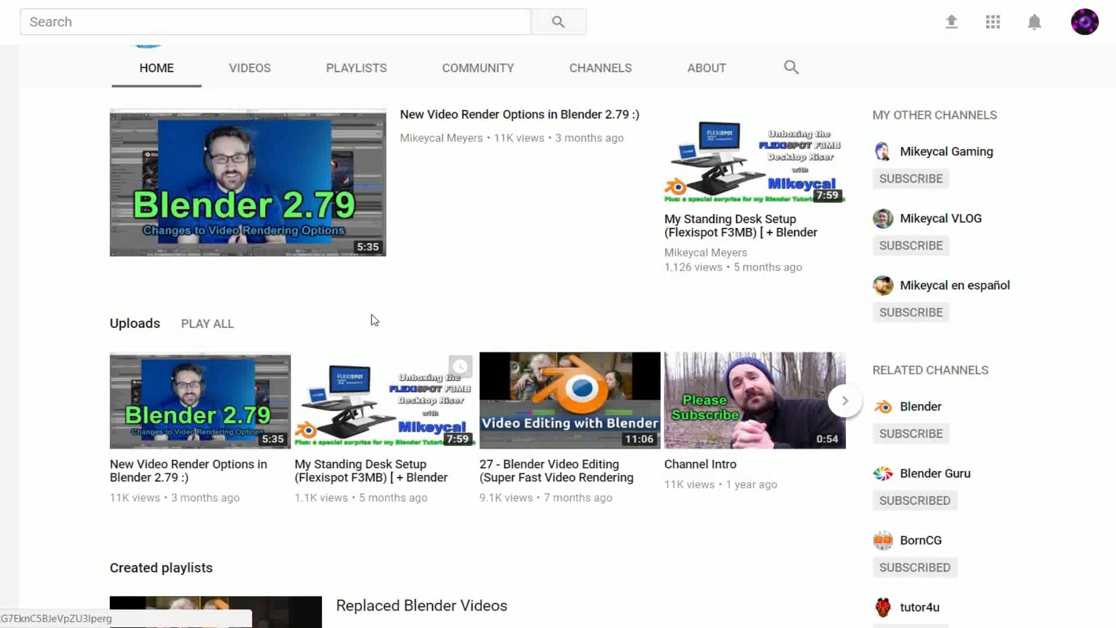
scroll(396, 319, "up", 3)
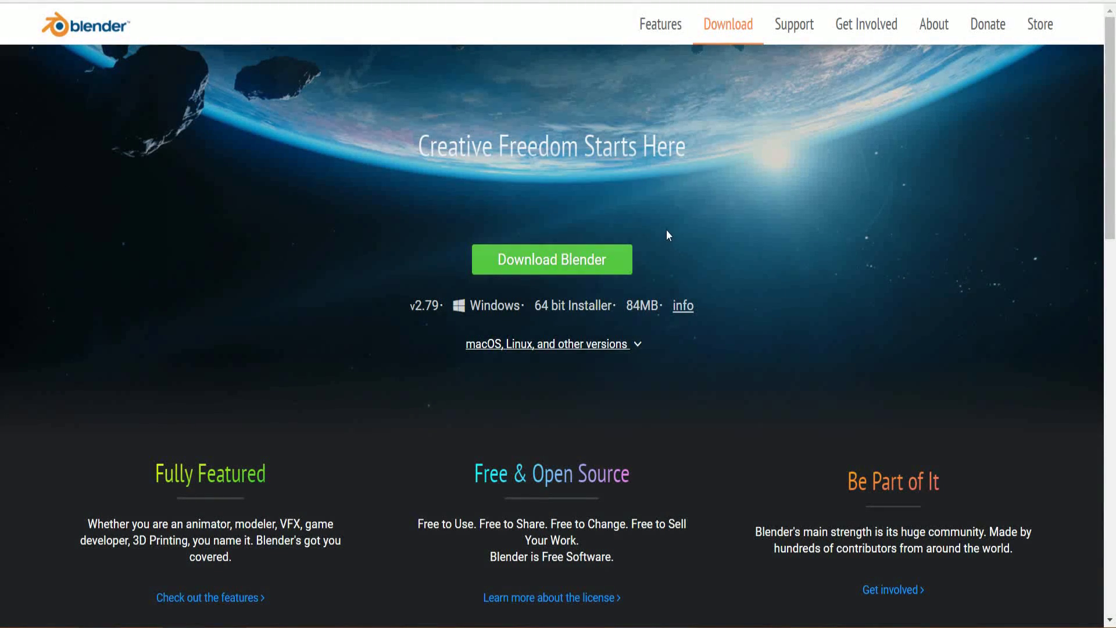
Download the Blender v2.79 64-bit Windows installer from the Blender website and look over the thank-you page
left_click(520, 265)
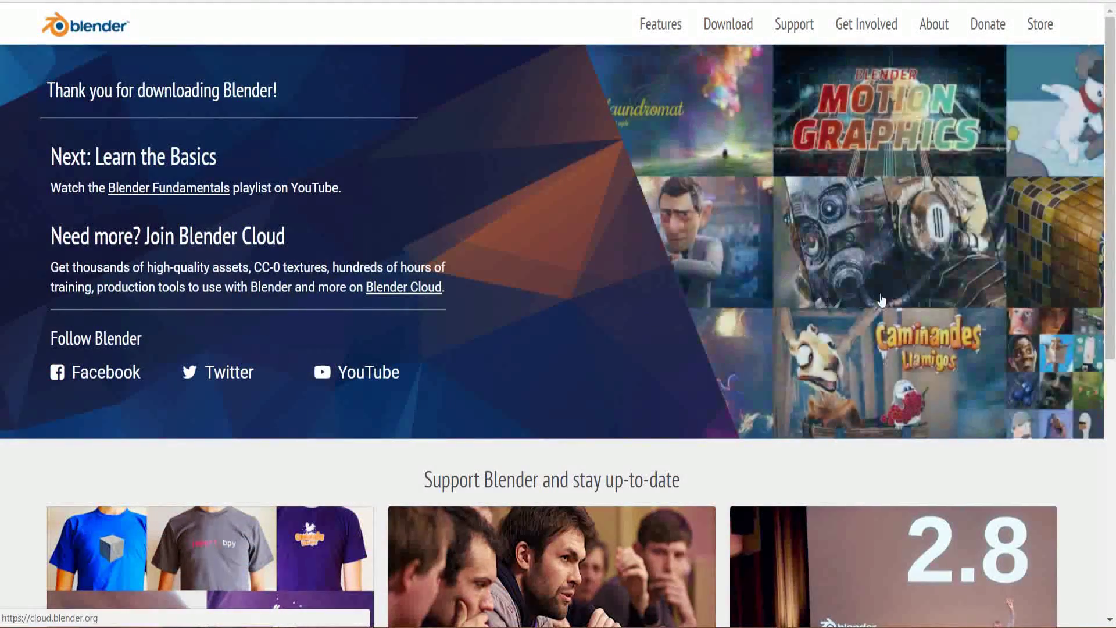
scroll(895, 300, "down", 3)
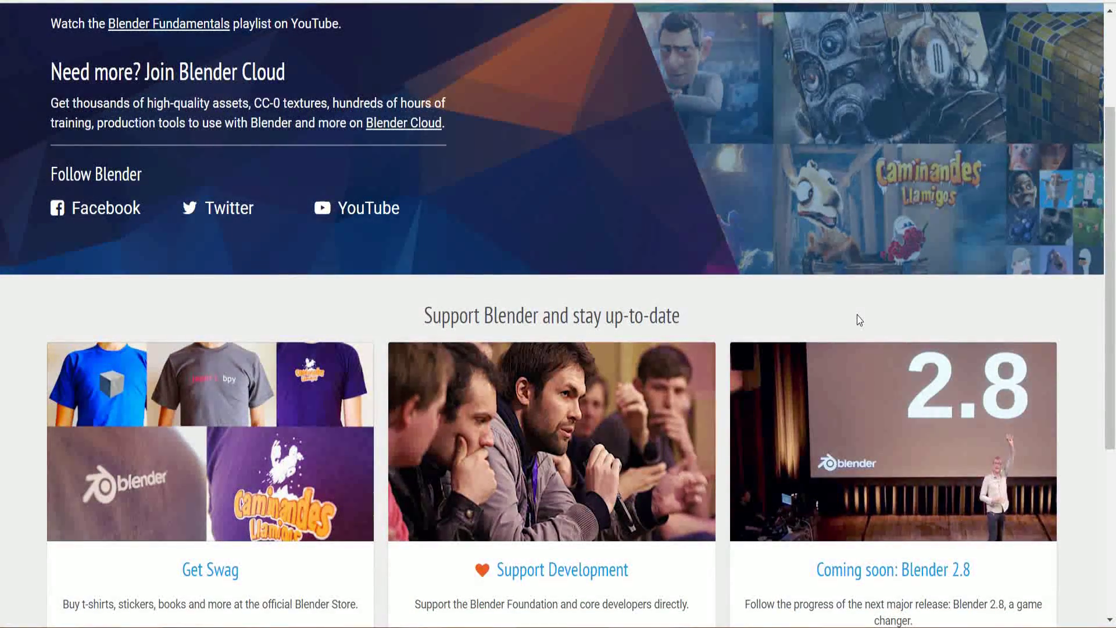
scroll(857, 315, "up", 2)
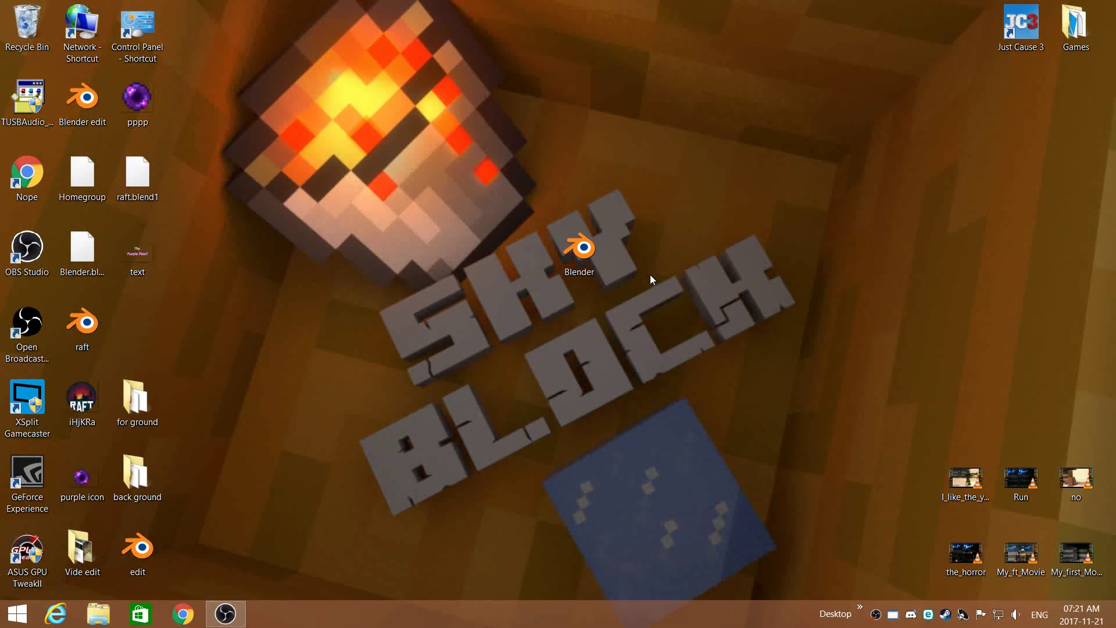
Open the Blender project file from the desktop in Blender and scrub its animation to frame 146
left_click(570, 247)
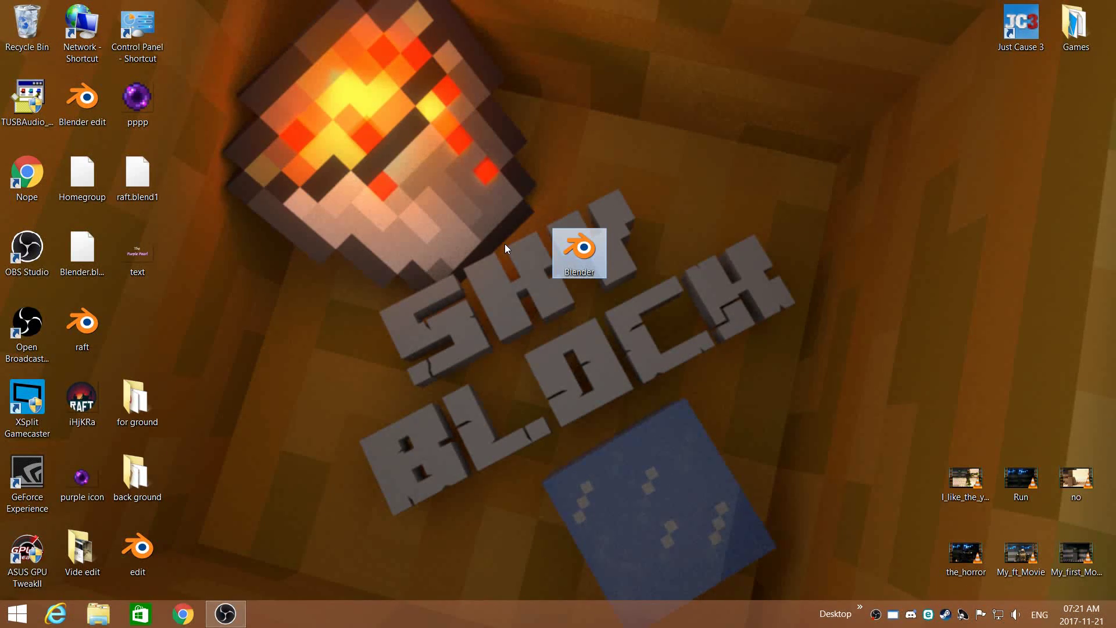
mouse_move(594, 239)
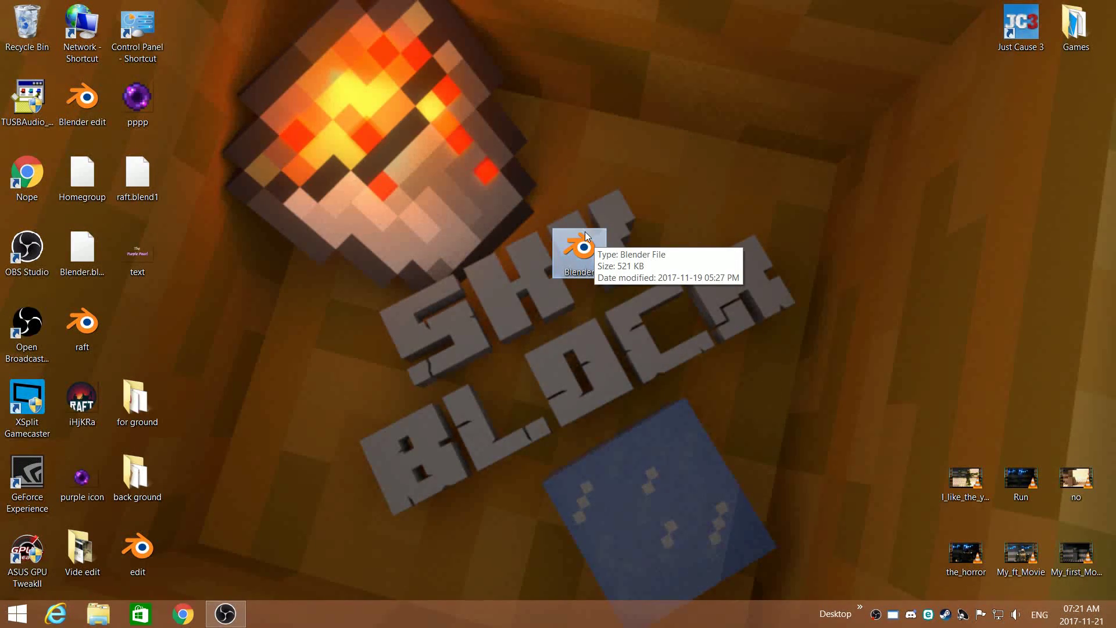
double_click(585, 232)
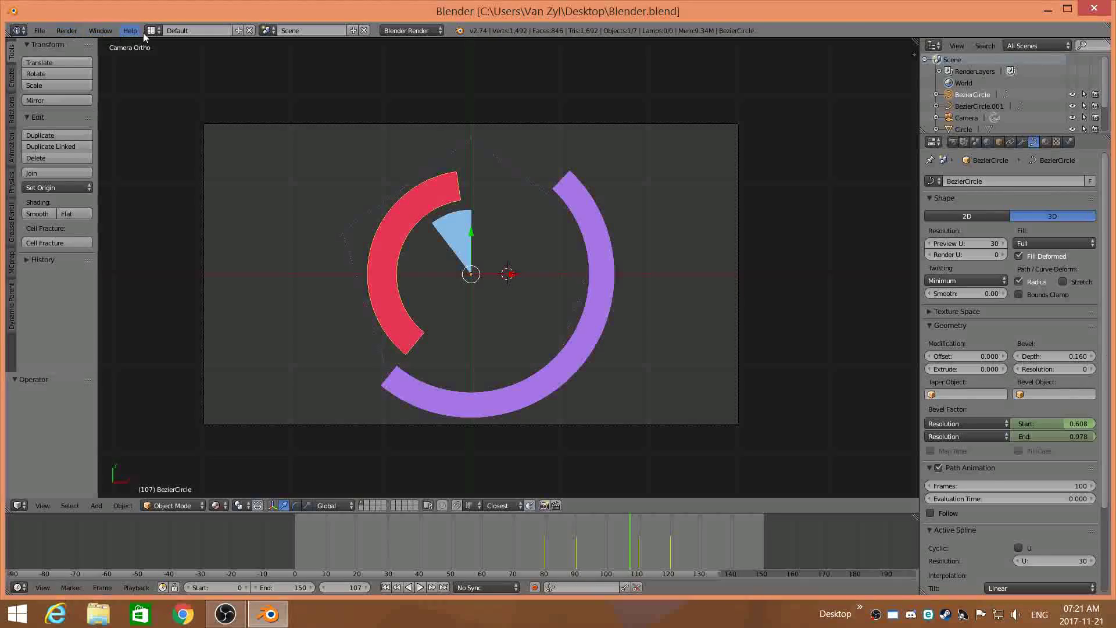
left_click_drag(558, 533, 752, 561)
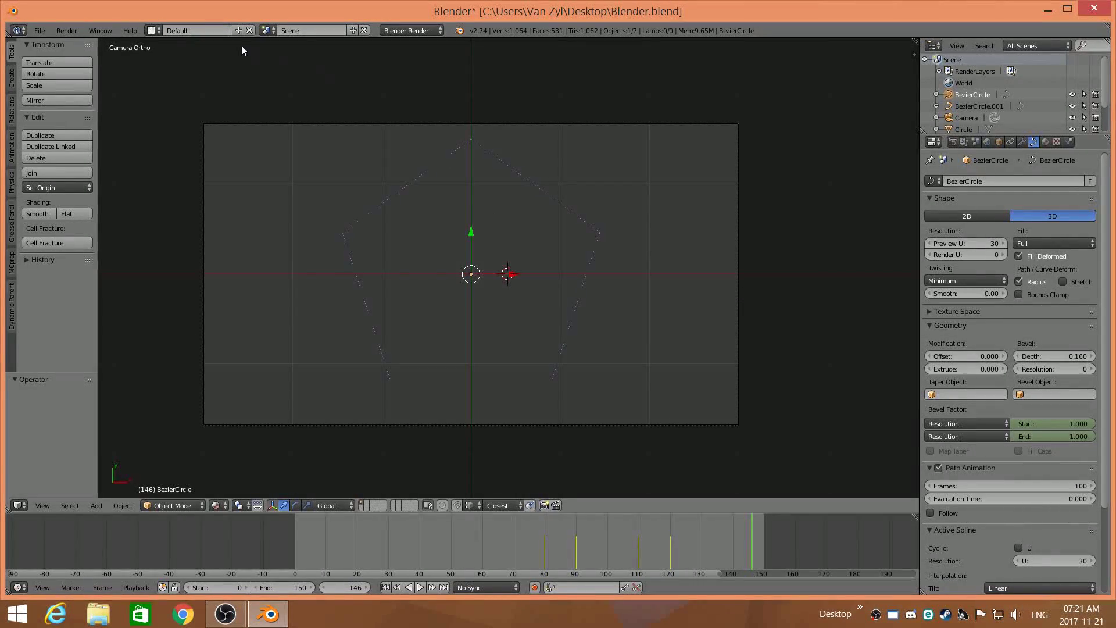
Switch the screen layout to Video Editing
left_click(160, 32)
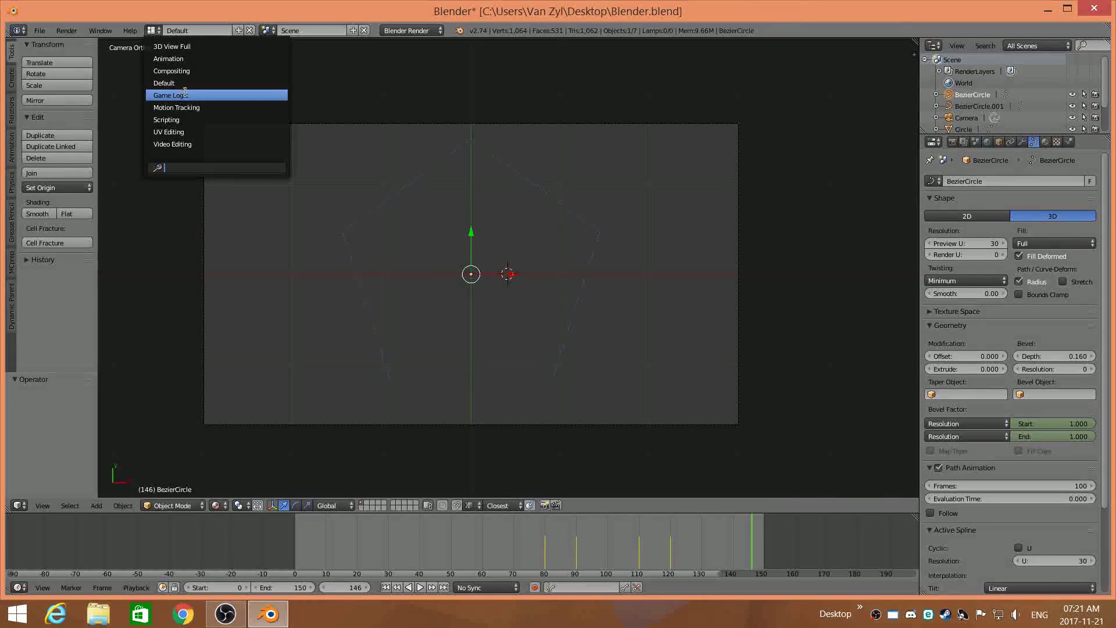
left_click(190, 145)
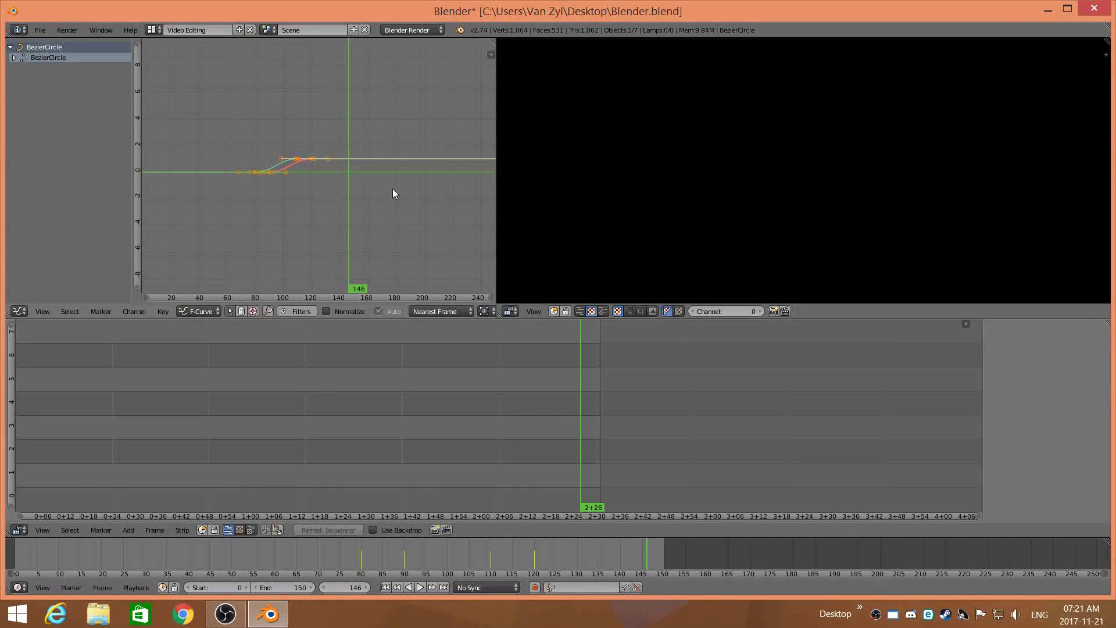
scroll(554, 450, "down", 2)
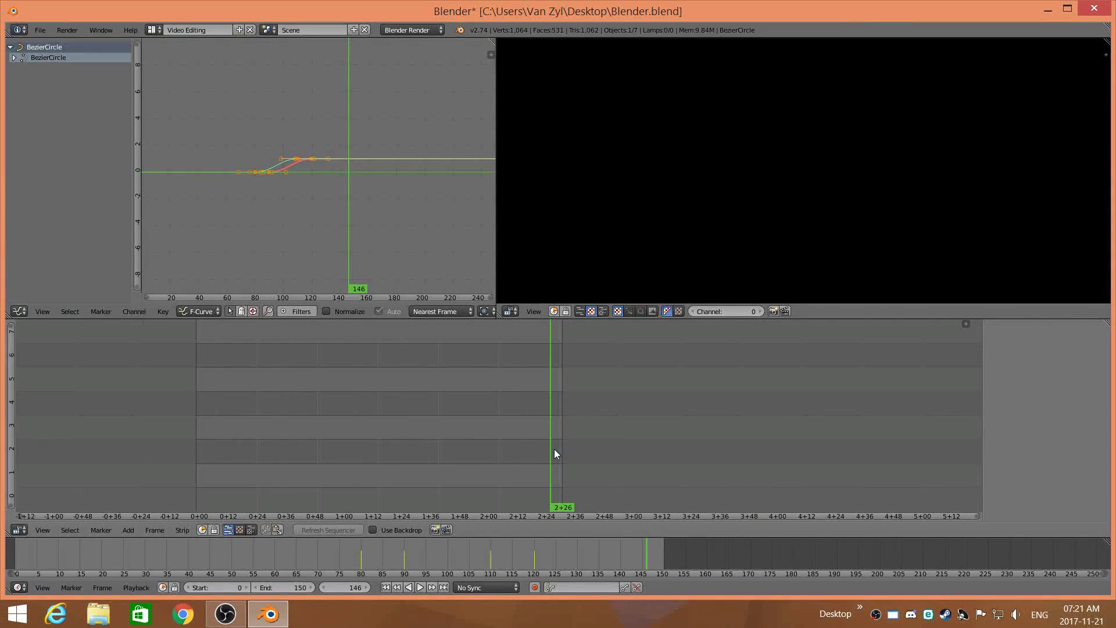
Delete all of the circle's keyframes in the graph editor and return the playhead to frame 0
key("a")
key("a")
key("x")
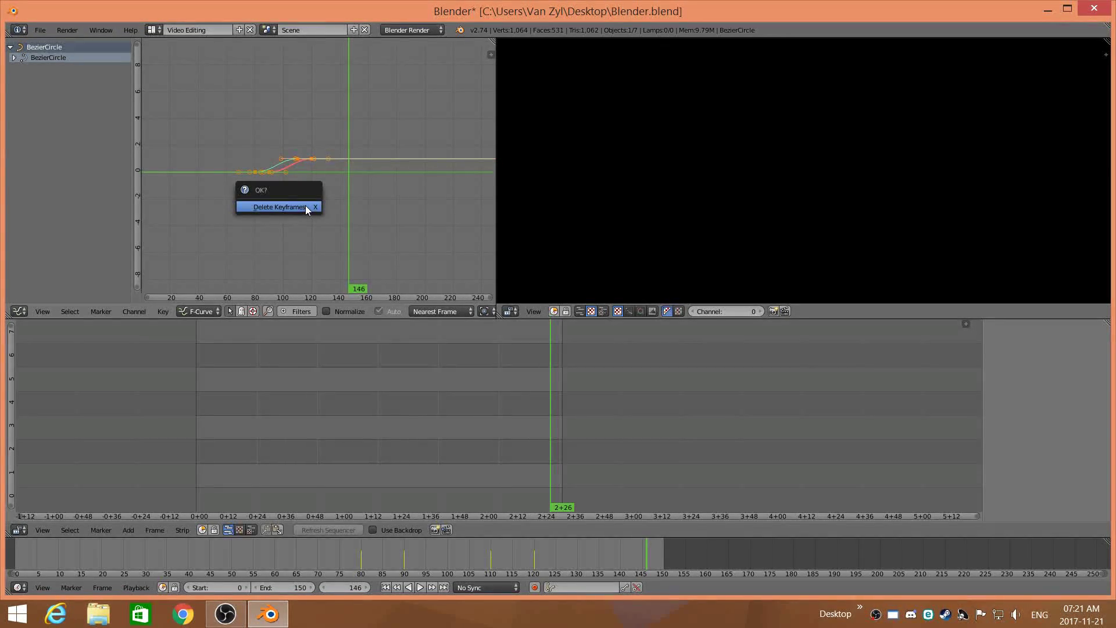
left_click(307, 208)
left_click(216, 267)
left_click_drag(270, 449, 120, 465)
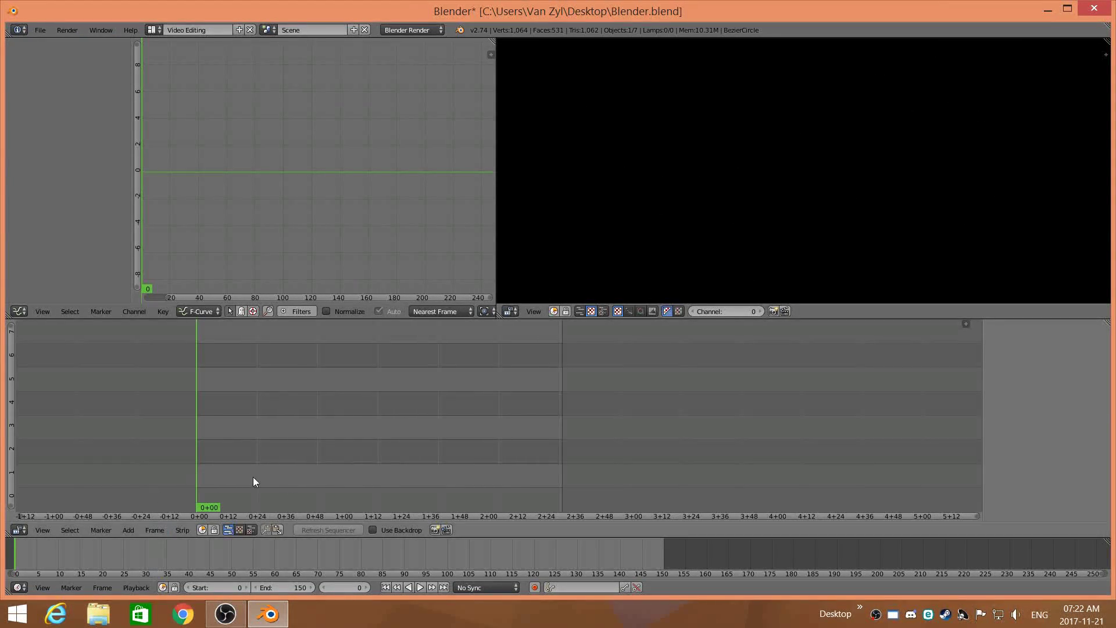
Move the sequencer playhead to frame 755 and set that frame as the end of the frame range
scroll(567, 466, "down", 10)
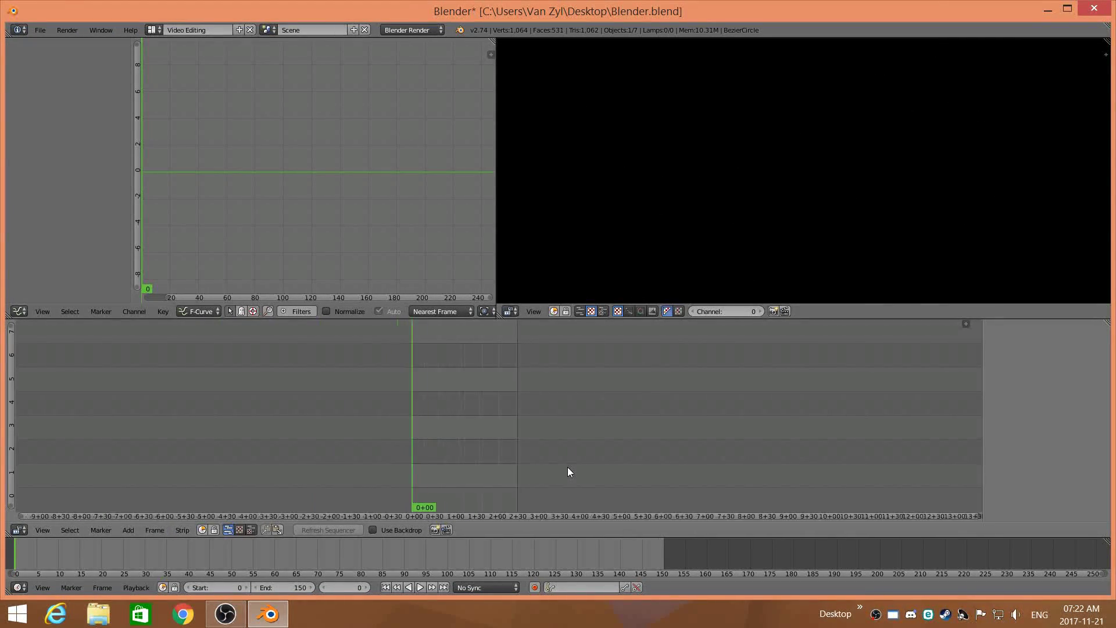
left_click_drag(398, 432, 825, 469)
left_click_drag(528, 475, 776, 428)
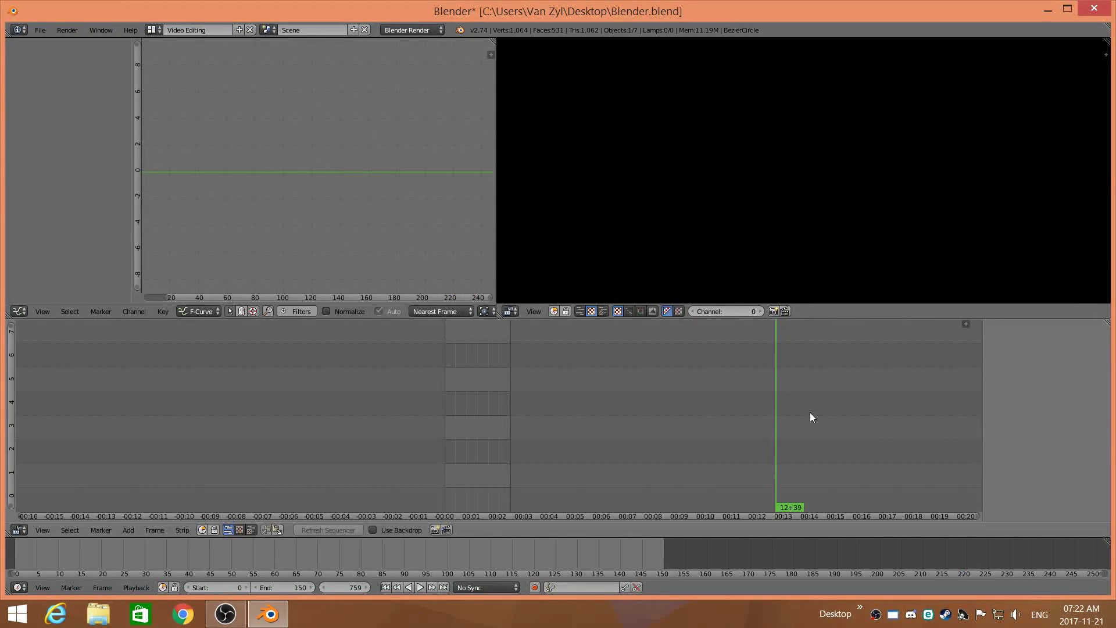
left_click_drag(811, 414, 520, 454)
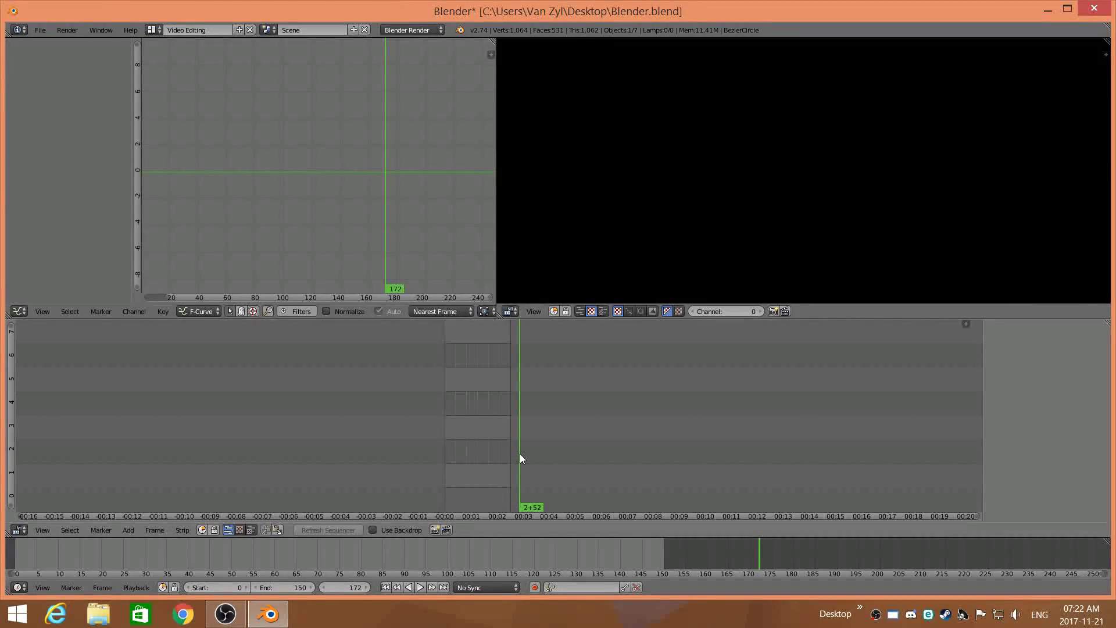
left_click_drag(521, 455, 775, 448)
key("e")
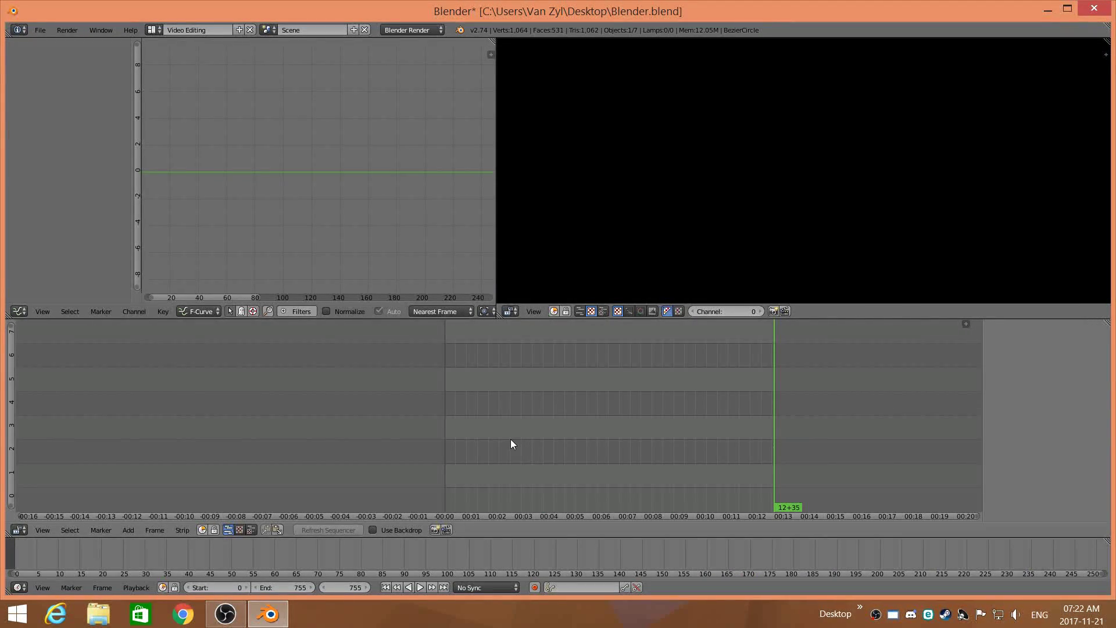
Enable Frame Dropping for playback and return the playhead to frame 0
scroll(624, 431, "up", 3)
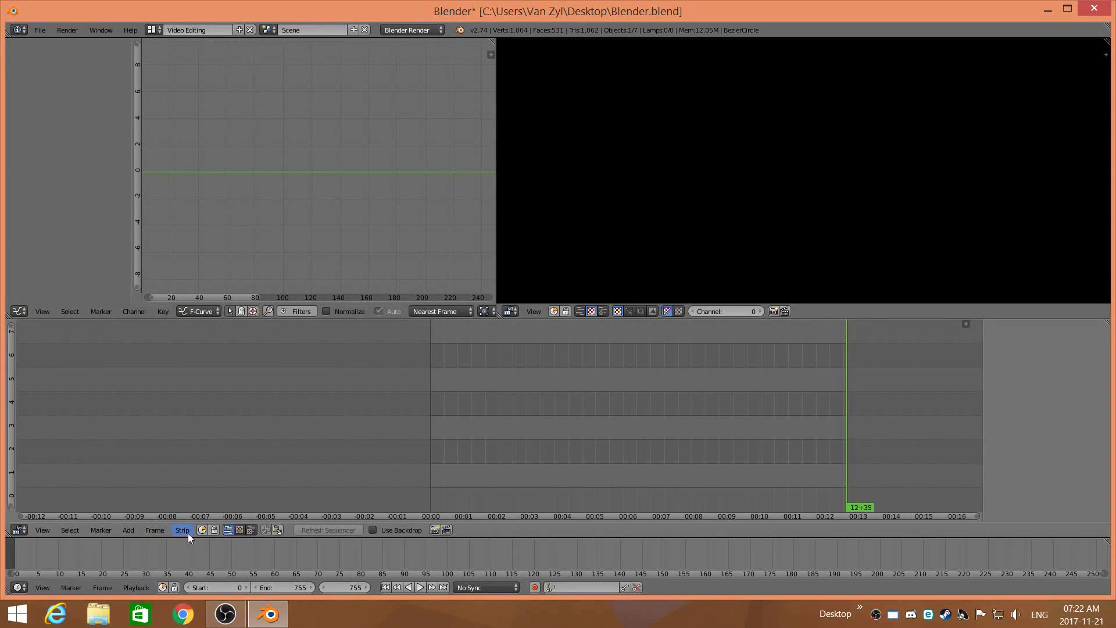
left_click(133, 588)
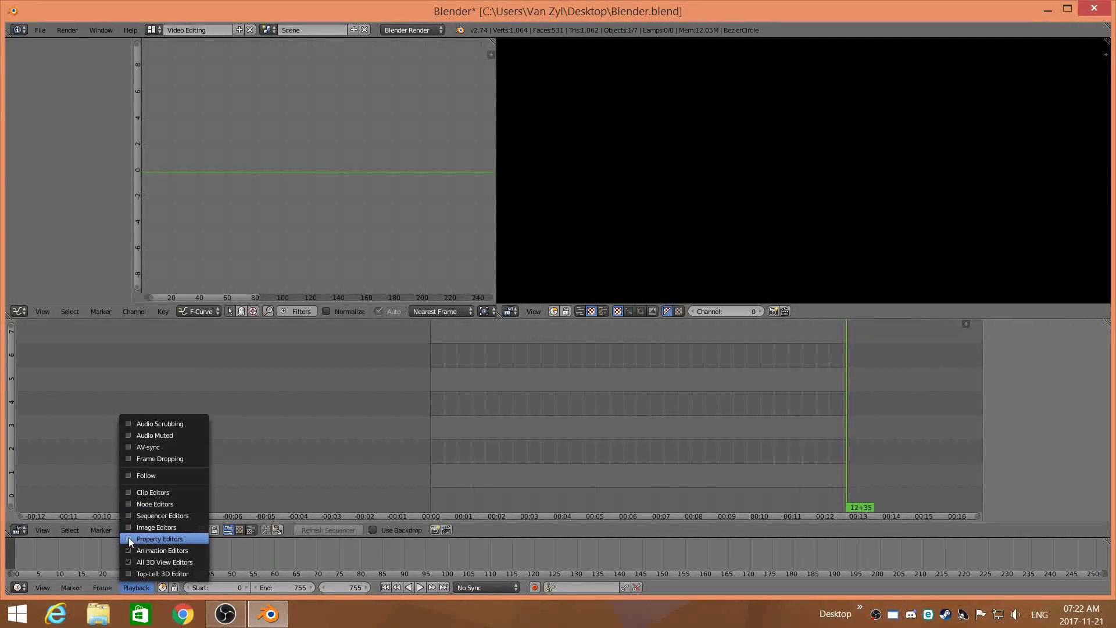
left_click(129, 459)
key("shift+Left")
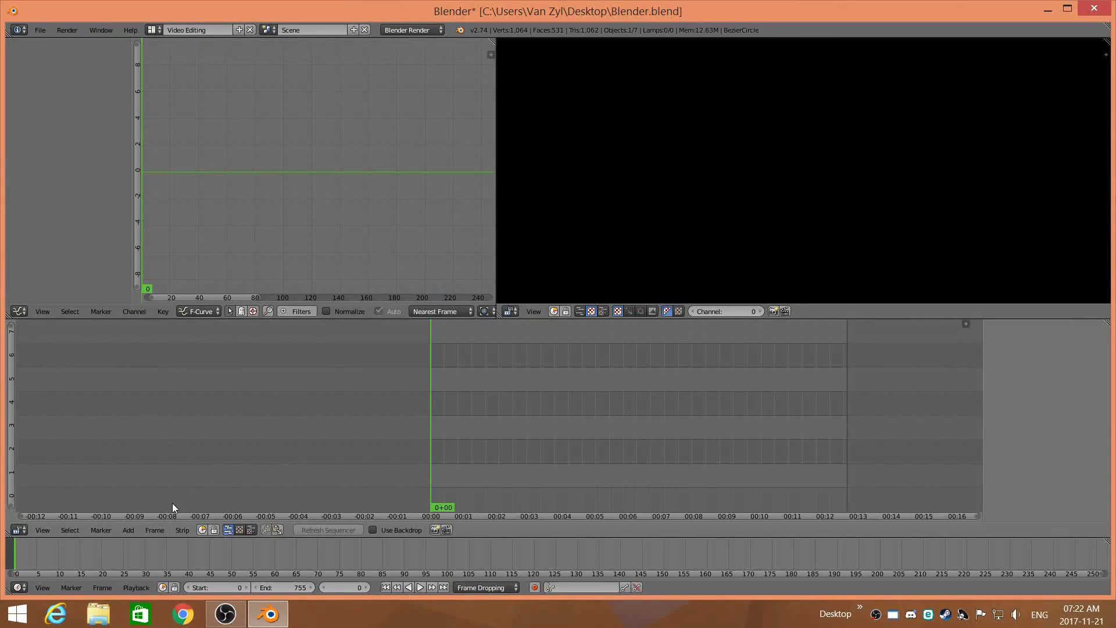
Change the Graph Editor area to the Properties editor, keeping its Dimensions render settings expanded
left_click(23, 311)
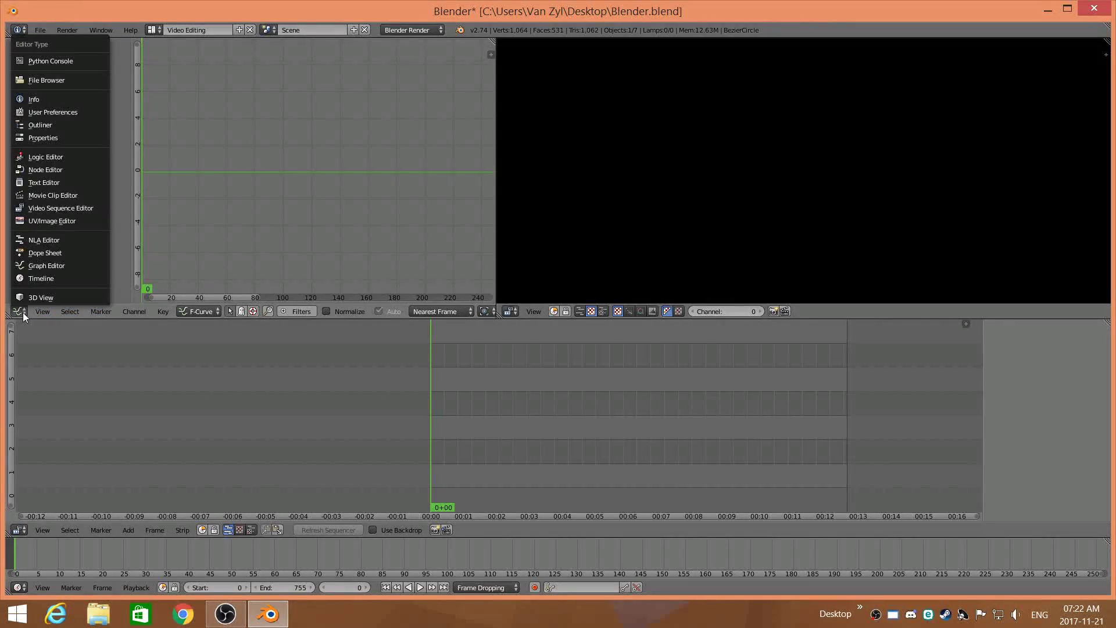
left_click(52, 137)
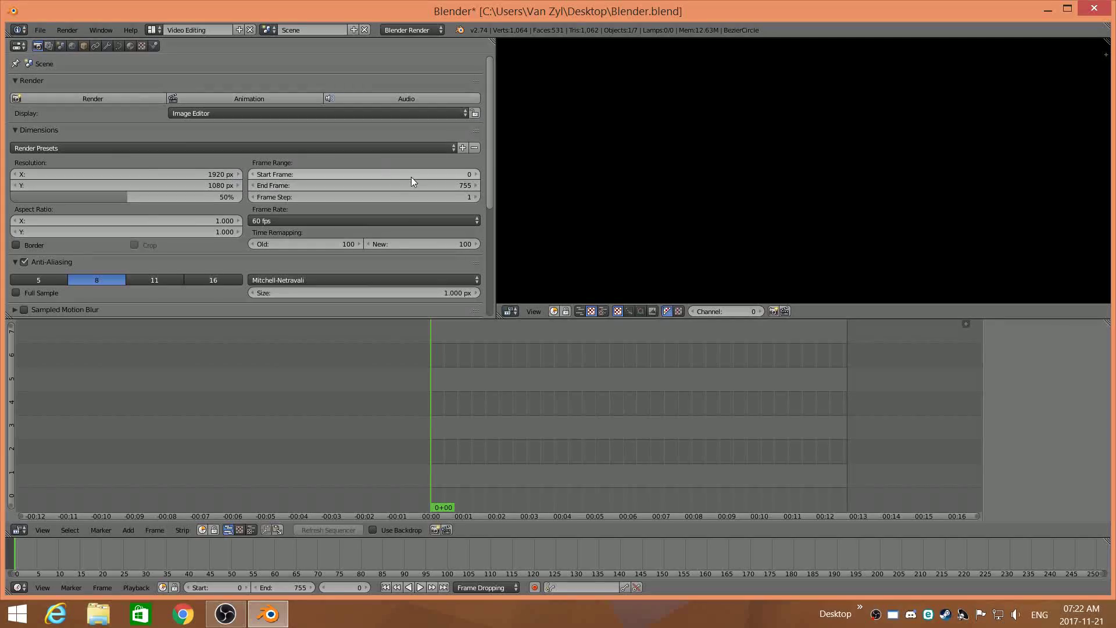
left_click(312, 222)
left_click(343, 135)
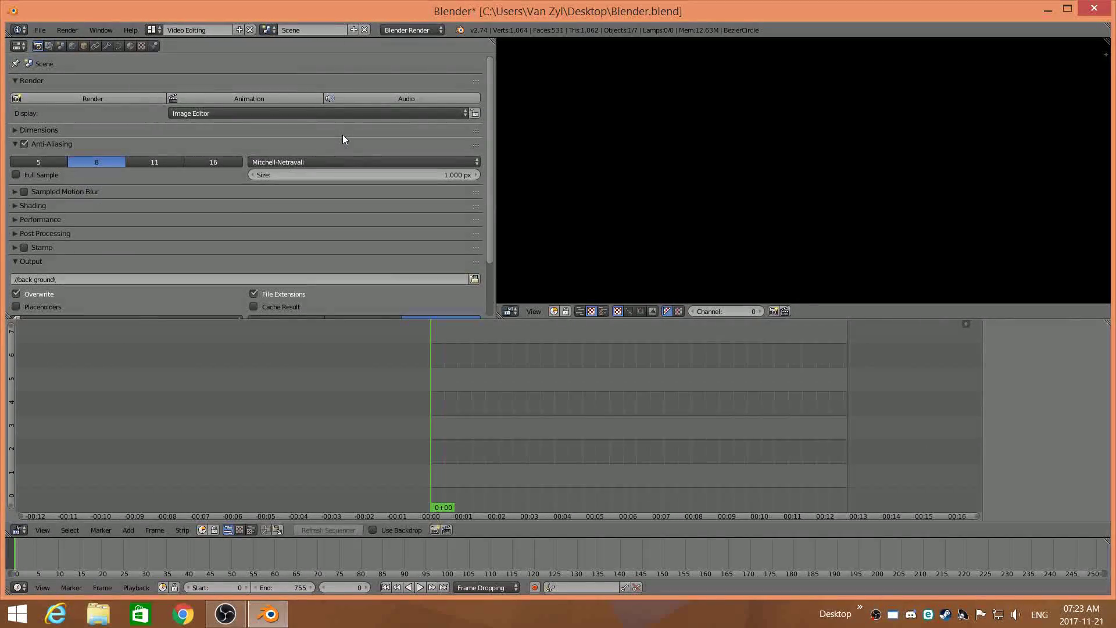
left_click(47, 133)
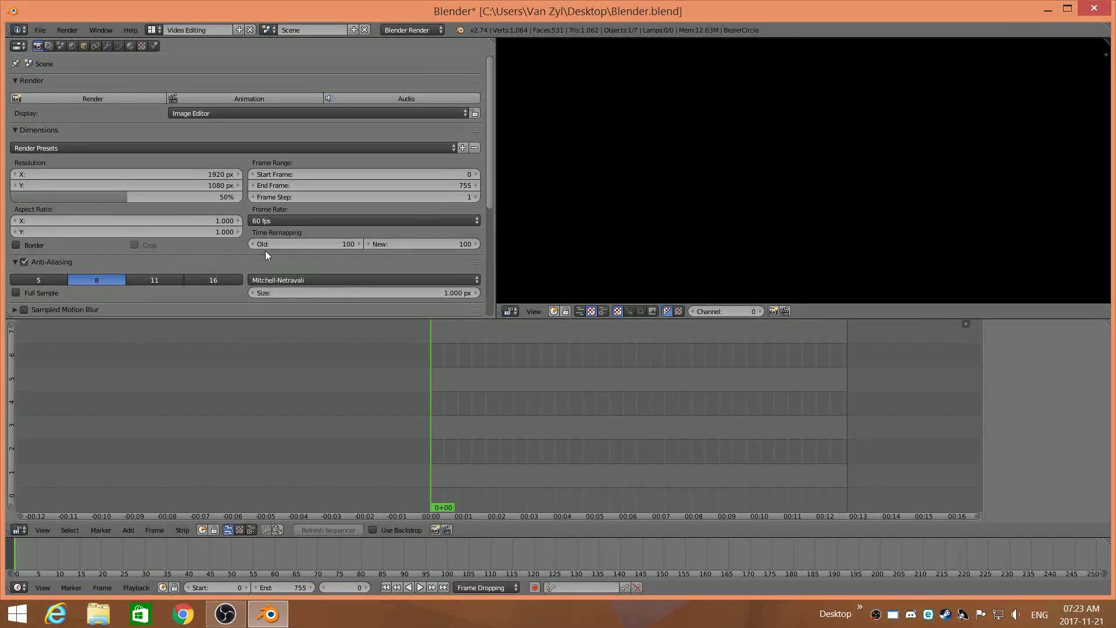
Review the frame rate choices and the Sampled Motion Blur, Performance and Post Processing render settings
scroll(265, 250, "down", 1)
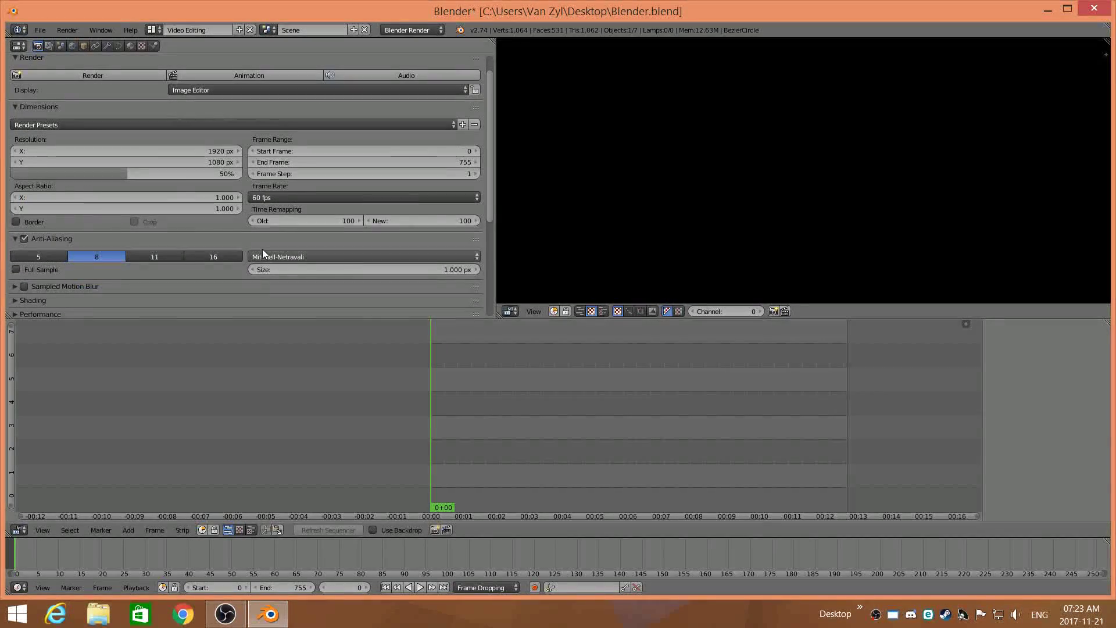
left_click(315, 197)
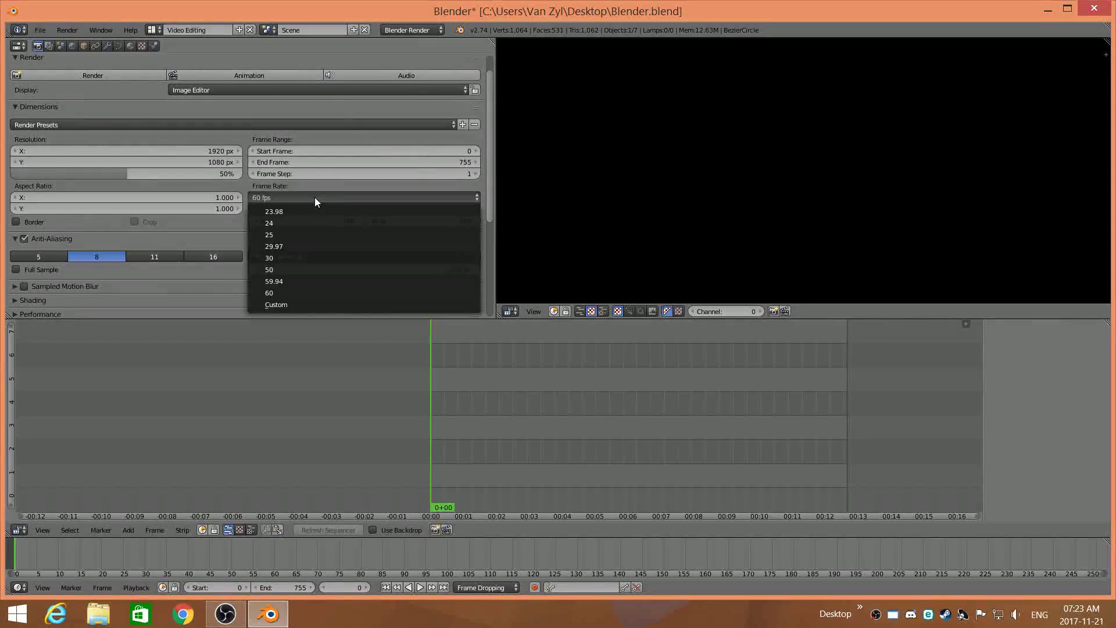
left_click(305, 110)
left_click(14, 105)
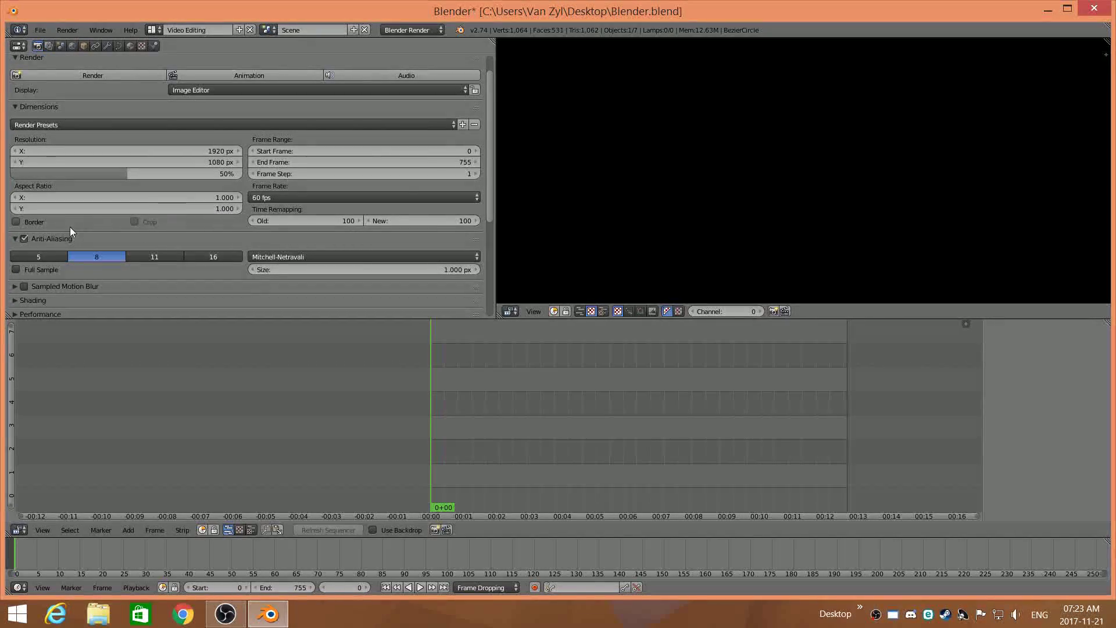
scroll(264, 247, "down", 1)
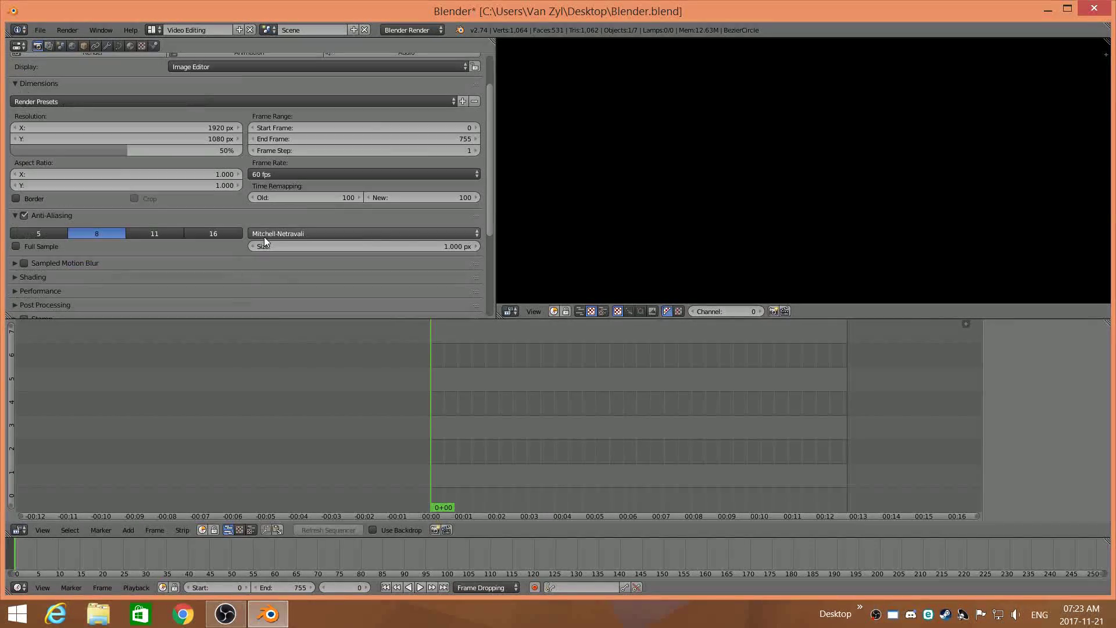
left_click(7, 264)
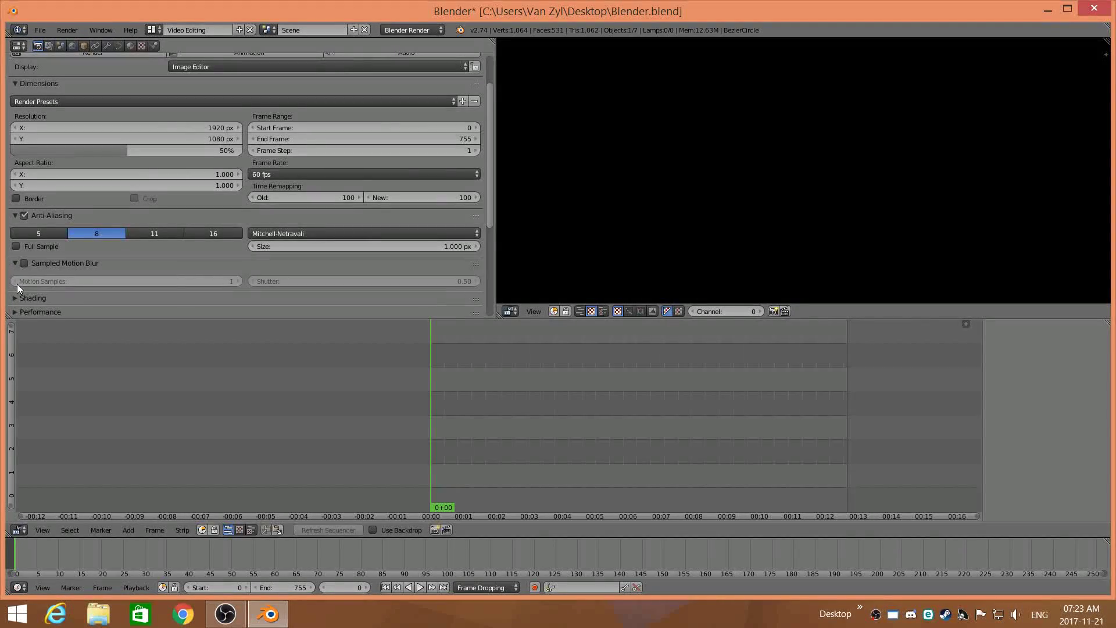
scroll(16, 283, "down", 2)
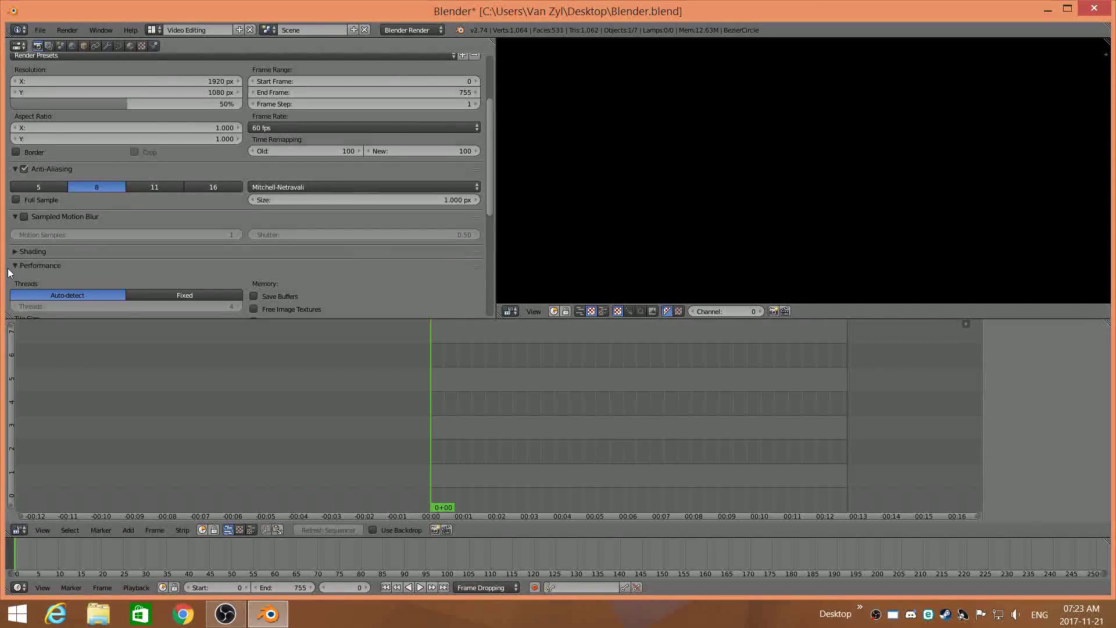
scroll(8, 267, "down", 1)
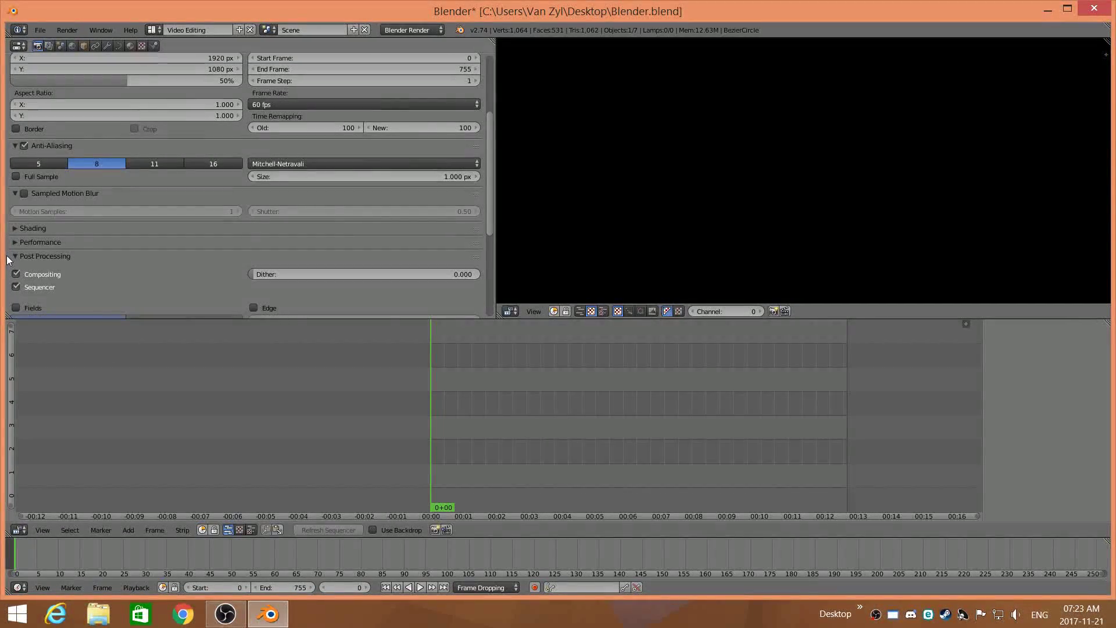
Change the render output's file format from an image type to the Xvid movie format
scroll(17, 273, "down", 2)
scroll(125, 282, "down", 1)
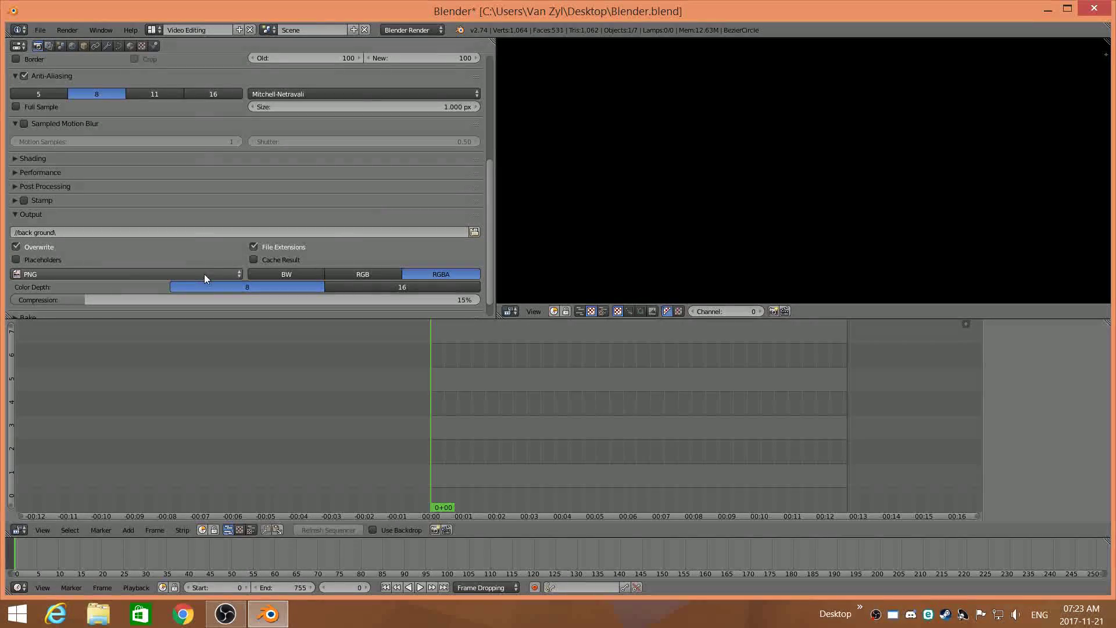
left_click(236, 271)
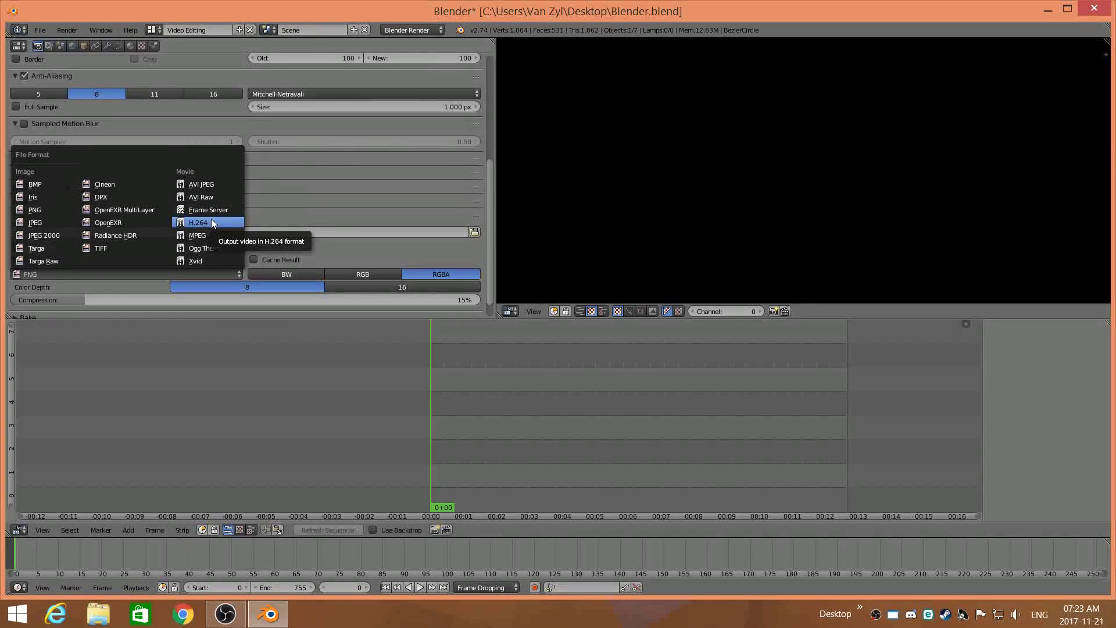
left_click(208, 260)
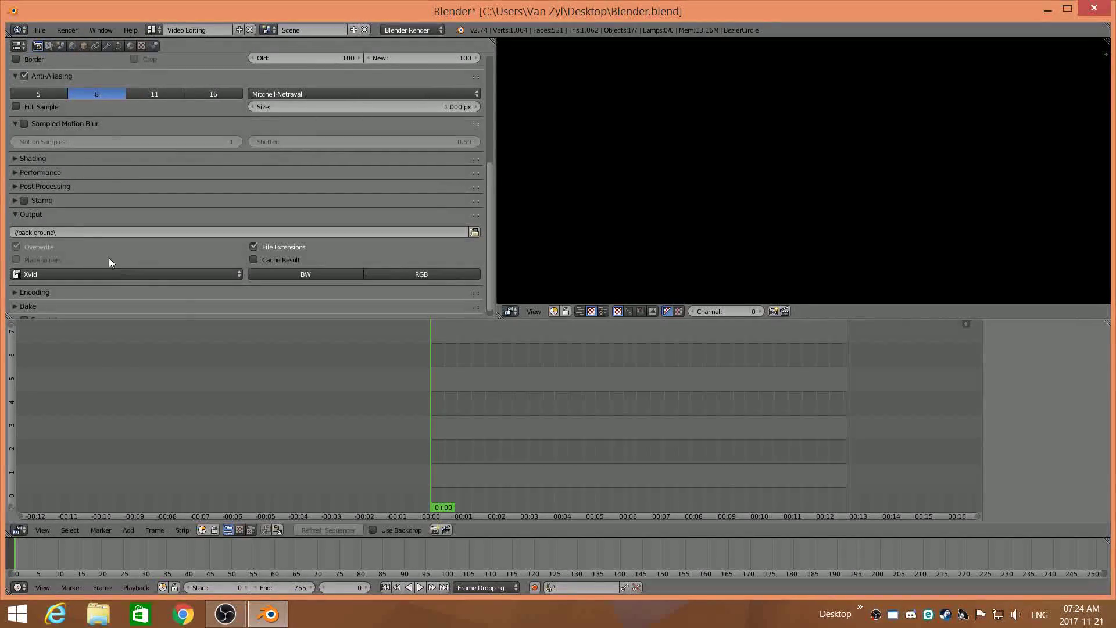
Examine the System user preferences down to the compute device and sequencer memory settings, and close the preferences window
left_click(39, 30)
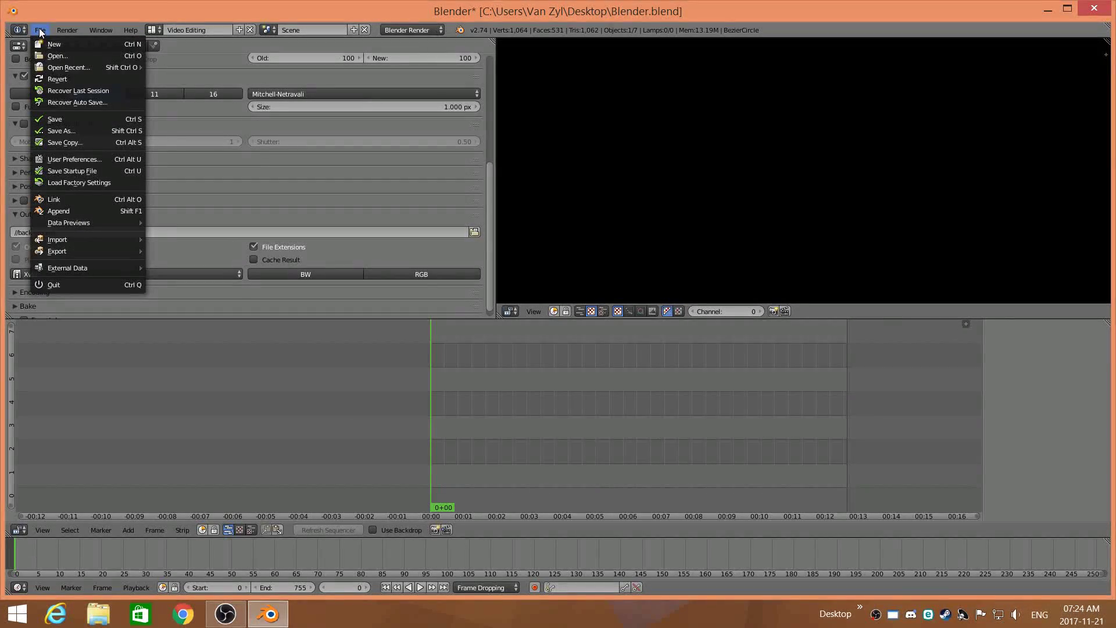
left_click(75, 158)
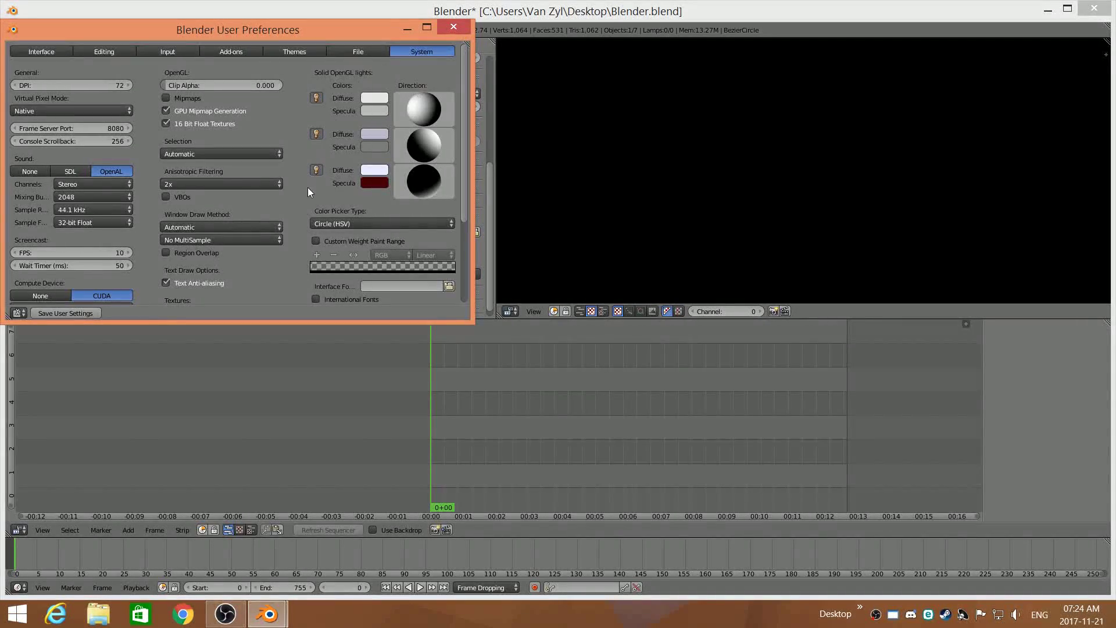
scroll(305, 191, "down", 5)
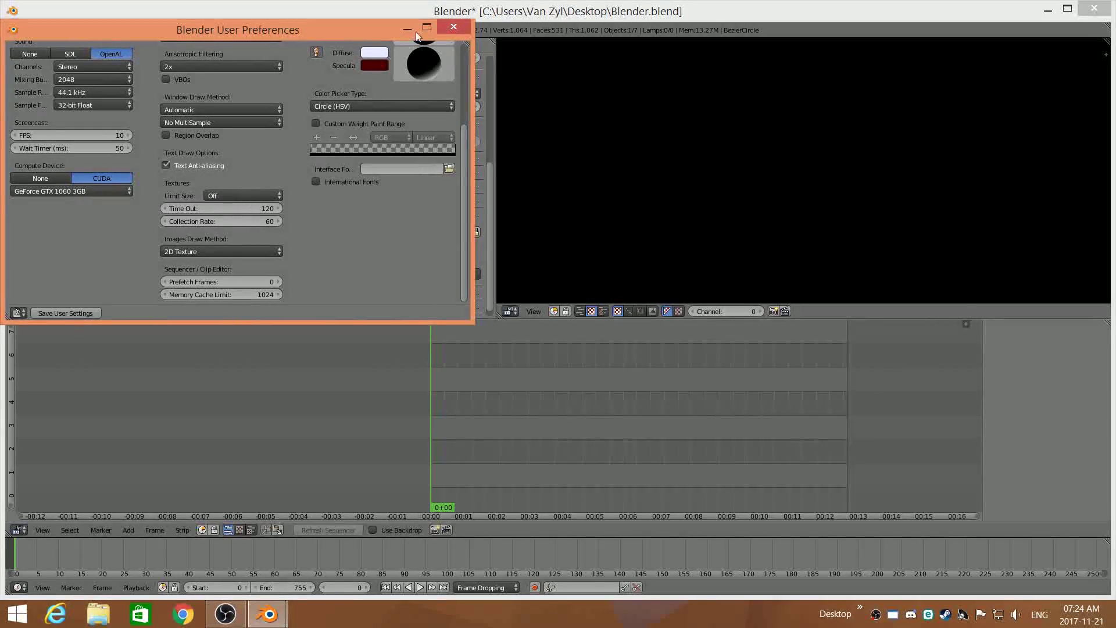
left_click(454, 28)
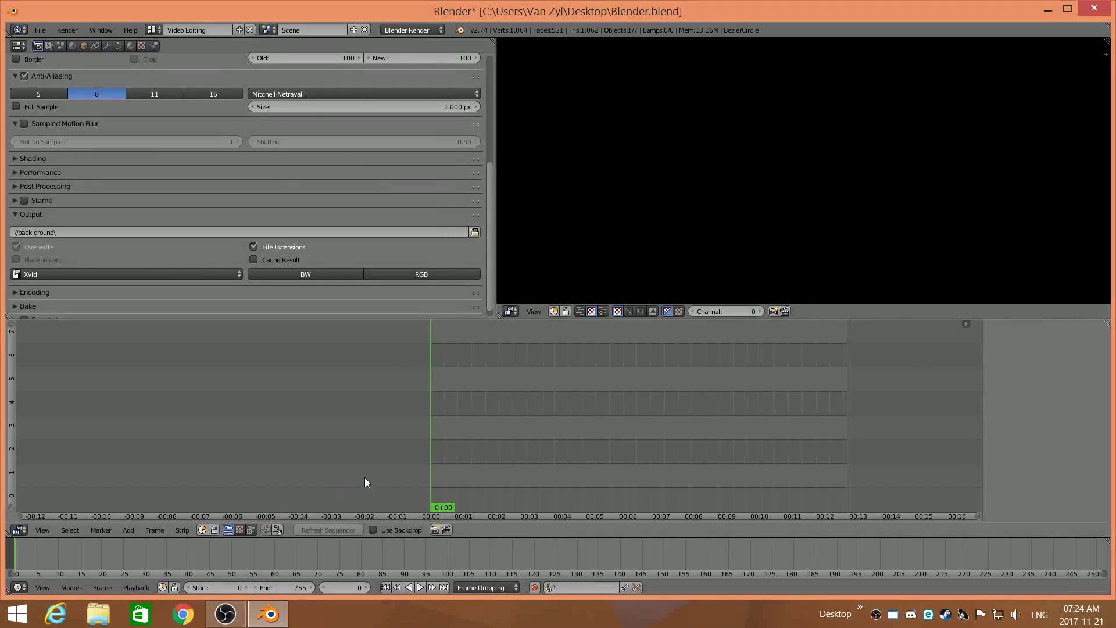
Set the render output folder to the "Vide edit" folder on the Desktop
scroll(256, 218, "down", 1)
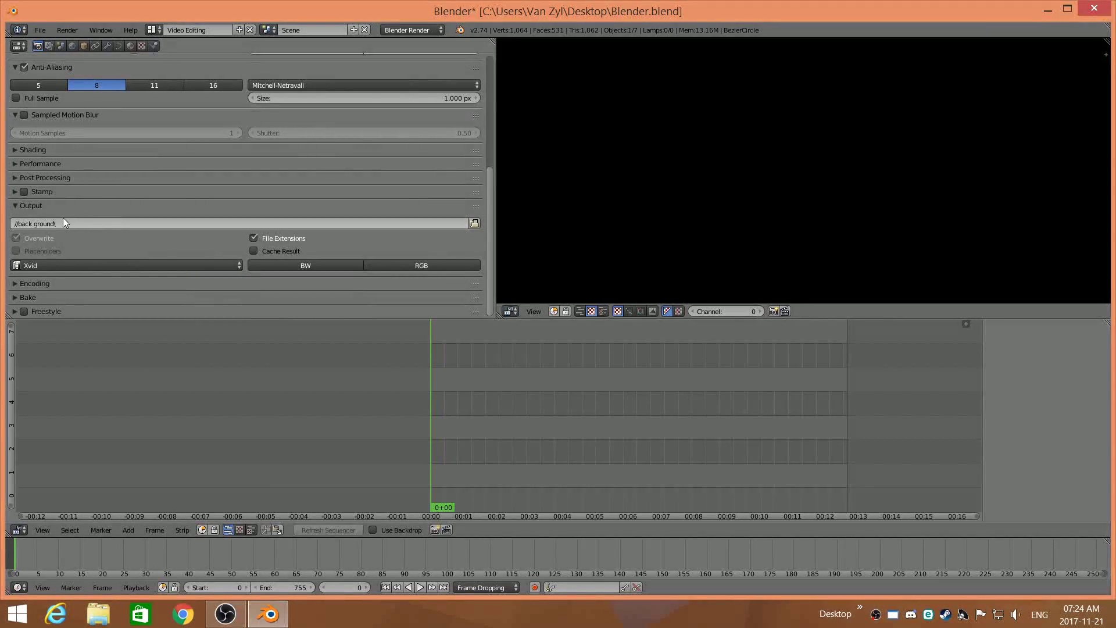
left_click(475, 224)
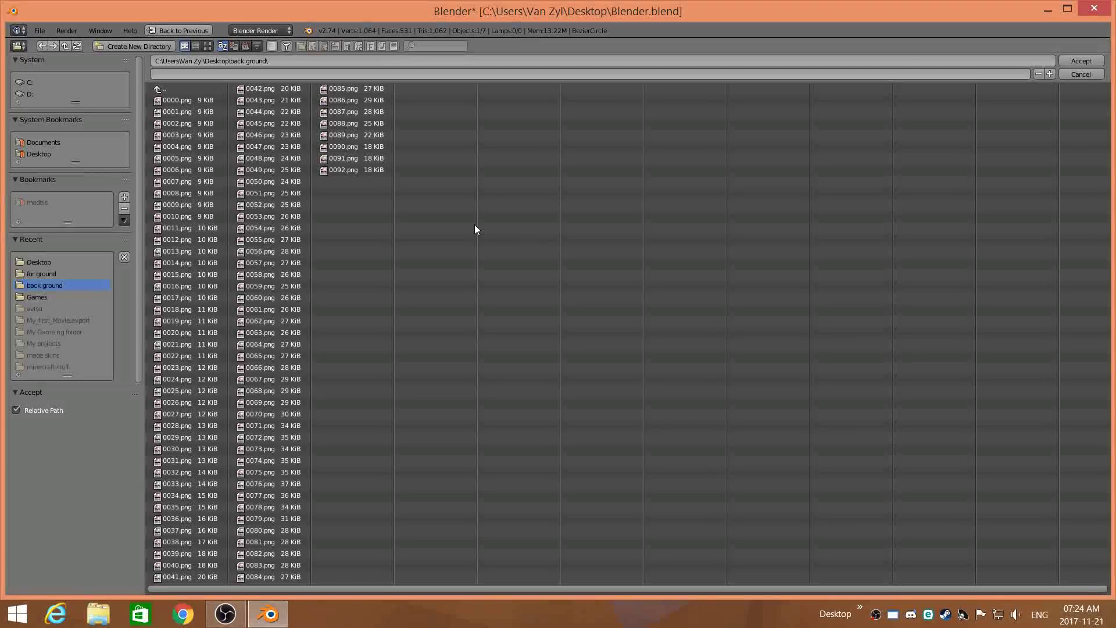
left_click(35, 154)
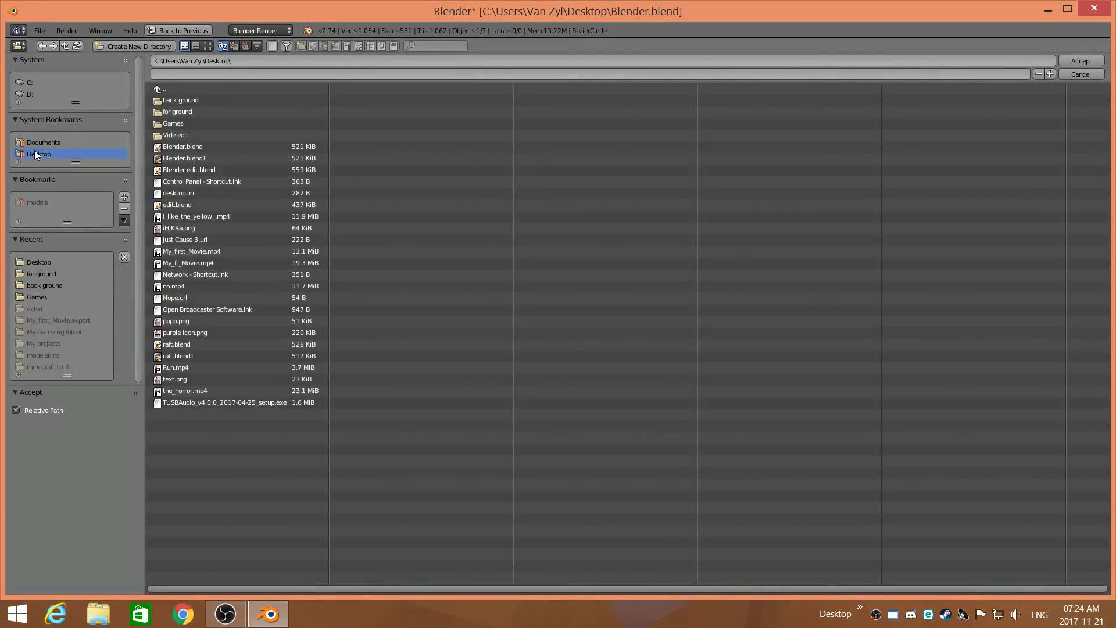
left_click(188, 136)
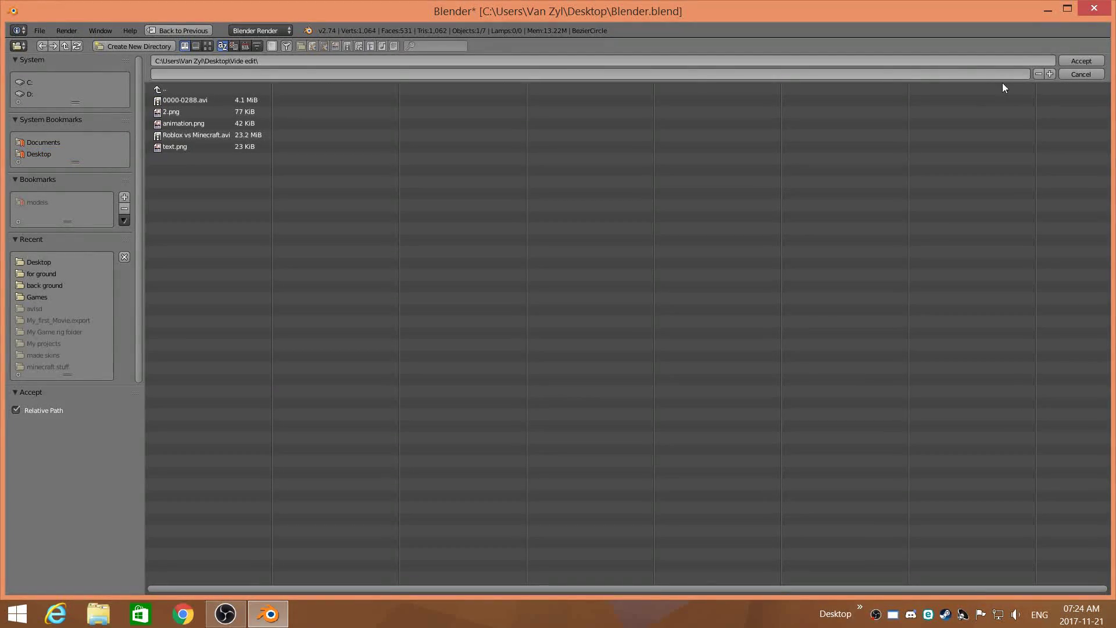
left_click(1080, 61)
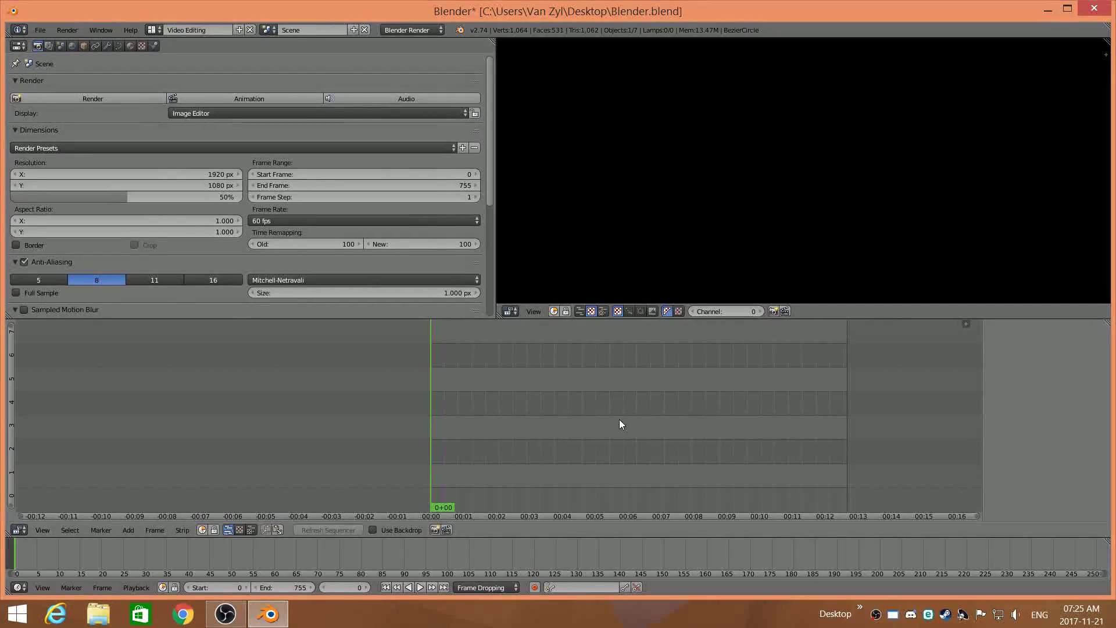
Play the footage strips in the sequencer with pauses and stop playback at frame 24217
scroll(520, 413, "down", 2)
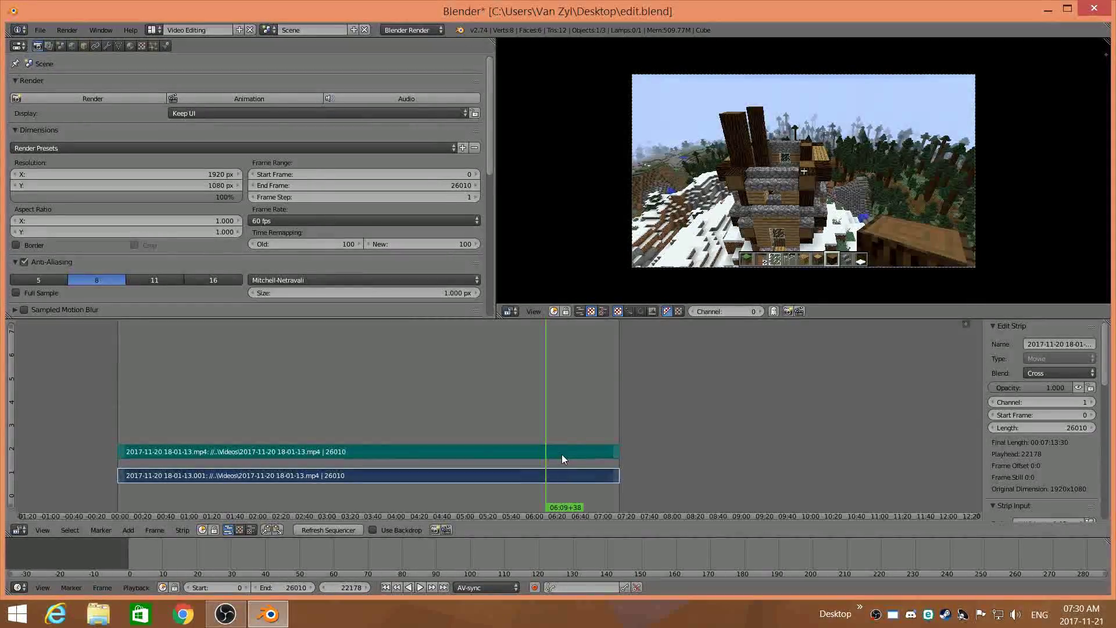
scroll(562, 460, "up", 2)
scroll(556, 474, "up", 2)
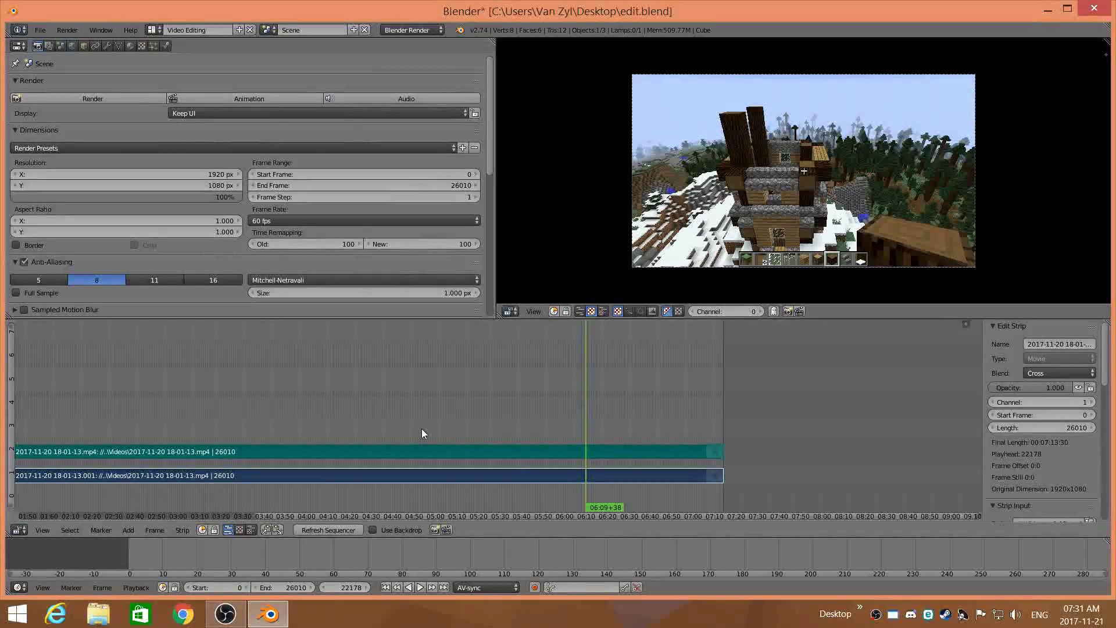
scroll(490, 396, "up", 2)
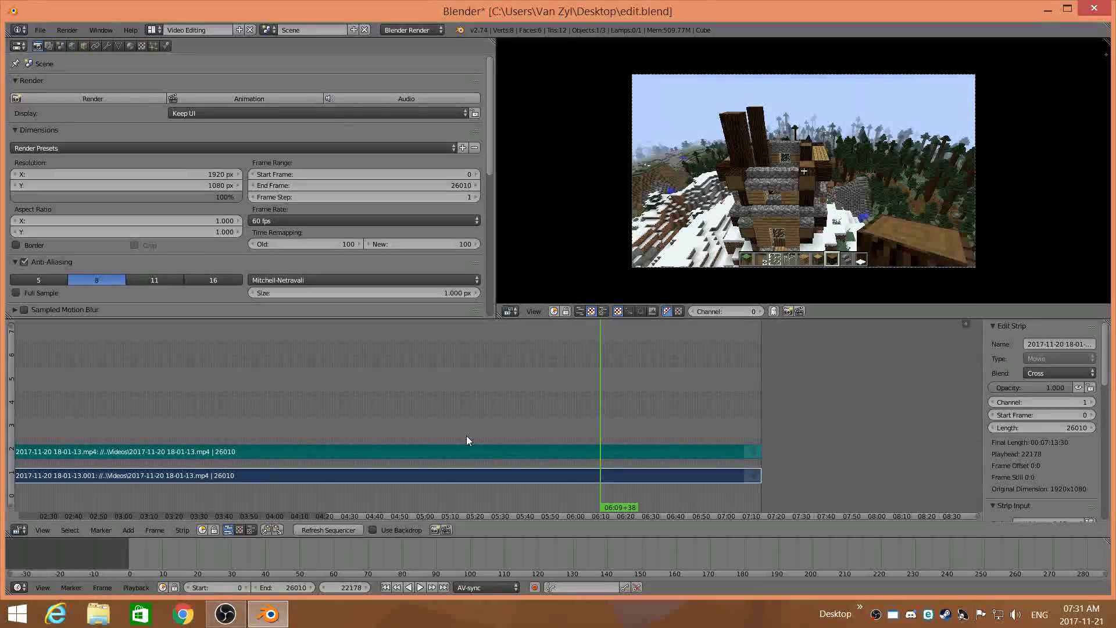
scroll(467, 432, "down", 5)
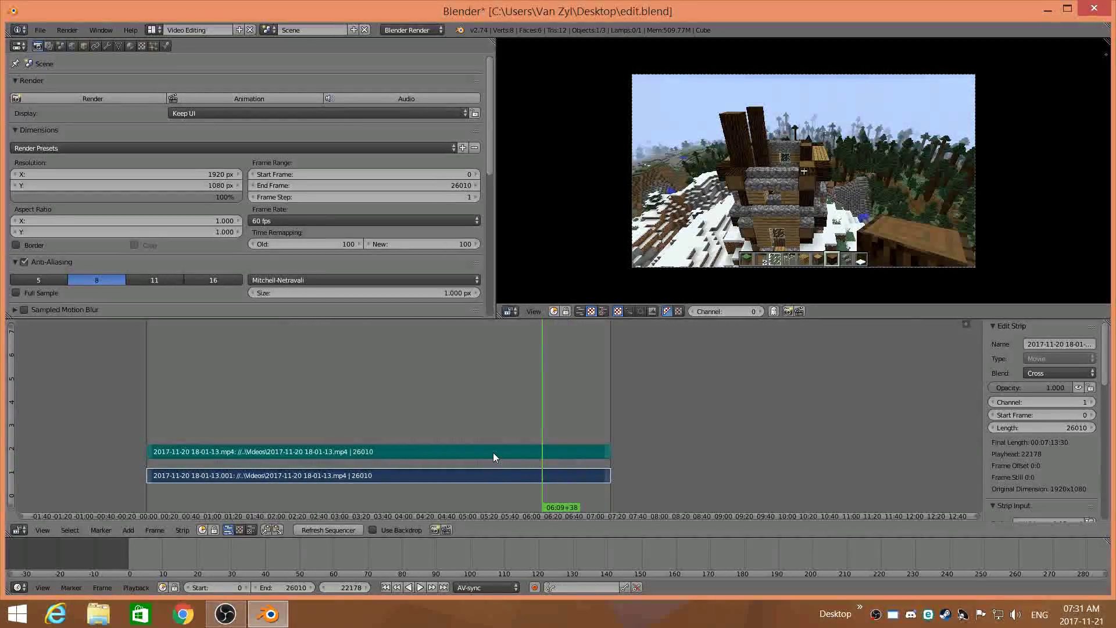
scroll(560, 445, "up", 6)
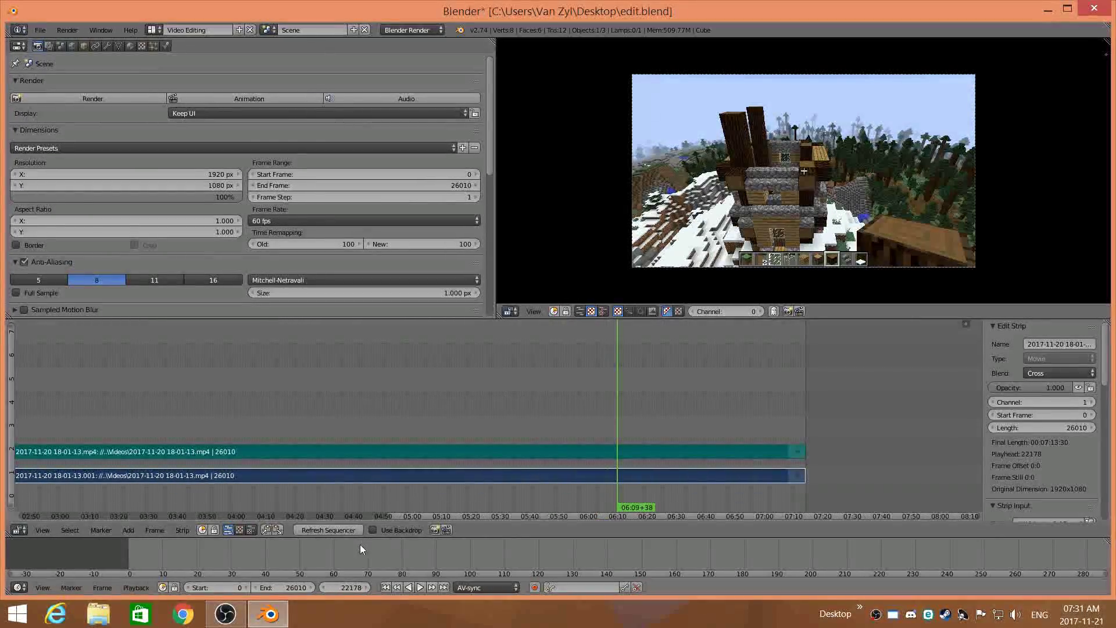
left_click(422, 586)
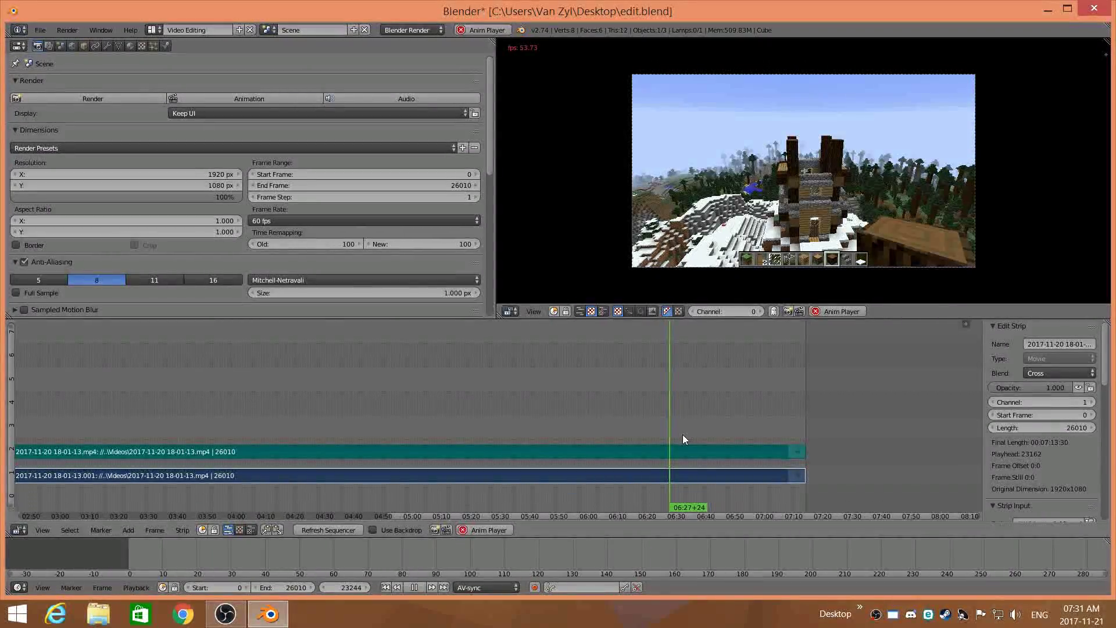
left_click(414, 588)
left_click(420, 587)
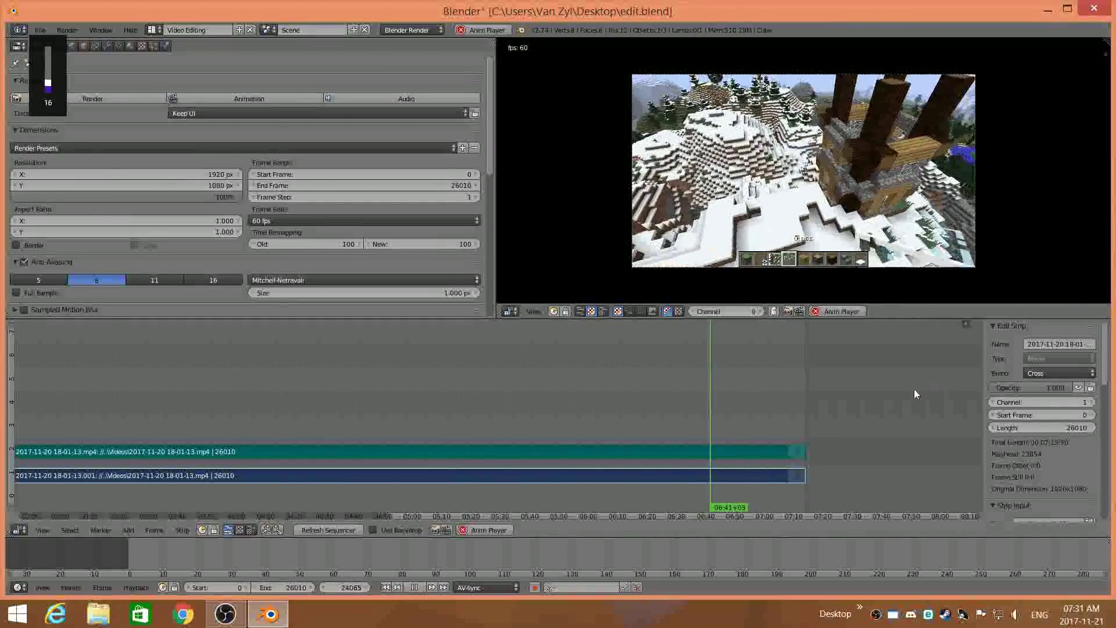
left_click(703, 423)
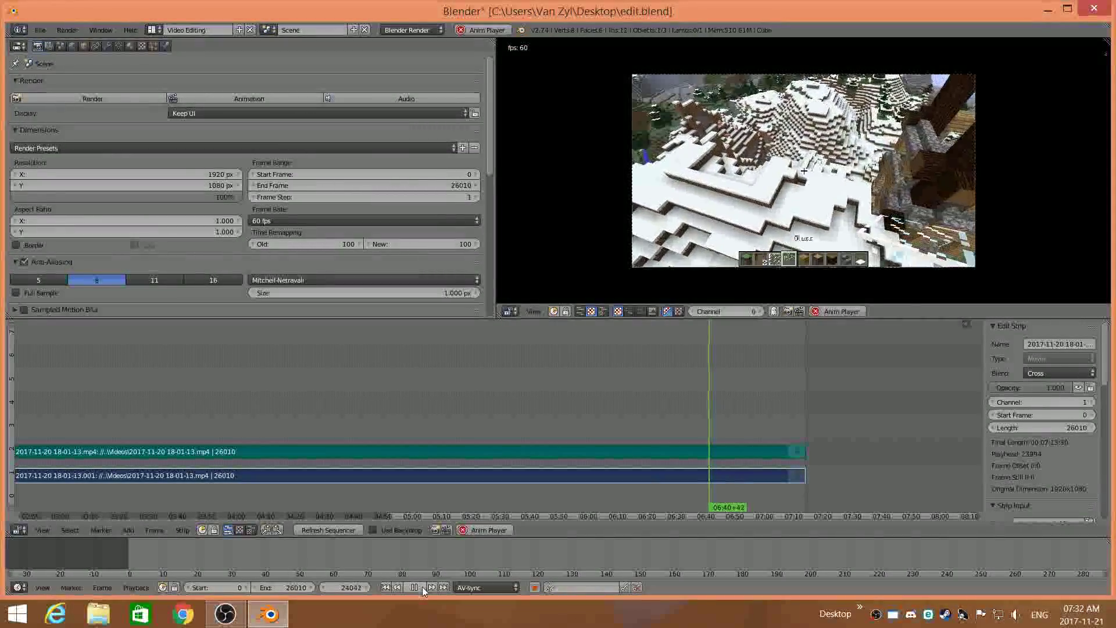
left_click(422, 587)
left_click(421, 588)
left_click(421, 587)
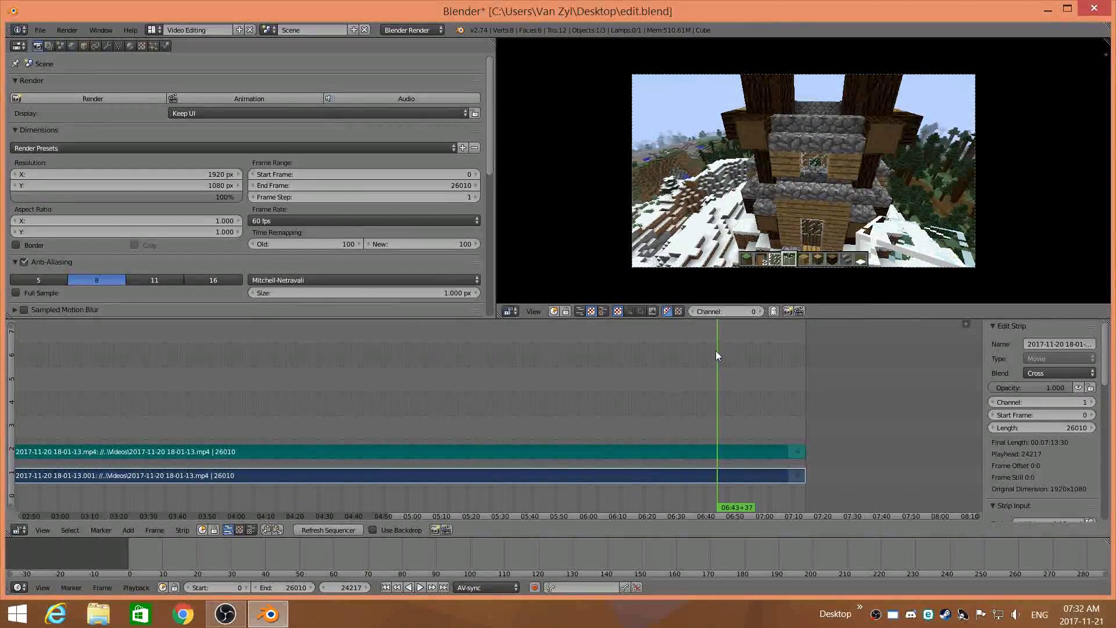
Step the playhead back frame by frame to frame 24155 on the footage strips
key("Left")
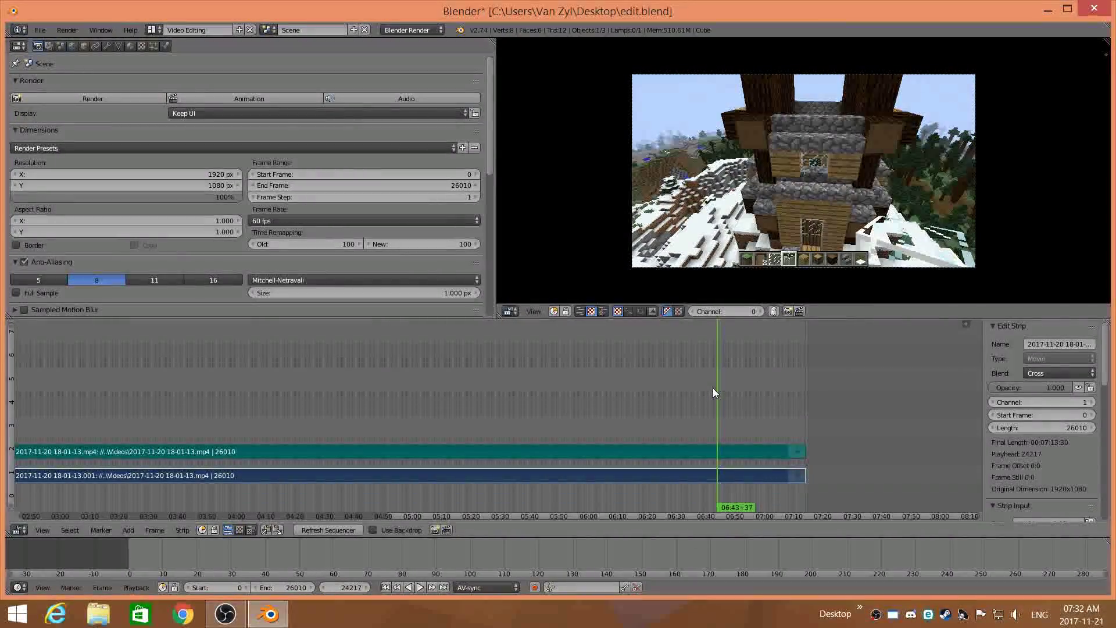
key("Left")
key("Left")
key("Left")
key("Left")
key("Left")
key("Left")
key("Left")
key("Left")
key("Left")
key("Left")
key("Left")
key("Left")
key("Left")
key("Left")
key("Left")
key("Left")
key("Left")
key("Left")
key("Left")
key("Left")
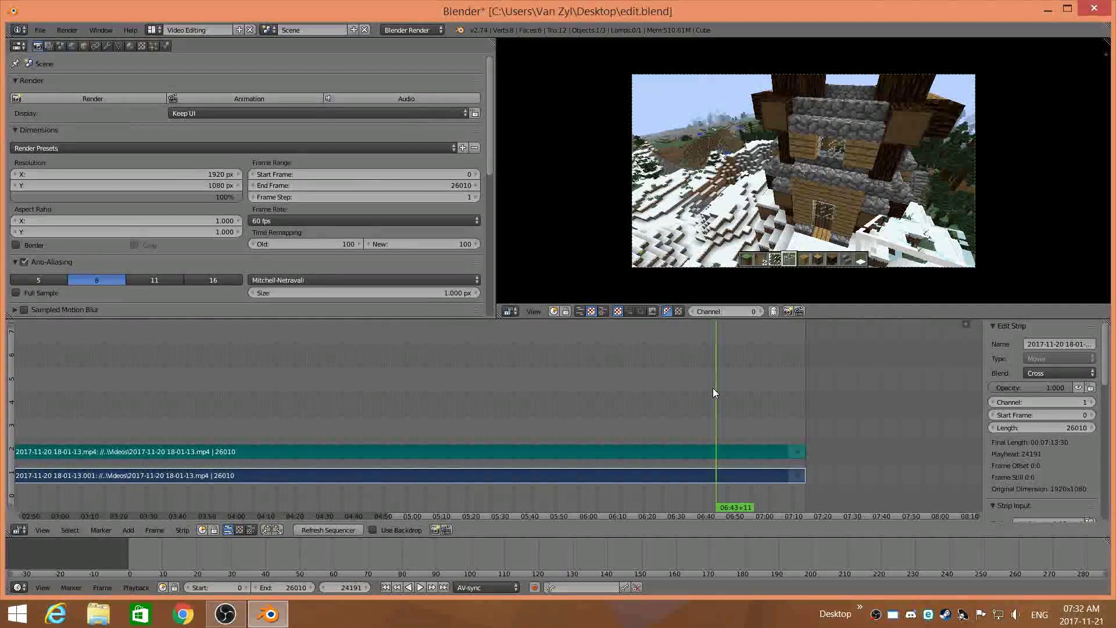
key("Left")
key("Left")
key("Left")
key("Left")
key("Left")
key("Left")
key("Left")
key("Left")
key("Left")
key("Left")
key("Left")
key("Left")
key("Left")
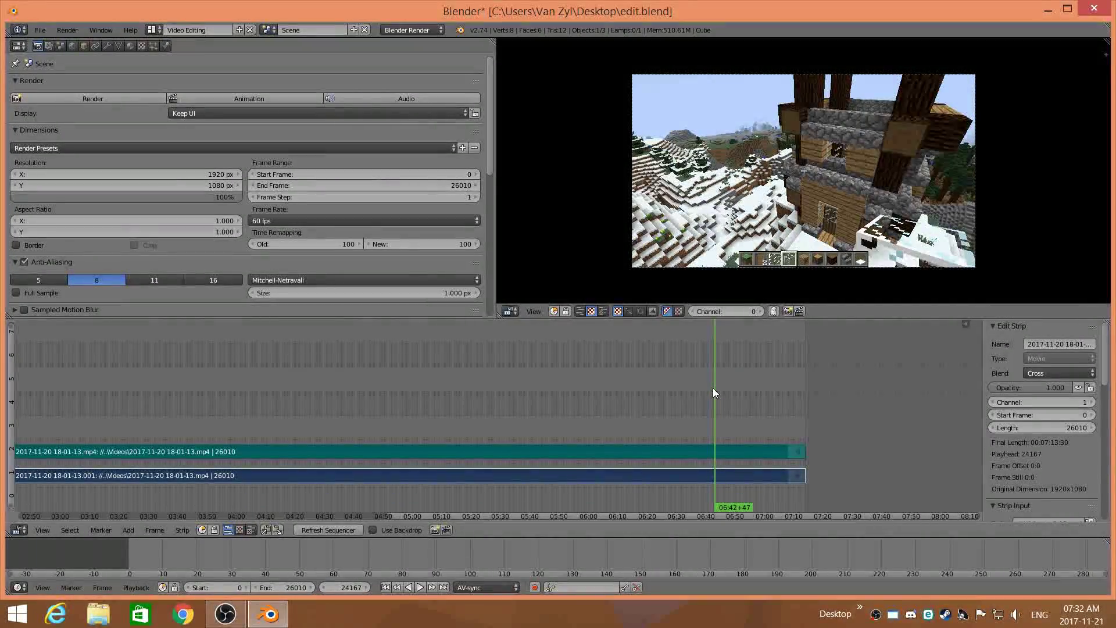
key("Left")
key("Left")
key("Left")
key("Left")
key("Left")
key("Left")
key("Left")
key("Left")
key("Left")
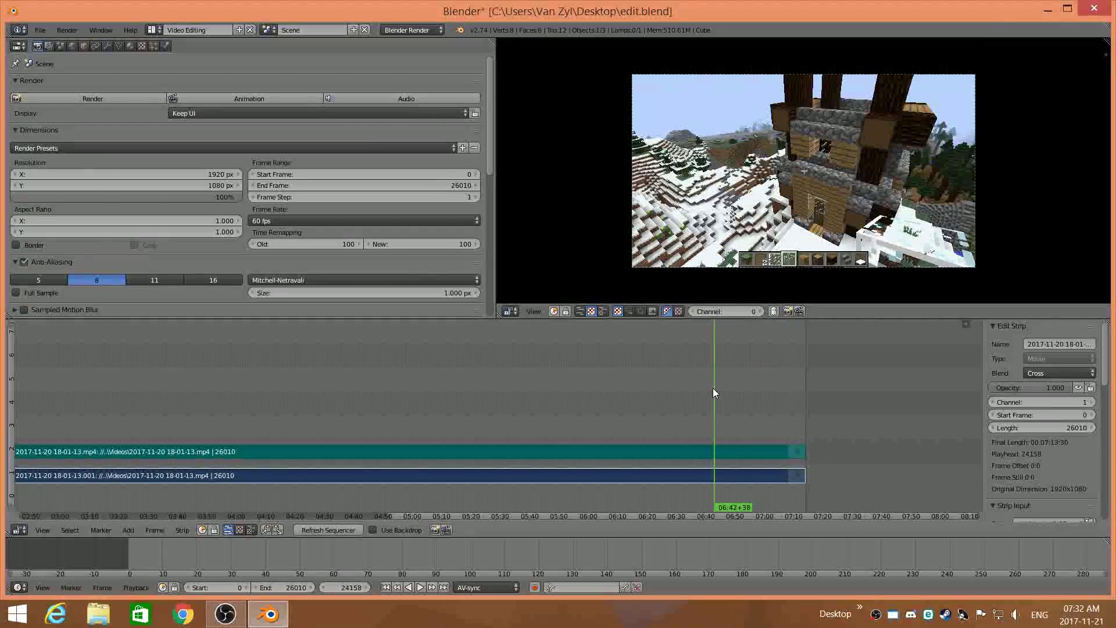
key("Left")
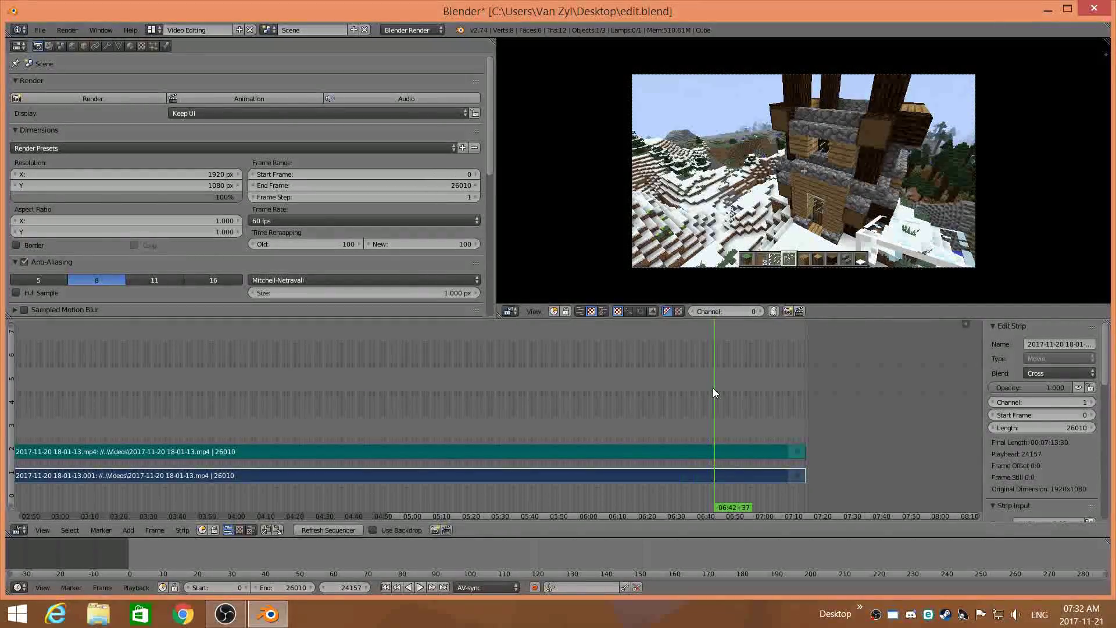
key("Left")
key("Left")
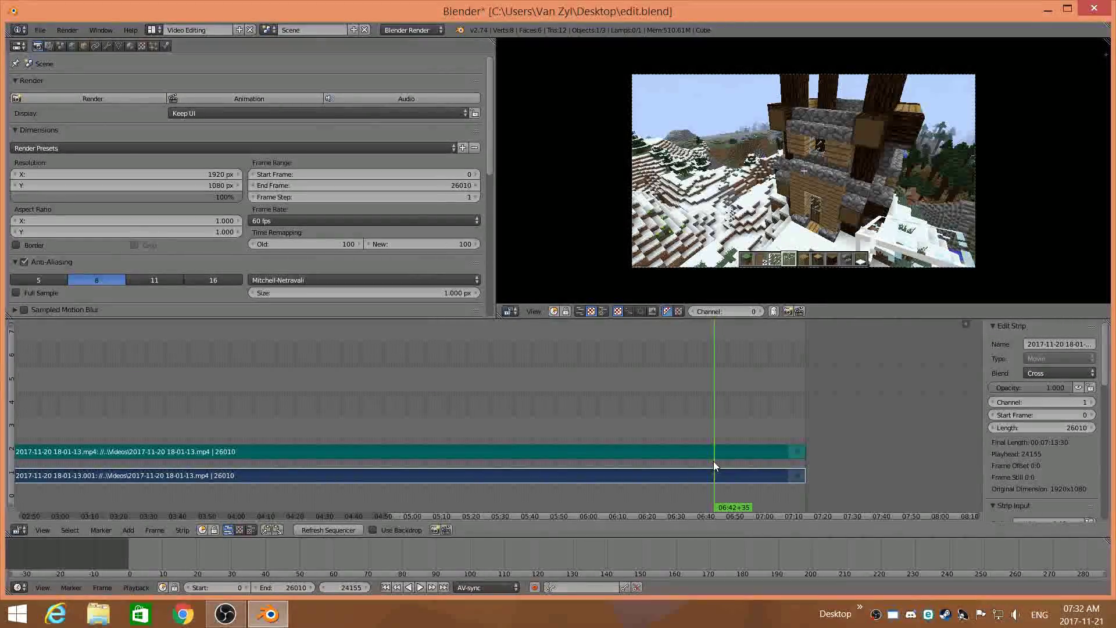
scroll(810, 431, "up", 1)
scroll(810, 430, "down", 2, "ctrl")
scroll(630, 357, "up", 2)
scroll(630, 357, "up", 1)
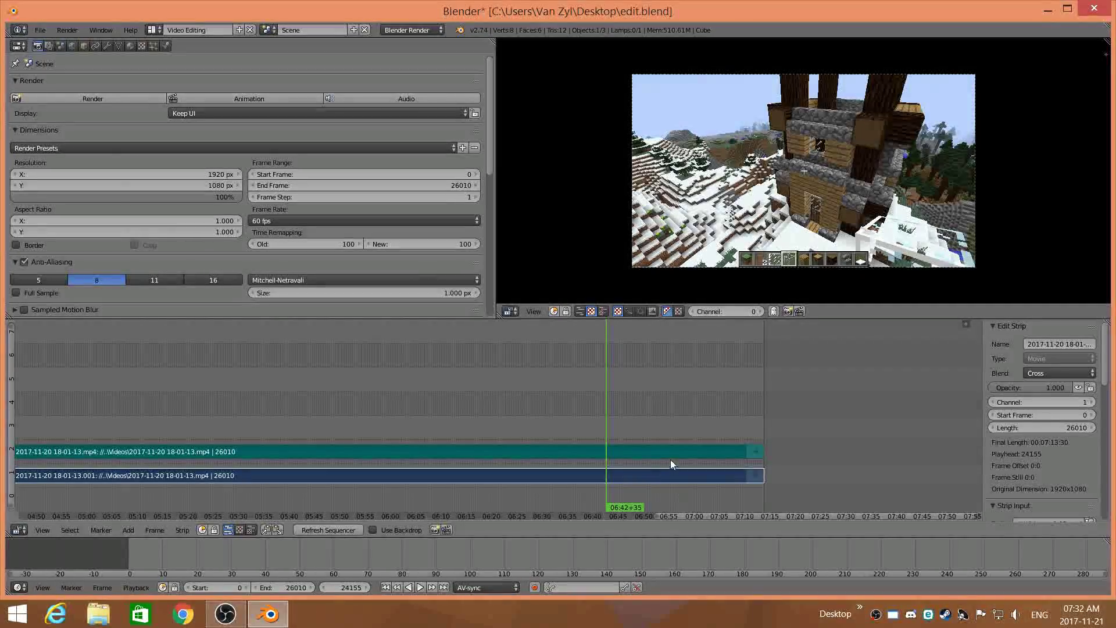
Cut the audio and video strips at frame 24155 and try sliding the end pieces along the sequencer
key("k")
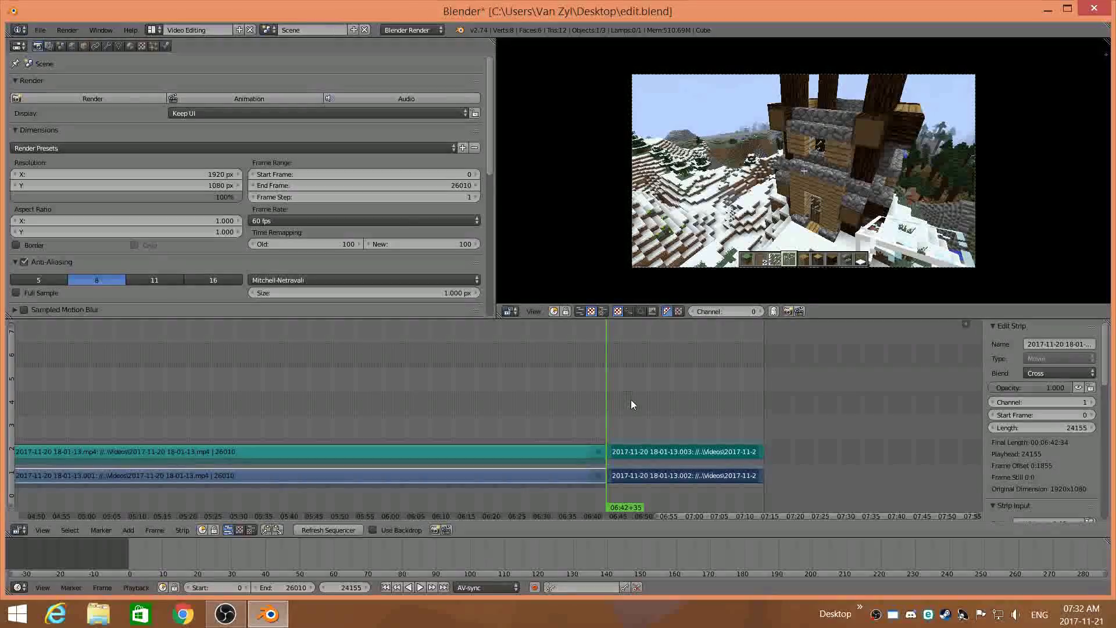
key("g")
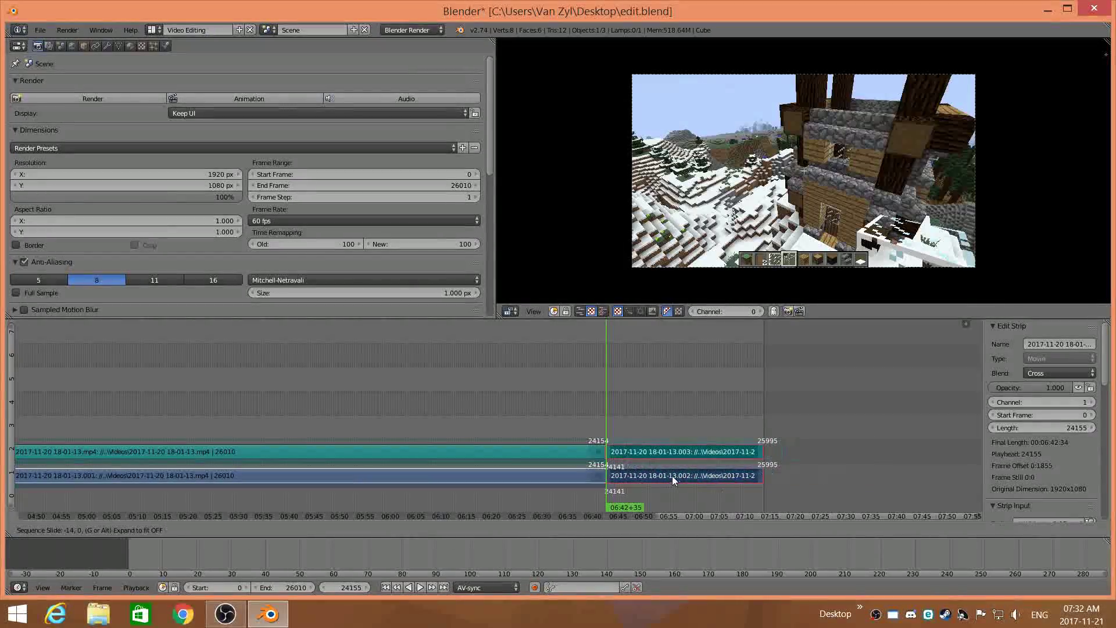
left_click(676, 476)
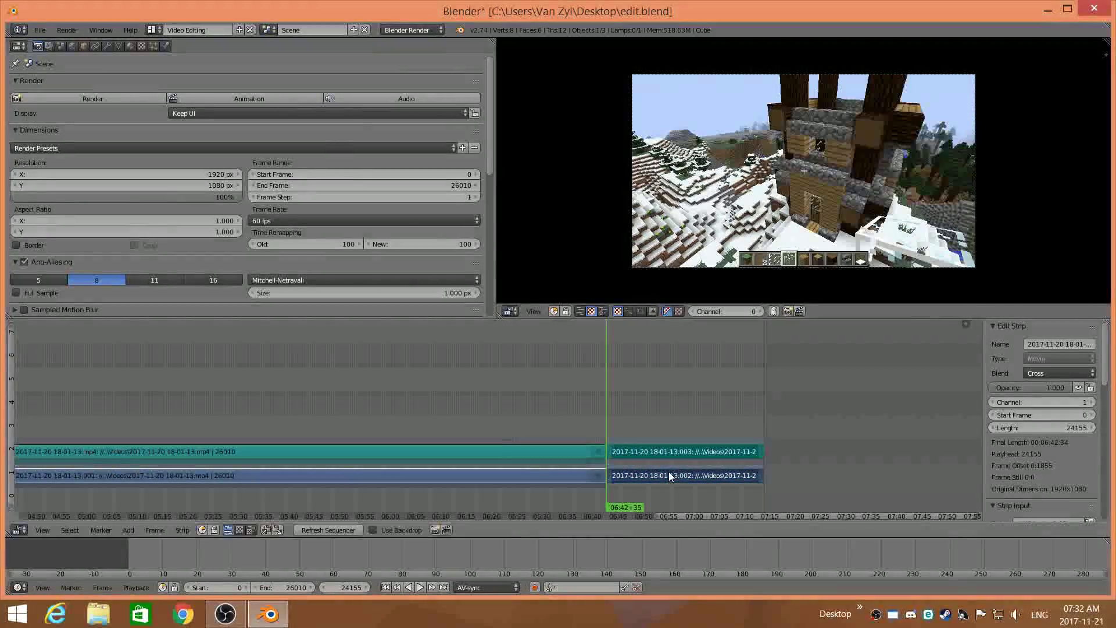
Play through the cut-off end section of the footage from frame 24588 and stop at frame 25753
left_click(653, 430)
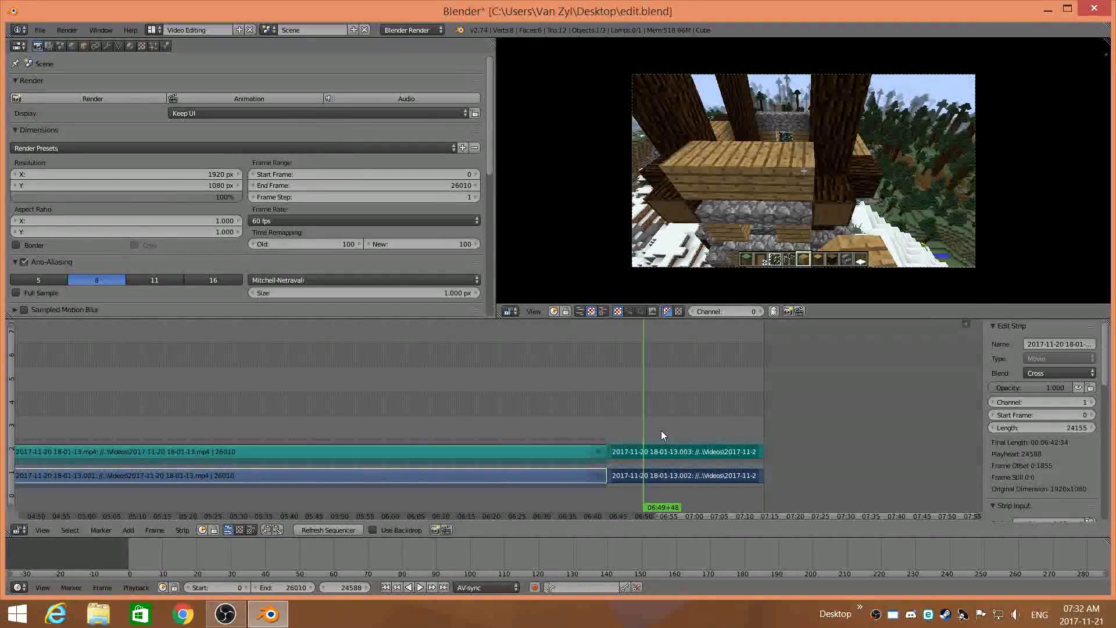
left_click(420, 588)
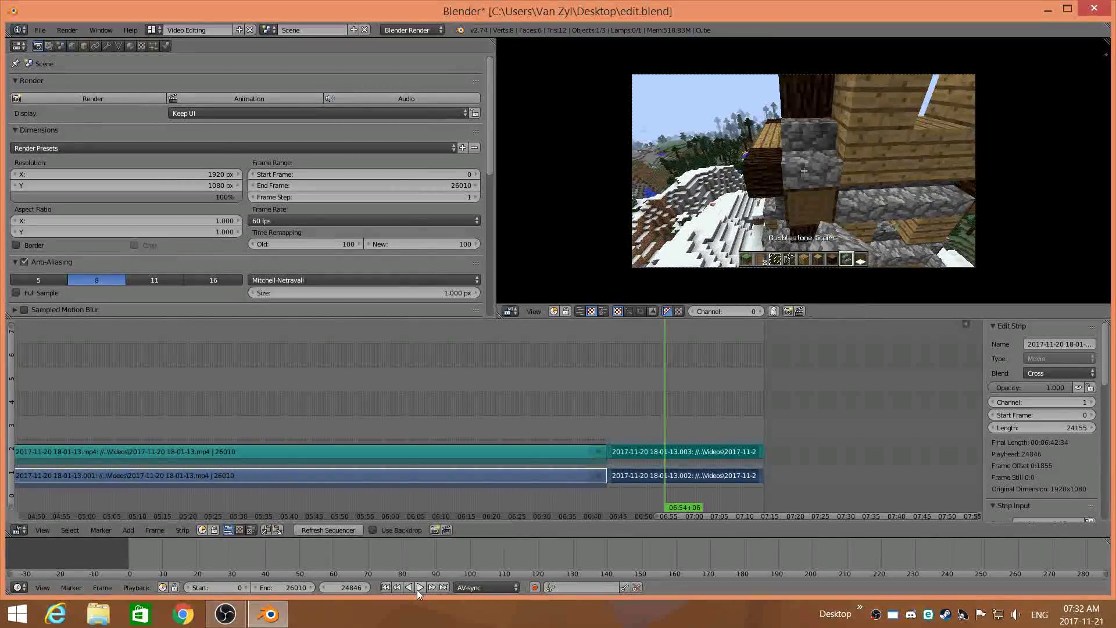
left_click(418, 588)
scroll(514, 400, "up", 3)
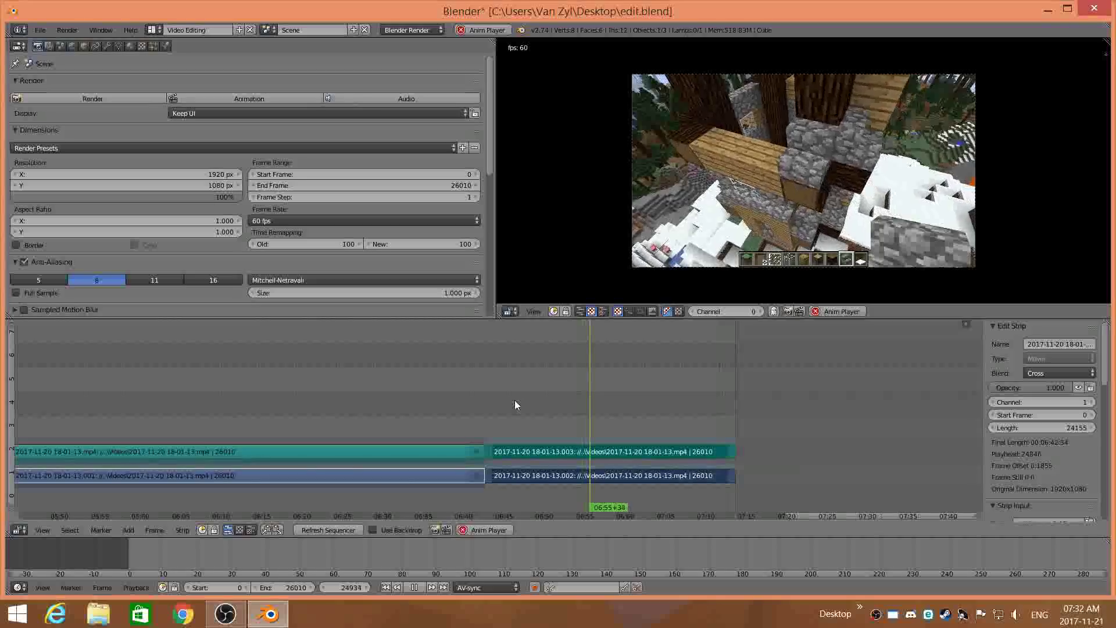
left_click(656, 463)
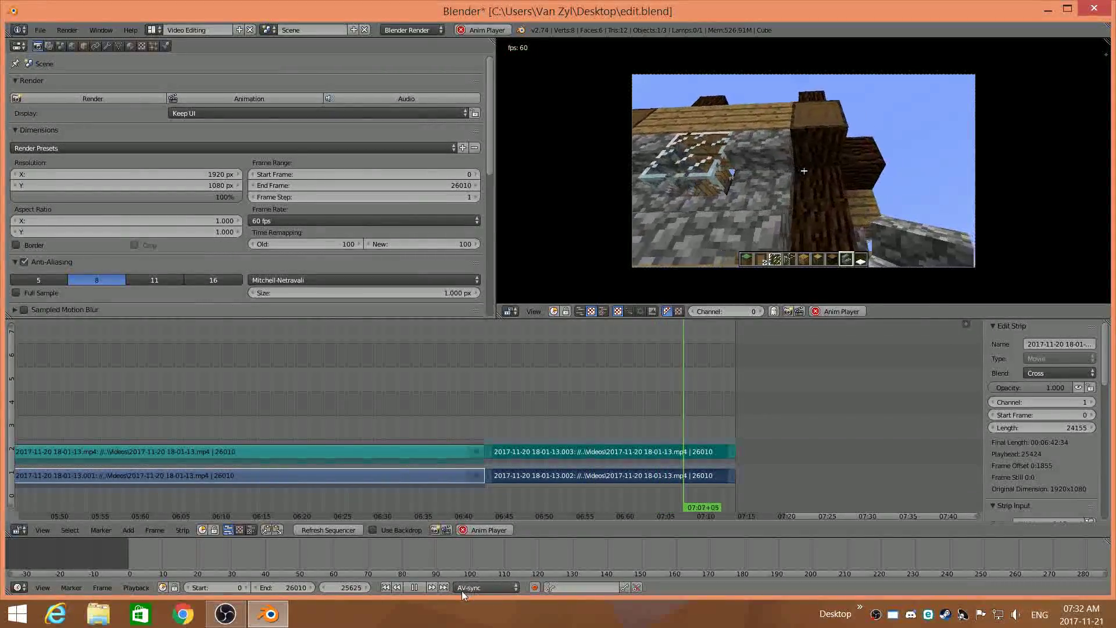
left_click(420, 586)
Delete the selected audio and video pieces after the cut at frame 24155
key("x")
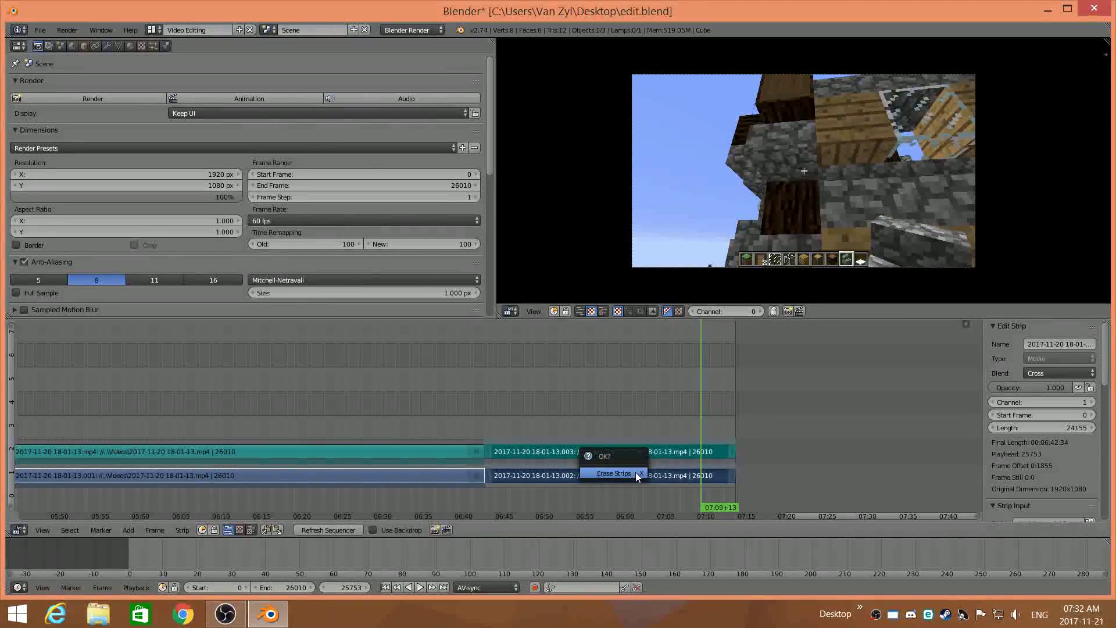
left_click(616, 472)
scroll(613, 454, "down", 3)
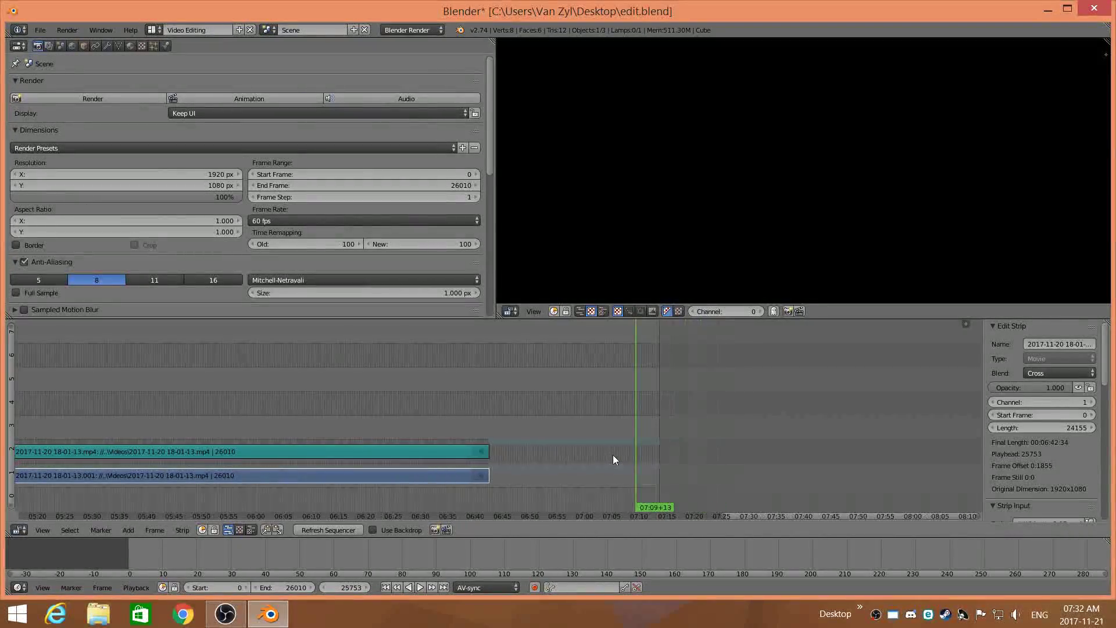
Scrub the playhead back from the emptied section onto the remaining footage at frame 19817
left_click_drag(612, 461, 507, 466)
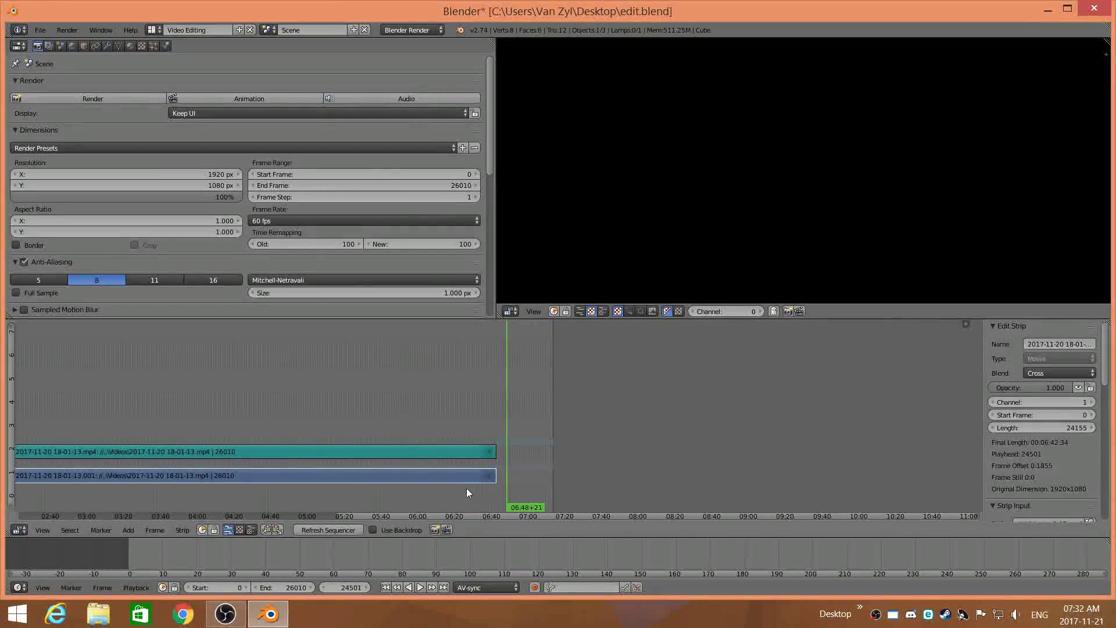
left_click(462, 488)
scroll(608, 441, "down", 3)
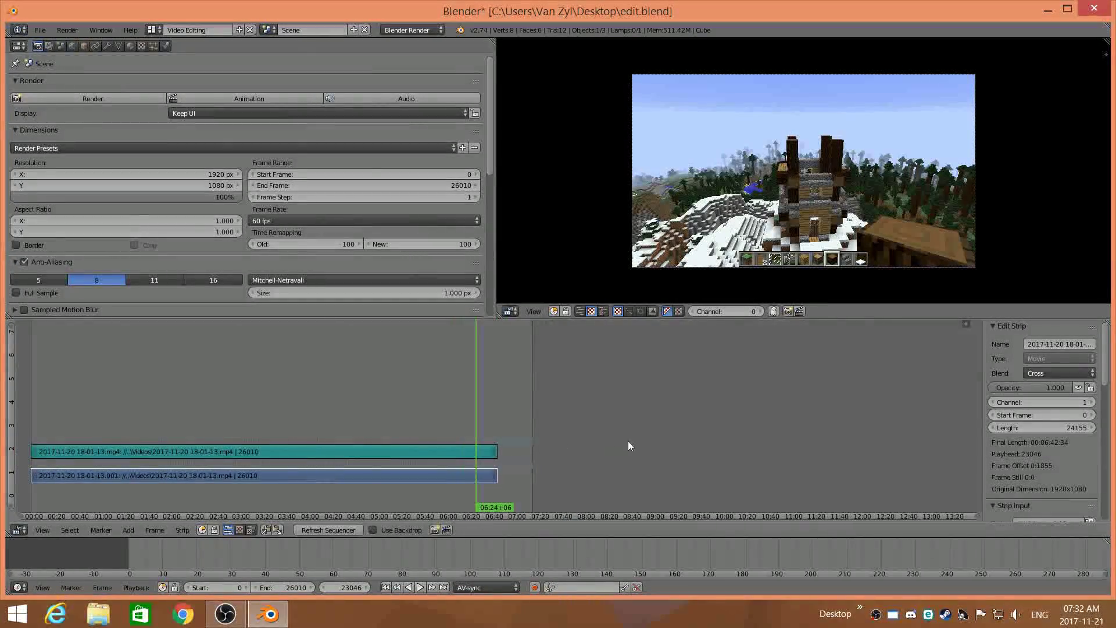
scroll(358, 414, "up", 3)
middle_click_drag(357, 459, 521, 440)
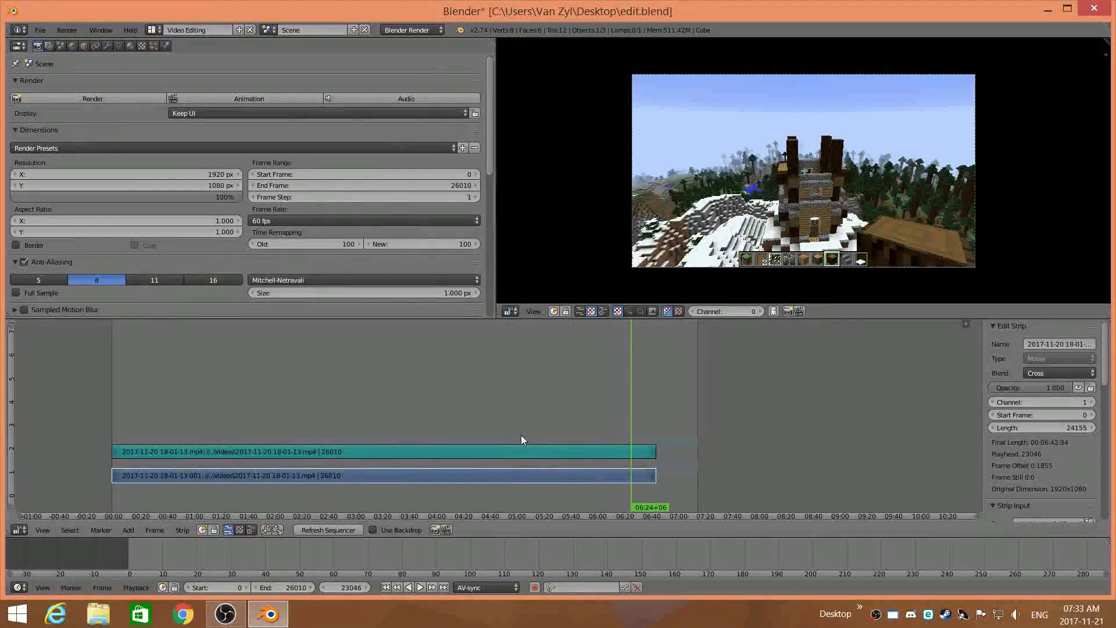
left_click(569, 442)
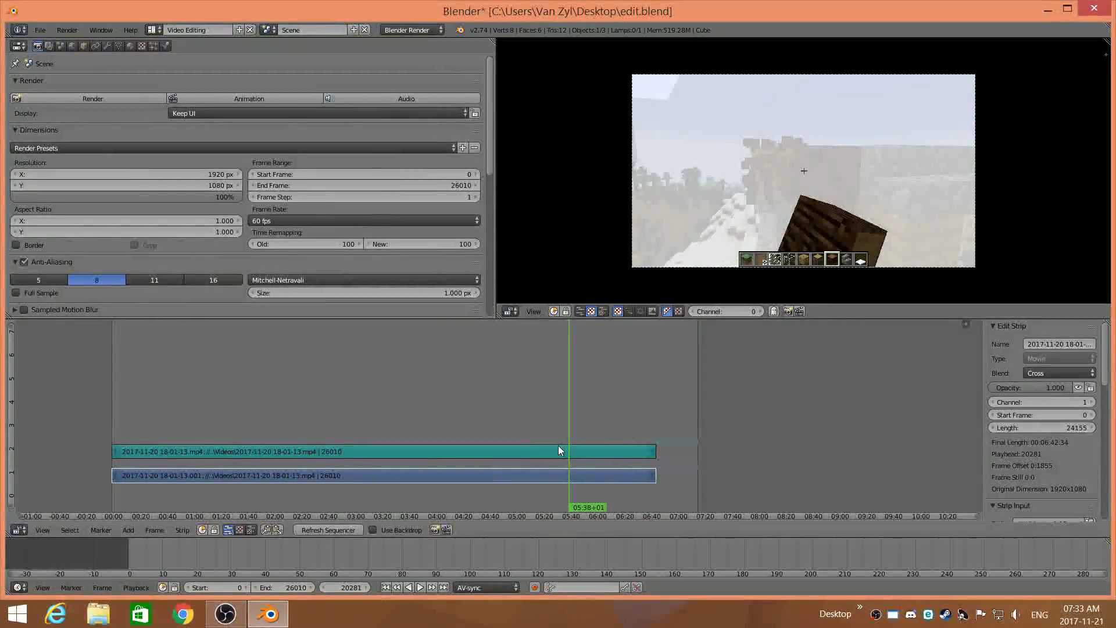
left_click(559, 447)
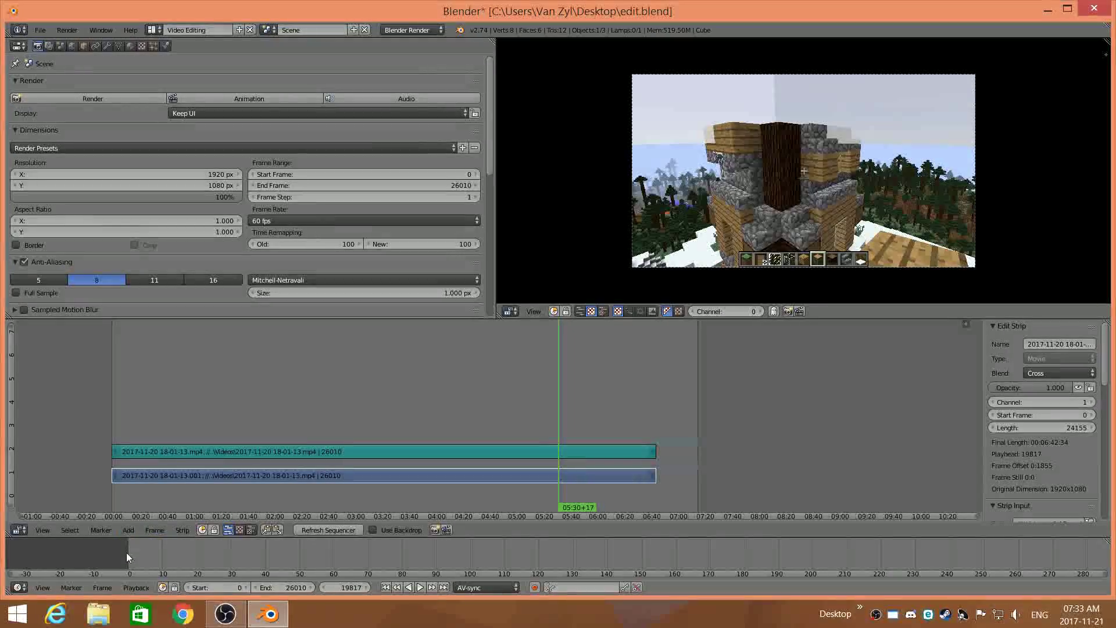
Review the timeline's playback options and choose AV-sync
left_click(129, 587)
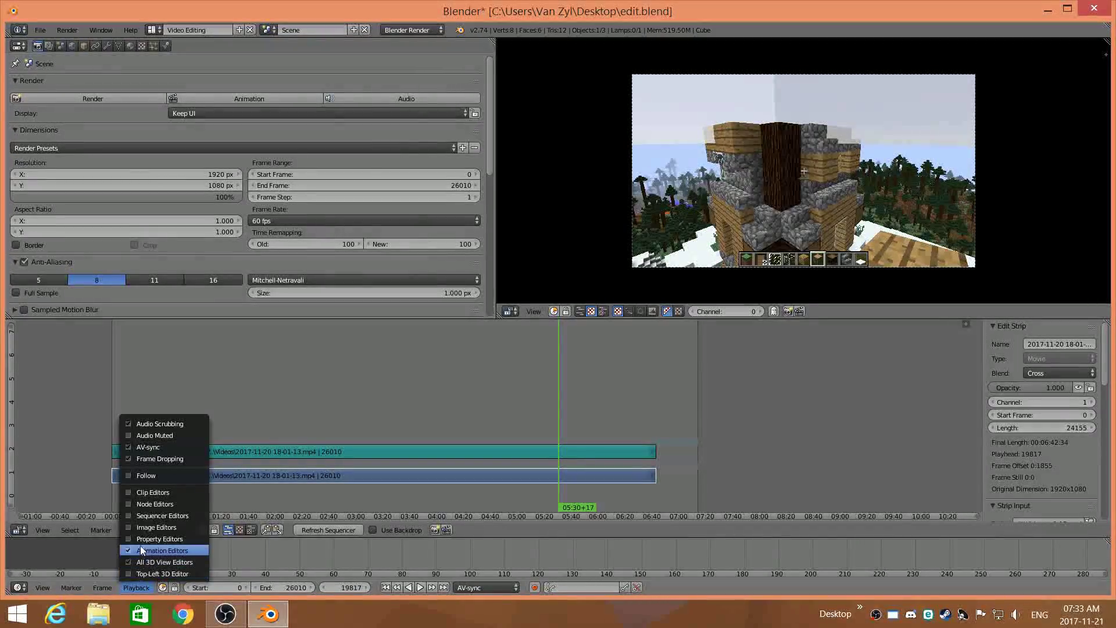
left_click(137, 588)
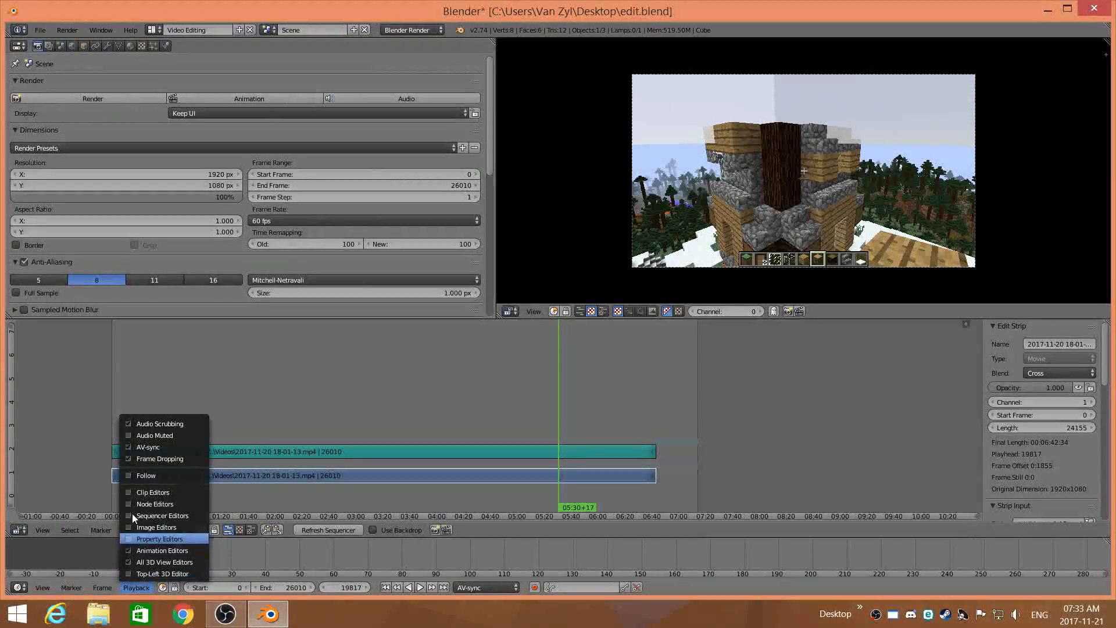
left_click(182, 447)
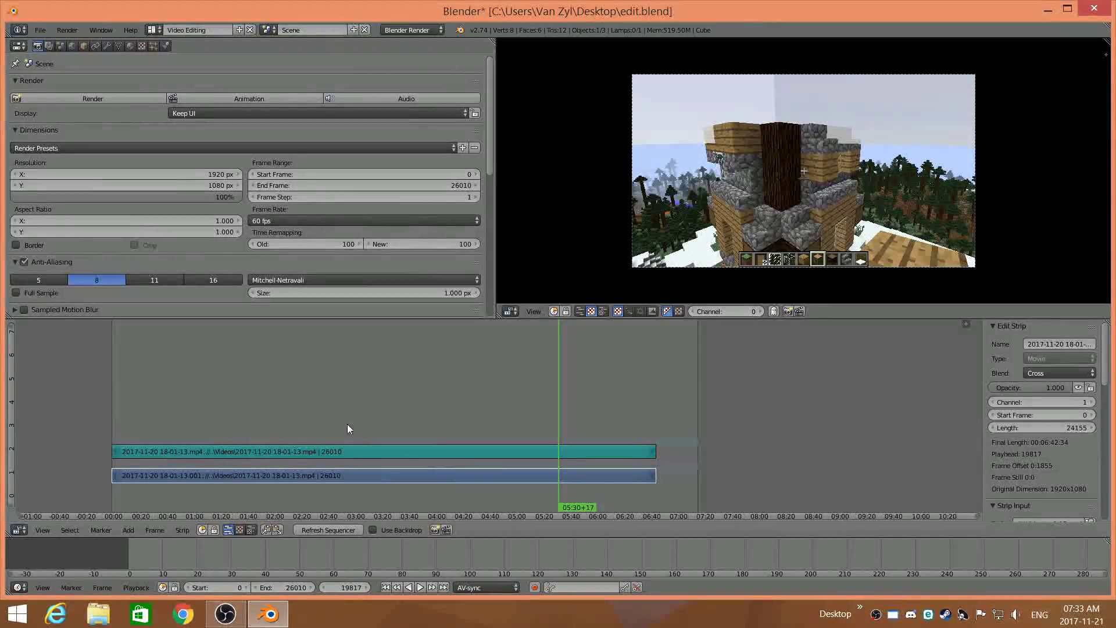
left_click(134, 588)
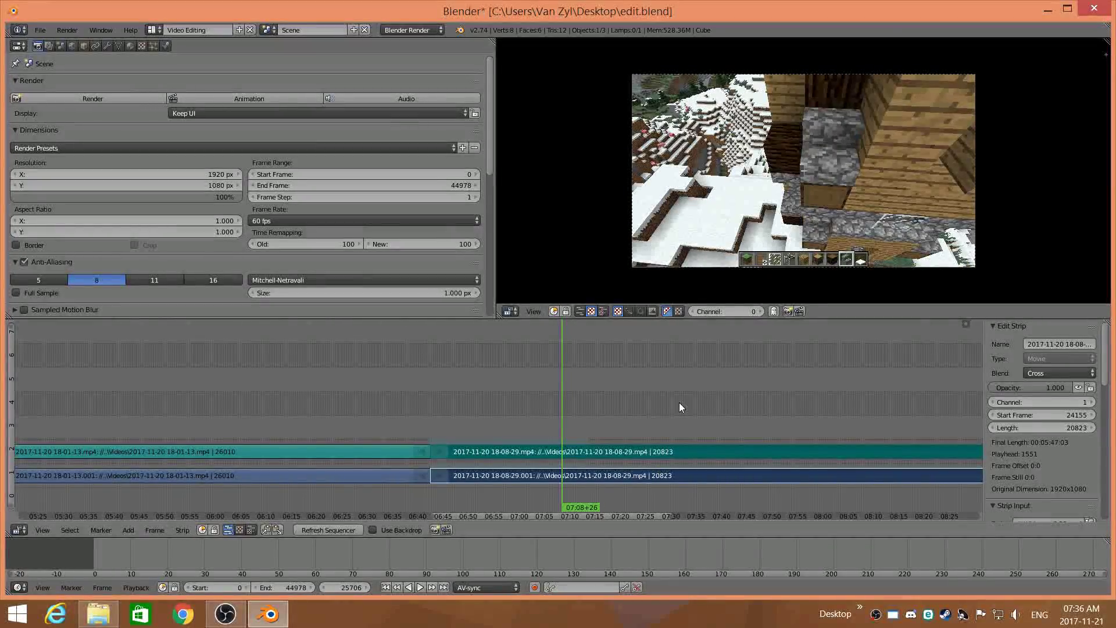
scroll(560, 418, "down", 1)
scroll(535, 424, "up", 3)
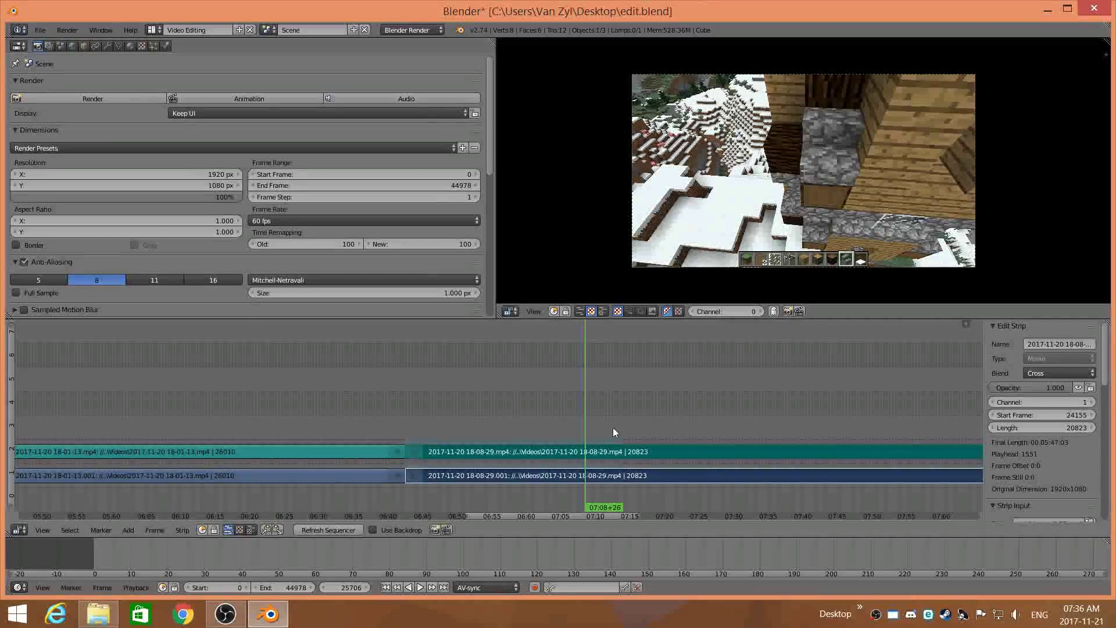
middle_click_drag(613, 427, 452, 386)
left_click_drag(313, 456, 352, 443)
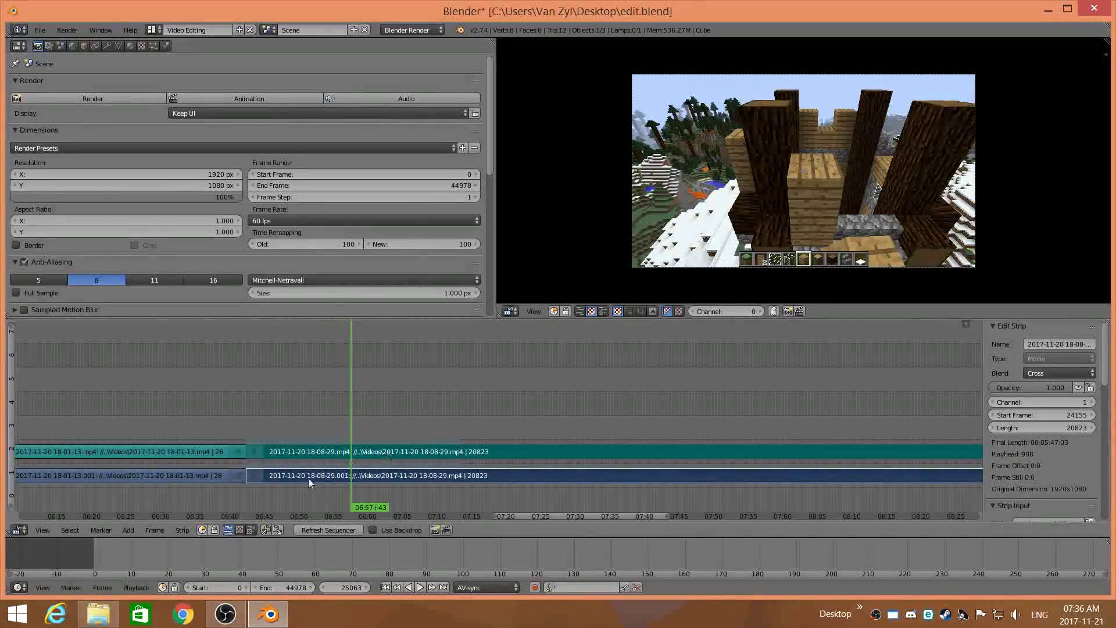
left_click(647, 446)
scroll(714, 428, "down", 2)
middle_click_drag(710, 438, 547, 417)
left_click(522, 426)
left_click(618, 424)
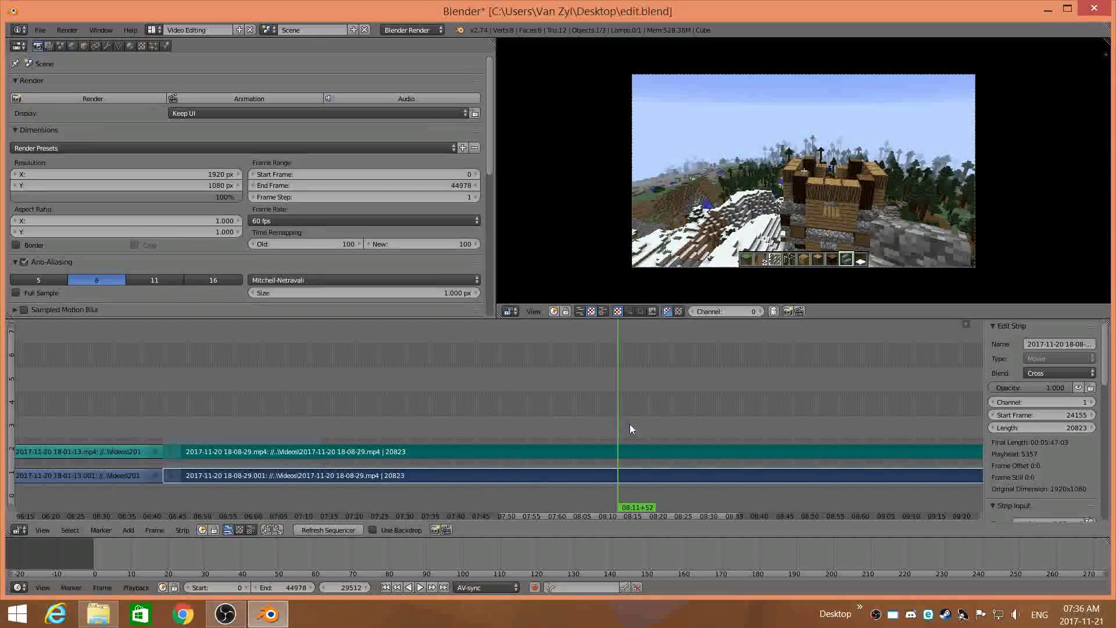
left_click(674, 430)
left_click(751, 430)
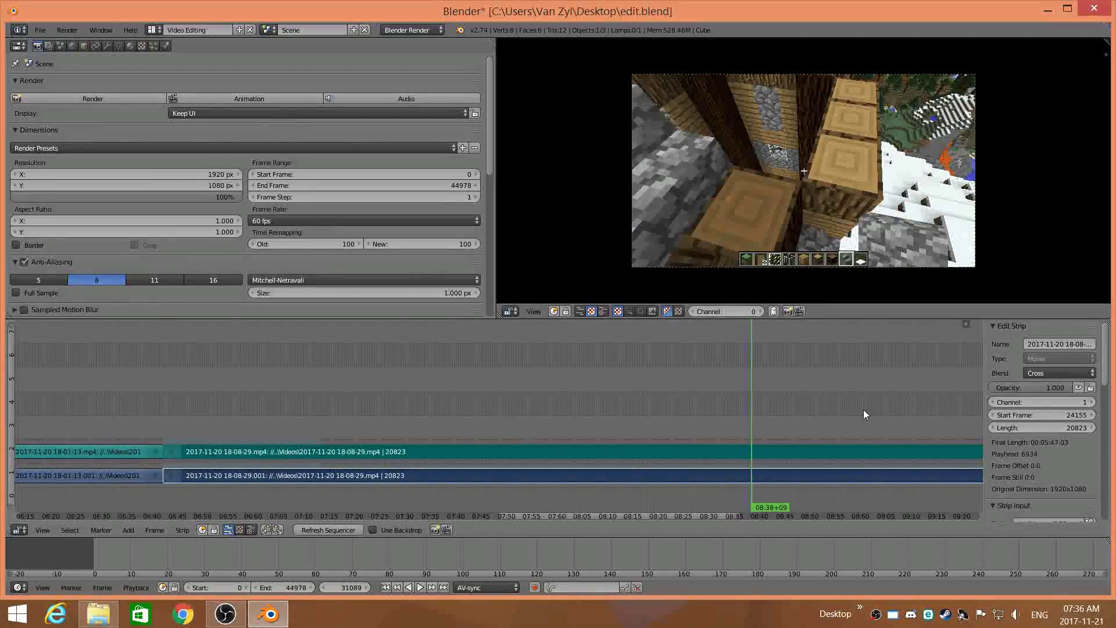
Move the playhead further along the second footage strips and settle it at frame 33841
scroll(828, 402, "down", 3)
left_click(828, 402)
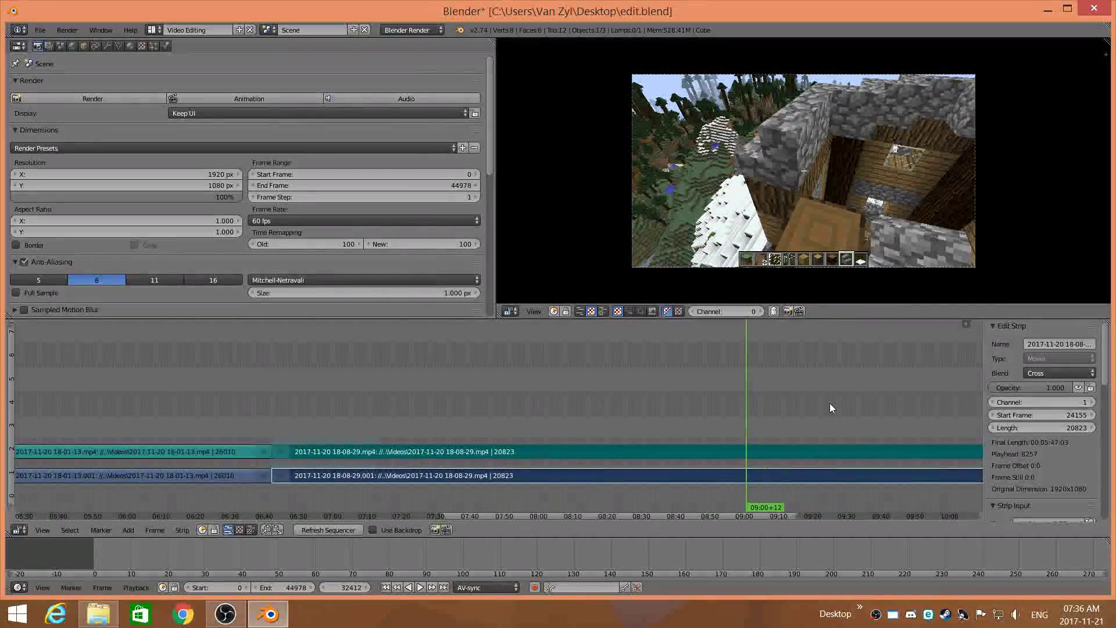
left_click(773, 415)
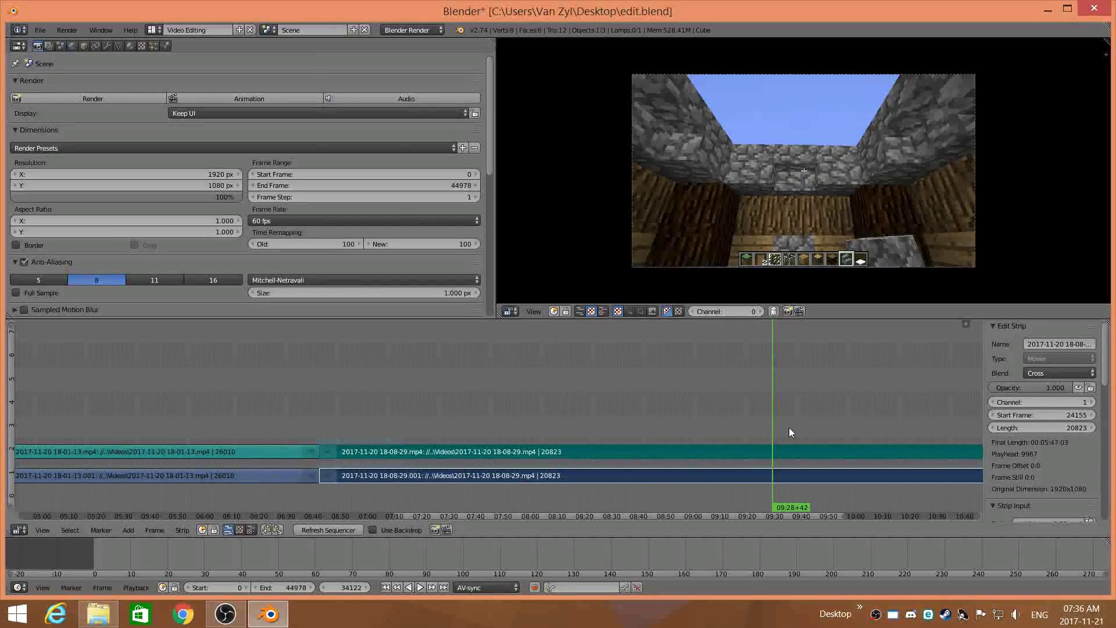
left_click(760, 433)
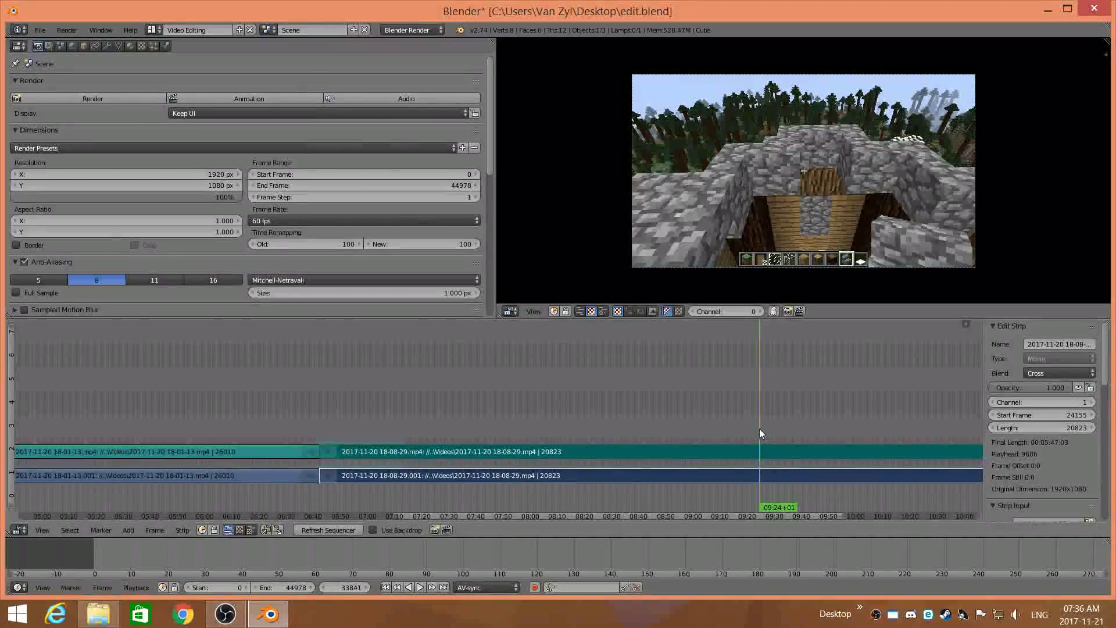
Play the second footage from frame 33841 with skips and pauses, and stop at frame 38182
left_click(425, 585)
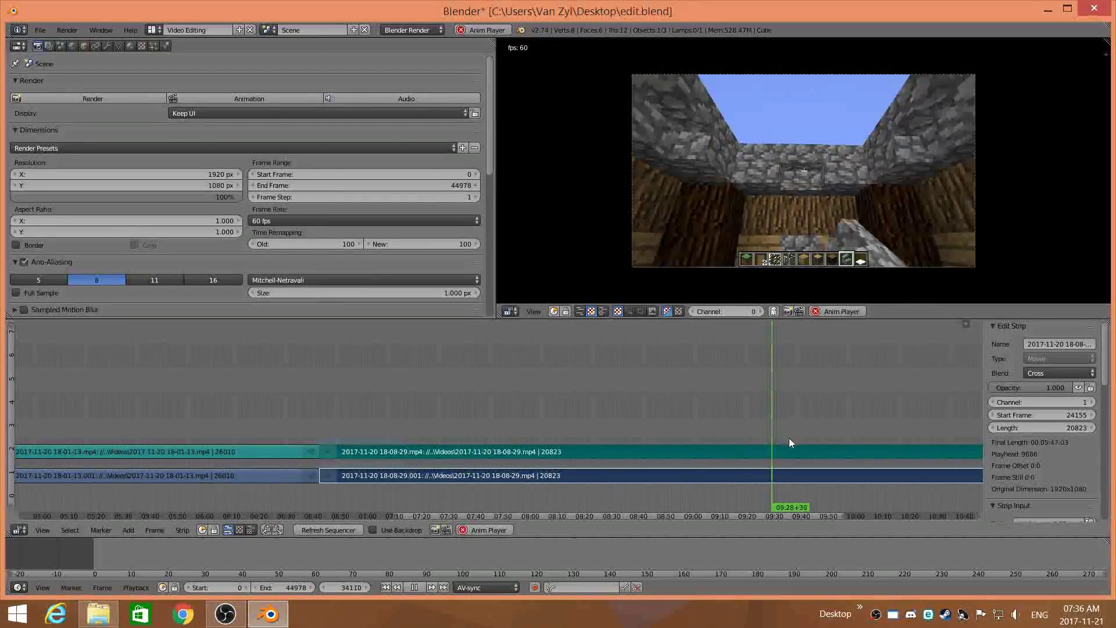
left_click(797, 460)
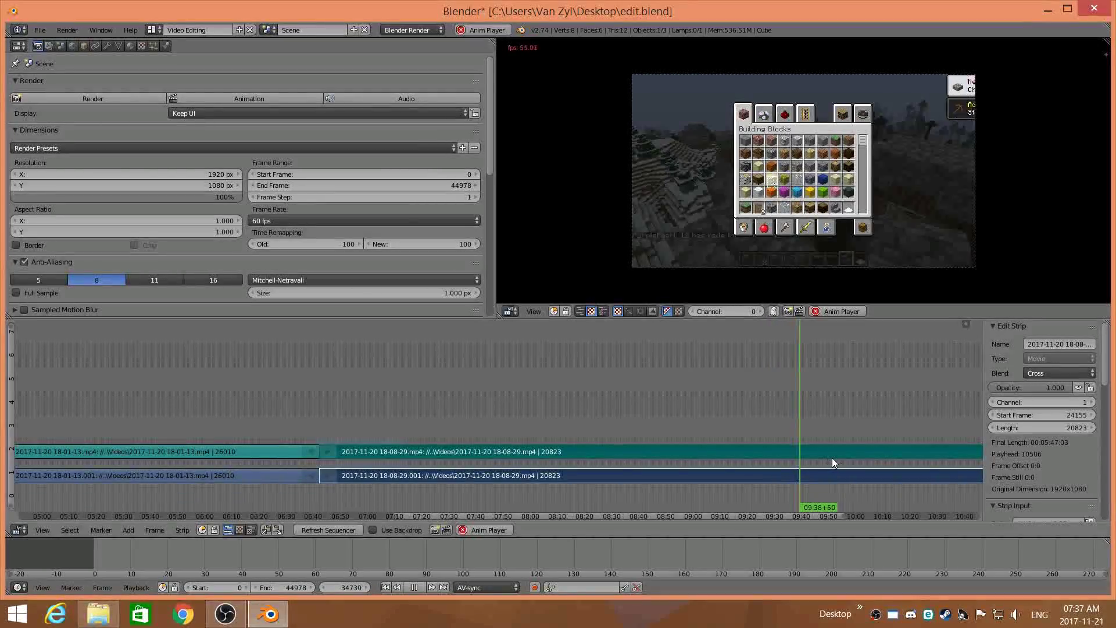
left_click(832, 458)
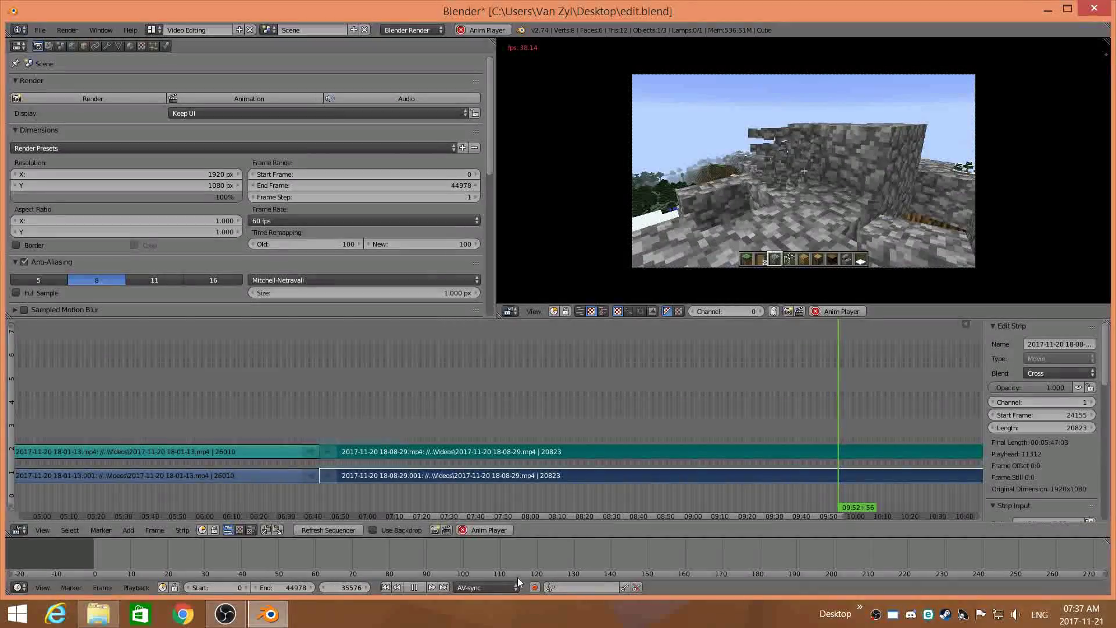
left_click(416, 586)
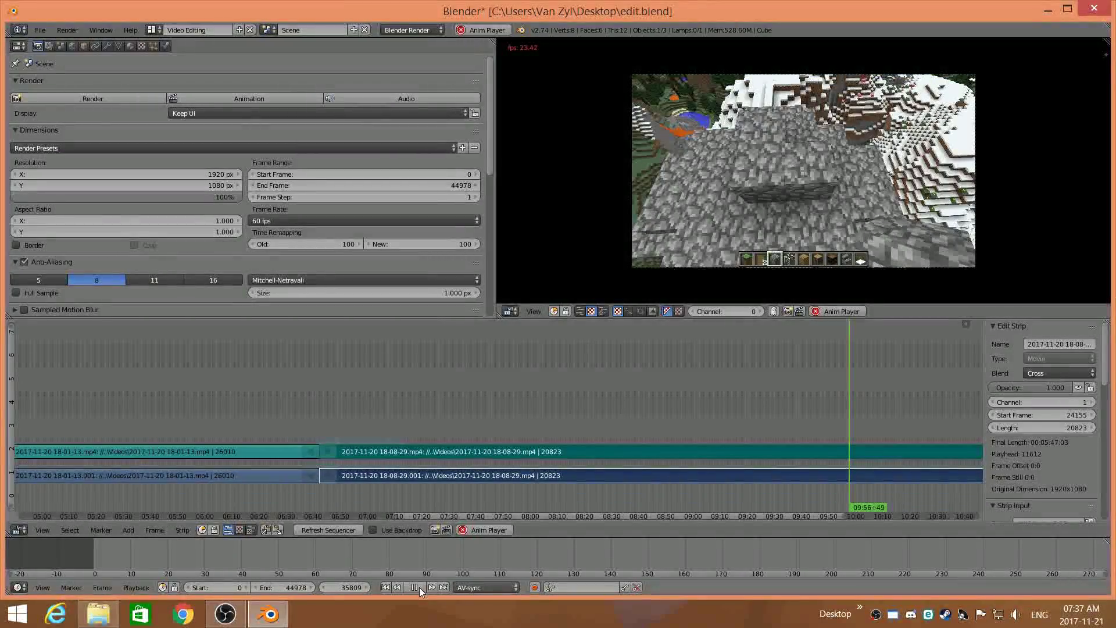
left_click(422, 588)
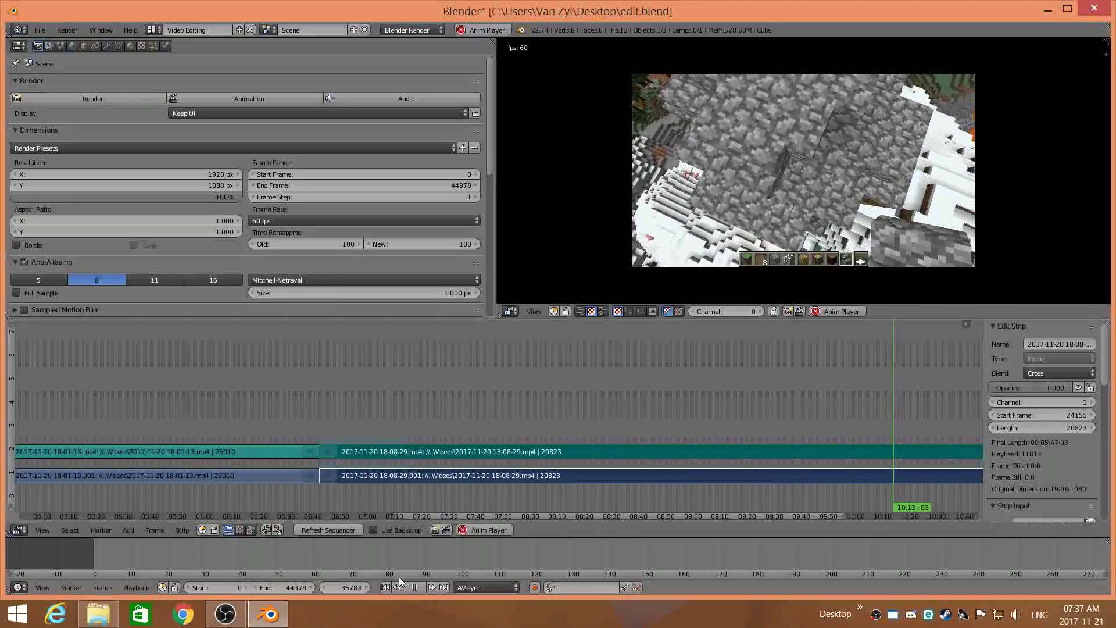
left_click(414, 587)
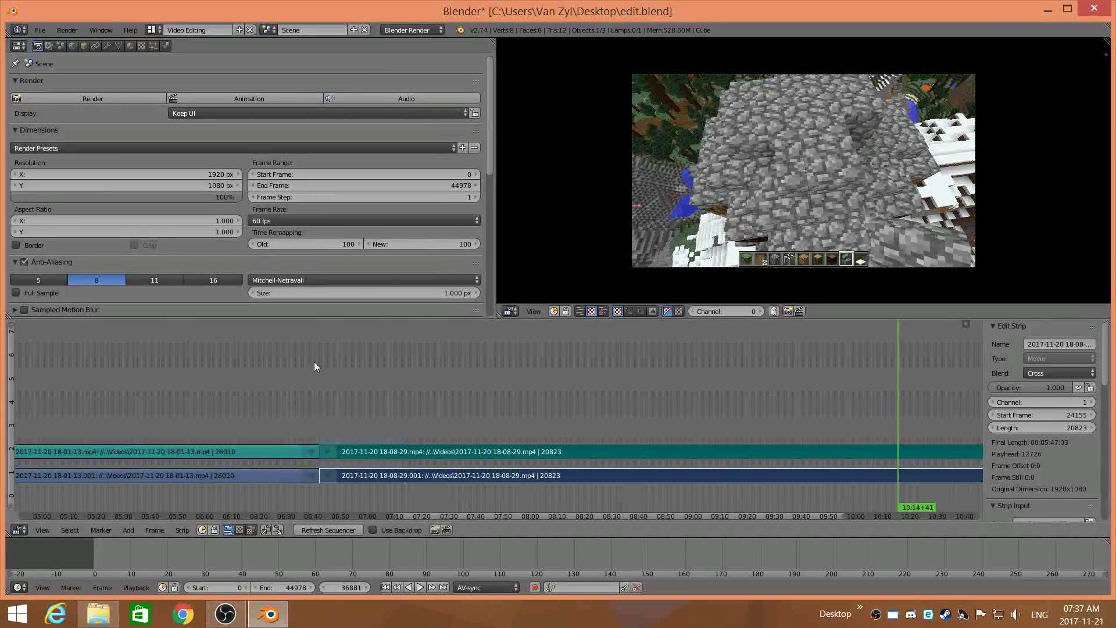
left_click(420, 587)
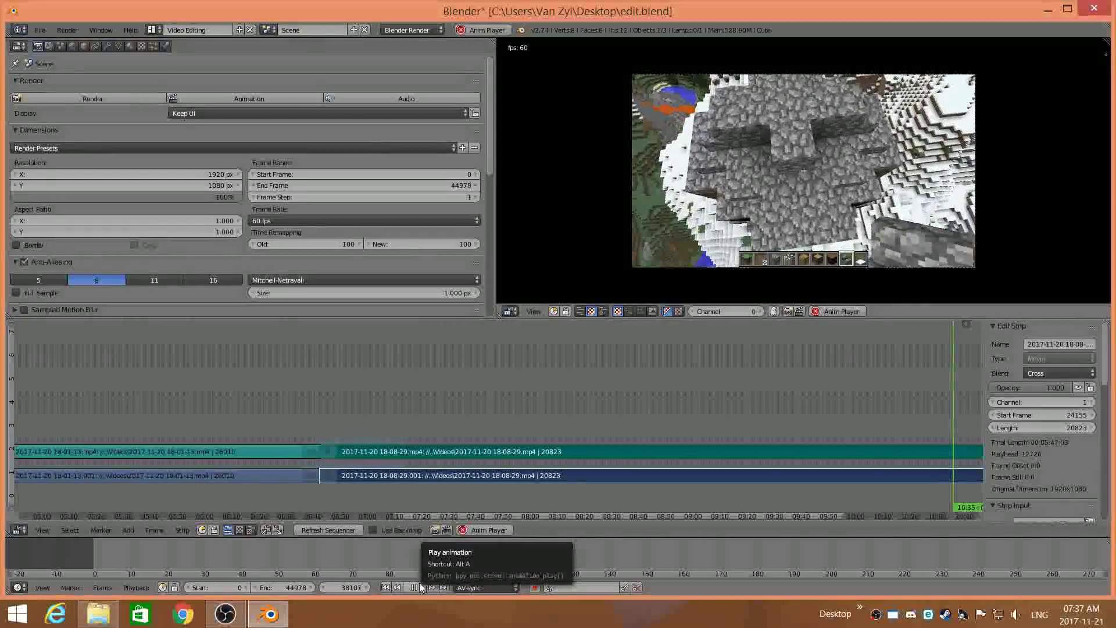
left_click(420, 583)
Scrub the playhead forward on the second footage strips to frame 39221
scroll(756, 448, "down", 2)
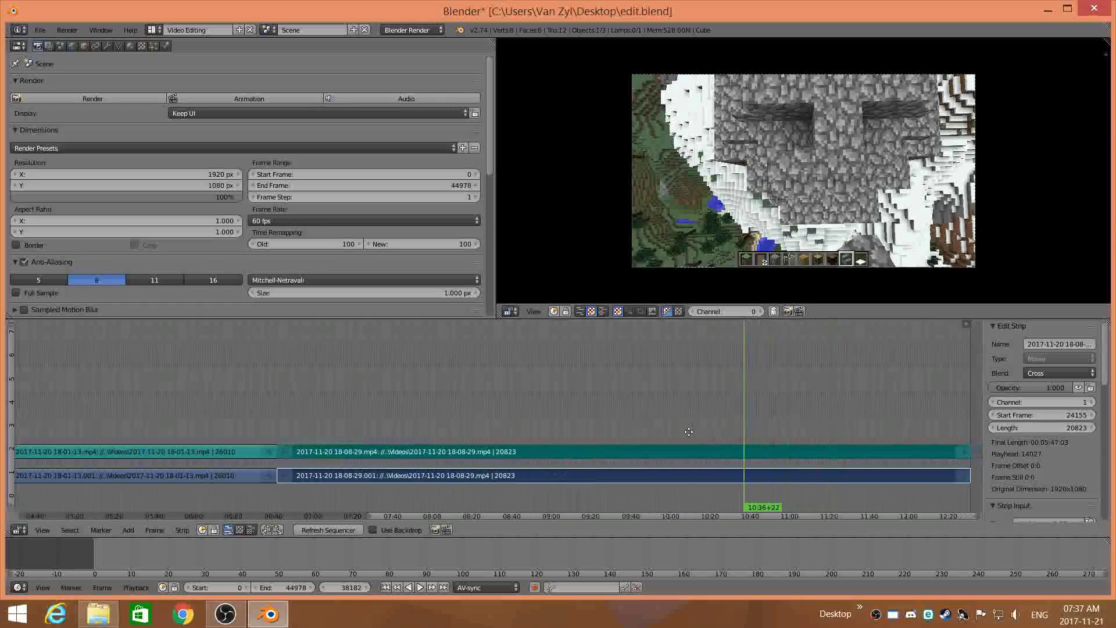
left_click(743, 433)
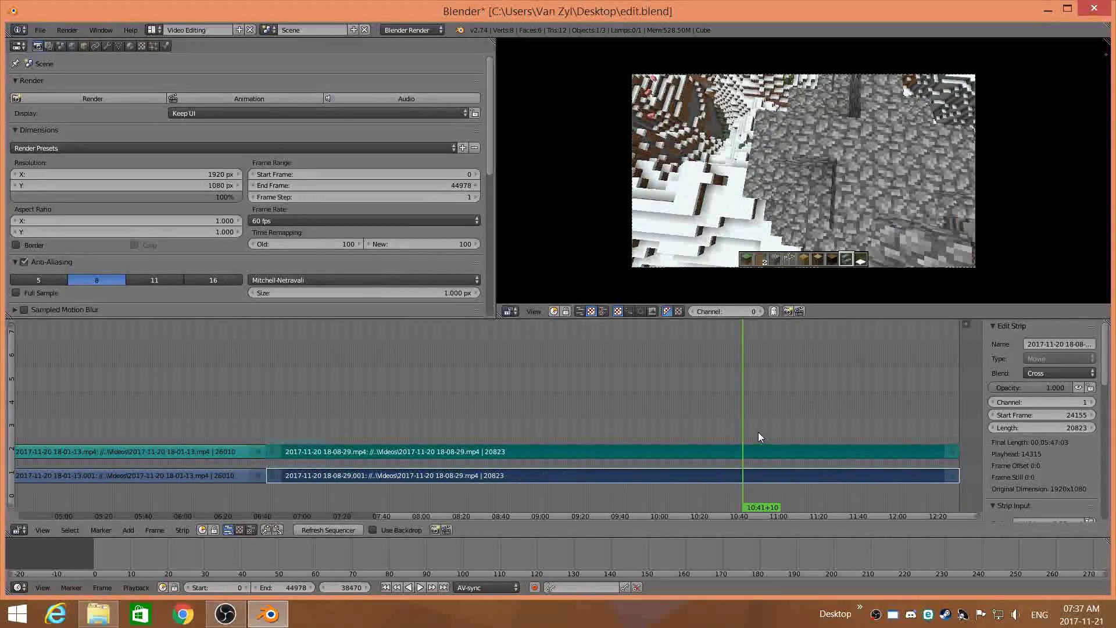
left_click_drag(759, 433, 773, 433)
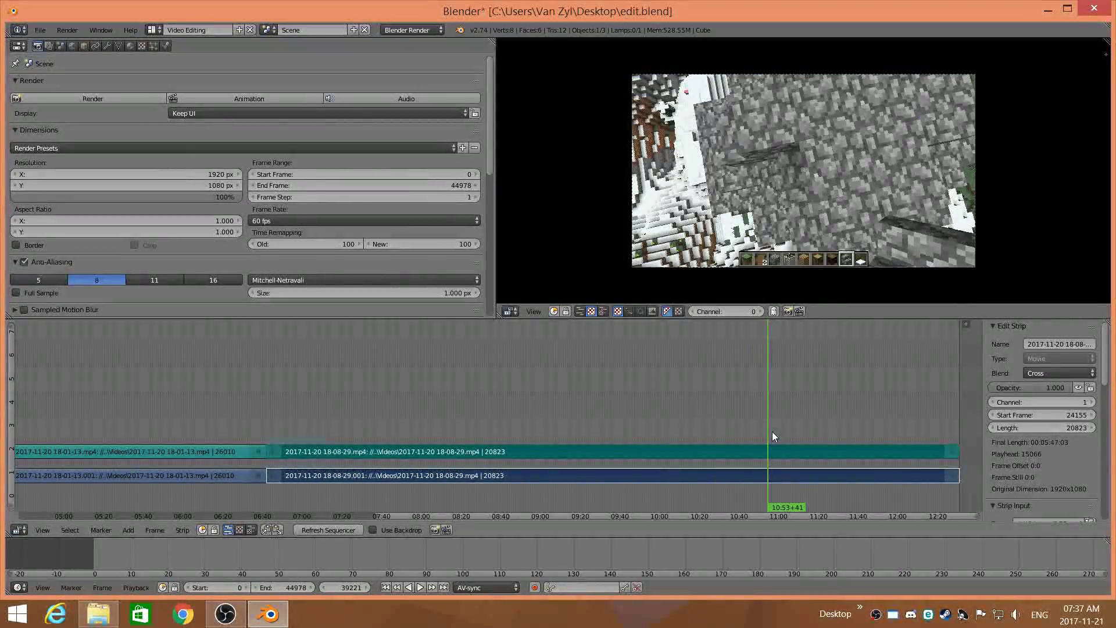
left_click(806, 433)
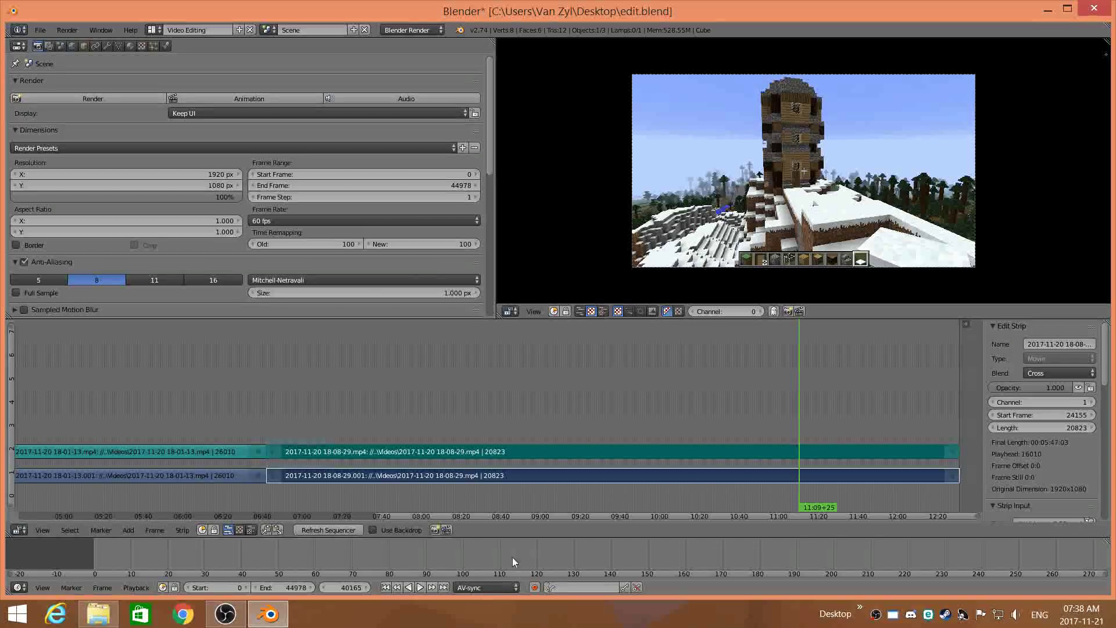
left_click(793, 440)
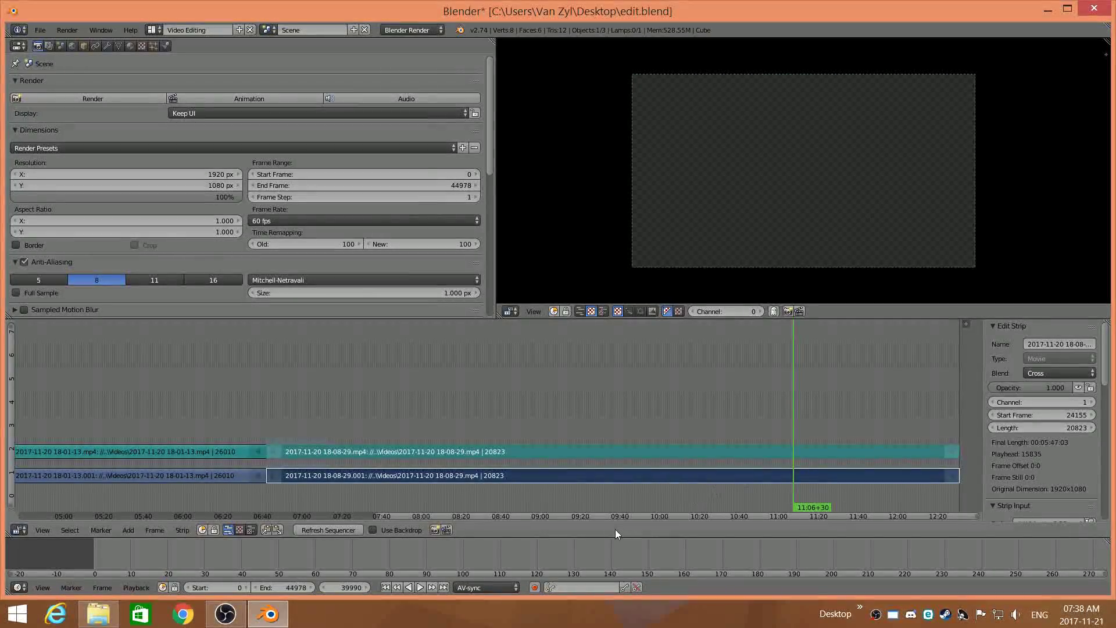
left_click(420, 587)
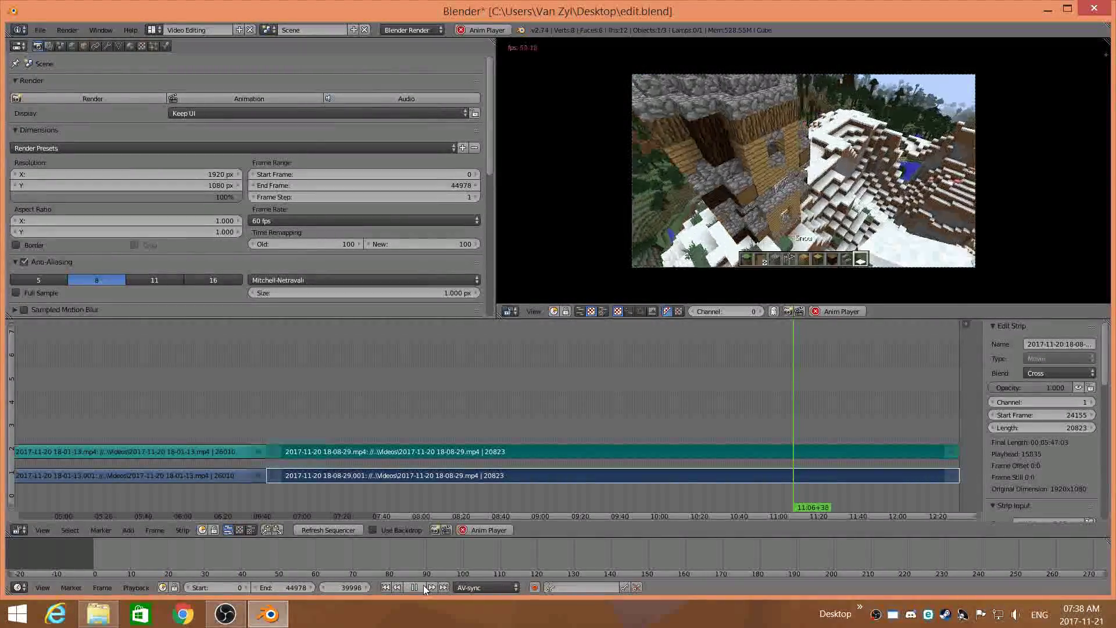
left_click(420, 587)
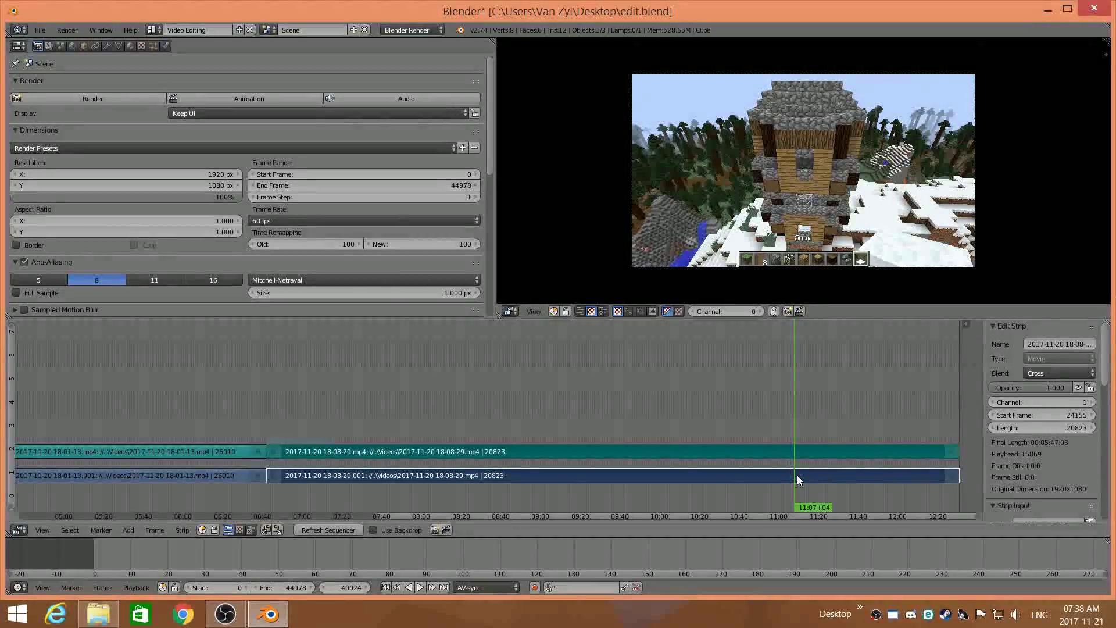
key("k")
Select the sound and movie pieces of the second footage before the cut and try moving them
scroll(727, 471, "down", 4)
right_click(565, 454)
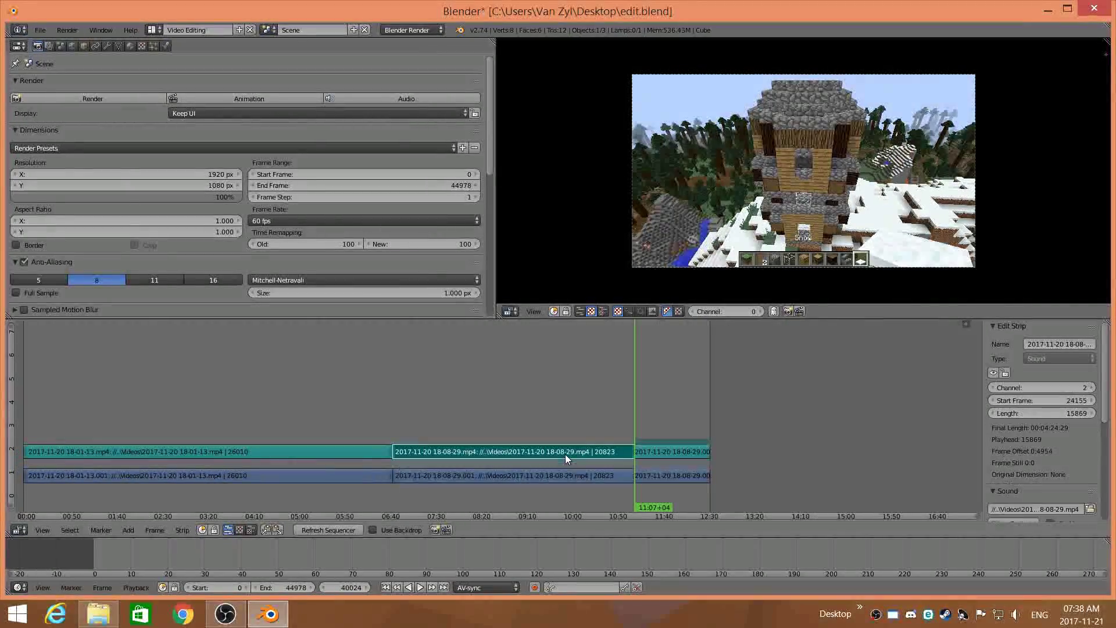
right_click(559, 479, "shift")
key("g")
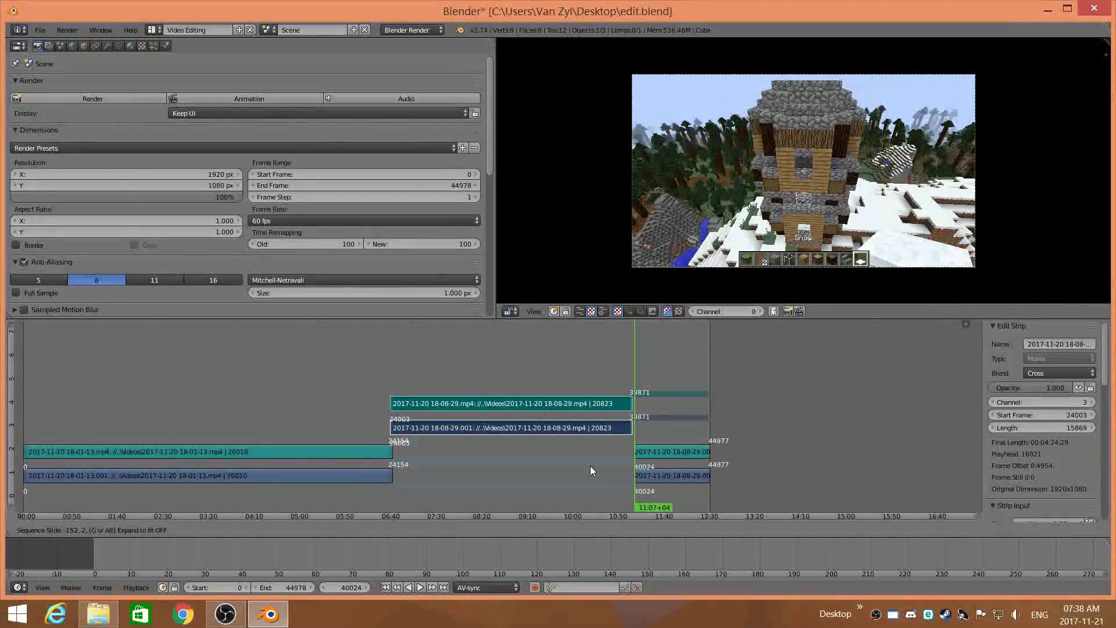
key("Escape")
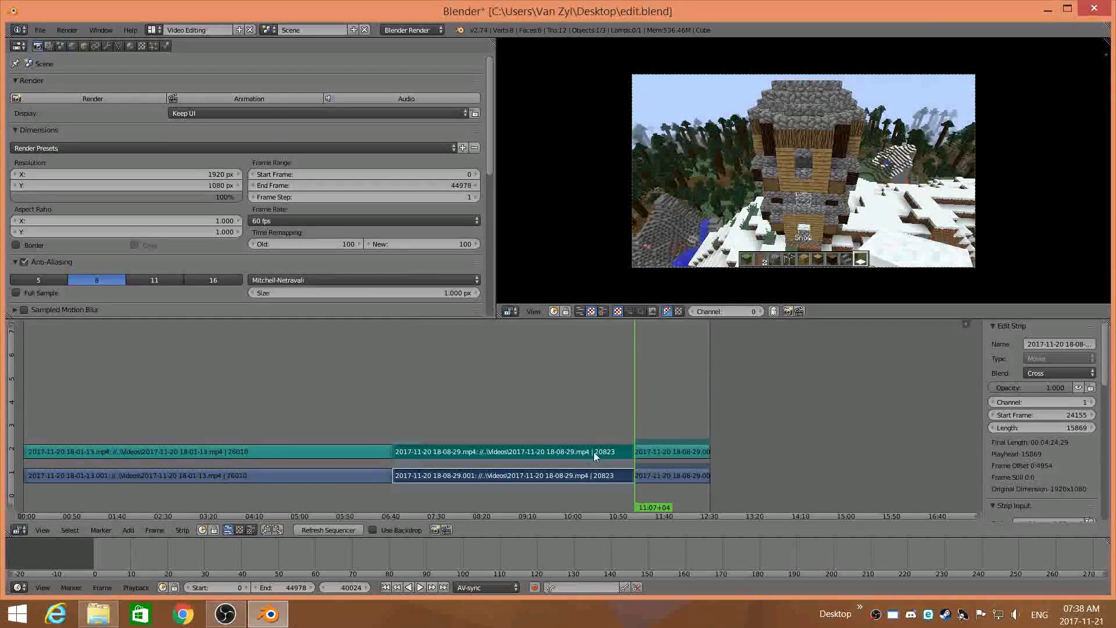
scroll(524, 416, "up", 2)
scroll(500, 424, "down", 2)
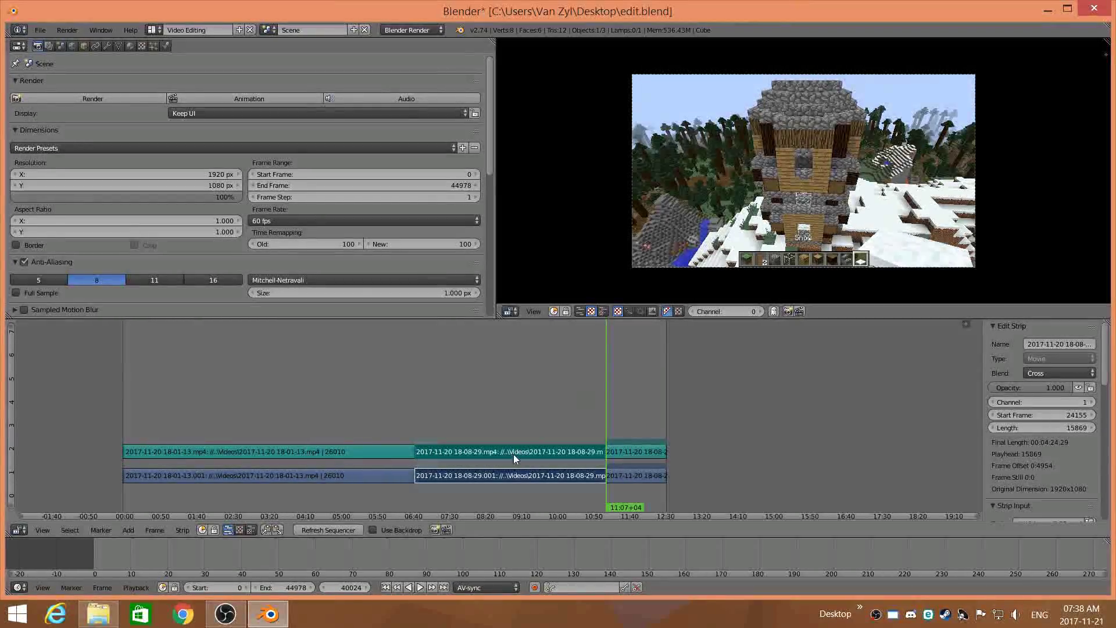
Set the frame range to the second footage's piece before the cut, with start frame 24155 and end frame 40024
key("Page_Down")
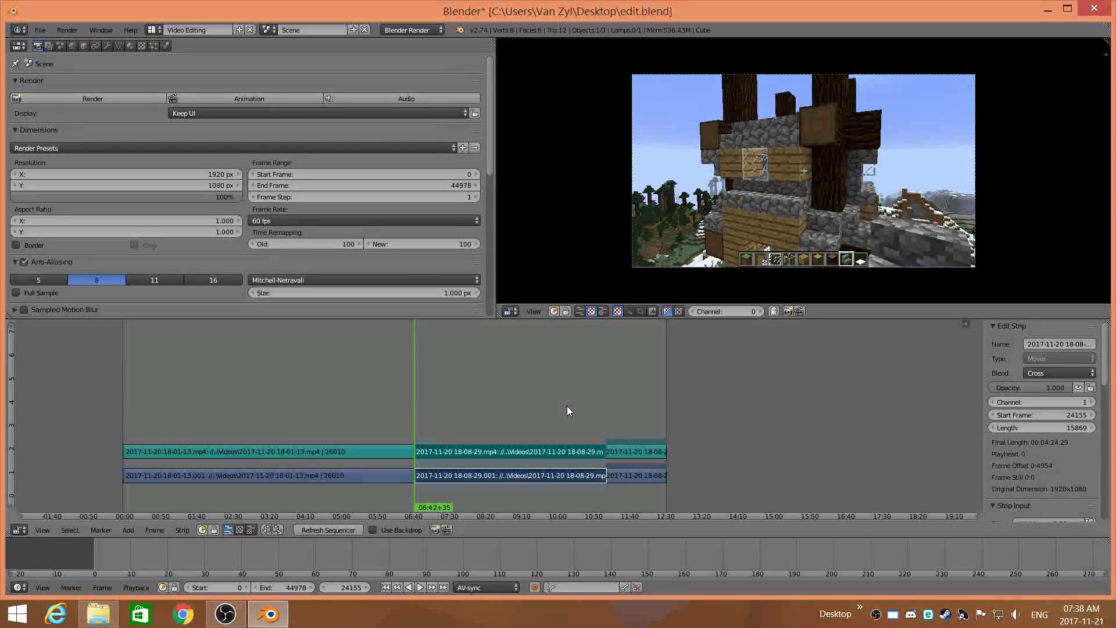
key("shift+Right")
key("Page_Down")
key("Page_Down")
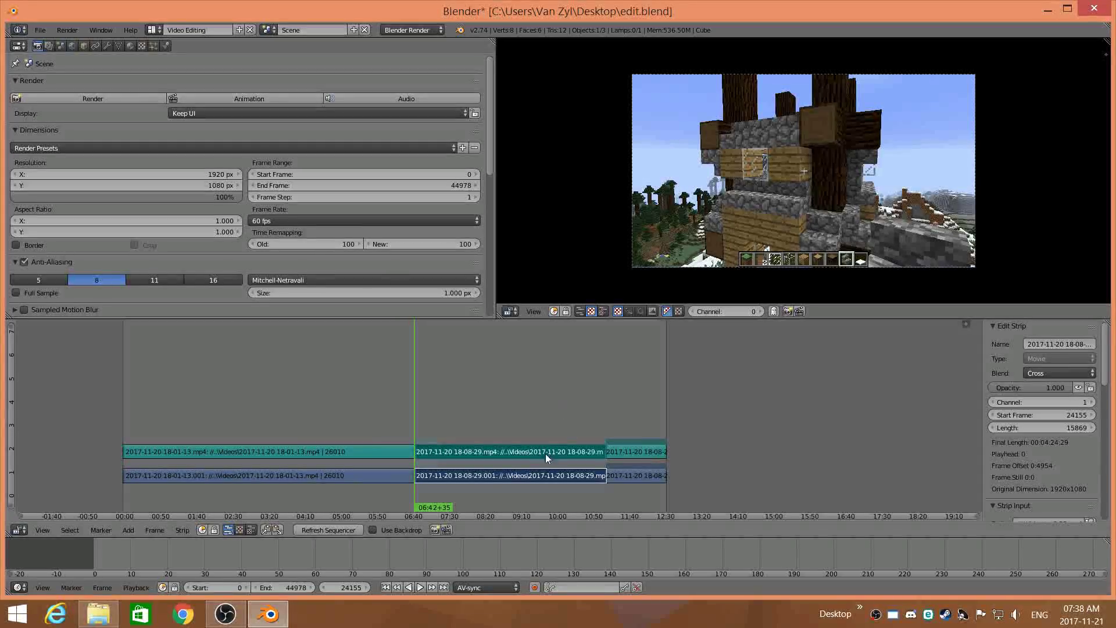
key("s")
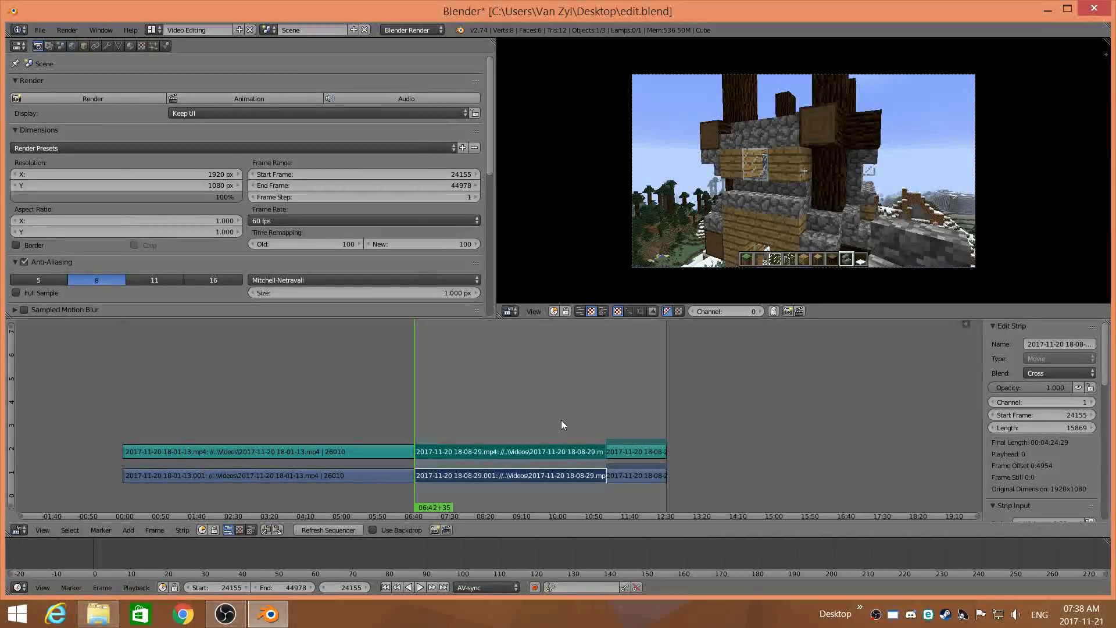
key("Page_Up")
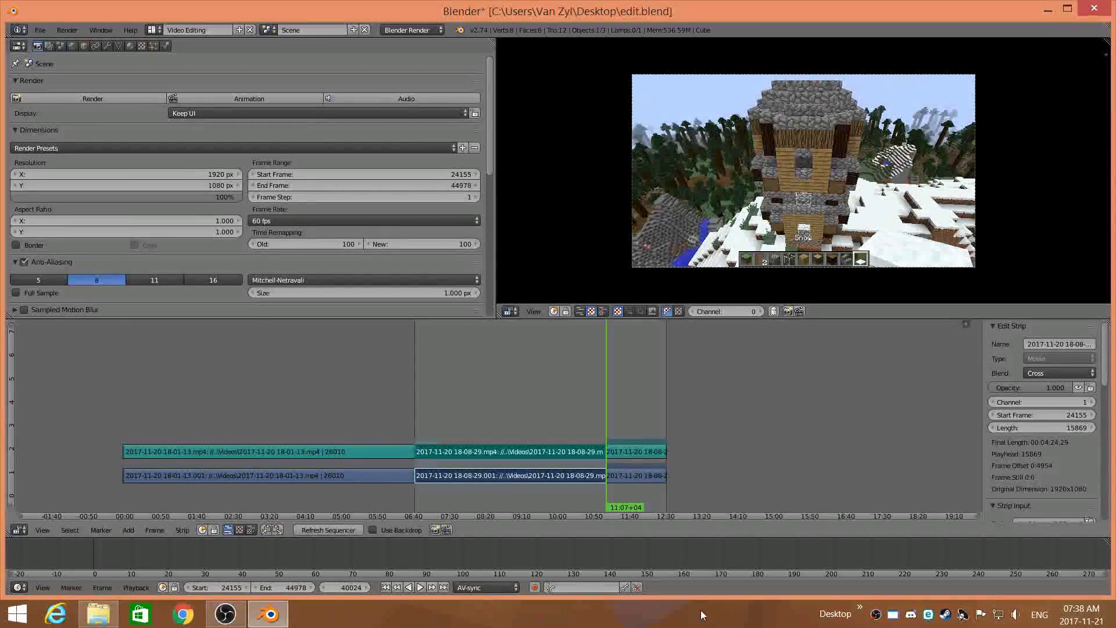
key("e")
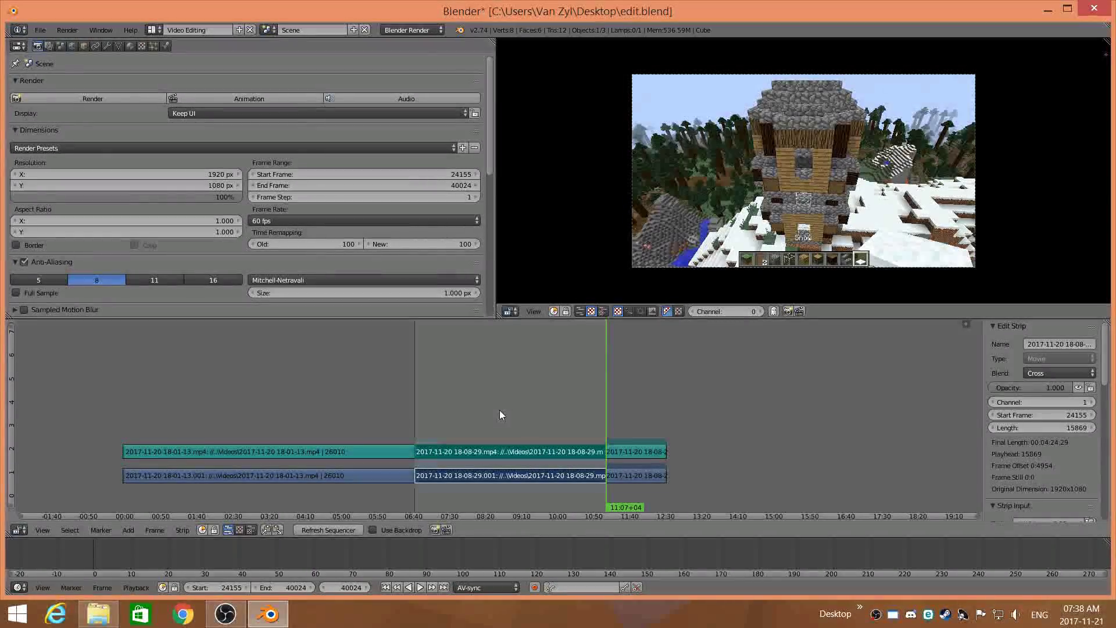
Scrub through the footage in and around the new frame range, returning the playhead to the range's start at frame 24155
scroll(500, 410, "up", 2)
key("Page_Down")
left_click(312, 400)
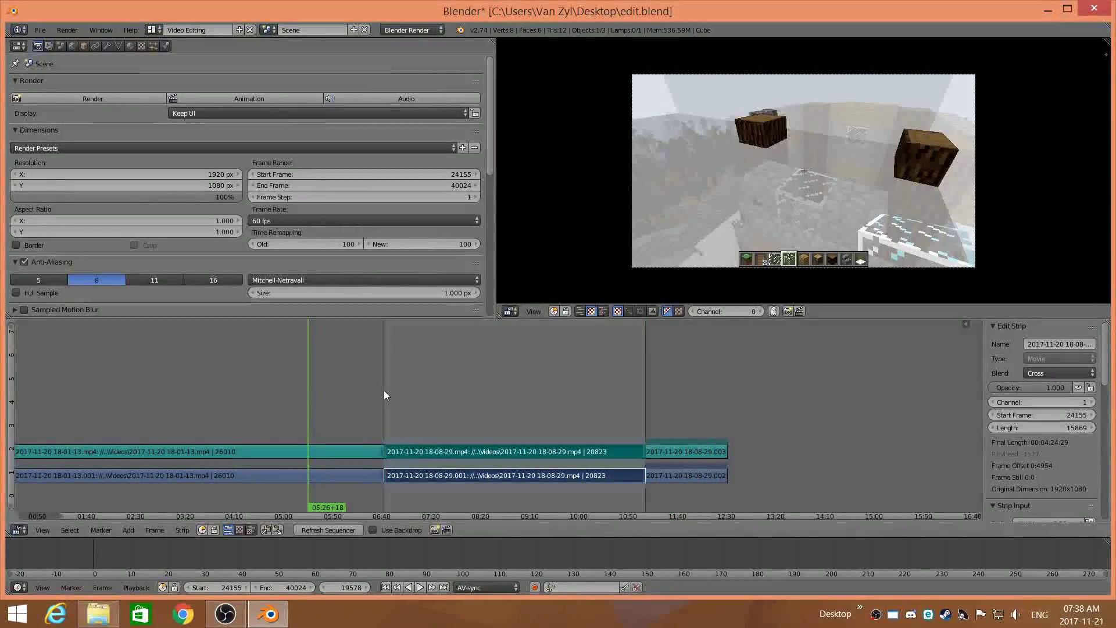
left_click(385, 392)
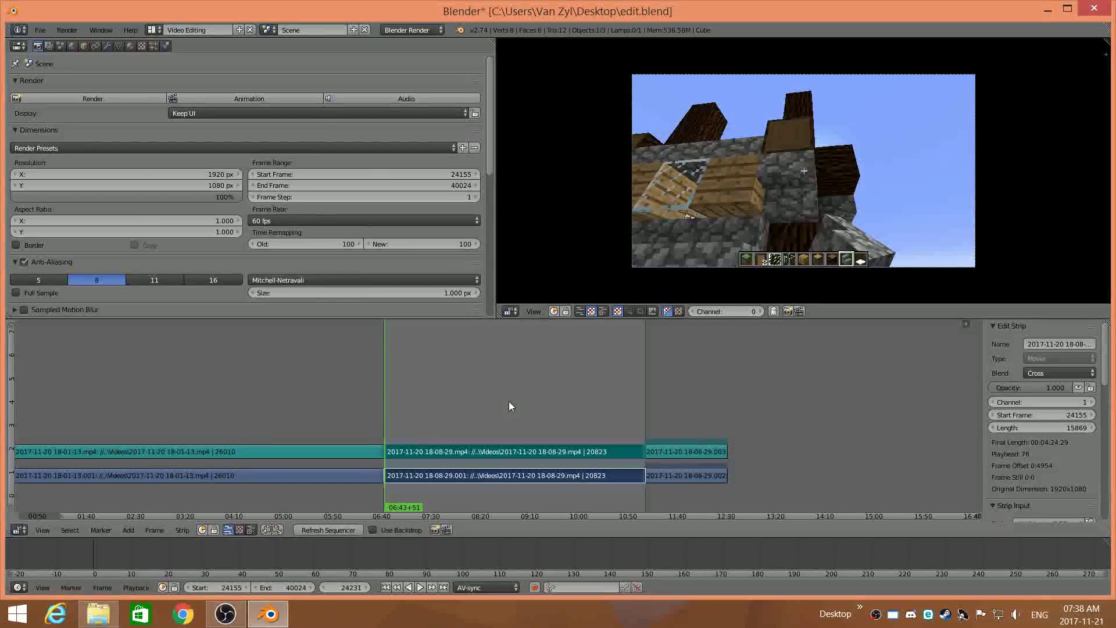
left_click(534, 403)
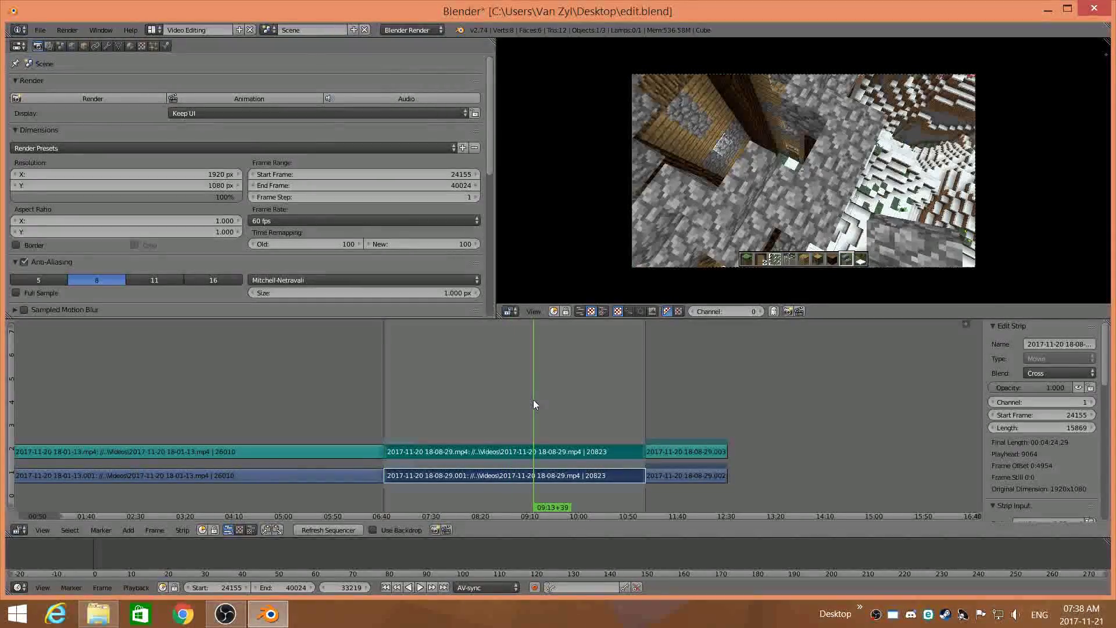
left_click(432, 409)
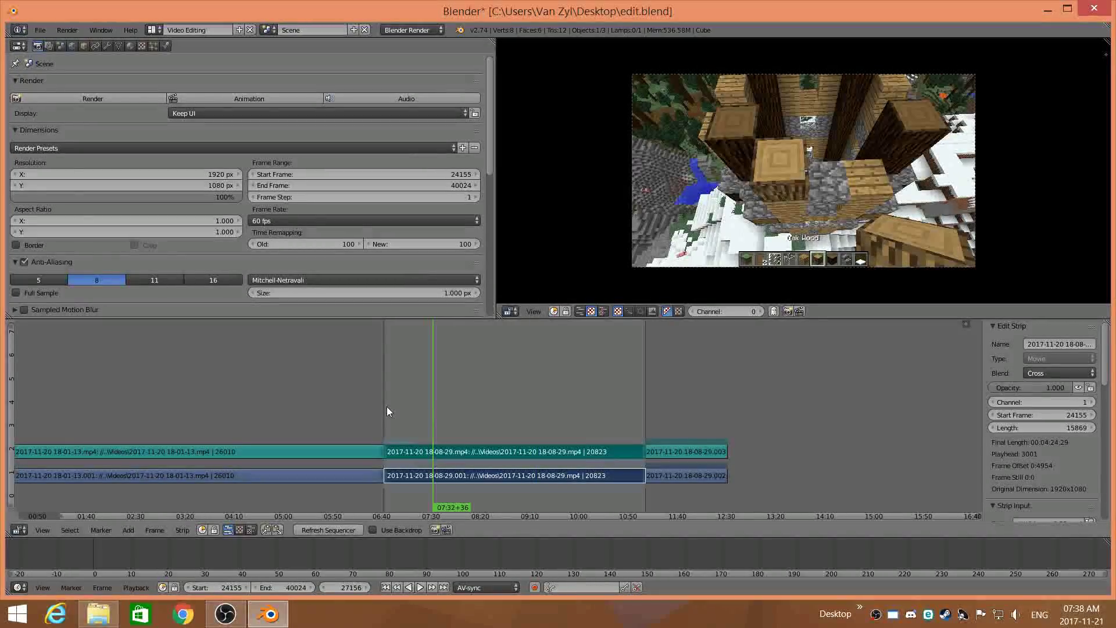
left_click(464, 459)
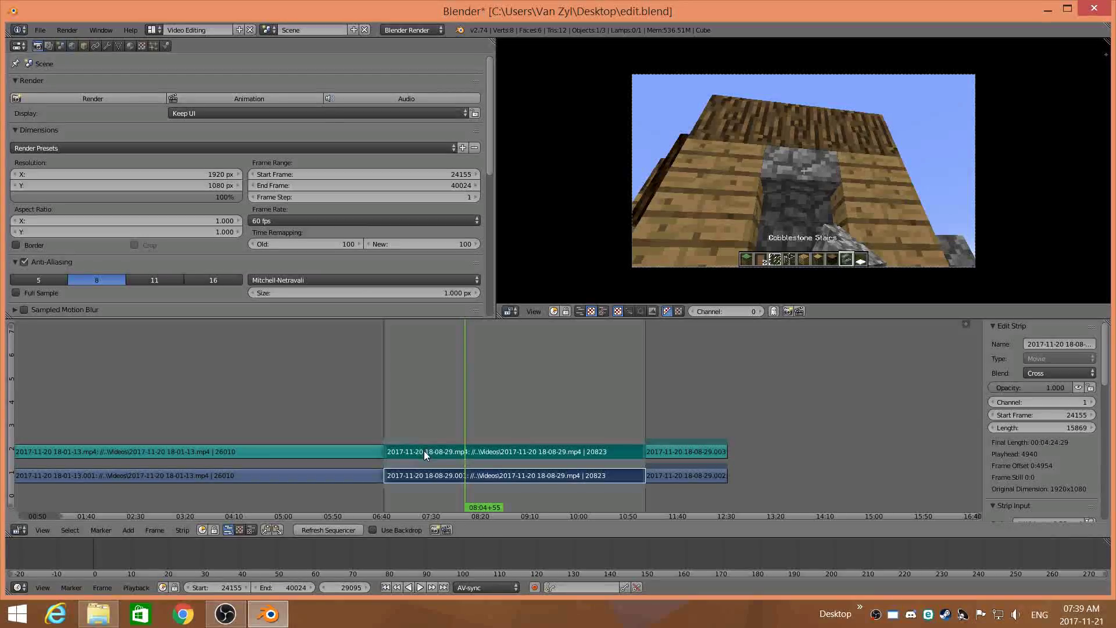
key("shift+Left")
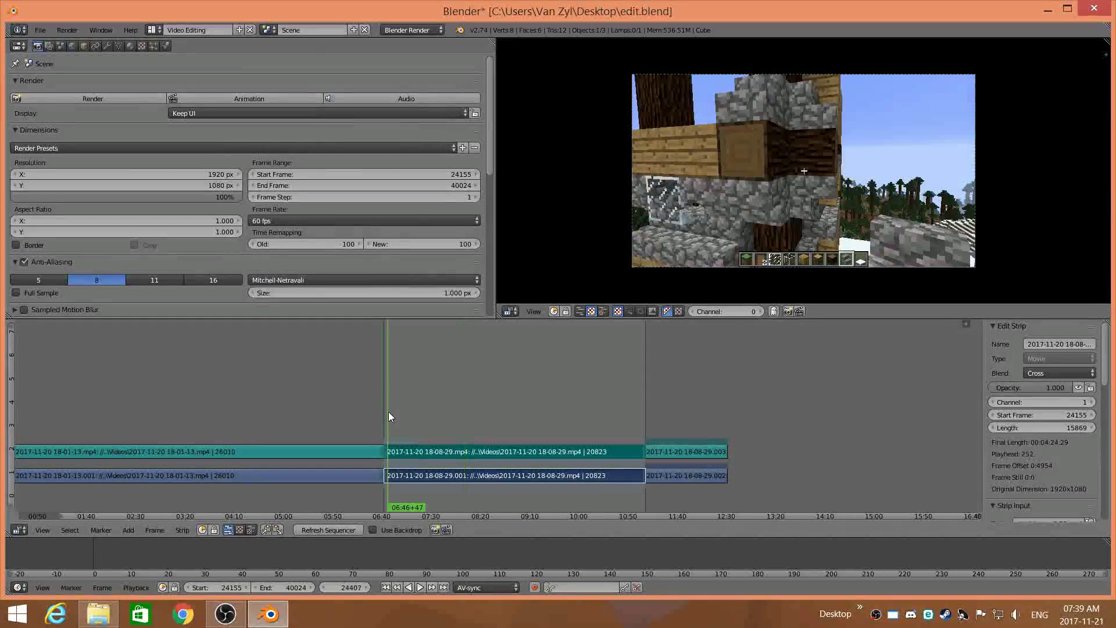
Add a Speed Control effect strip to the second footage's movie piece before the cut
left_click(126, 529)
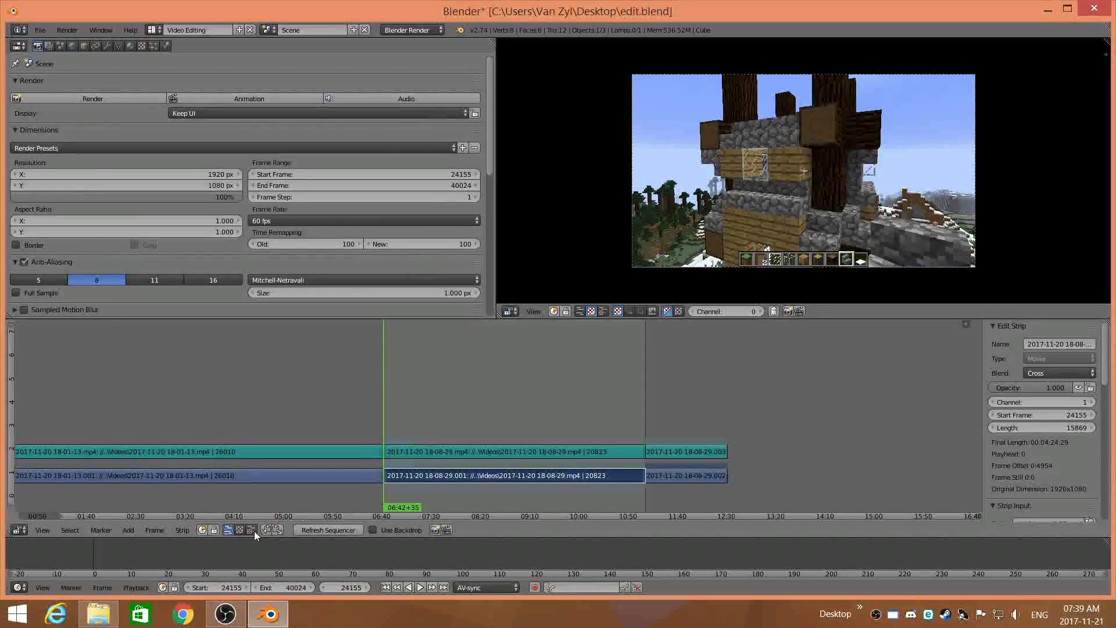
left_click(128, 529)
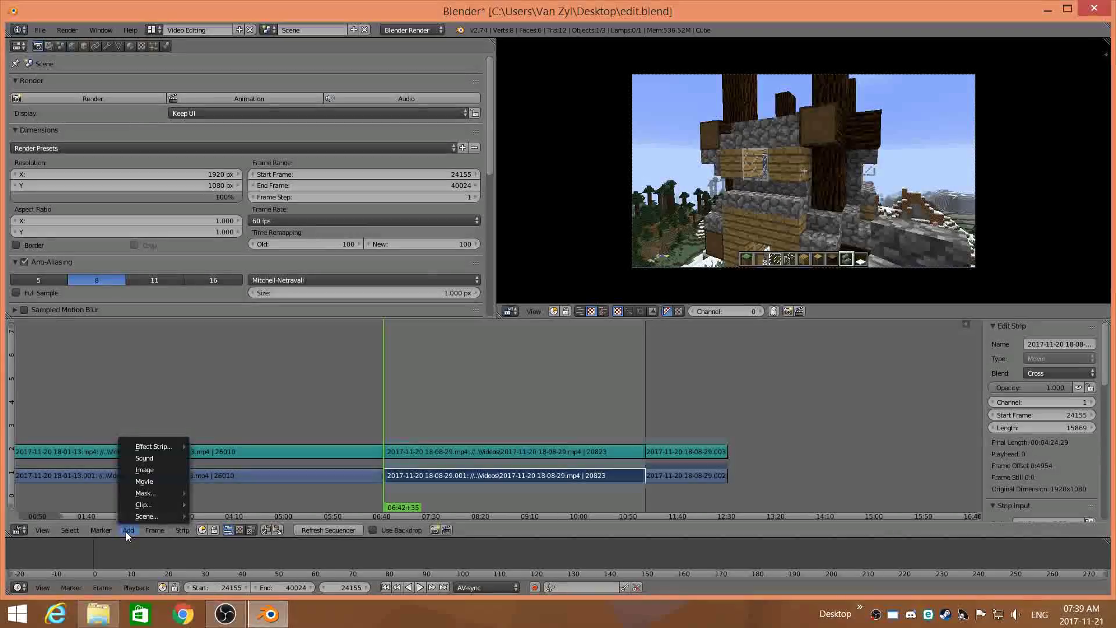
mouse_move(156, 448)
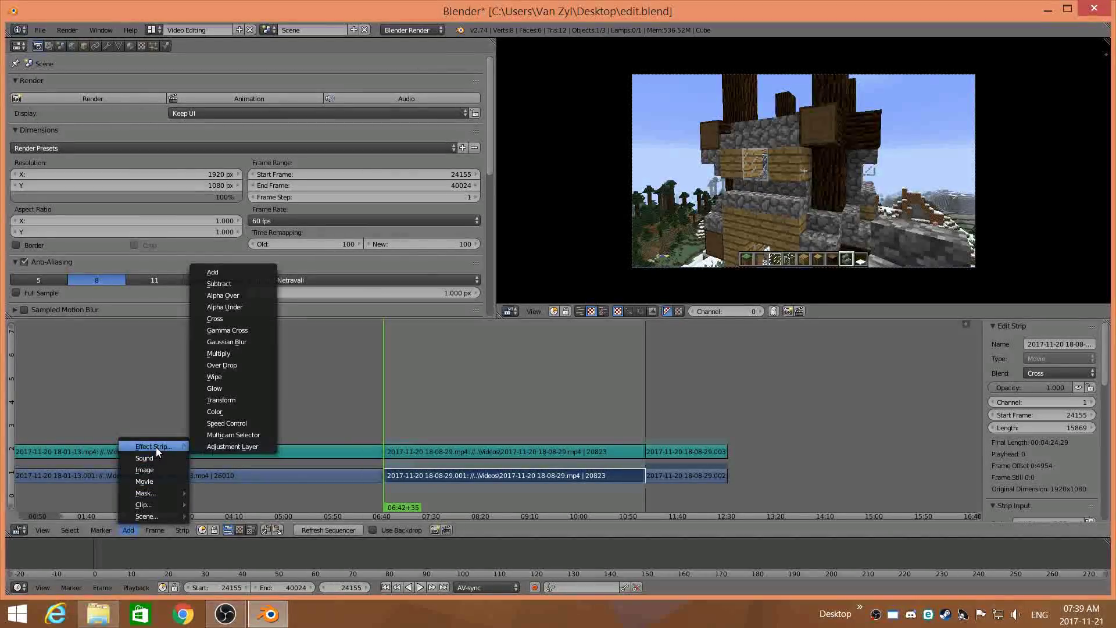
left_click(235, 423)
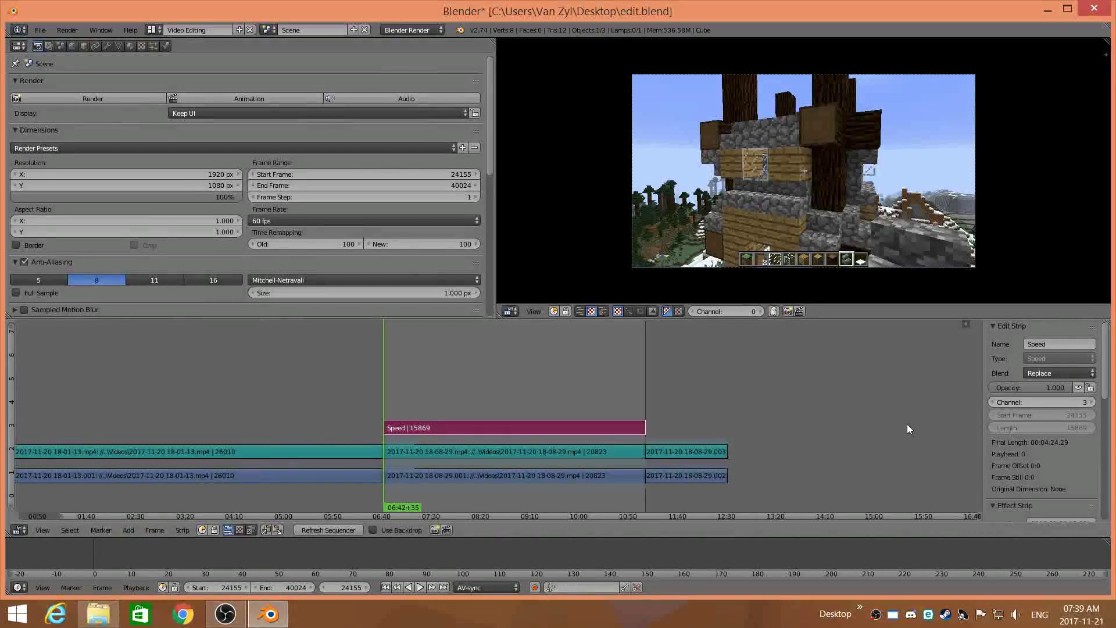
Disable stretching to the input strip length on the Speed strip and set its speed factor to 1
scroll(1057, 461, "down", 2)
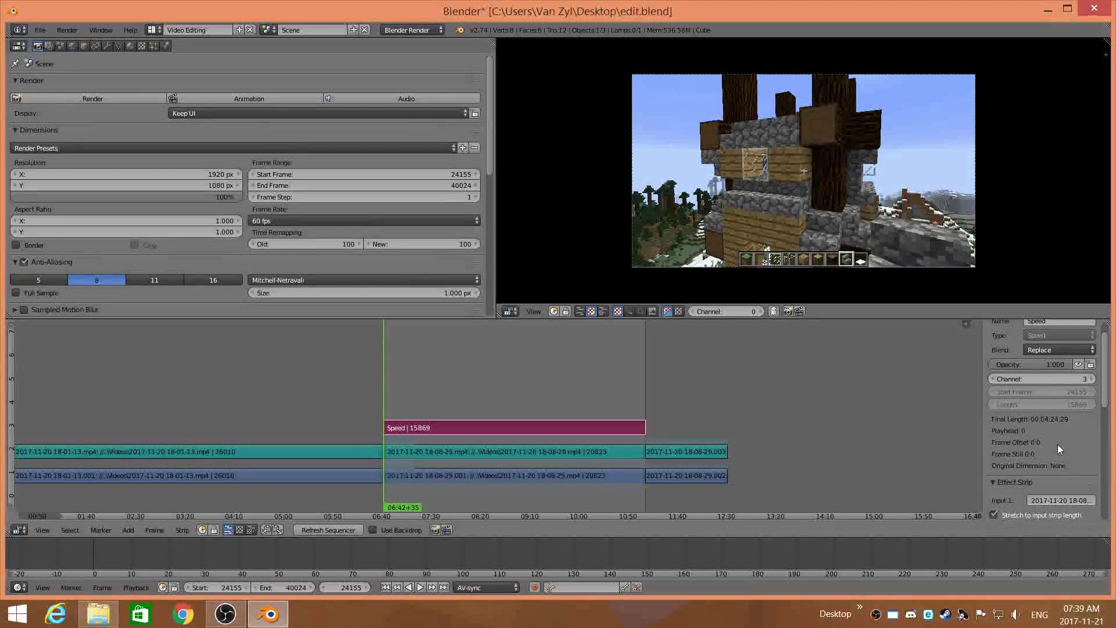
scroll(1056, 443, "down", 1)
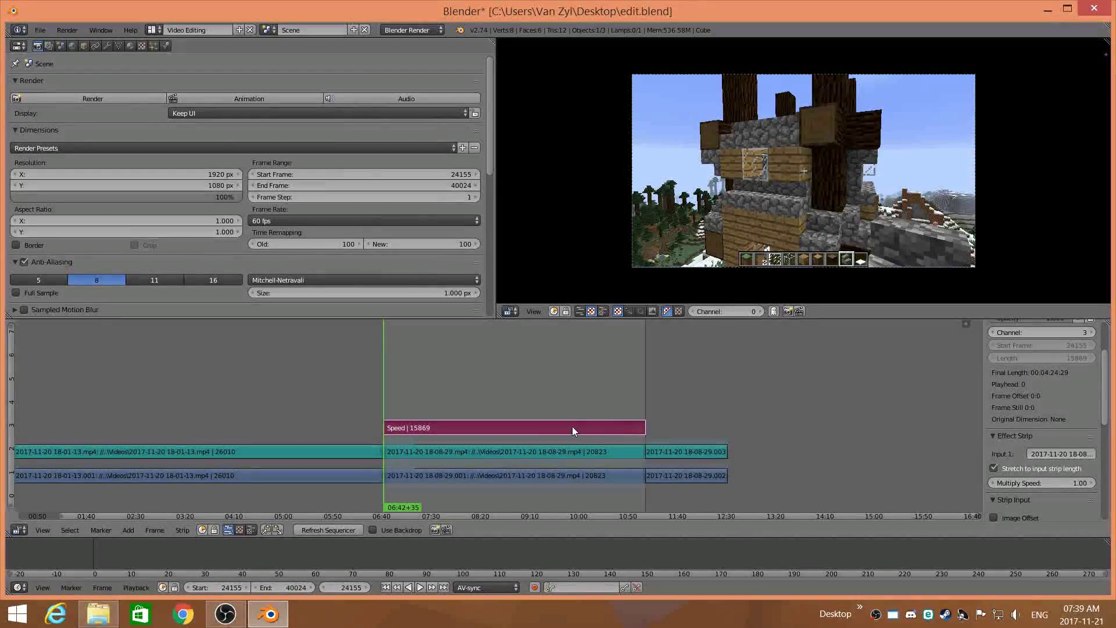
left_click(993, 471)
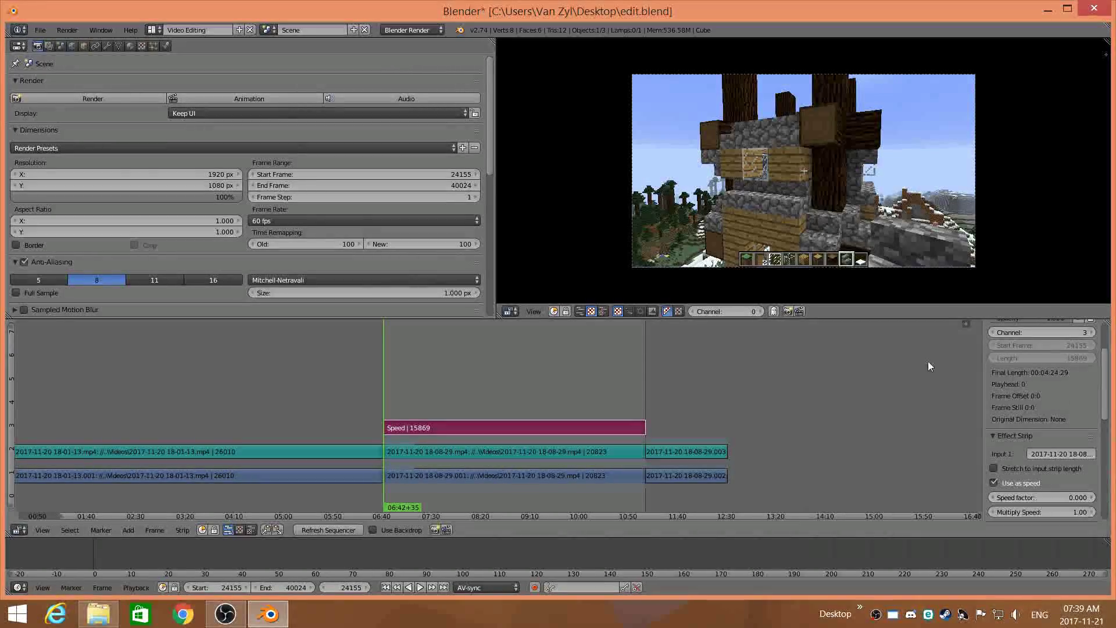
left_click(1065, 499)
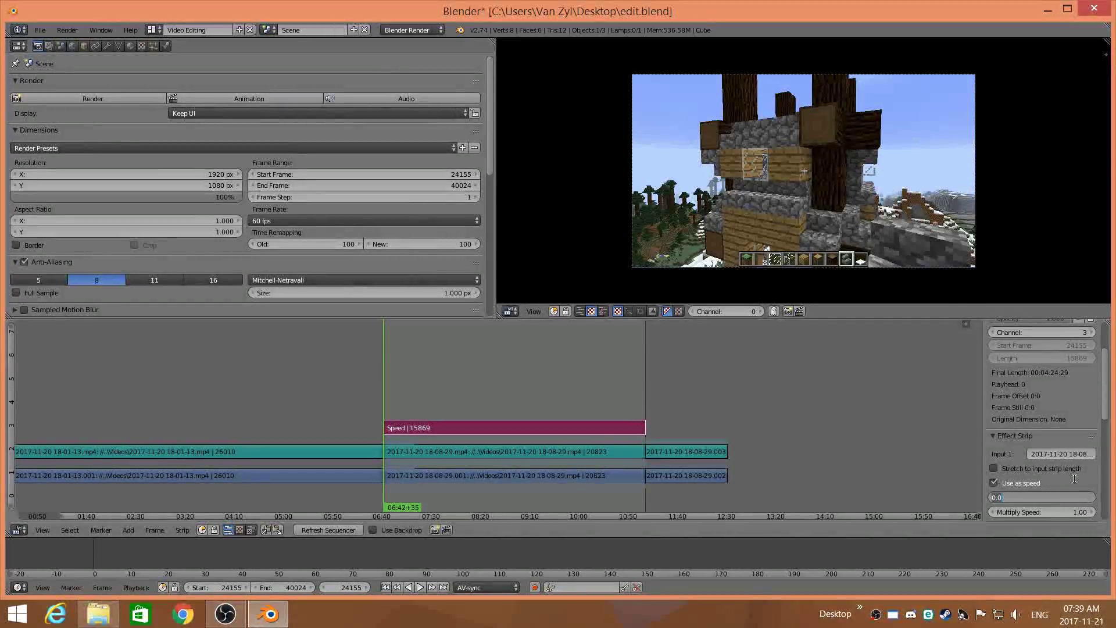
type("1")
key("Return")
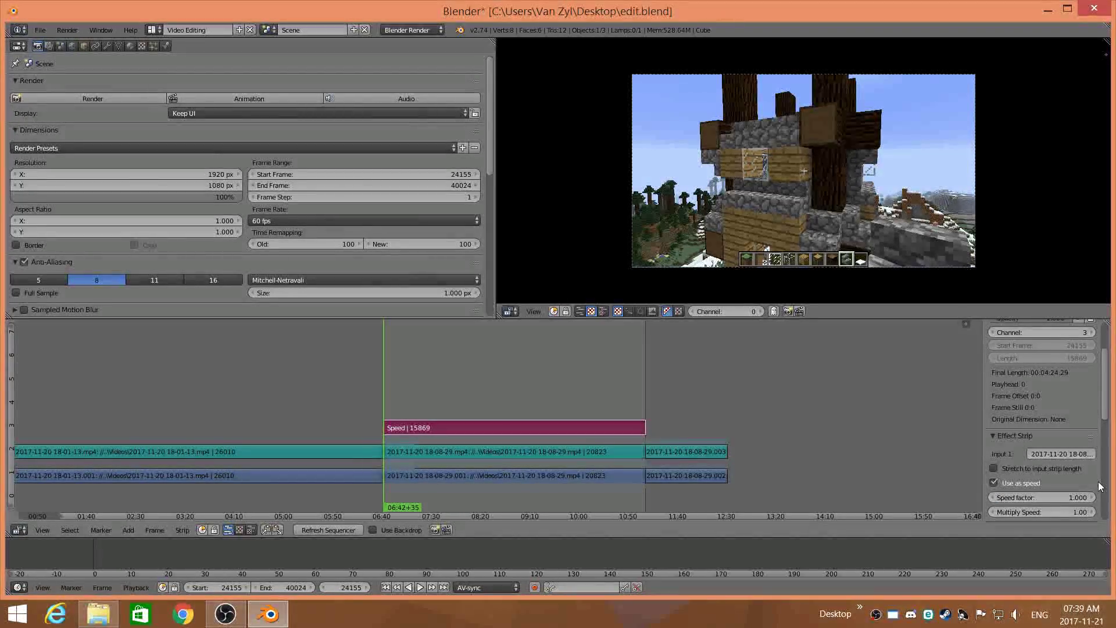
Raise the Speed strip's Multiply Speed to 12.74 and try to insert a keyframe on it
scroll(1082, 474, "down", 1)
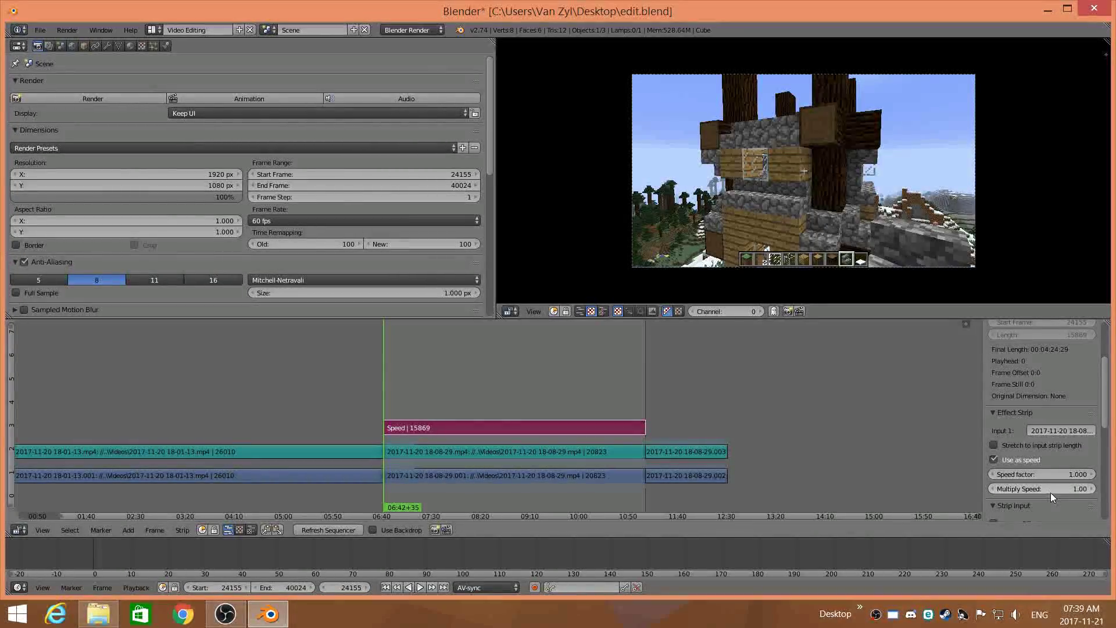
mouse_move(1042, 489)
left_mouse_down()
mouse_move(1111, 489)
mouse_move(1049, 496)
left_mouse_up()
key("i")
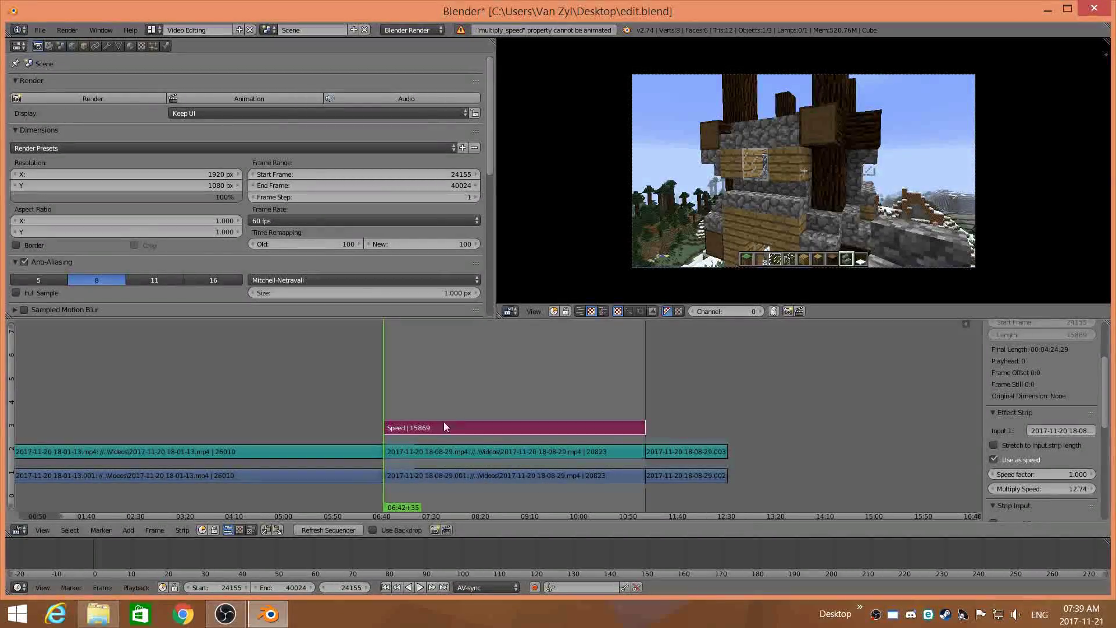
Play the sped-up footage from frame 24155 to check its speed, and stop at frame 24836
scroll(421, 465, "up", 1)
left_click(420, 587)
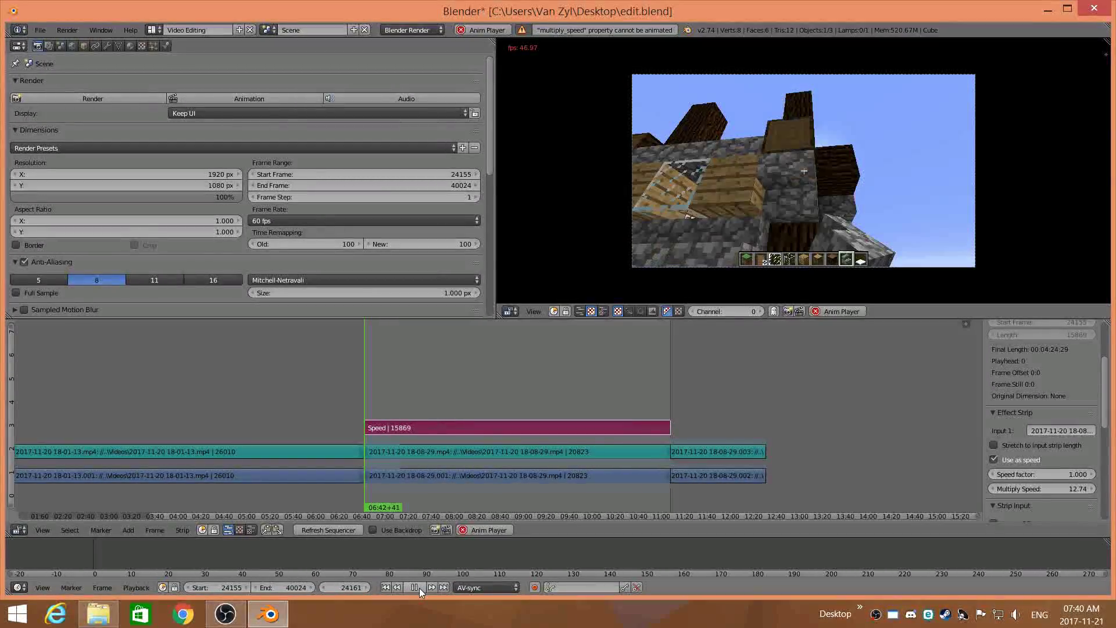
left_click(420, 588)
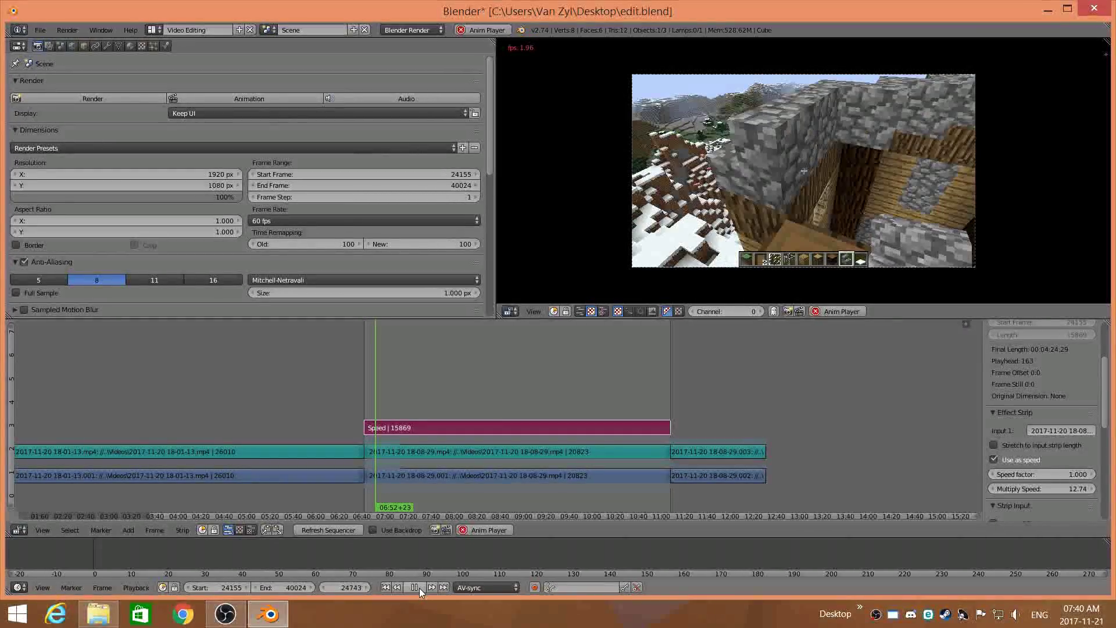
key("alt+a")
Set the Speed strip's Multiply Speed to 8
left_click_drag(1061, 489, 954, 488)
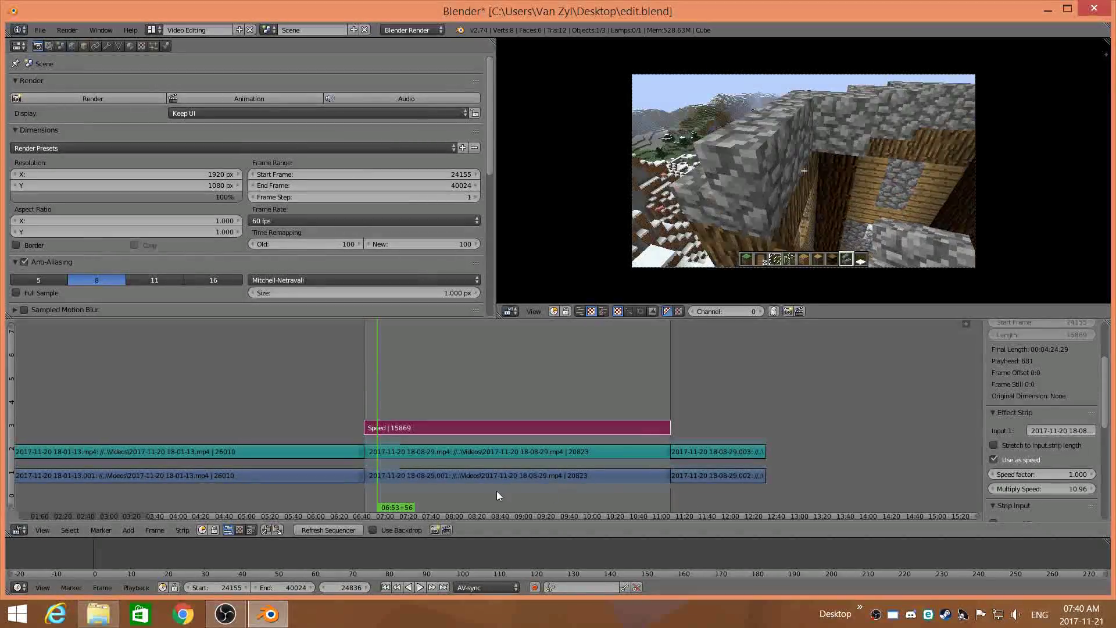
left_click(586, 491)
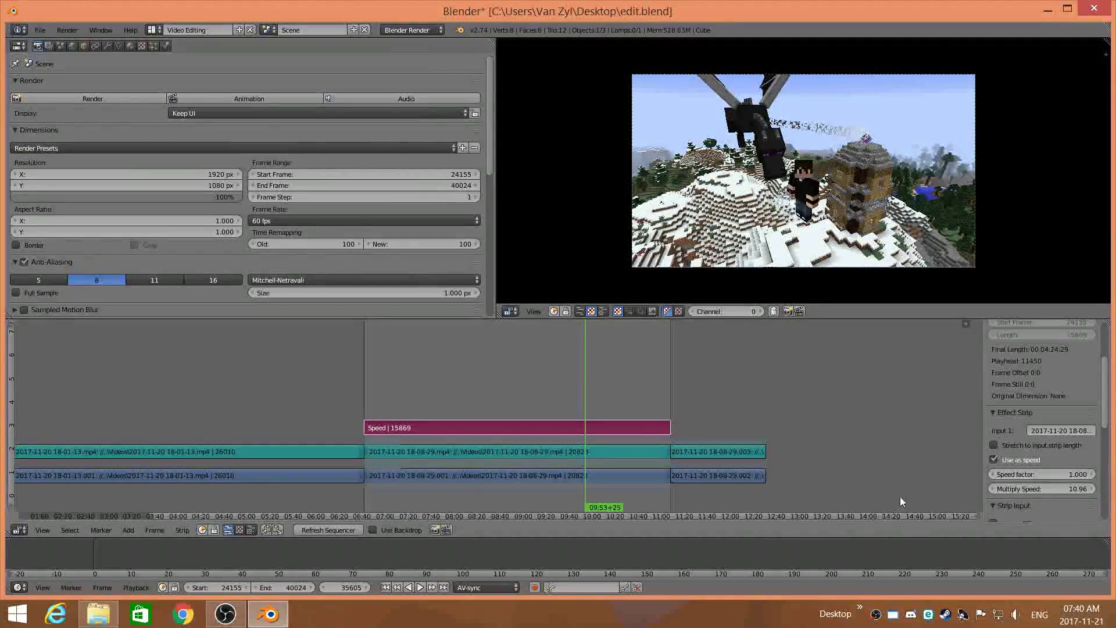
left_click(1041, 489)
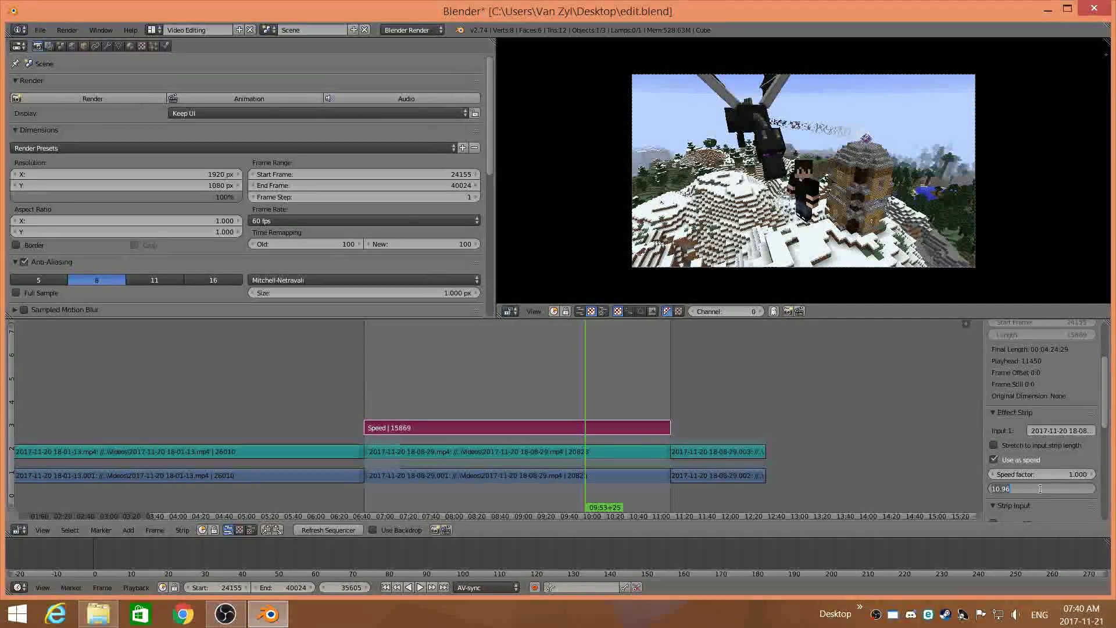
type("8")
key("Return")
Play the footage across the start of the Speed strip to check its new speed, and stop at frame 24555
left_click(492, 388)
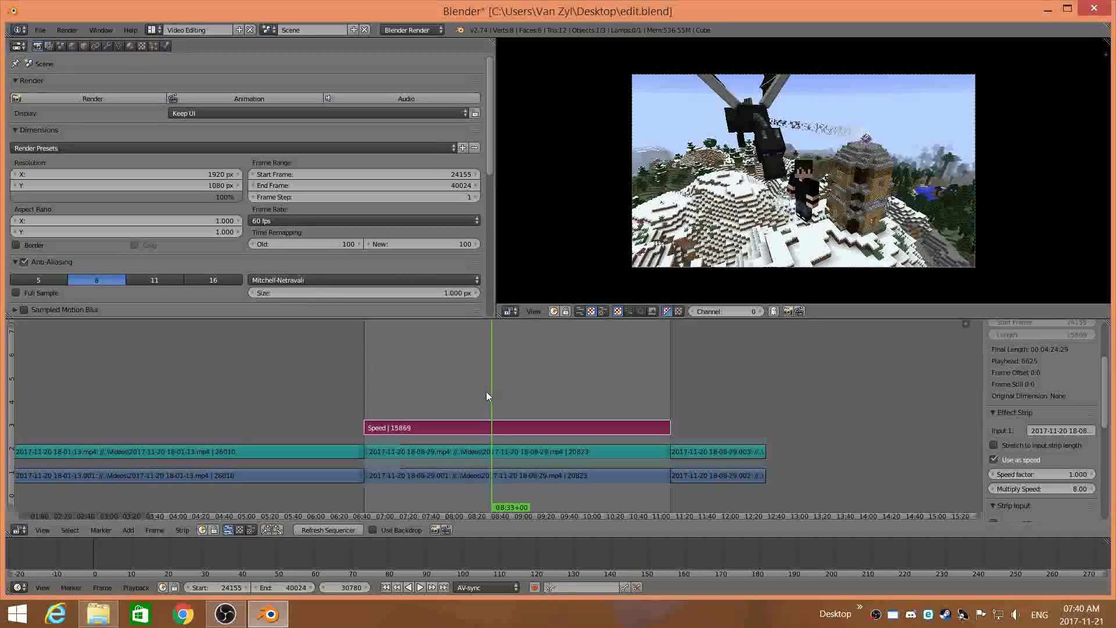
left_click_drag(455, 406, 347, 410)
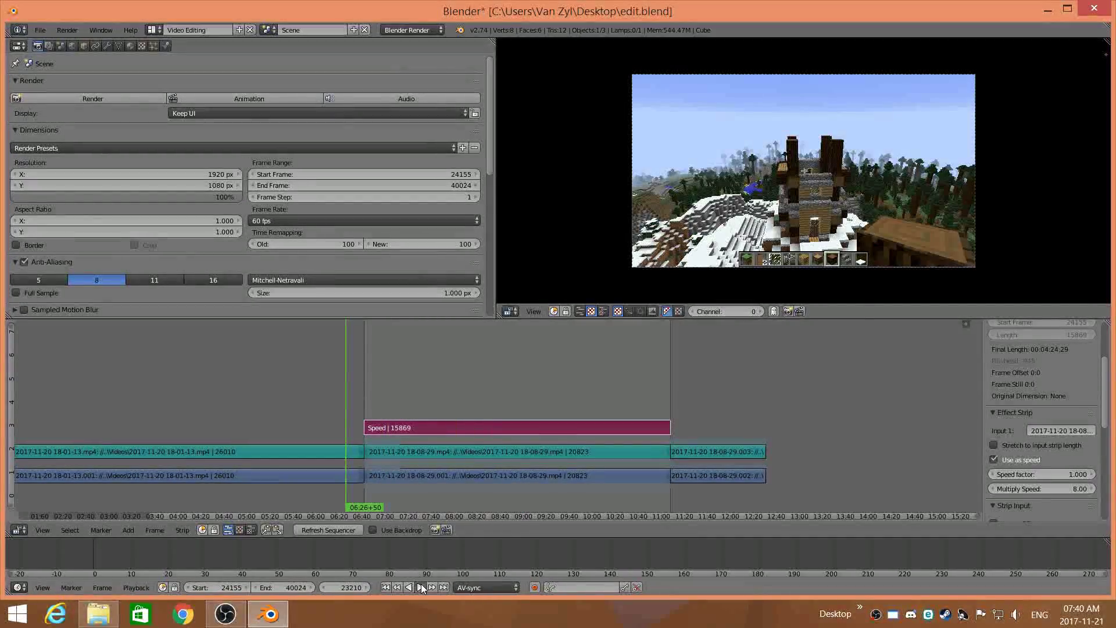
left_click(420, 588)
left_click(363, 400)
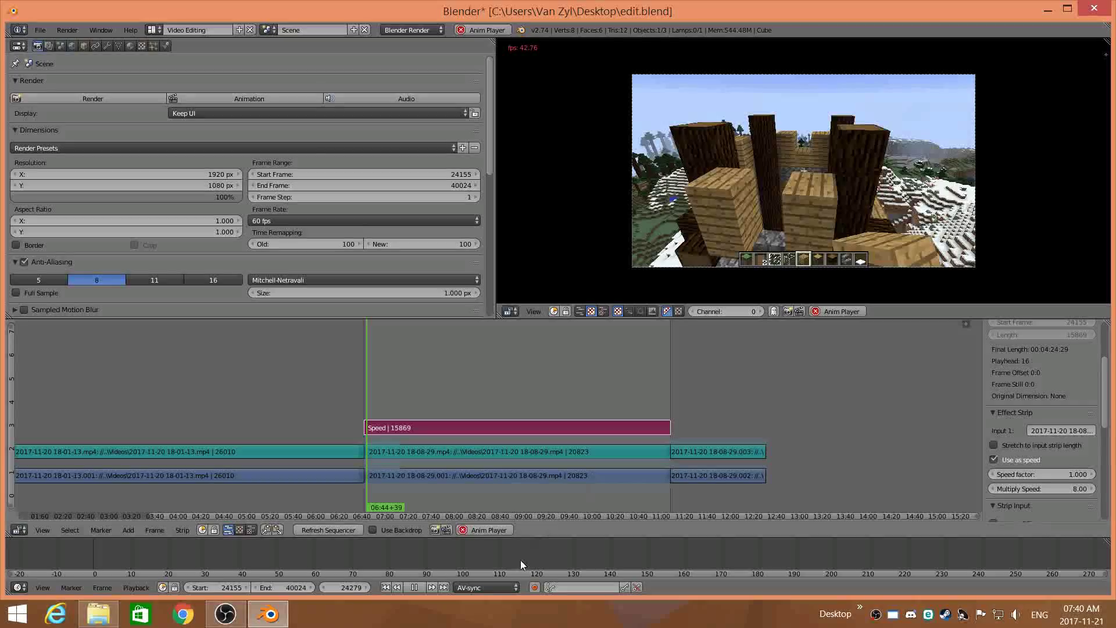
left_click(417, 588)
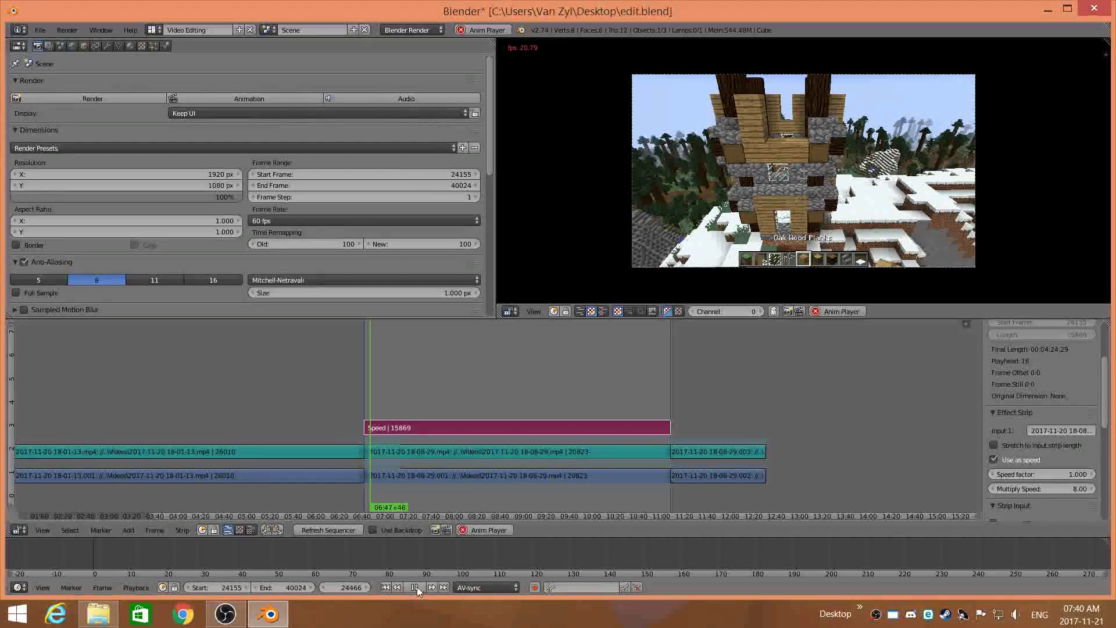
left_click(418, 588)
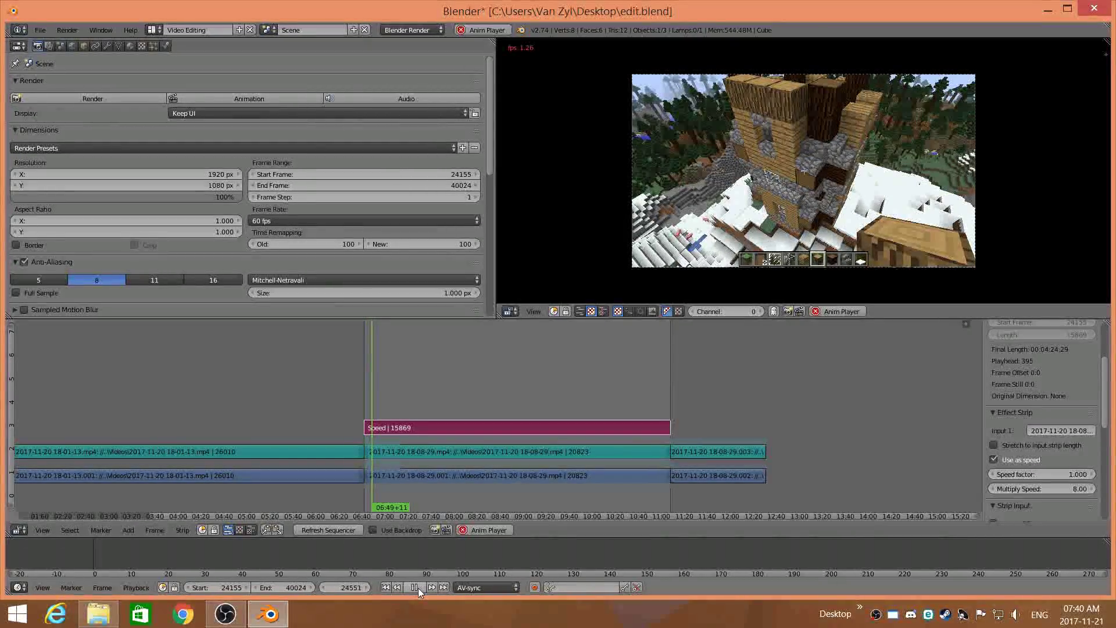
left_click(418, 588)
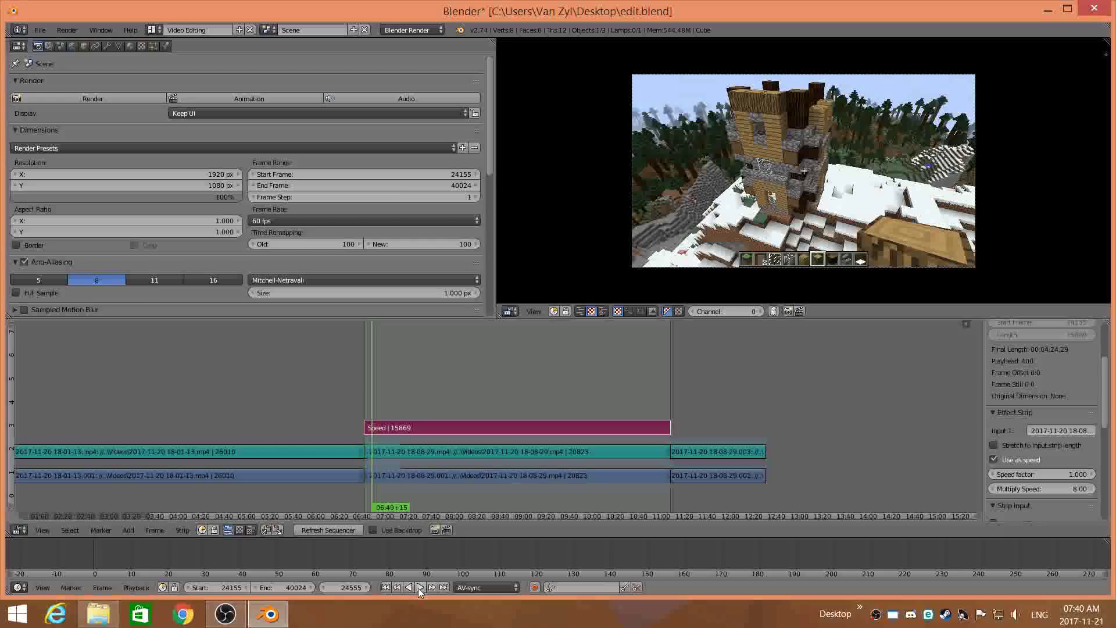
Select the second footage's sound piece, return to frame 24155 and try an audio mixdown with the wav container
left_click(470, 452)
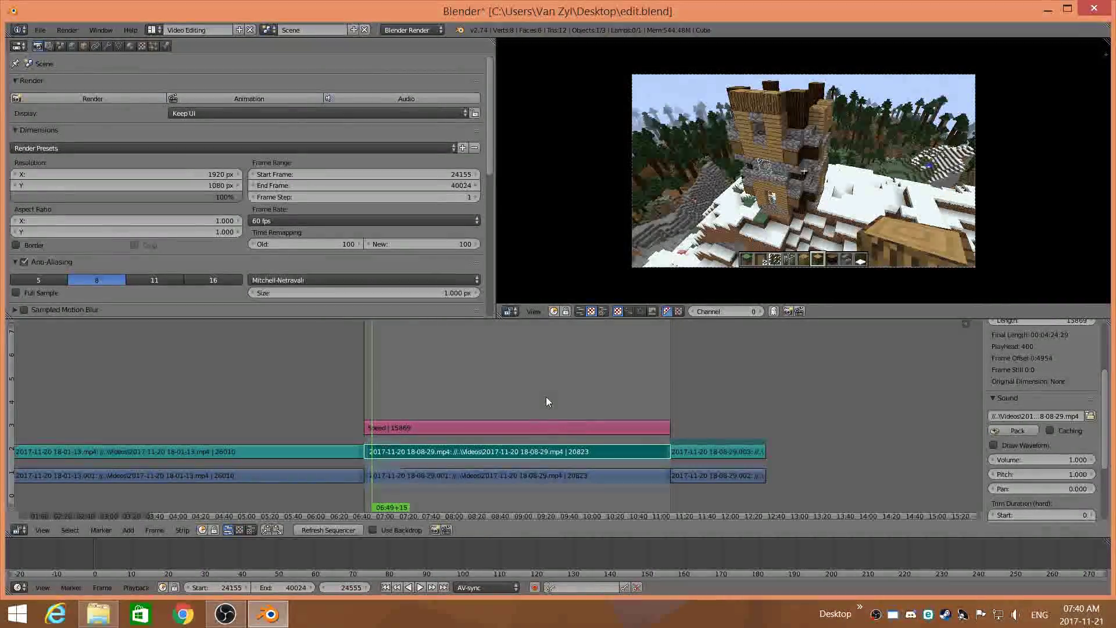
key("shift+Left")
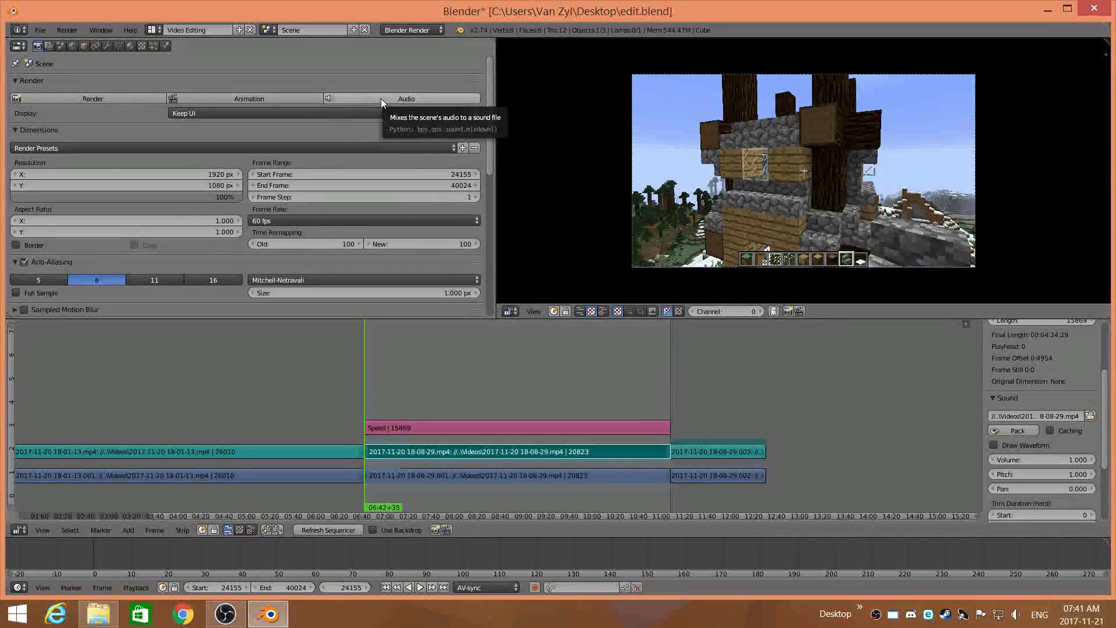
left_click(364, 96)
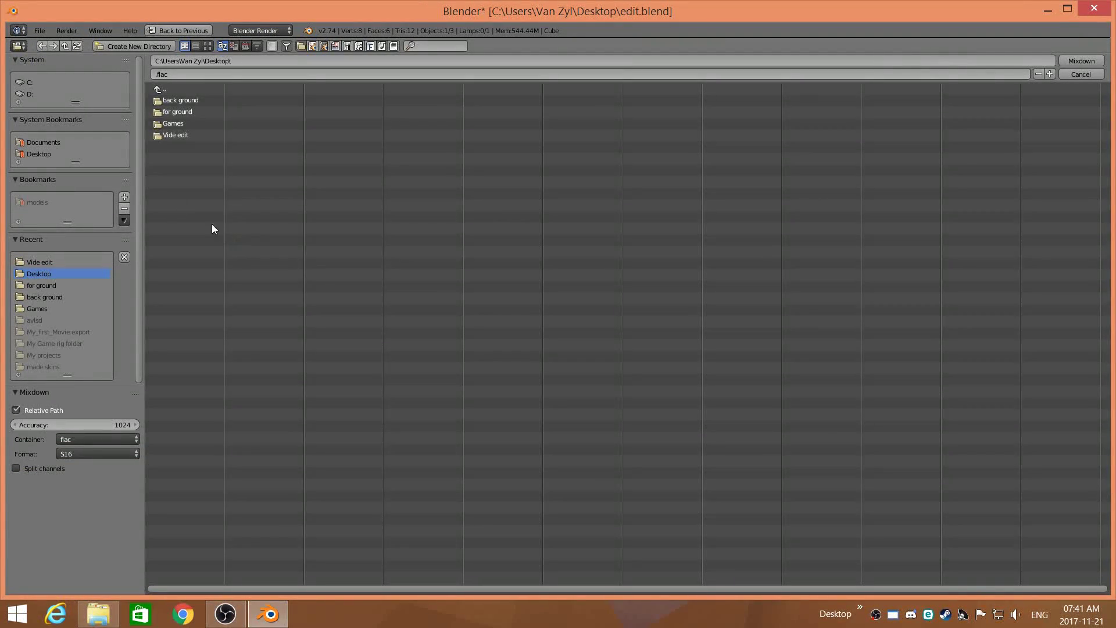
left_click(184, 29)
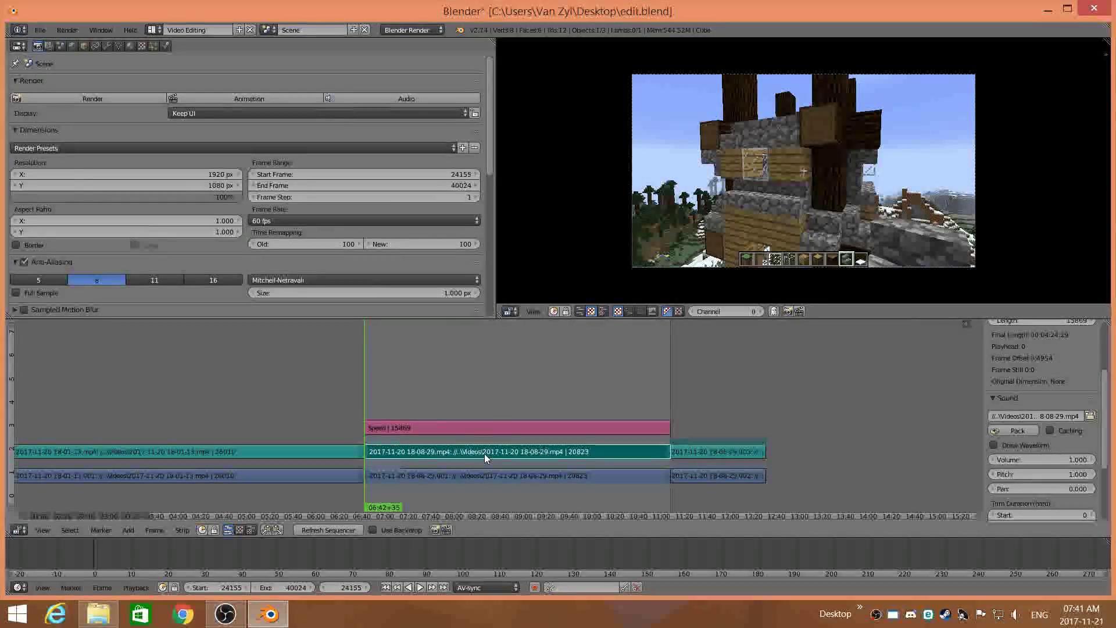
left_click(379, 98)
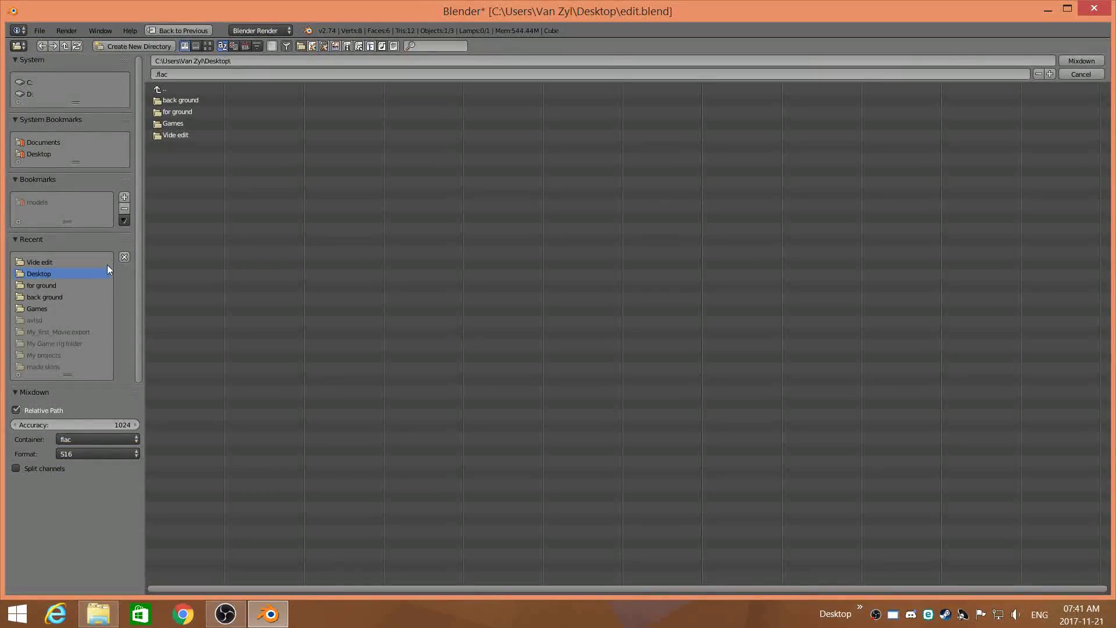
left_click(103, 438)
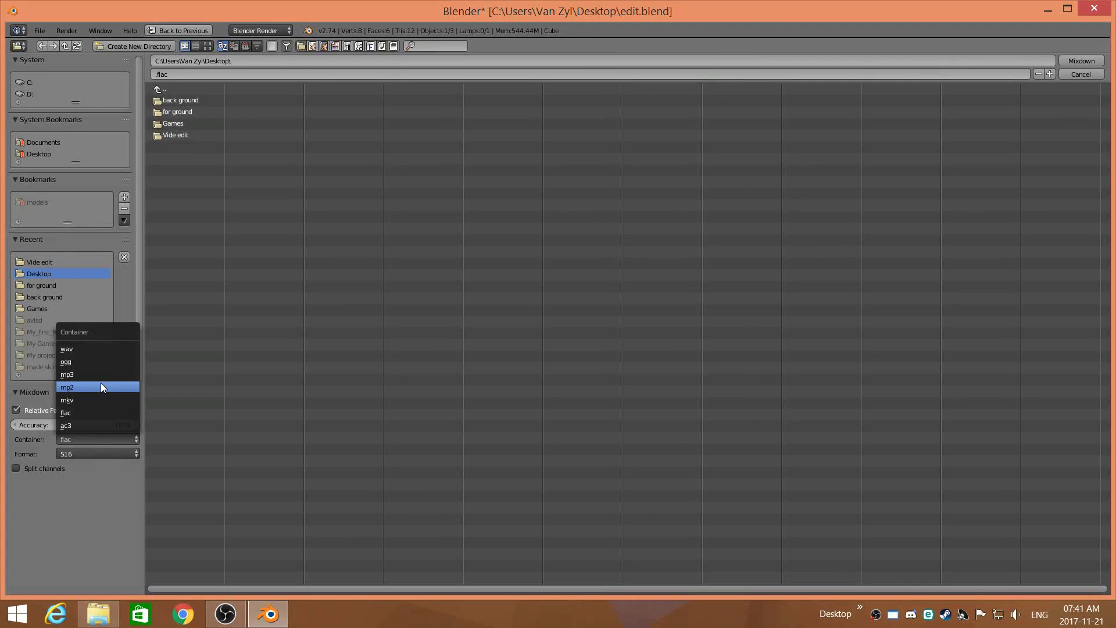
left_click(85, 349)
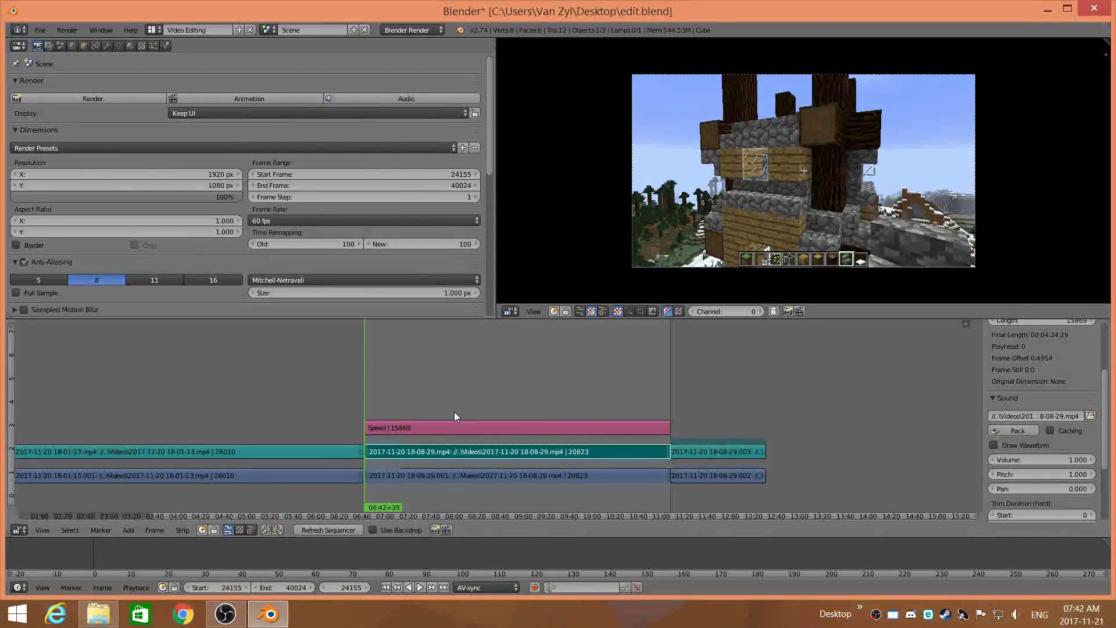
Set the pitch of the sound piece below the Speed strip to 8
scroll(454, 411, "up", 2)
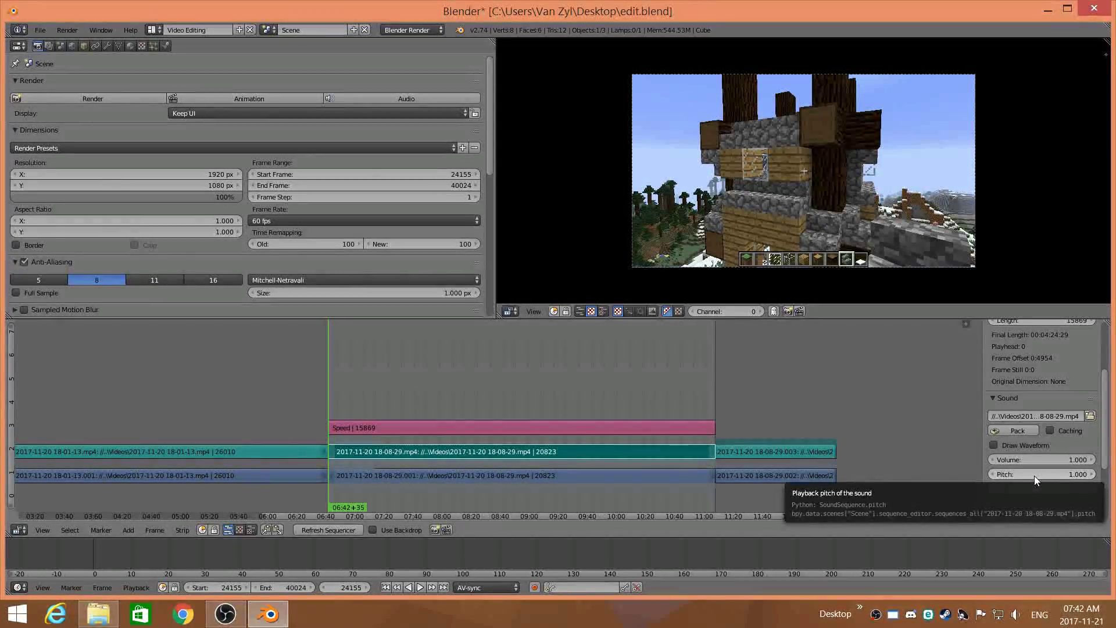
right_click(546, 431)
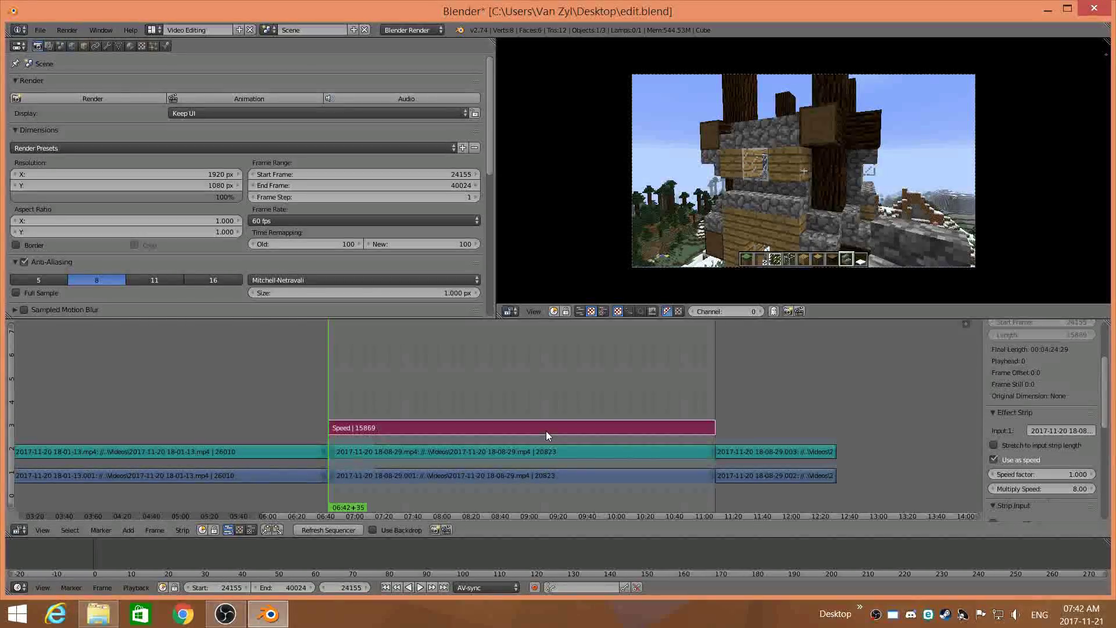
left_click(634, 455)
right_click(630, 453)
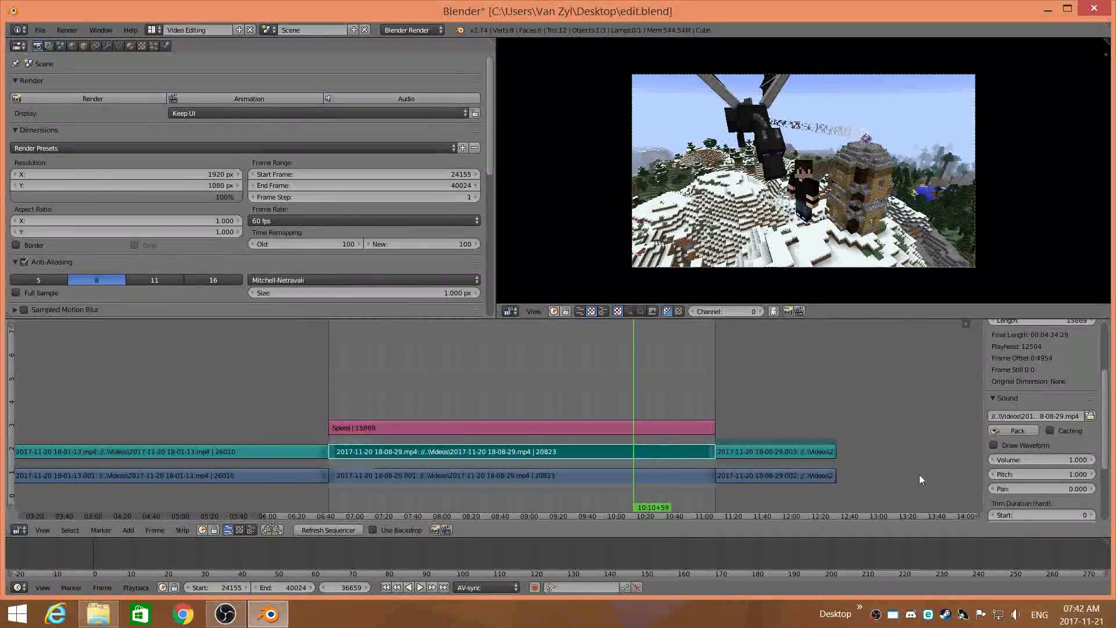
left_click(1039, 474)
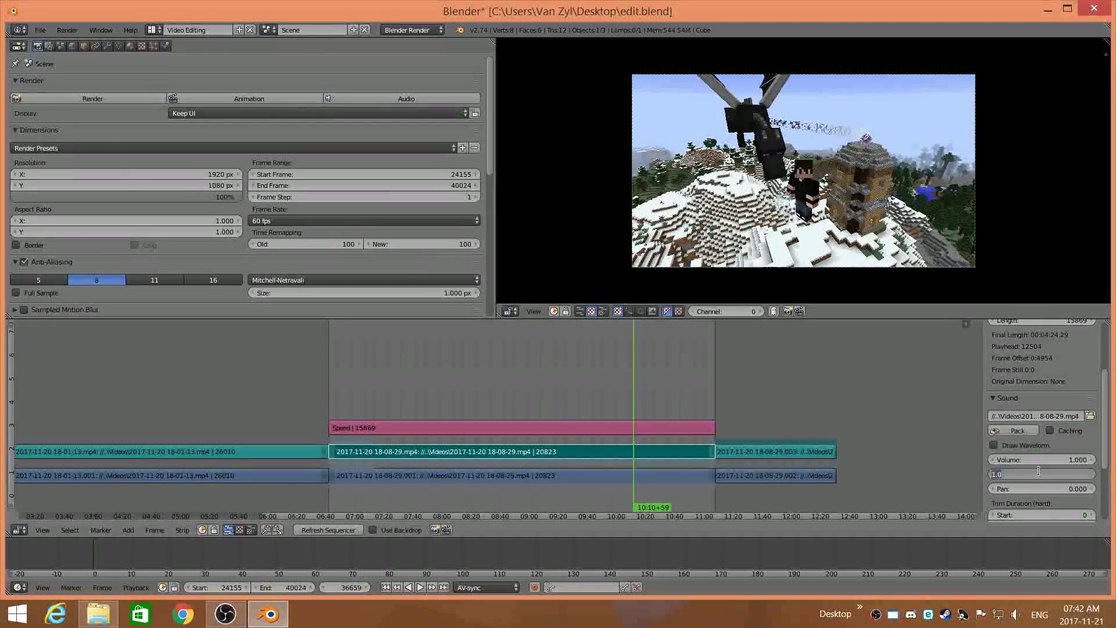
type("8")
key("Return")
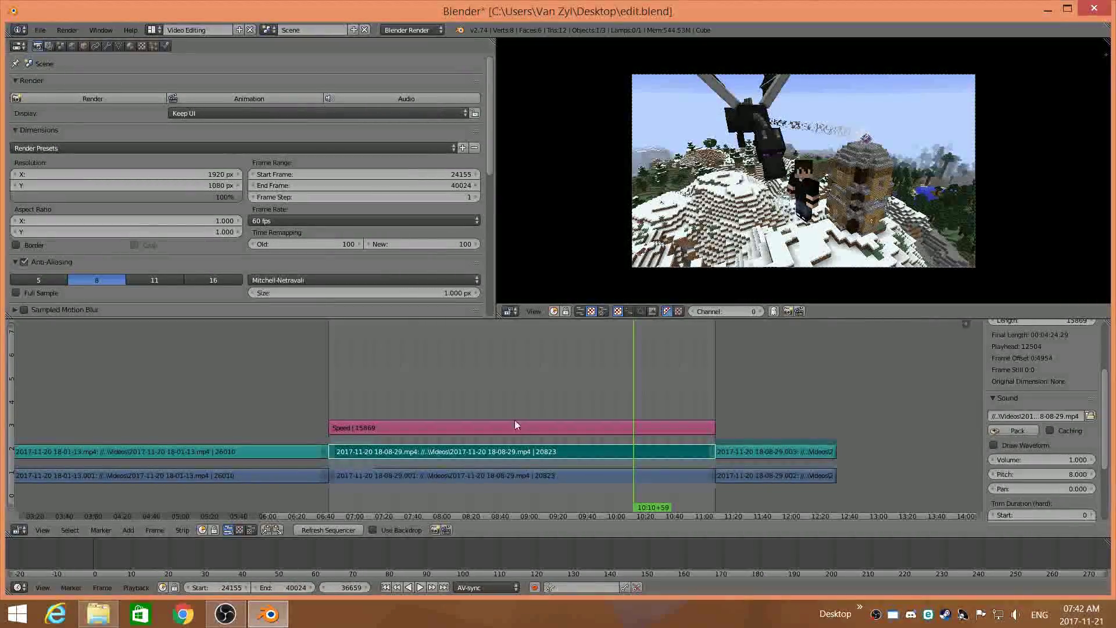
Play the section from near the Speed strip's start at a lower system volume to check sound and picture, stopping at frame 26265
left_click(339, 396)
left_click(419, 587)
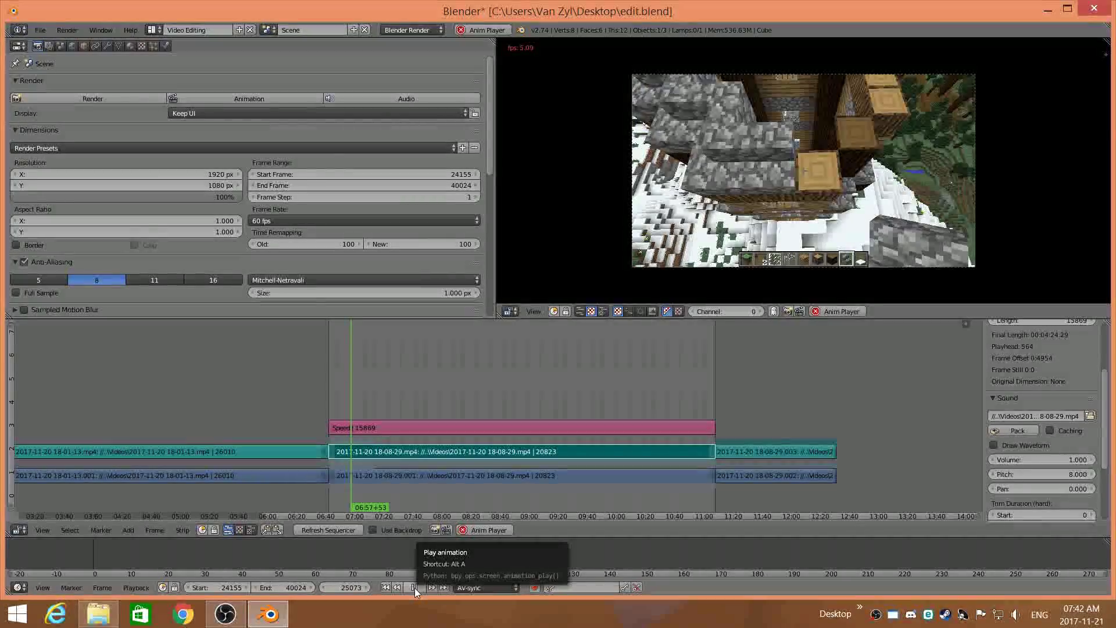
key("XF86AudioLowerVolume")
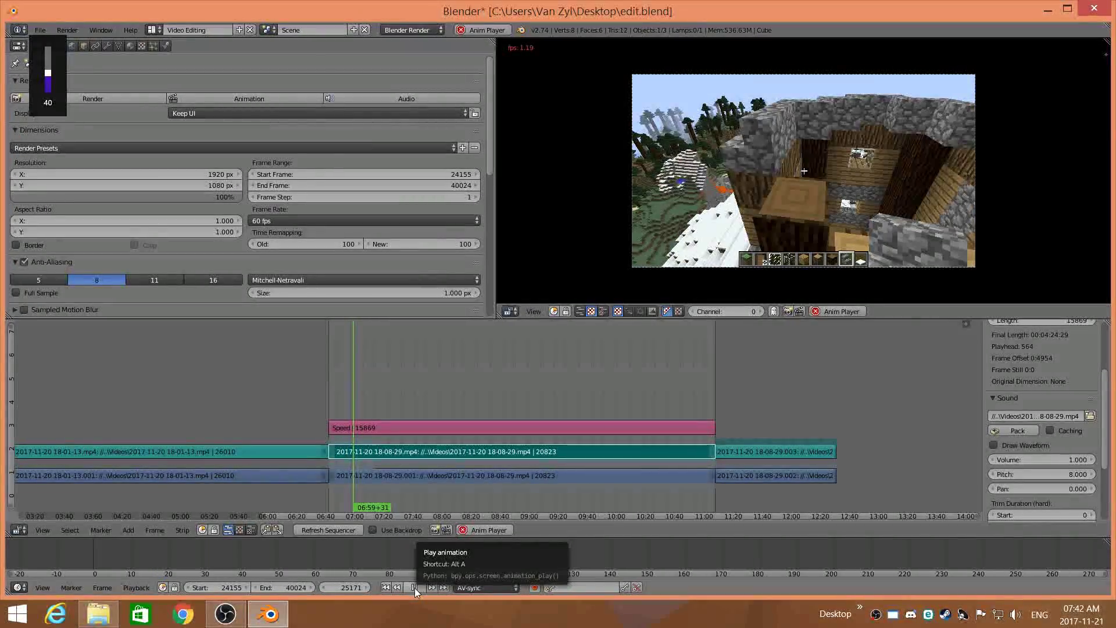
left_click(414, 588)
left_click(420, 588)
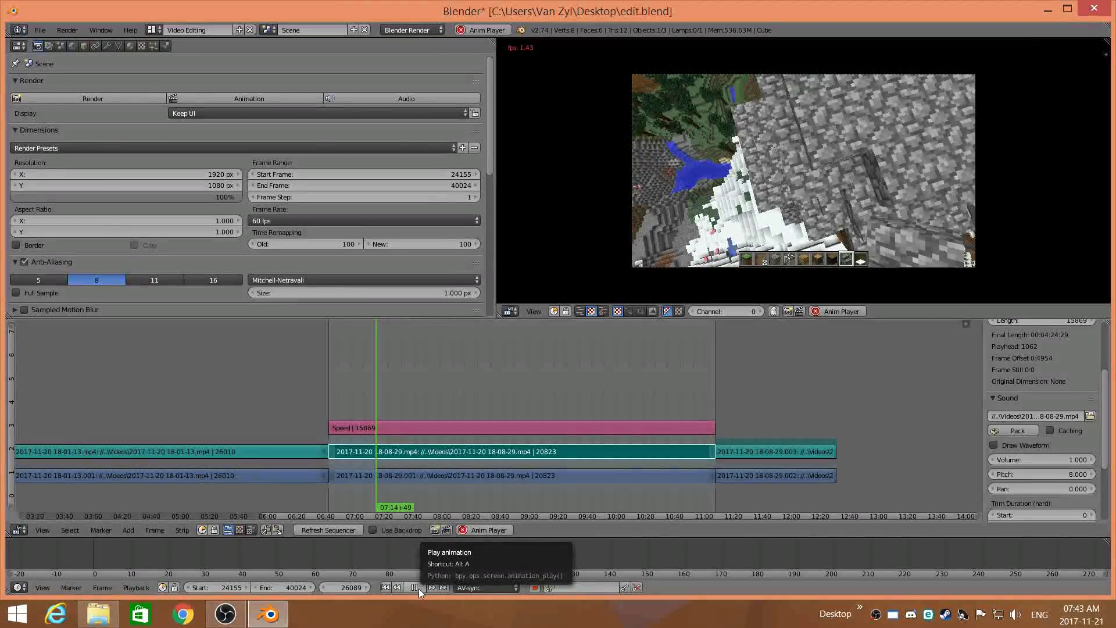
left_click(418, 588)
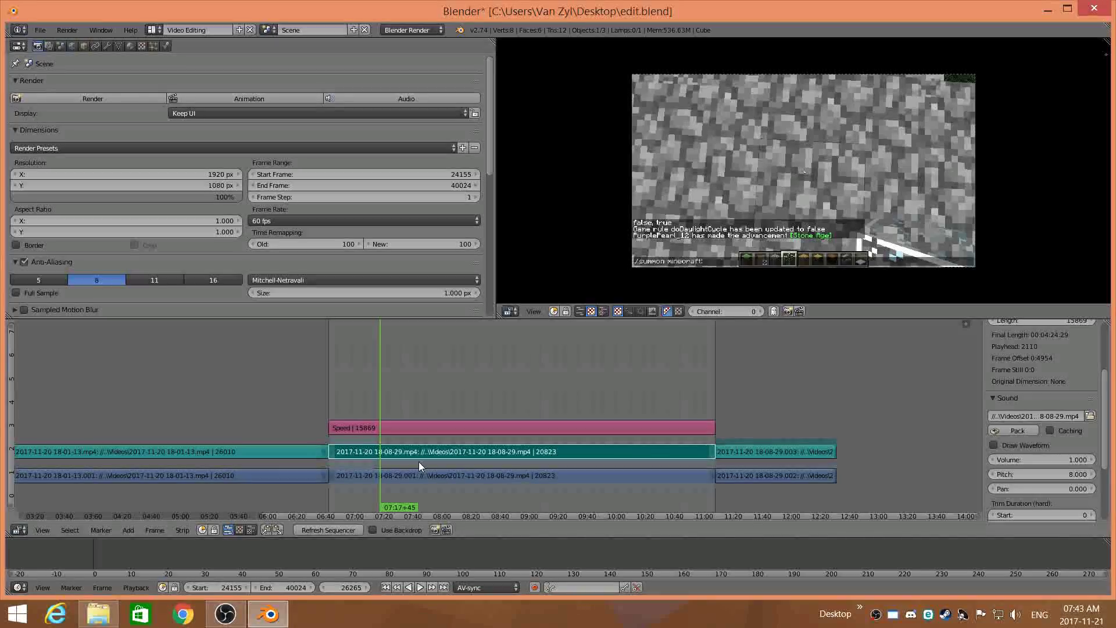
Step frame by frame through the summon command and crystal placement, ending at frame 26334, to examine where the sped-up building ends
key("Left")
key("Left")
key("Left")
key("Left")
key("Left")
key("Left")
key("Left")
key("Left")
key("Left")
key("Left")
key("Left")
key("Left")
key("Left")
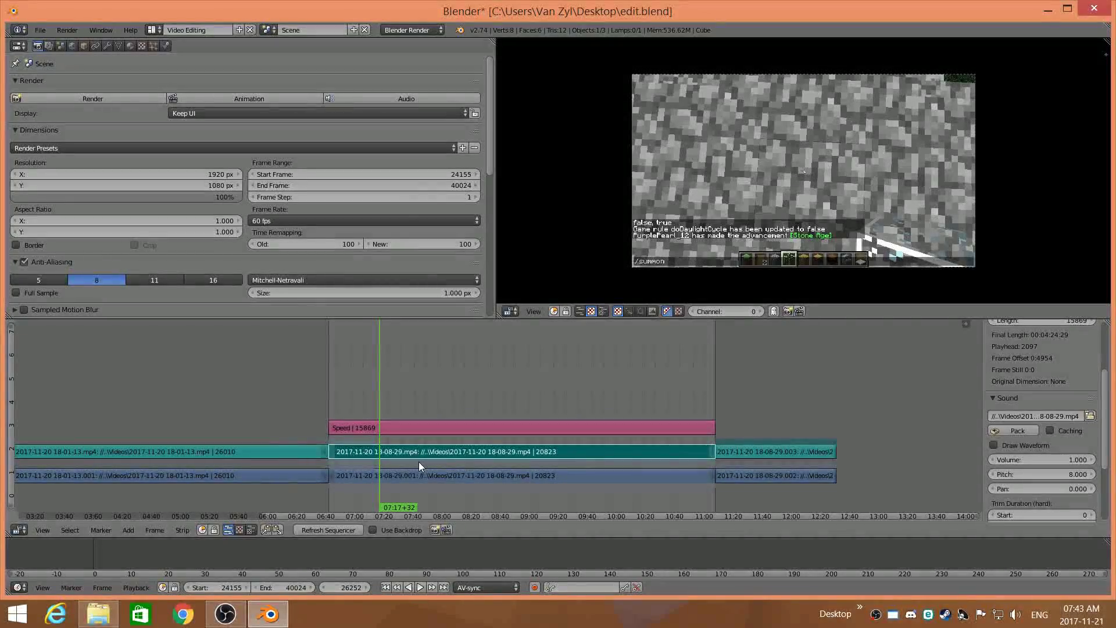
key("Right")
key("Right")
key("Right")
key("Right")
key("Right")
key("Right")
key("Right")
key("Right")
key("Right")
key("Right")
key("Right")
key("Right")
key("Right")
key("Right")
key("Right")
key("Right")
key("Right")
key("Right")
key("Right")
key("Right")
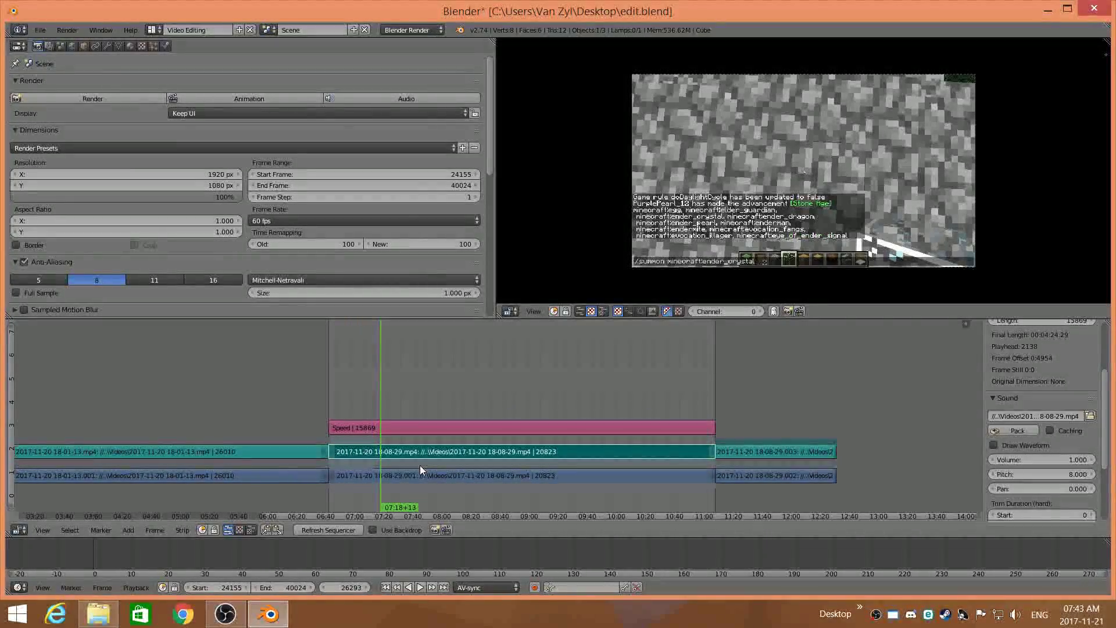
key("Right")
key("Right")
key("Right")
key("Right")
key("Right")
key("Right")
key("Right")
key("Right")
key("Right")
key("Right")
key("Right")
key("Right")
key("Right")
key("Right")
key("Right")
key("Right")
key("Right")
key("Right")
key("Right")
key("Right")
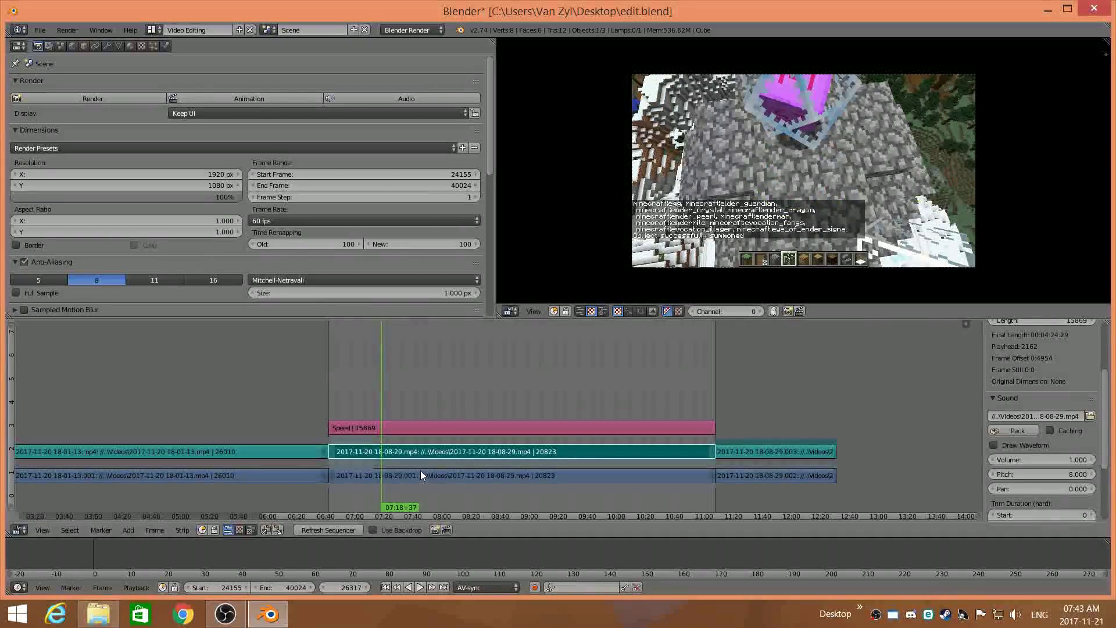
key("Right")
key("Right")
key("Right")
key("Right")
key("Right")
key("Right")
key("Right")
key("Right")
key("Right")
key("Right")
key("Right")
key("Right")
key("Right")
key("Right")
key("Right")
key("Right")
key("Right")
scroll(395, 464, "up", 4)
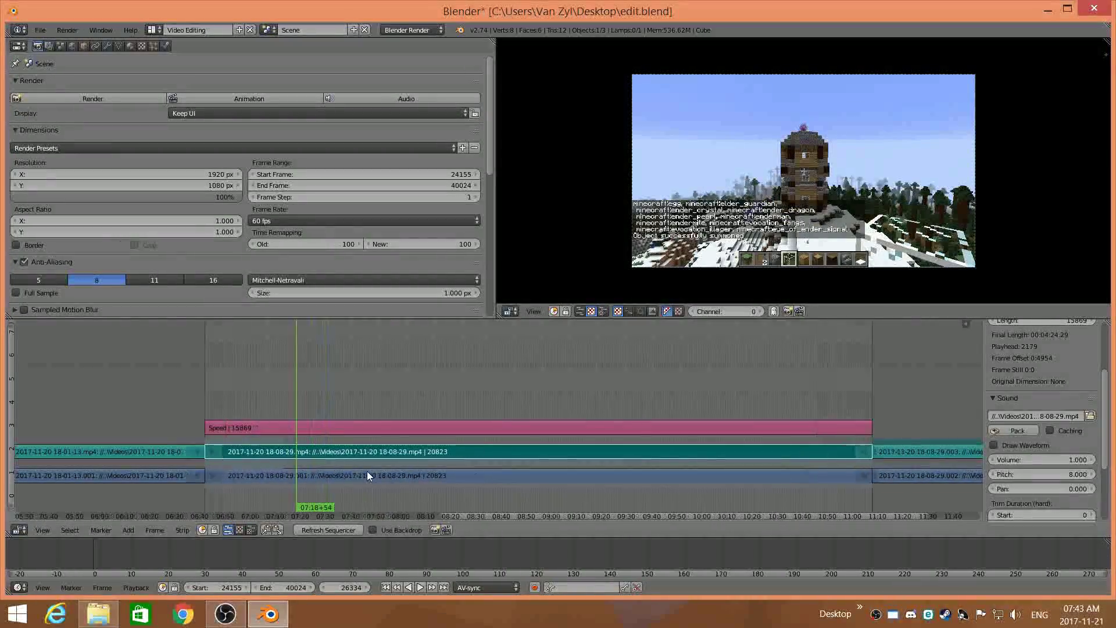
Replay the footage from frame 26088, and inspect the end of the Speed strip and frame 28495
left_click(294, 462)
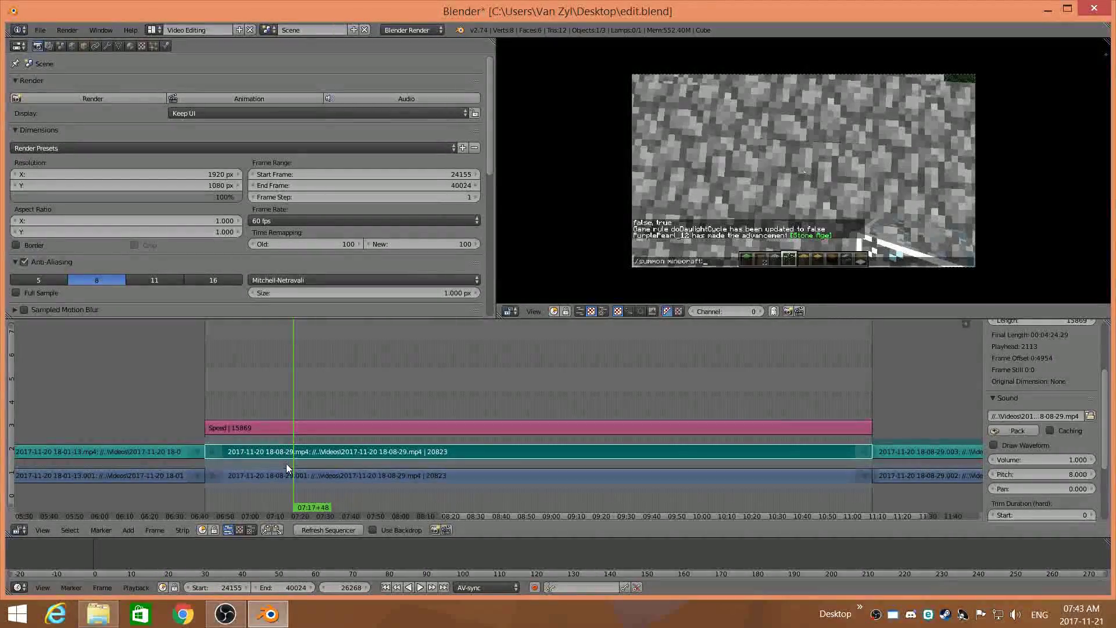
left_click(286, 462)
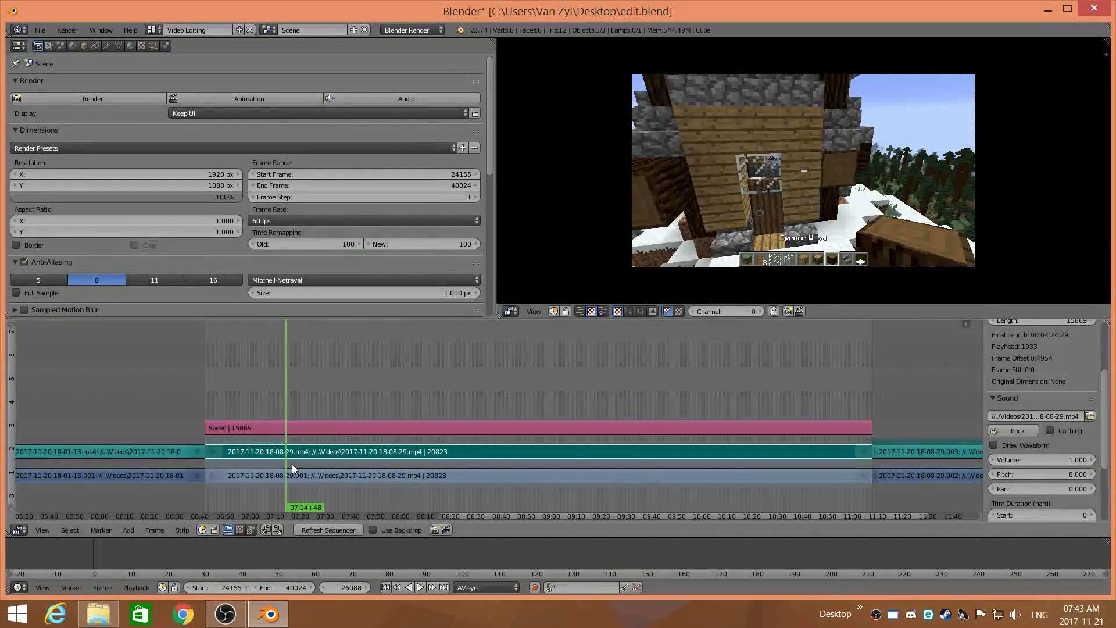
left_click(422, 587)
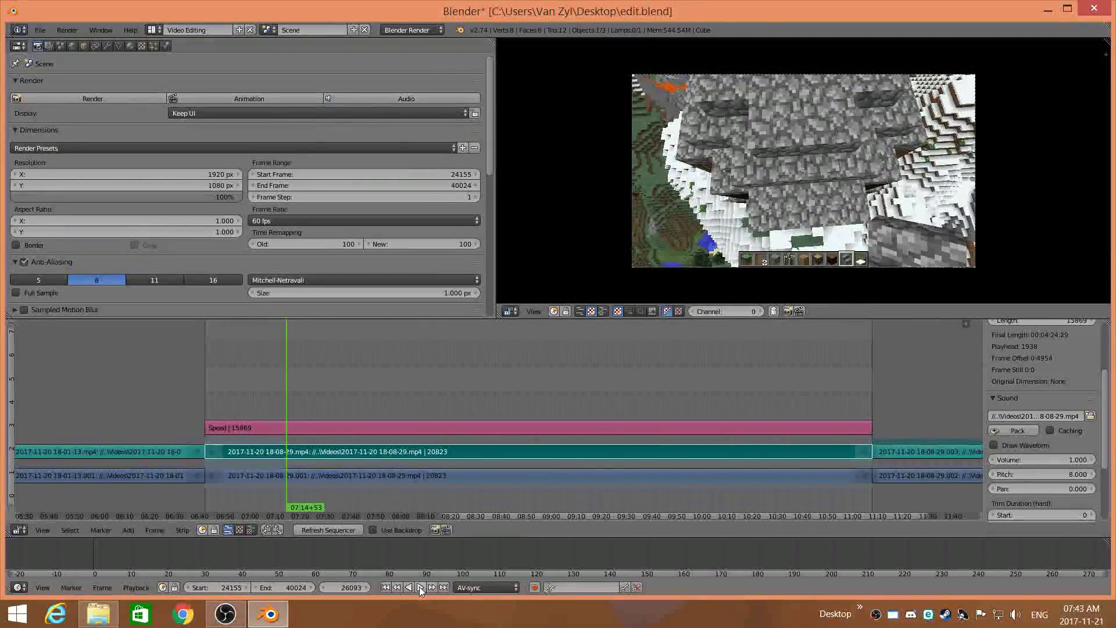
left_click(417, 588)
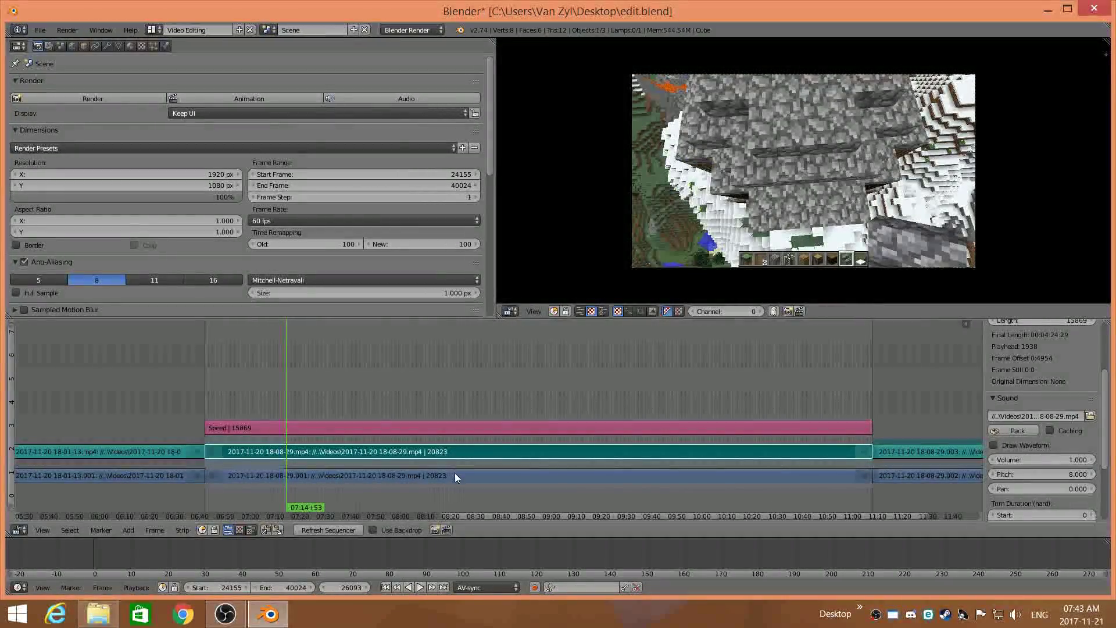
left_click(874, 424)
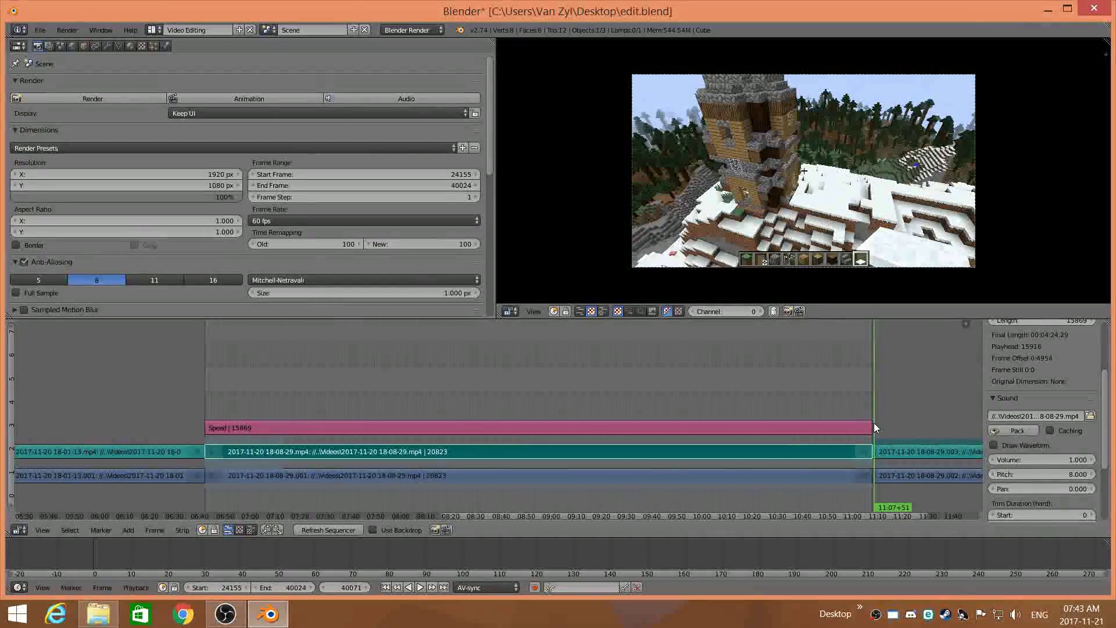
left_click(388, 404)
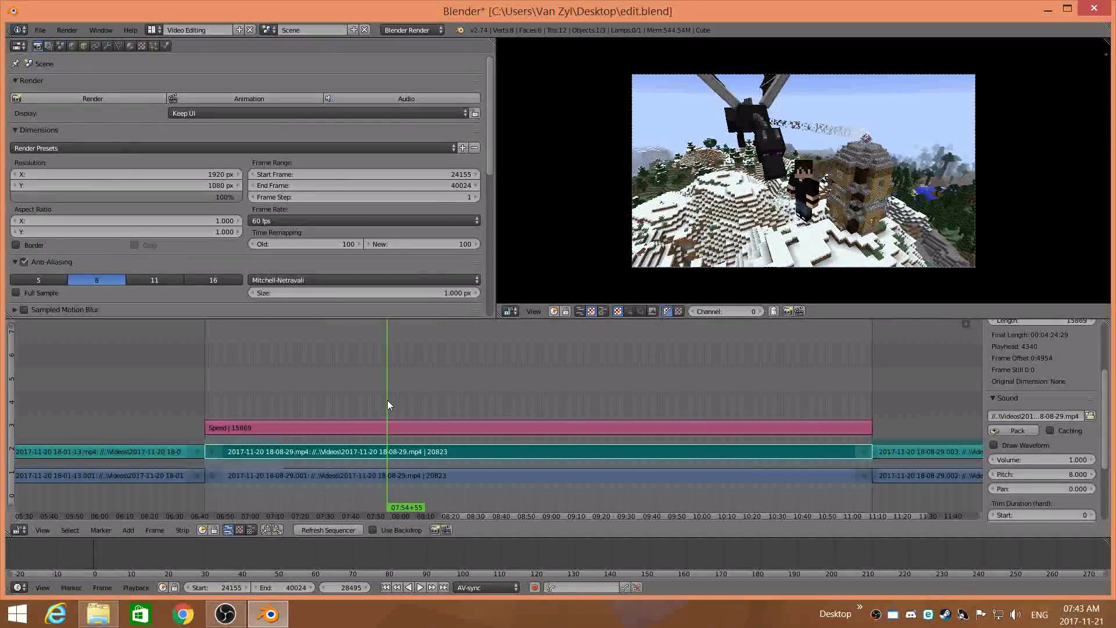
Scrub back through the Speed strip and step through frames 26199 to 26212 to examine where the tower build ends
left_click(351, 402)
left_click_drag(351, 402, 320, 401)
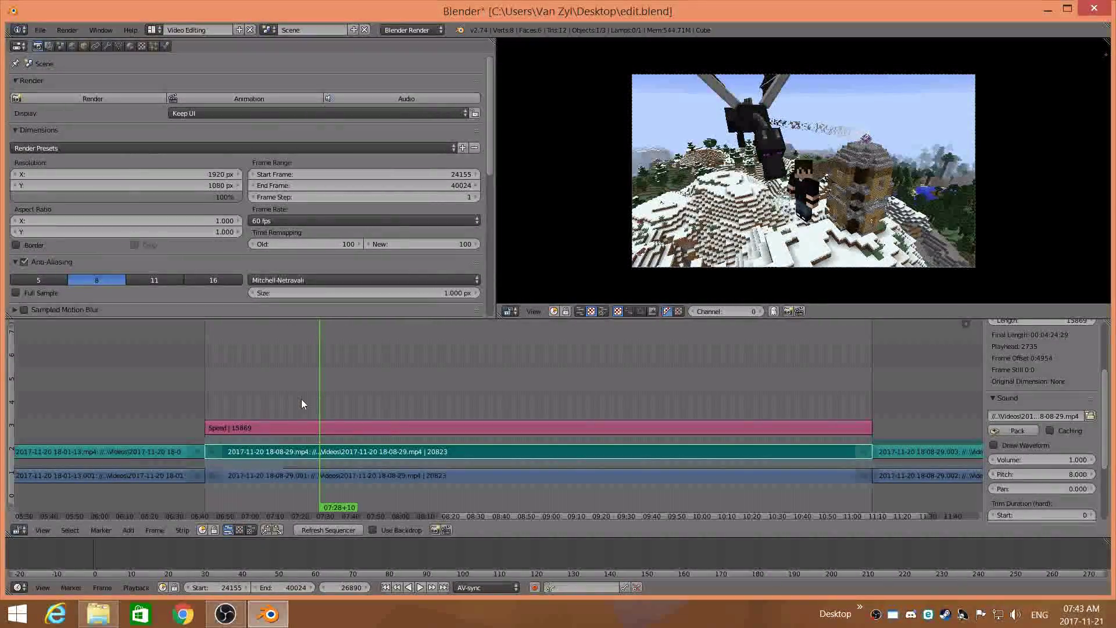
left_click(300, 402)
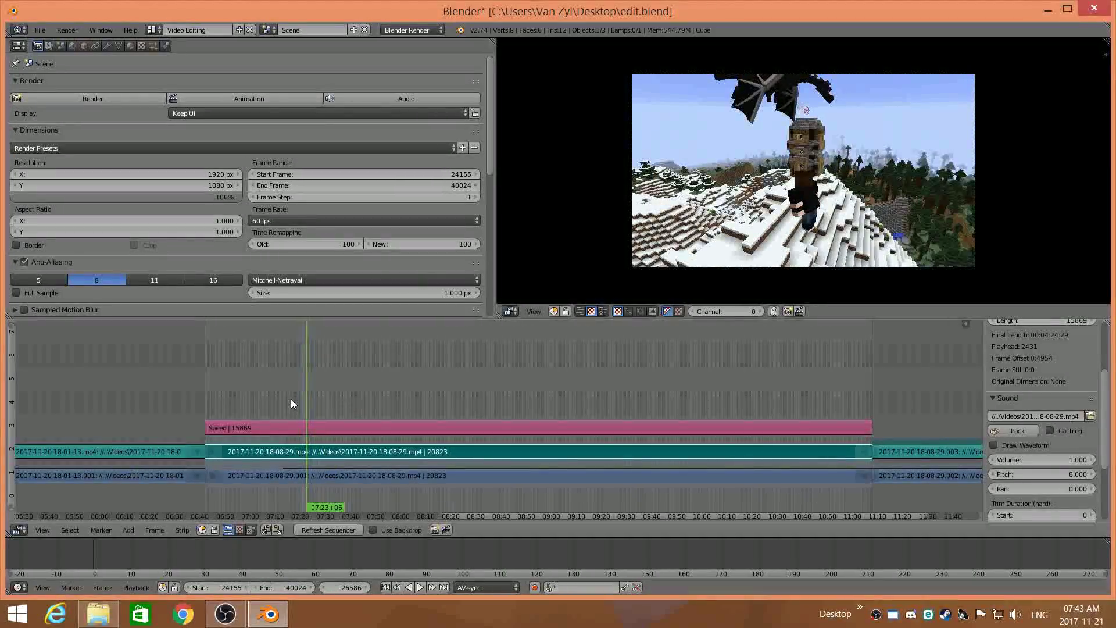
left_click(292, 404)
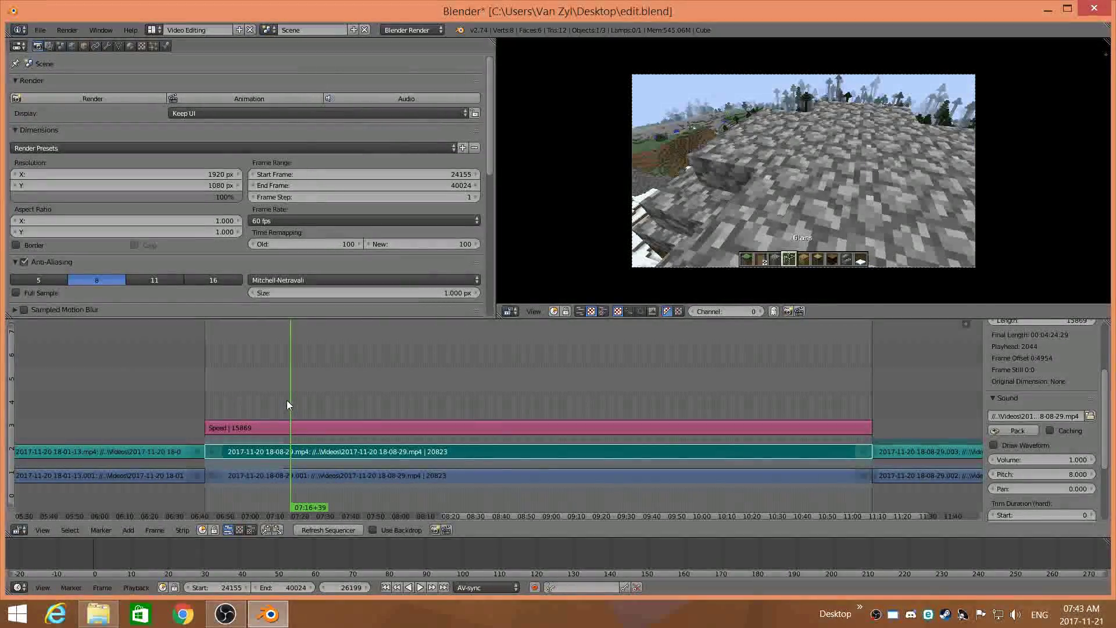
key("Right")
key("Right")
key("Right")
key("Right")
key("Right")
key("Right")
key("Right")
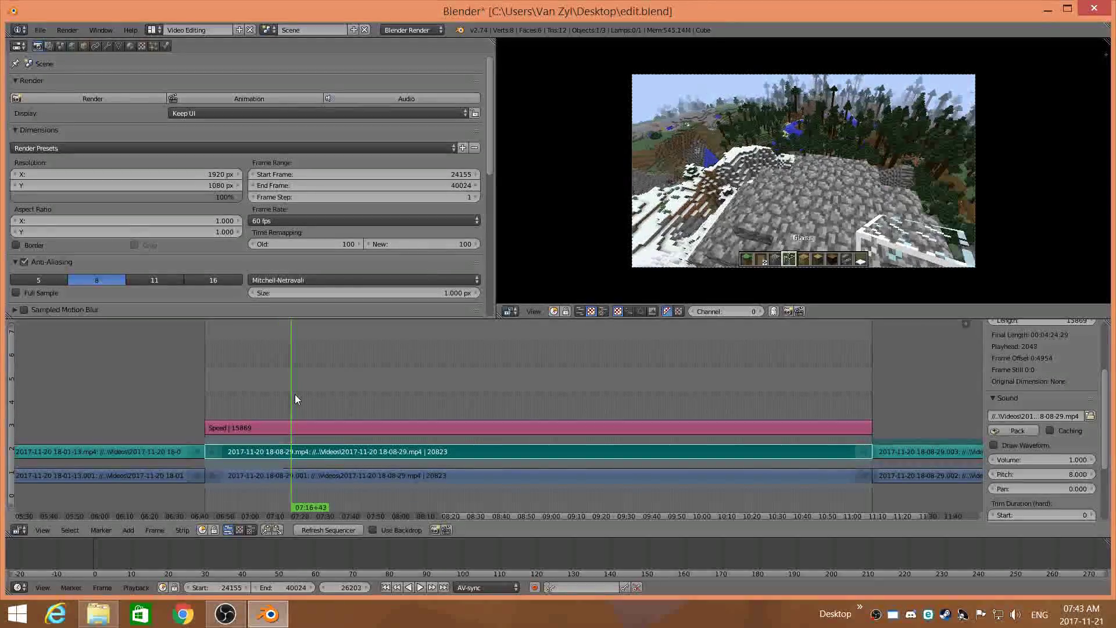
key("Right")
key("Right")
key("Right")
key("Right")
key("Right")
key("Right")
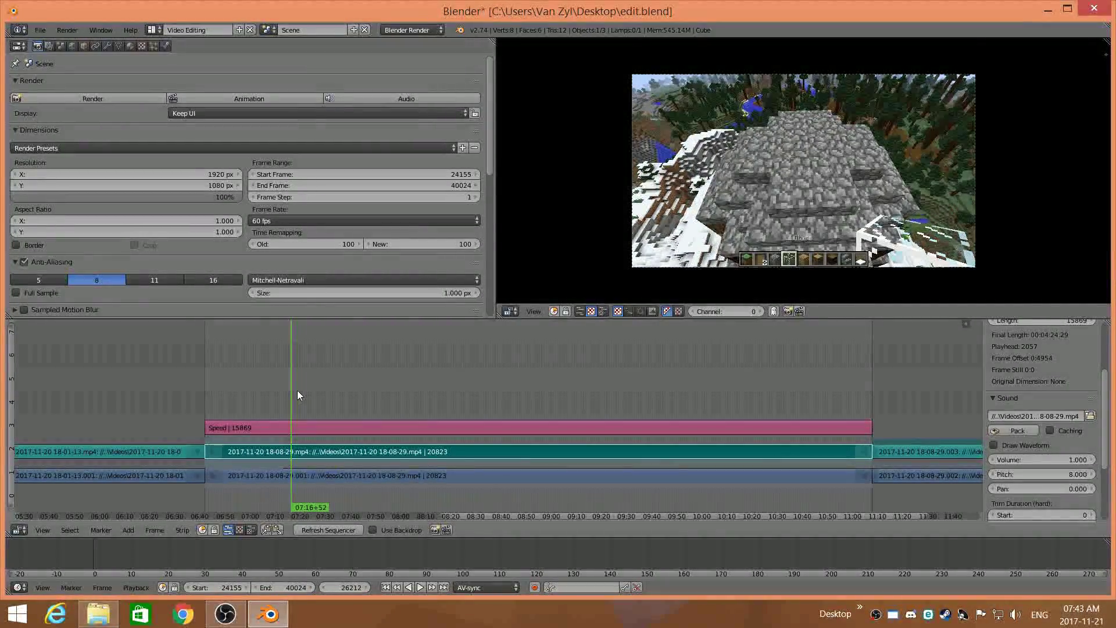
Step back frame by frame to frame 26182 to examine the finished tower before the sped-up footage moves on
key("Left")
key("Left")
key("Left")
key("Left")
key("Left")
key("Left")
key("Left")
key("Left")
key("Left")
key("Left")
key("Left")
key("Left")
key("Left")
key("Left")
key("Left")
key("Left")
key("Left")
key("Left")
key("Left")
key("Left")
key("Left")
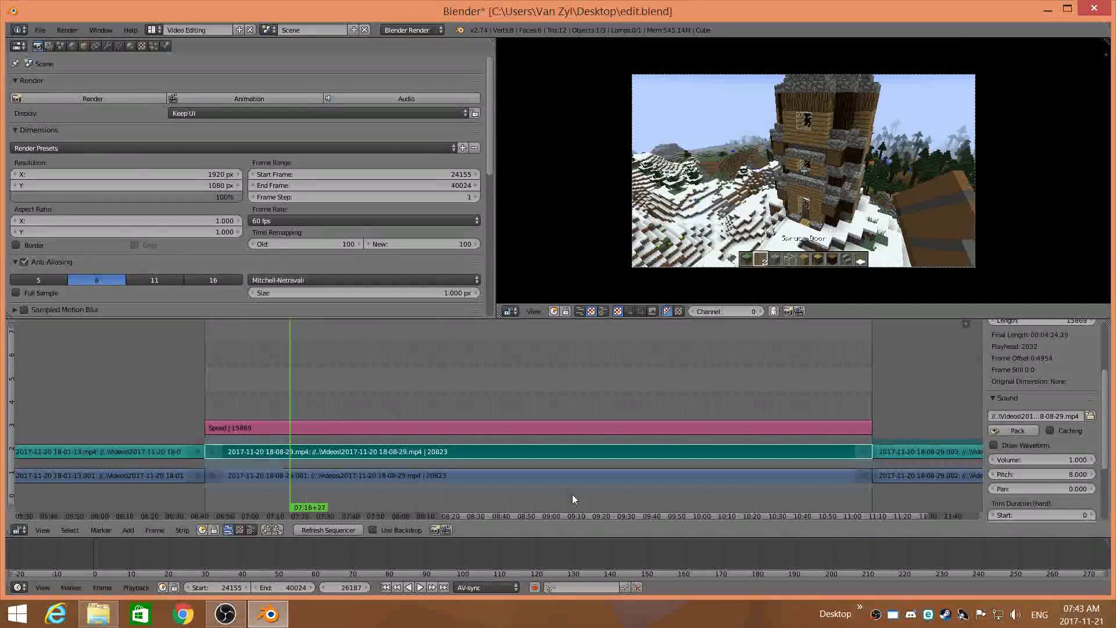
key("Left")
key("Left")
key("Left")
key("Left")
key("Left")
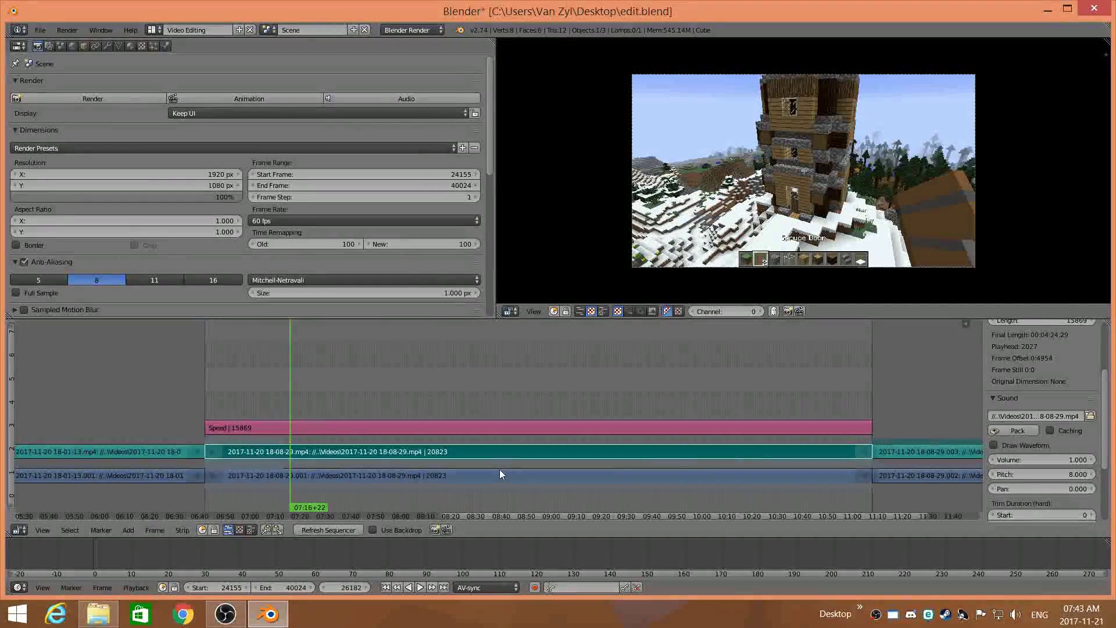
Cut the sound piece below the Speed strip at frame 26185
right_click(435, 475)
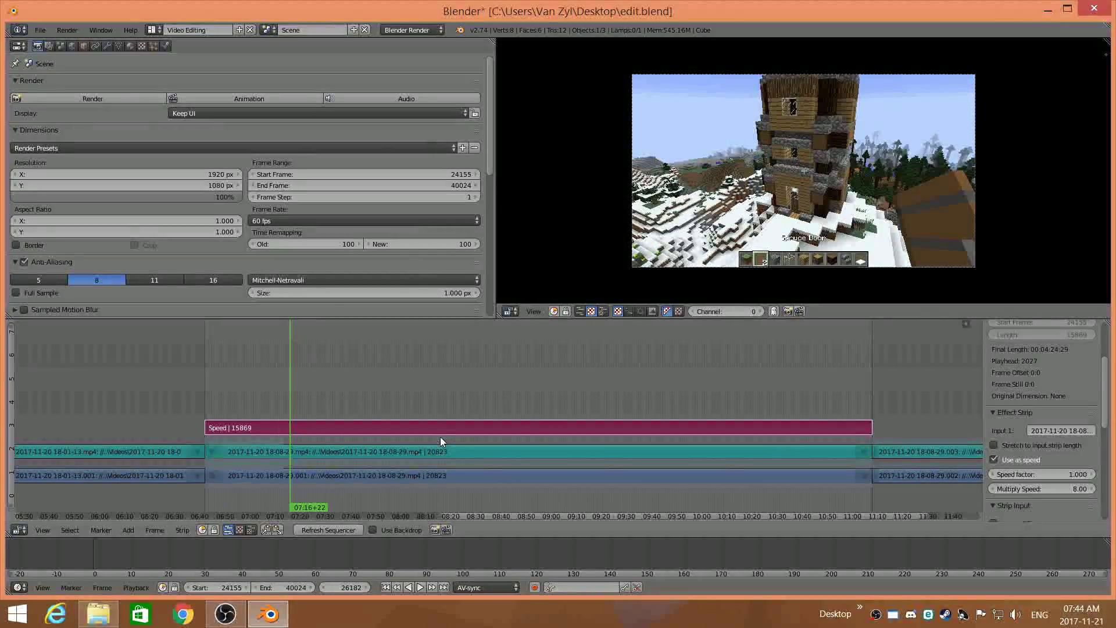
right_click(440, 452)
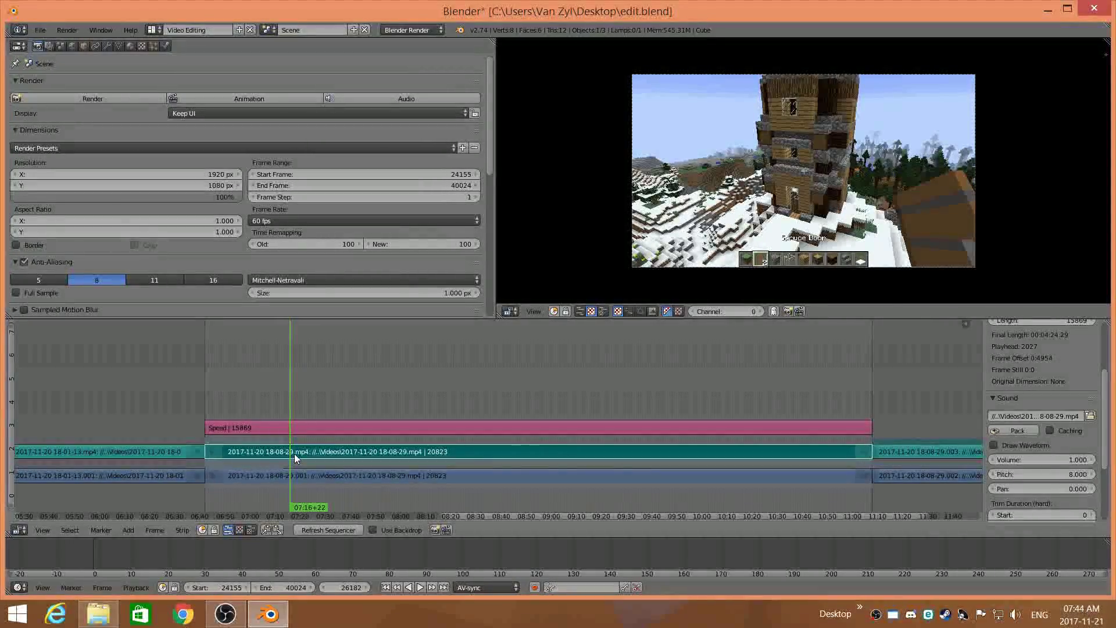
key("g")
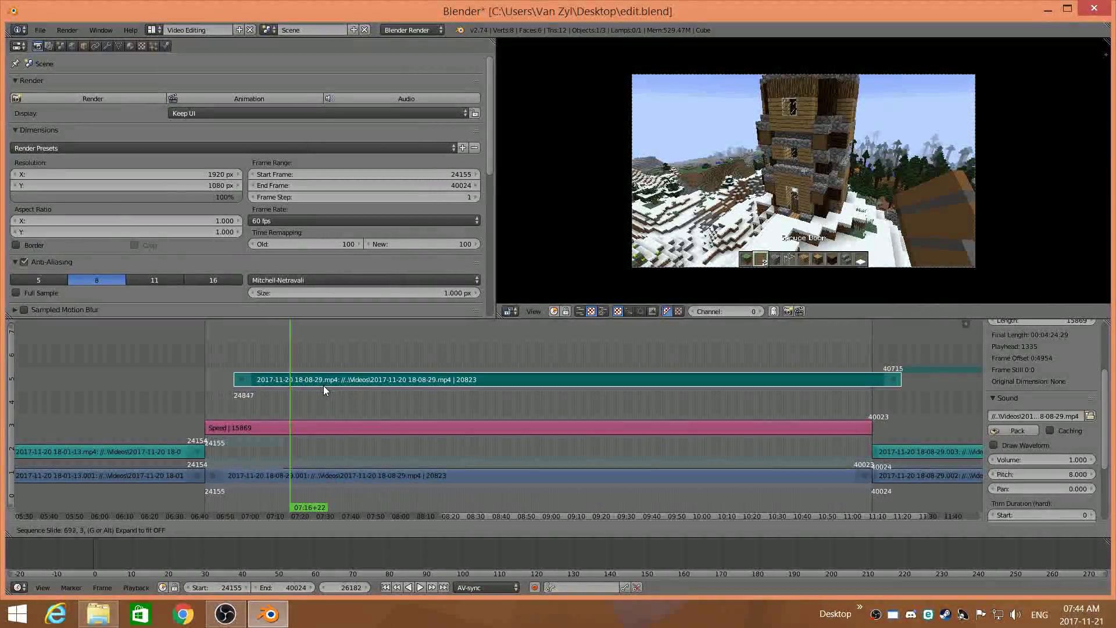
right_click(308, 435)
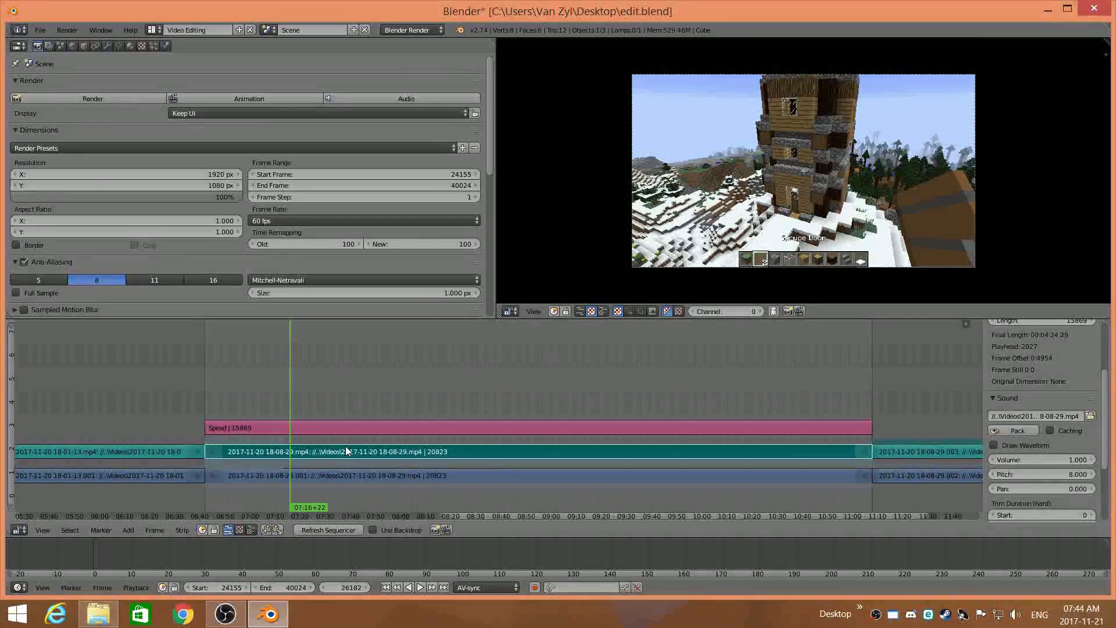
key("Right")
key("Right")
key("Right")
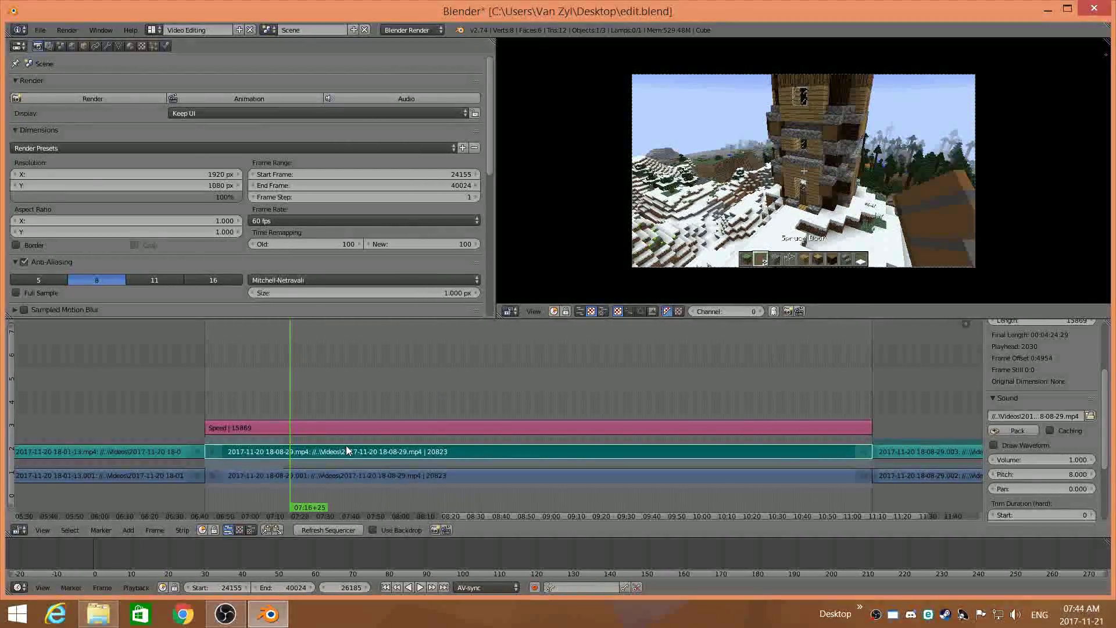
key("k")
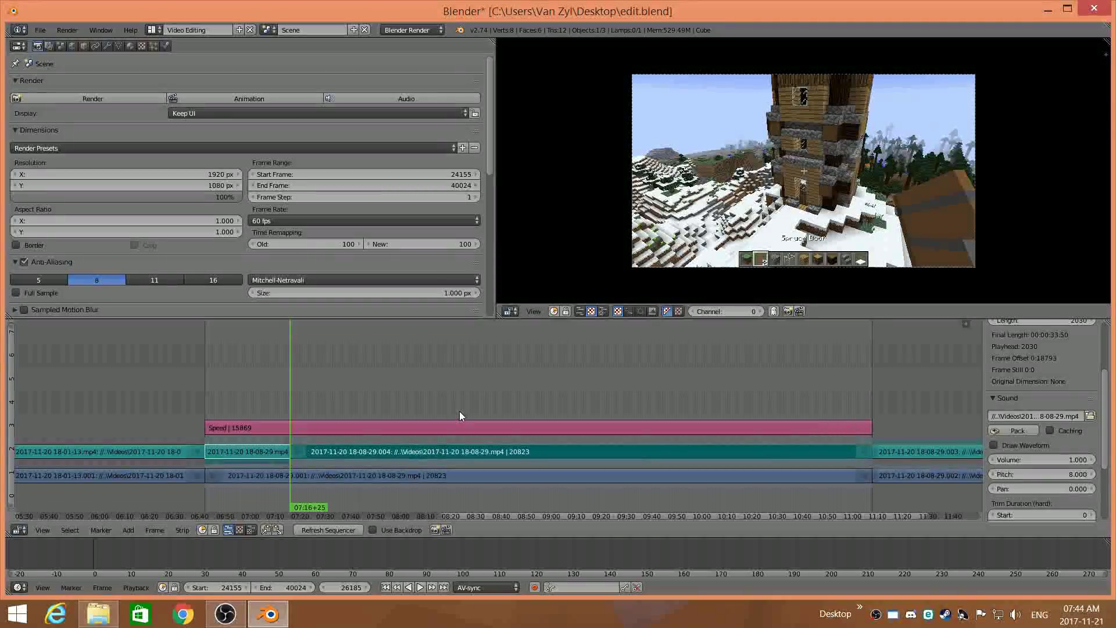
Trim the end of the picture piece below the Speed strip back to frame 26193, near the sound cut
right_click(414, 474)
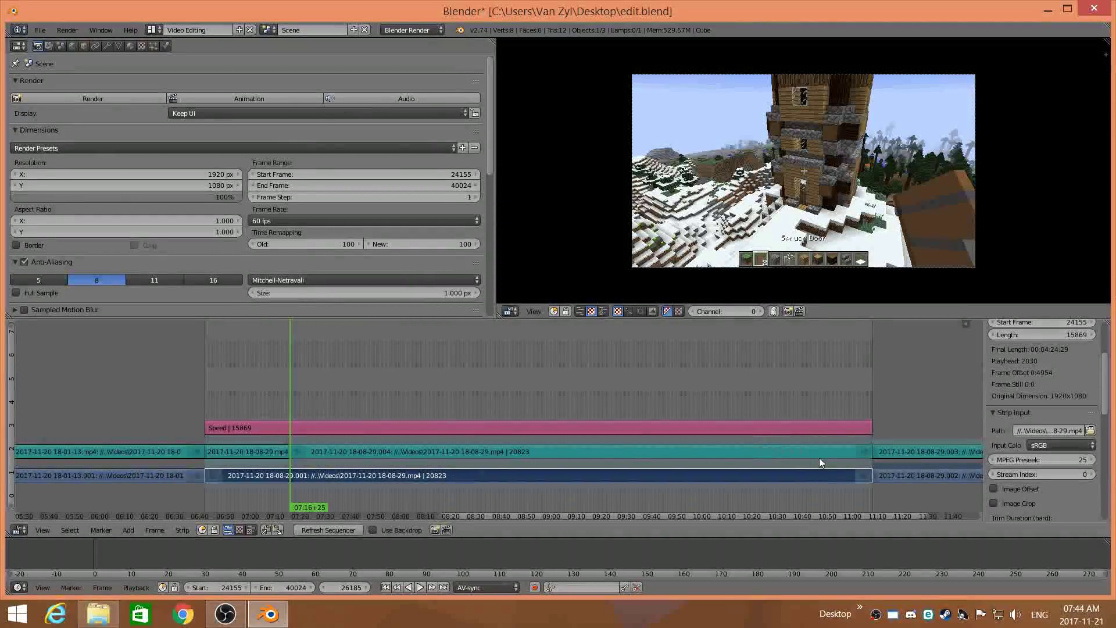
right_click(864, 475)
key("g")
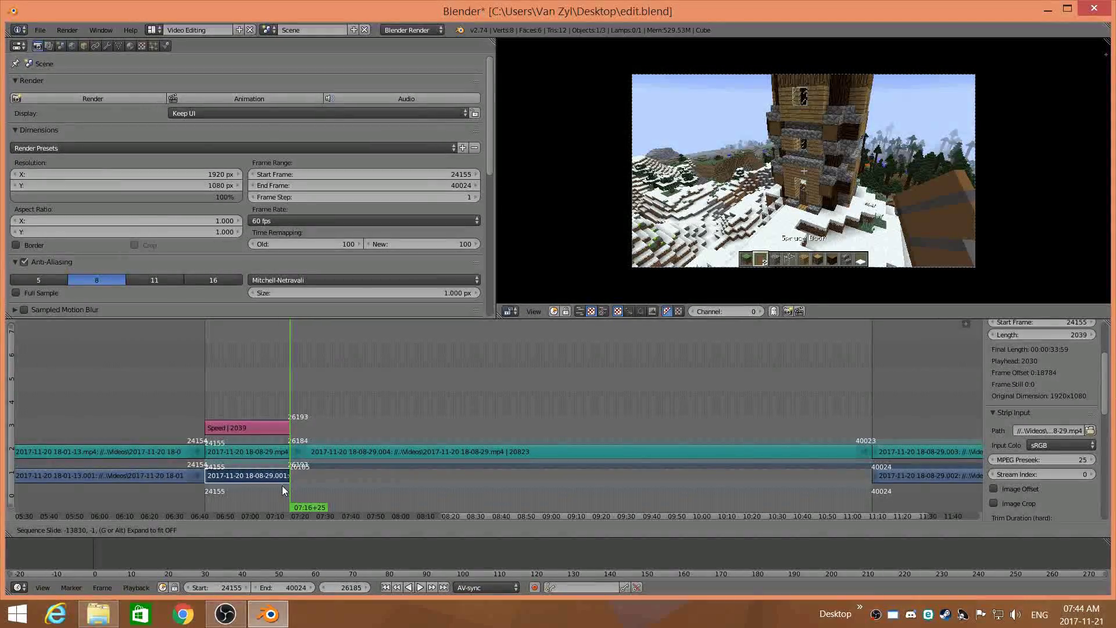
left_click(281, 489)
Delete the leftover sound piece that follows the cut at frame 26185
right_click(401, 444)
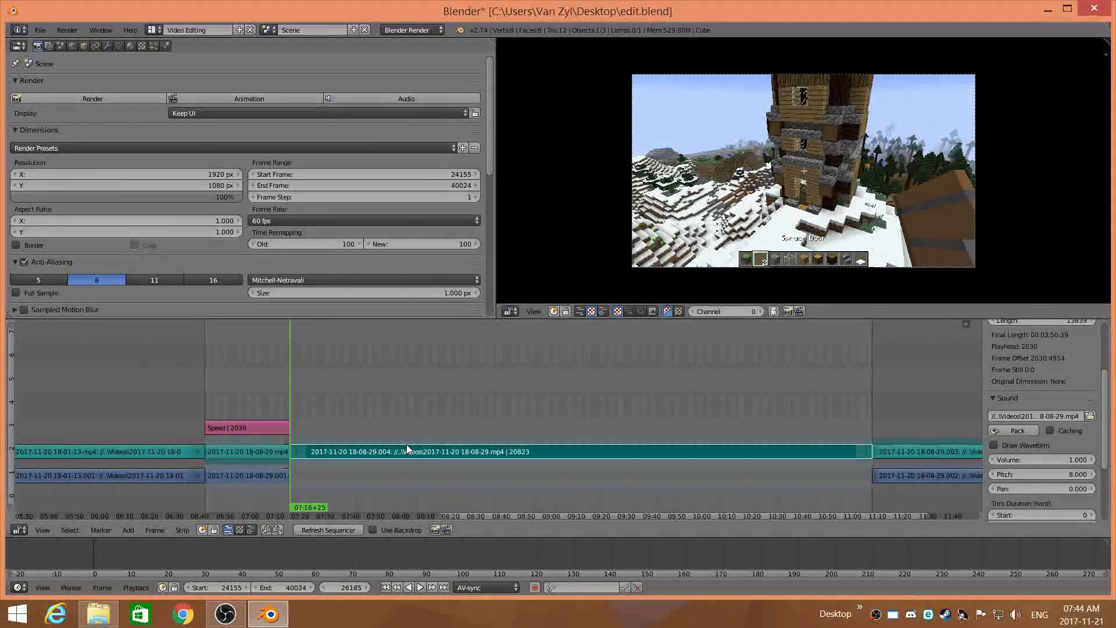
key("x")
left_click(390, 451)
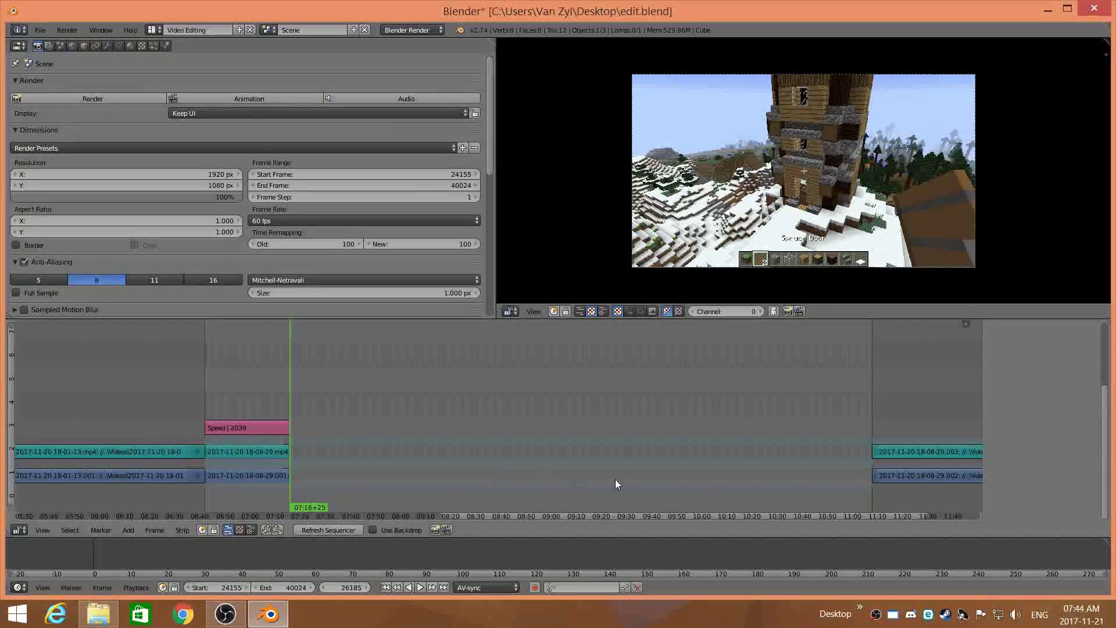
Move the last sound and picture pieces together back against the end of the Speed strip, starting at about frame 26194
scroll(576, 475, "down", 3)
right_click(749, 451)
right_click(767, 473)
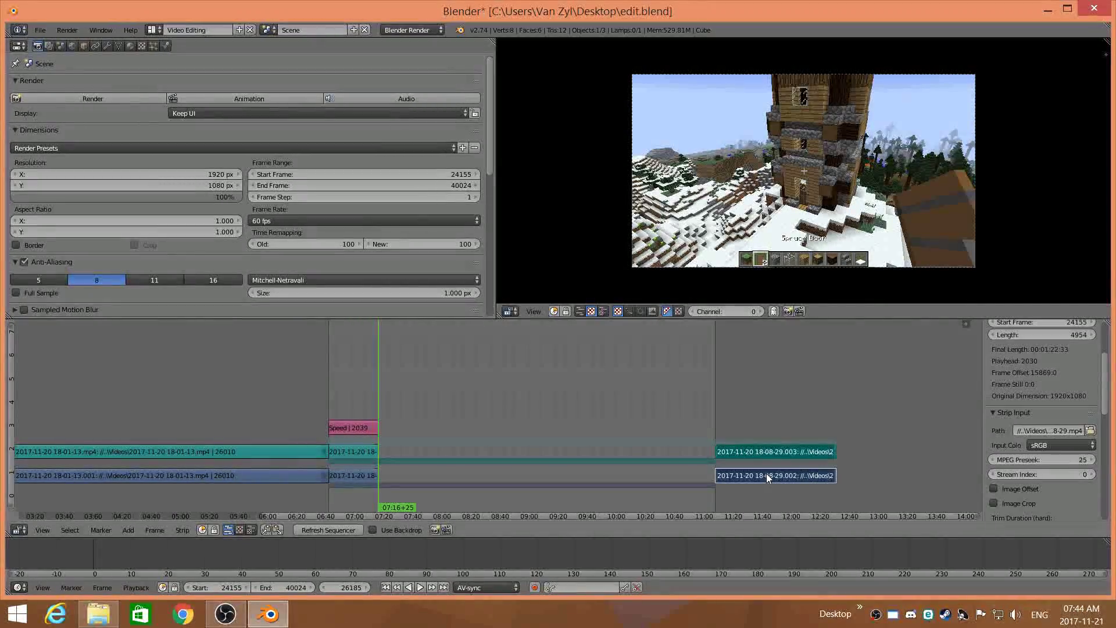
key("g")
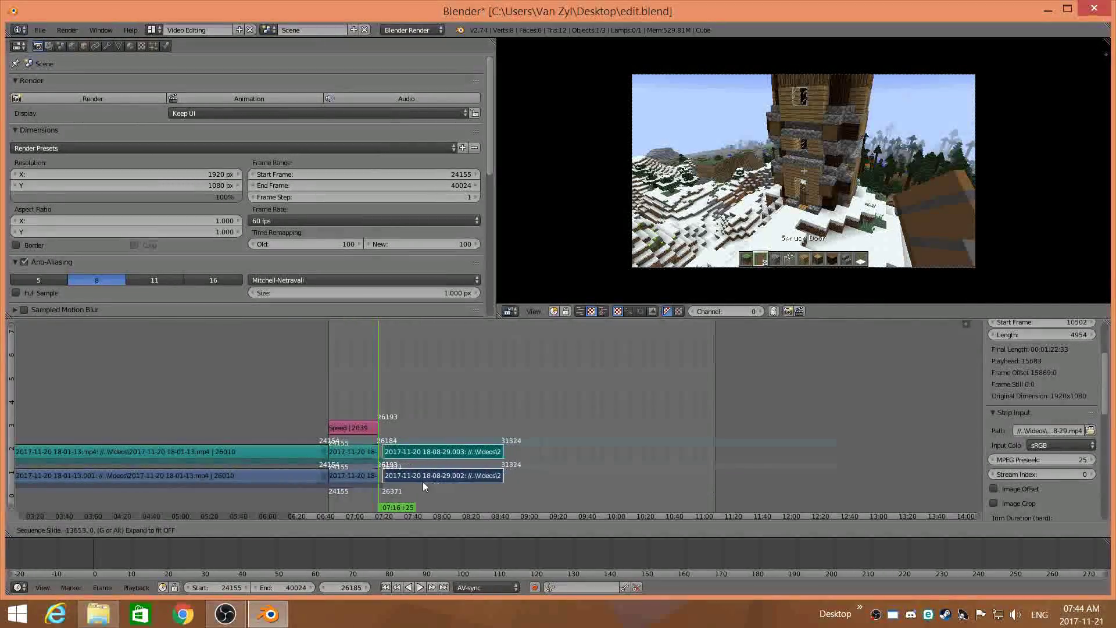
left_click(409, 482)
scroll(371, 505, "up", 2)
scroll(365, 455, "left", 3, "ctrl")
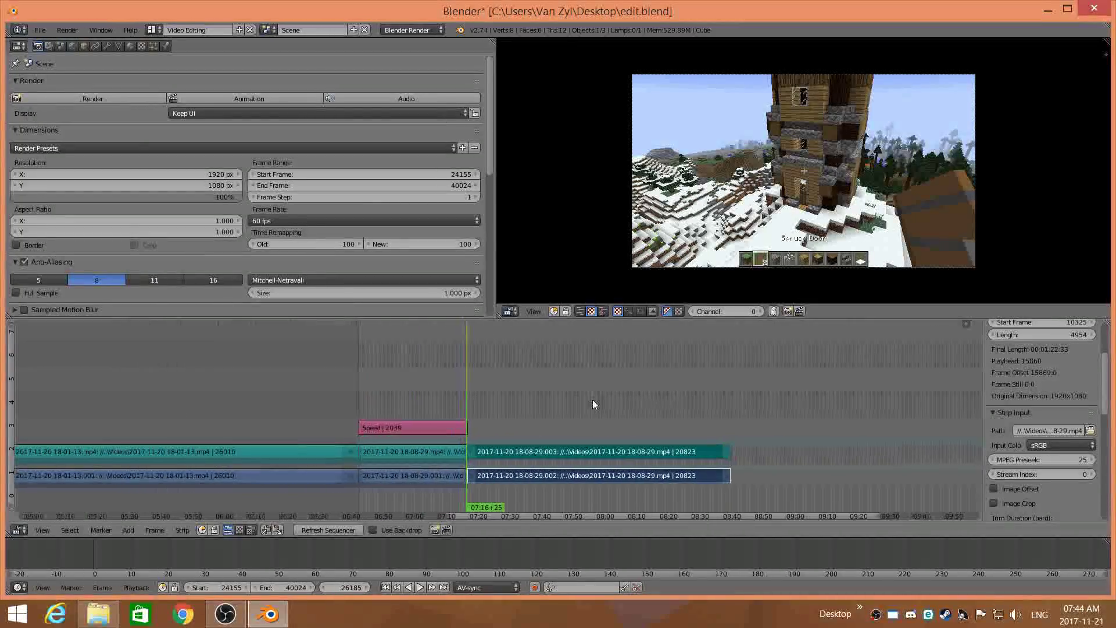
Replay the footage in reverse from frame 26182 to frame 26107 to check the join after the Speed strip
scroll(462, 438, "up", 1)
mouse_move(467, 441)
left_mouse_down()
mouse_move(477, 434)
mouse_move(462, 440)
left_mouse_up()
key("shift+alt+a")
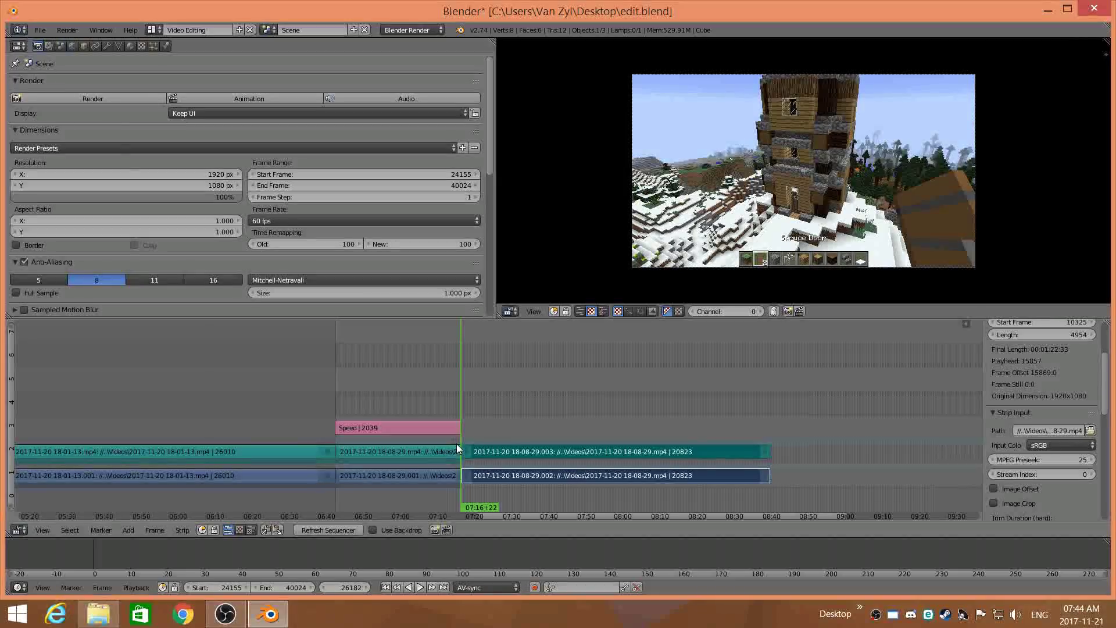
scroll(460, 445, "up", 4)
scroll(464, 453, "up", 3)
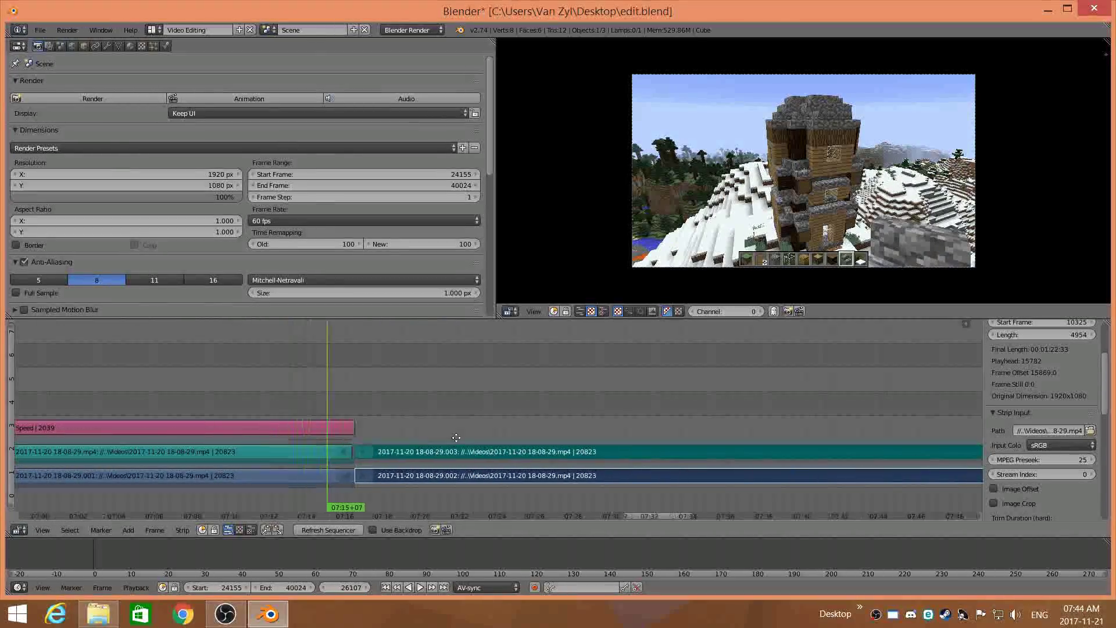
Delete the short sound piece directly below the Speed strip
right_click(451, 450)
key("x")
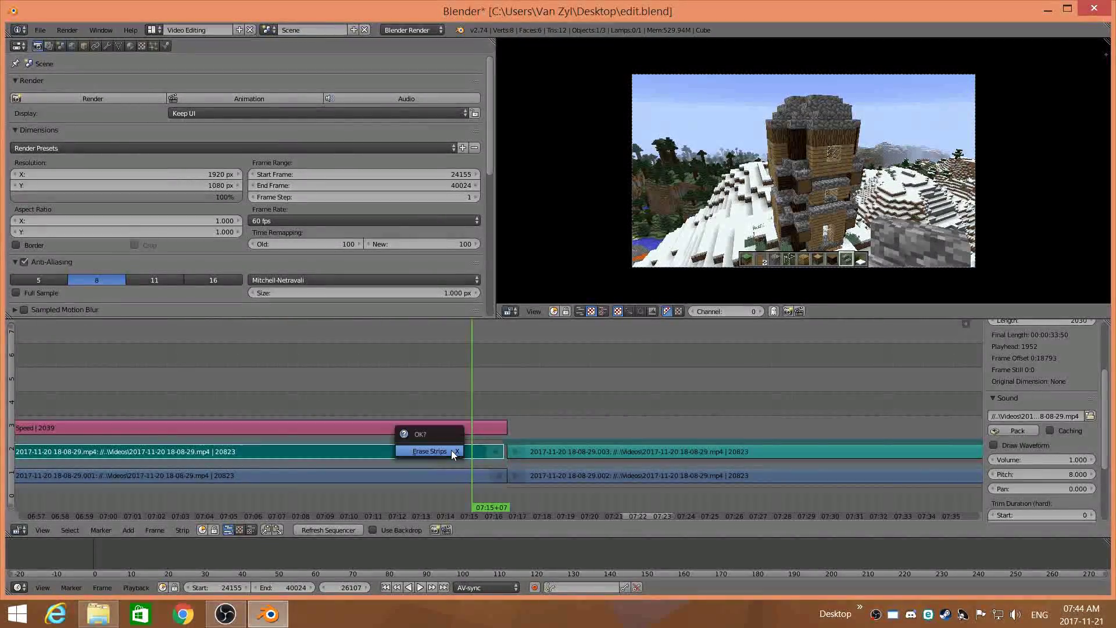
key("Return")
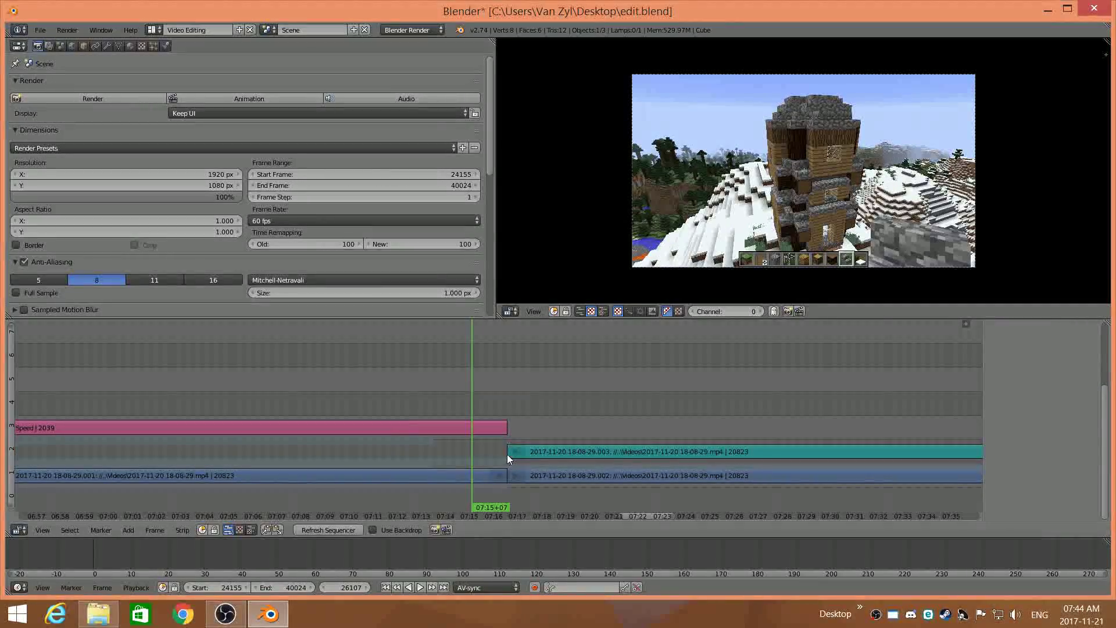
Play from frame 26194 with the system volume lowered to 18, then from frame 25552, to check the join and the silent sped-up section
key("Page_Up")
left_click(509, 465)
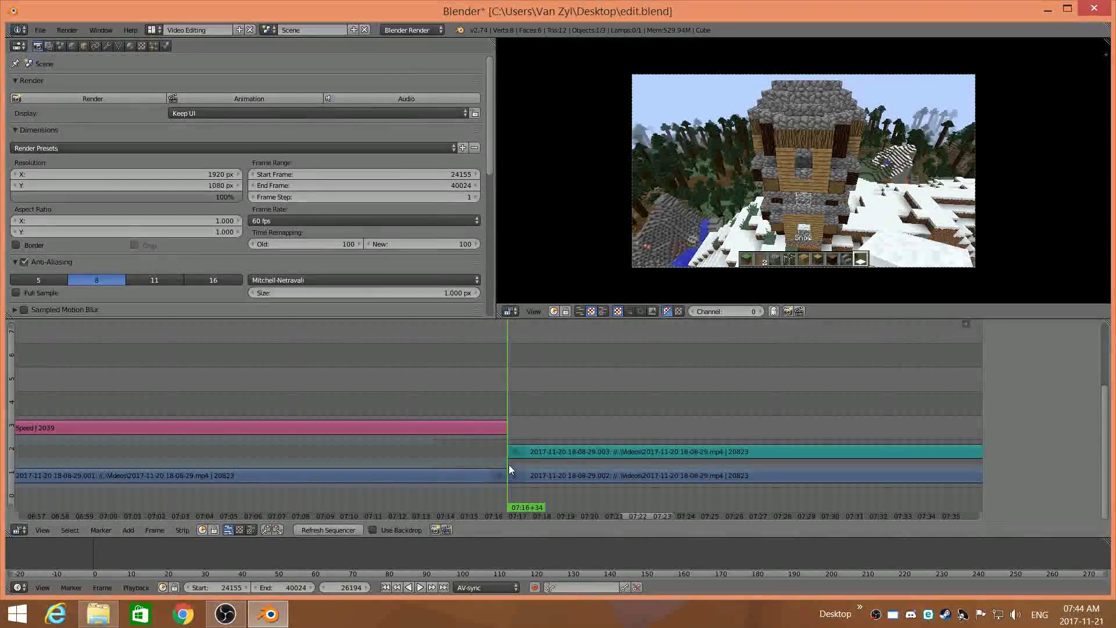
left_click(421, 586)
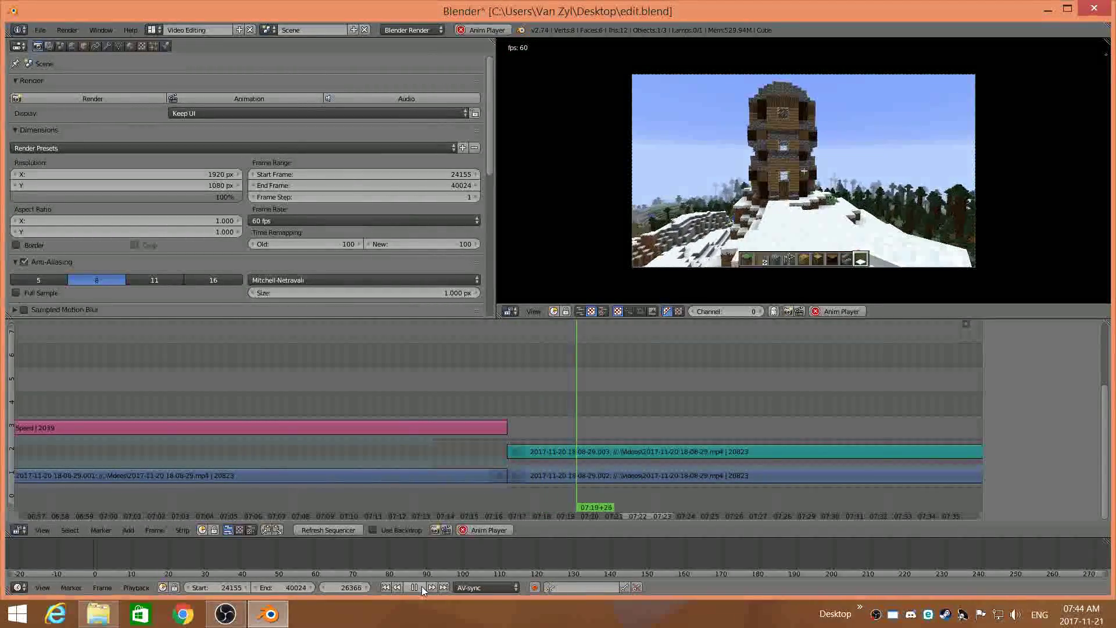
key("XF86AudioLowerVolume")
key("XF86AudioLowerVolume")
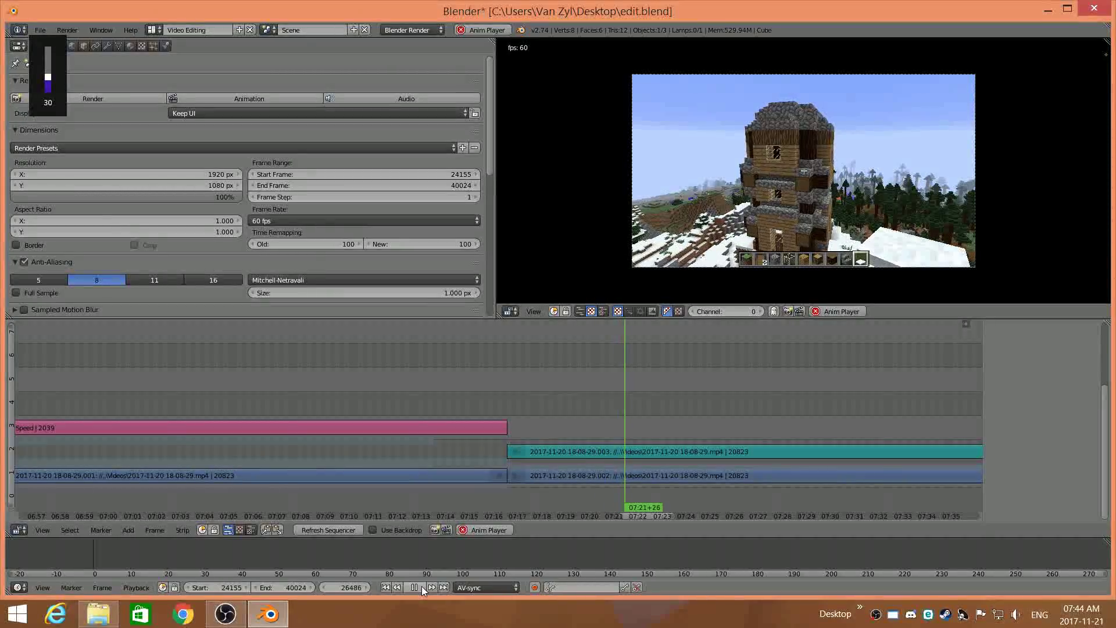
key("XF86AudioLowerVolume")
key("XF86AudioLowerVolume")
key("XF86AudioLowerVolume")
key("XF86AudioLowerVolume")
key("XF86AudioLowerVolume")
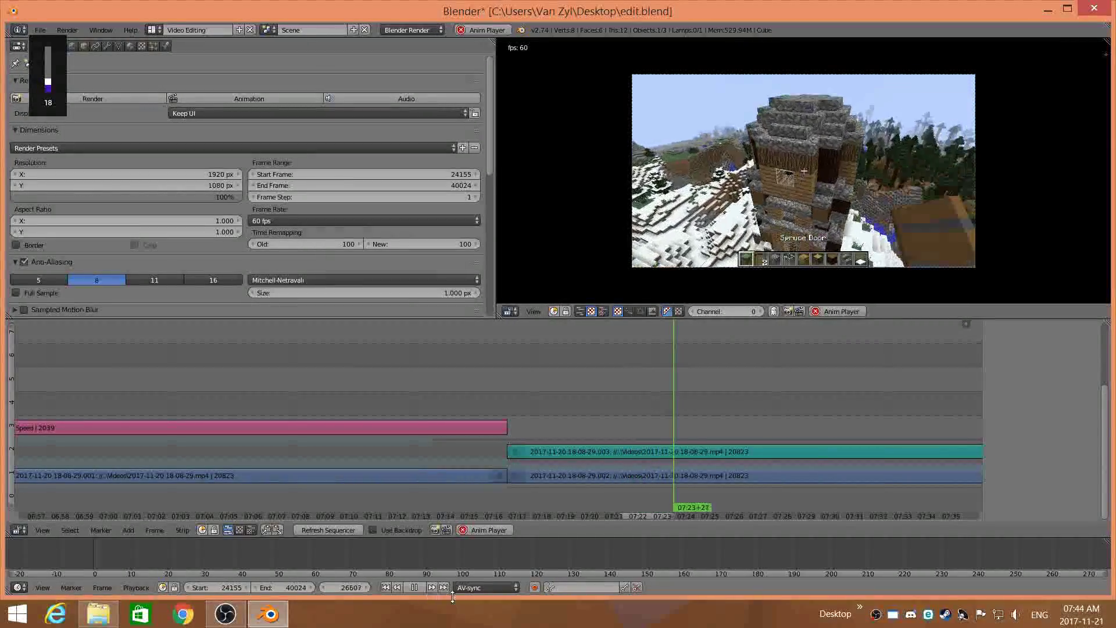
left_click(249, 395)
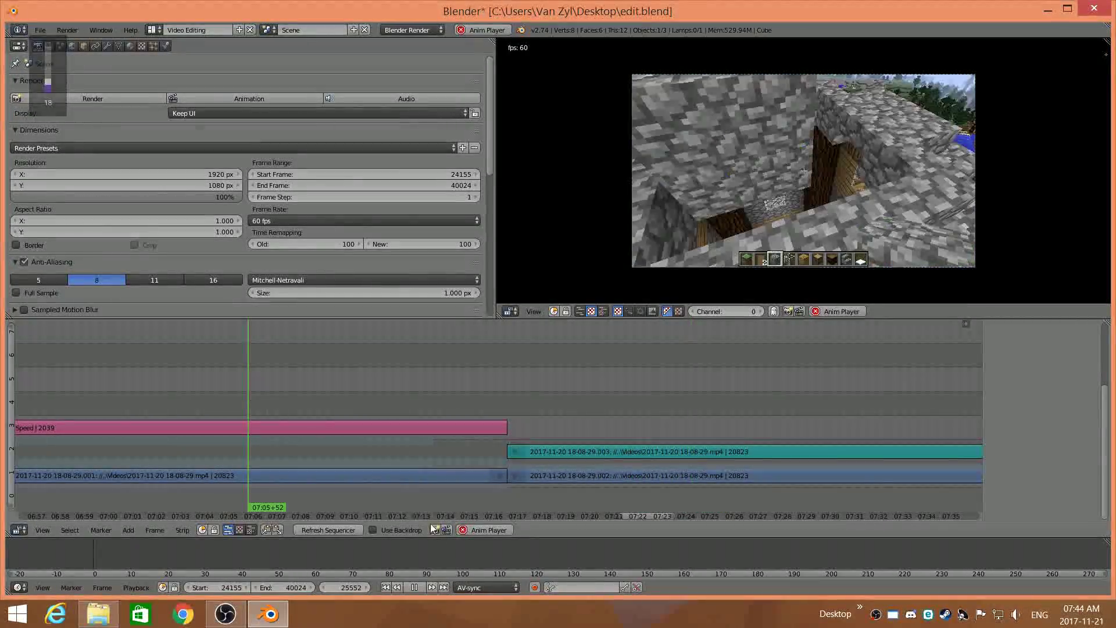
left_click(413, 589)
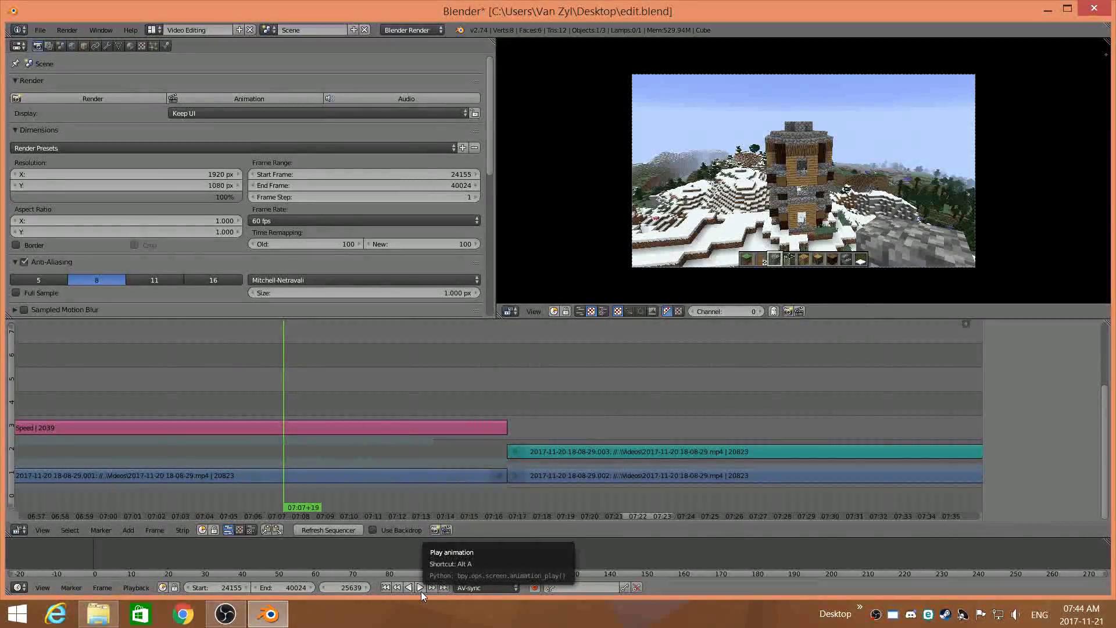
Set the start frame to 0, at the beginning of the first clip
scroll(501, 387, "down", 7)
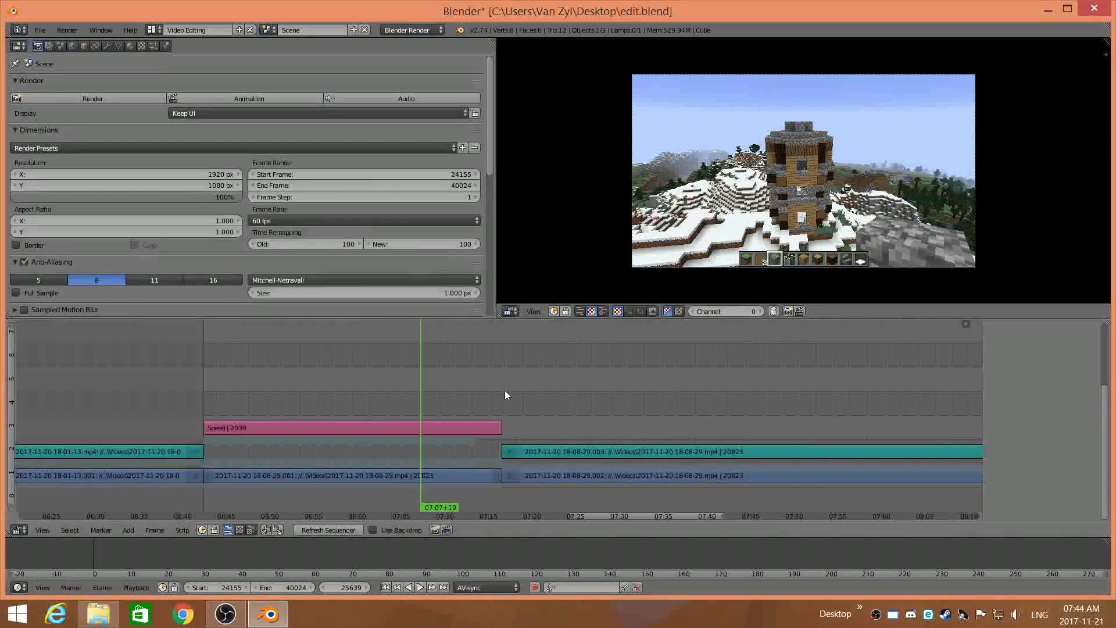
scroll(505, 399, "down", 8)
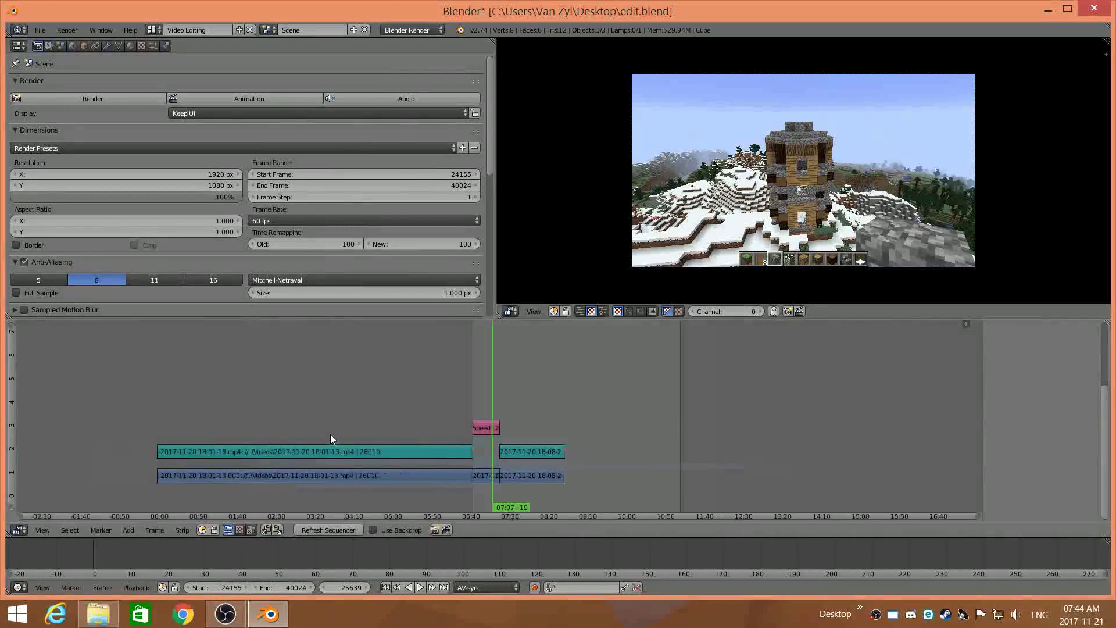
left_click(241, 434)
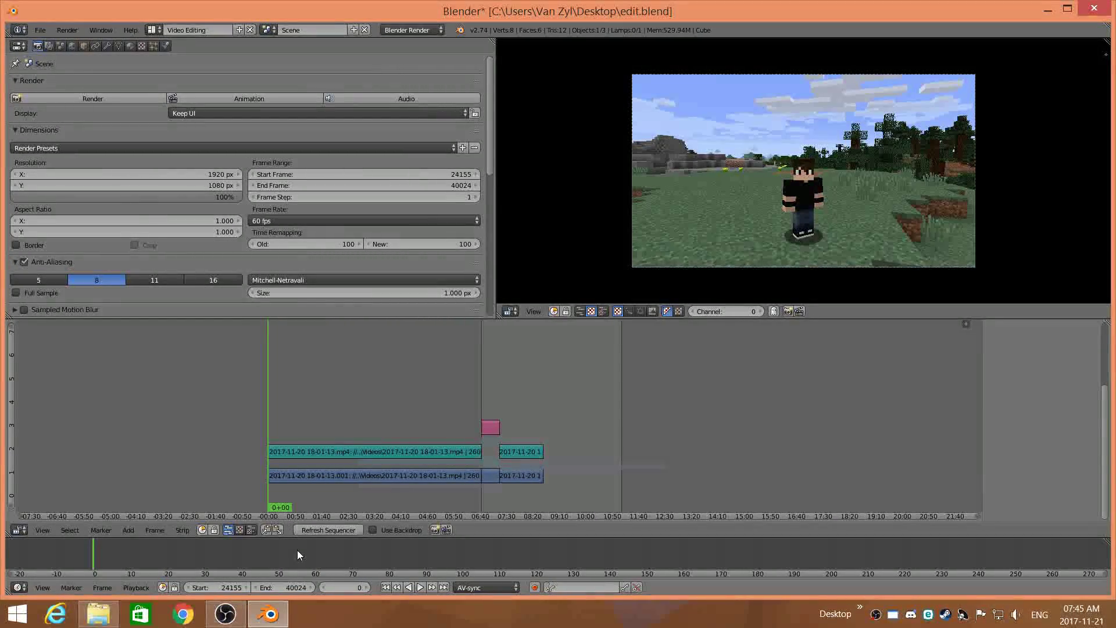
key("s")
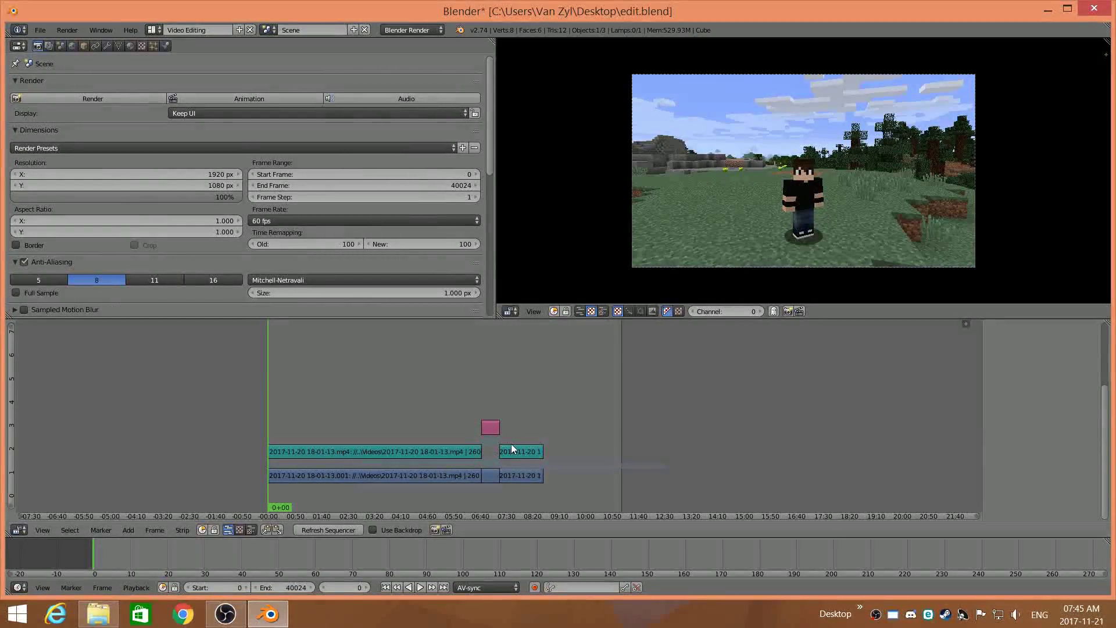
scroll(512, 447, "up", 3)
scroll(424, 401, "up", 4)
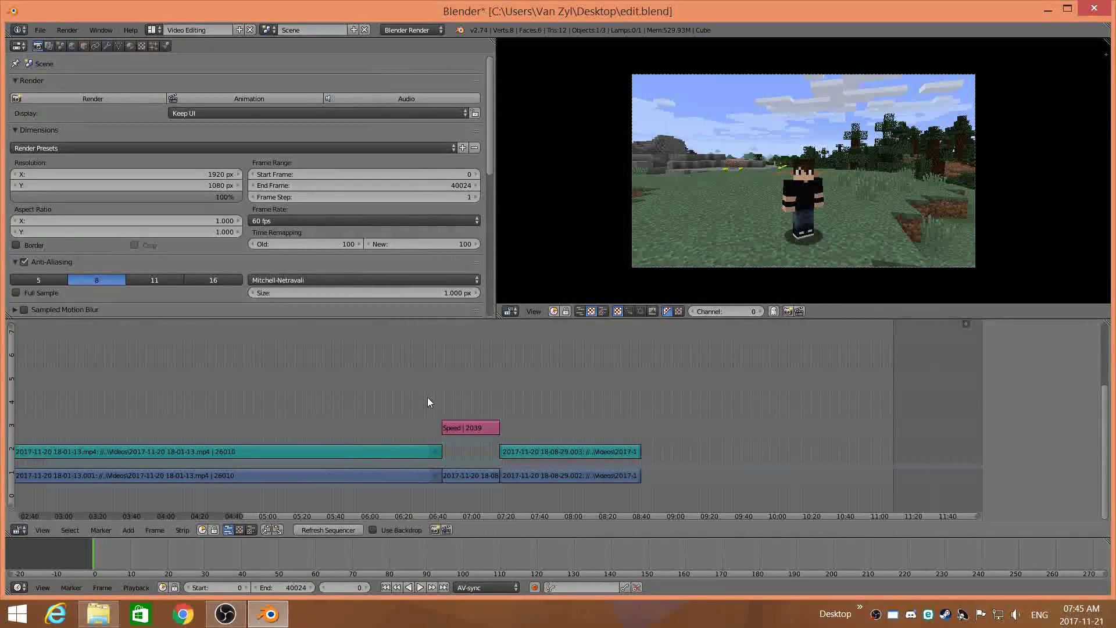
Add "Different Heaven & EH!DE - My Heart [NCS Release].mp4" from the Downloads folder above the Speed strip and erase its picture strip
left_click(449, 384)
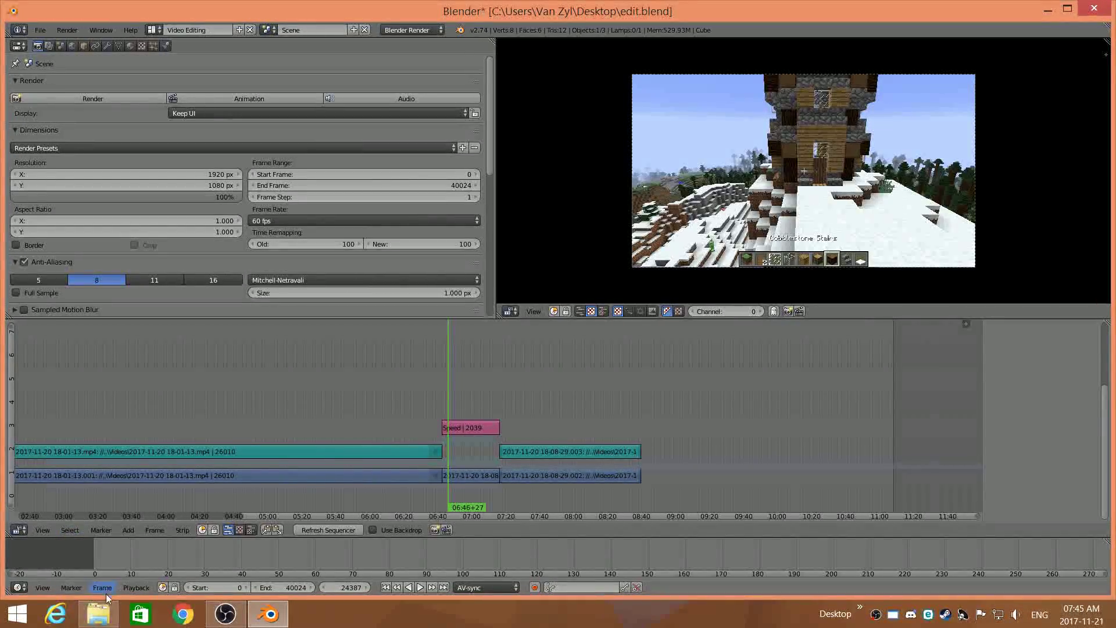
left_click(109, 611)
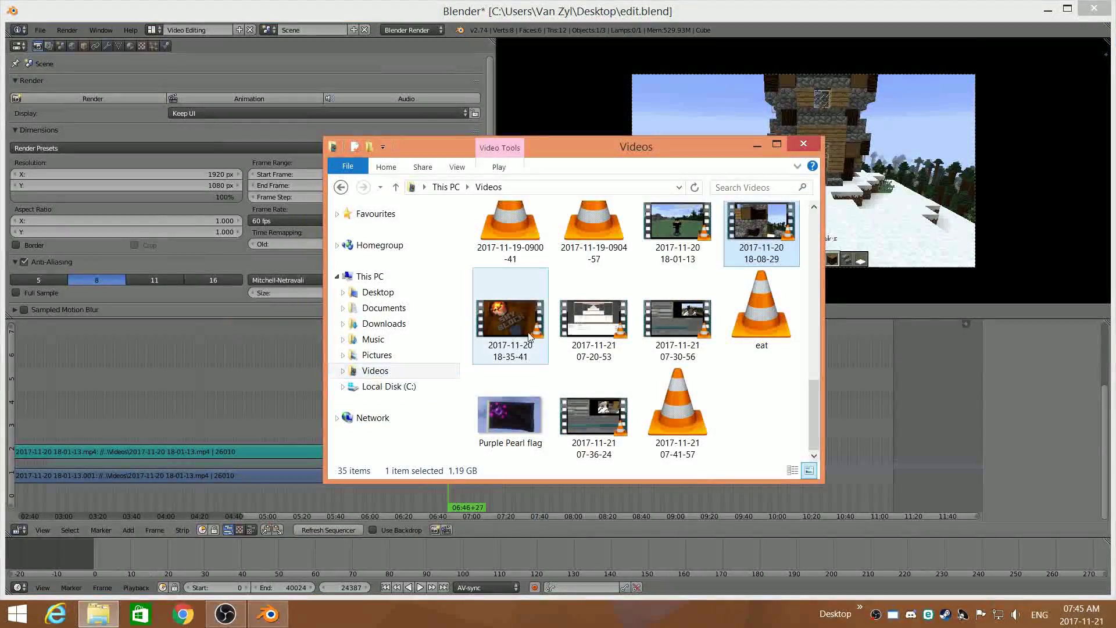
left_click(424, 330)
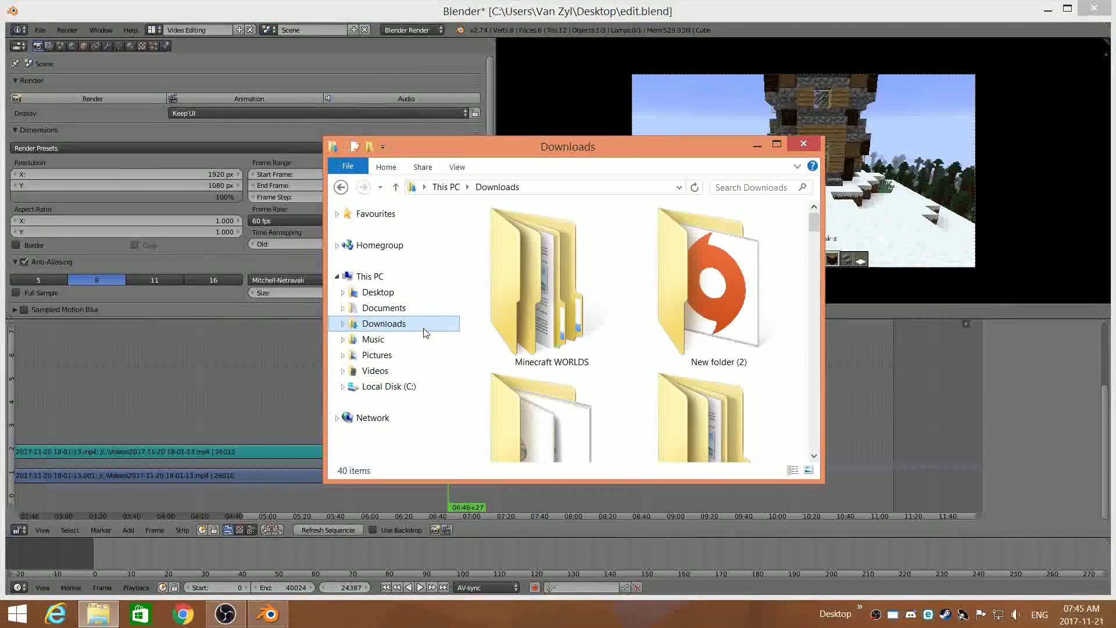
left_click_drag(813, 231, 815, 268)
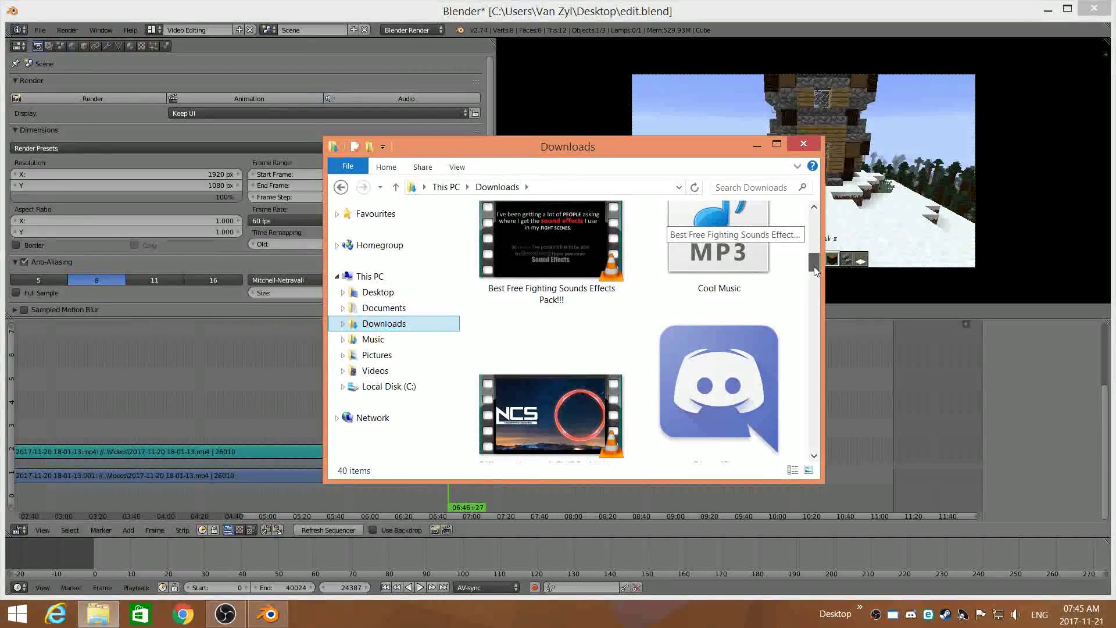
left_click(535, 394)
left_click_drag(523, 394, 870, 365)
left_click(758, 145)
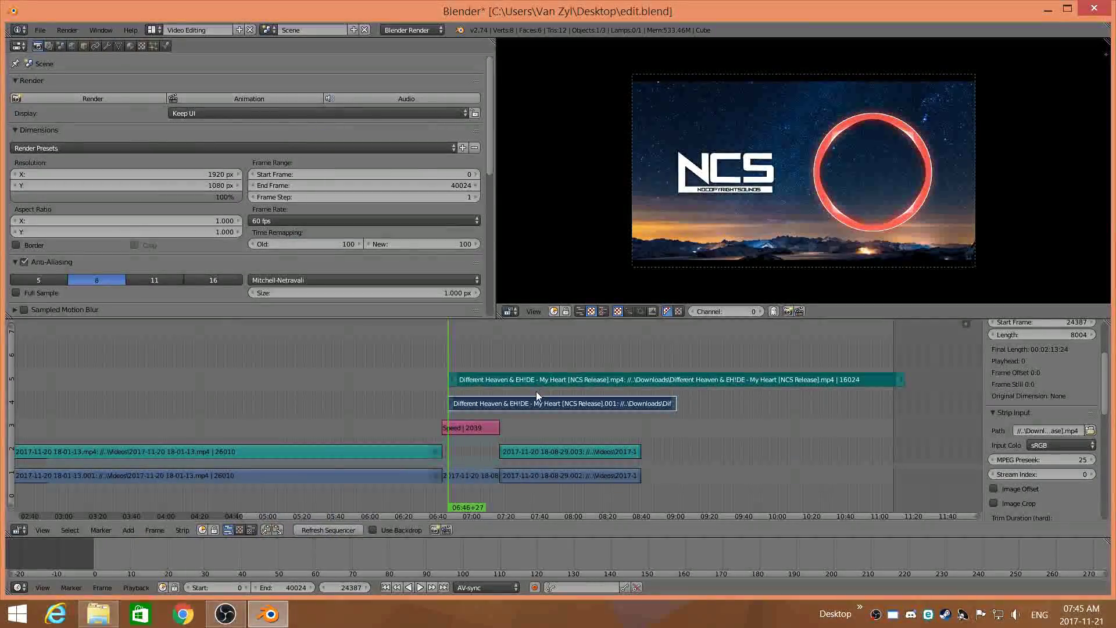
key("x")
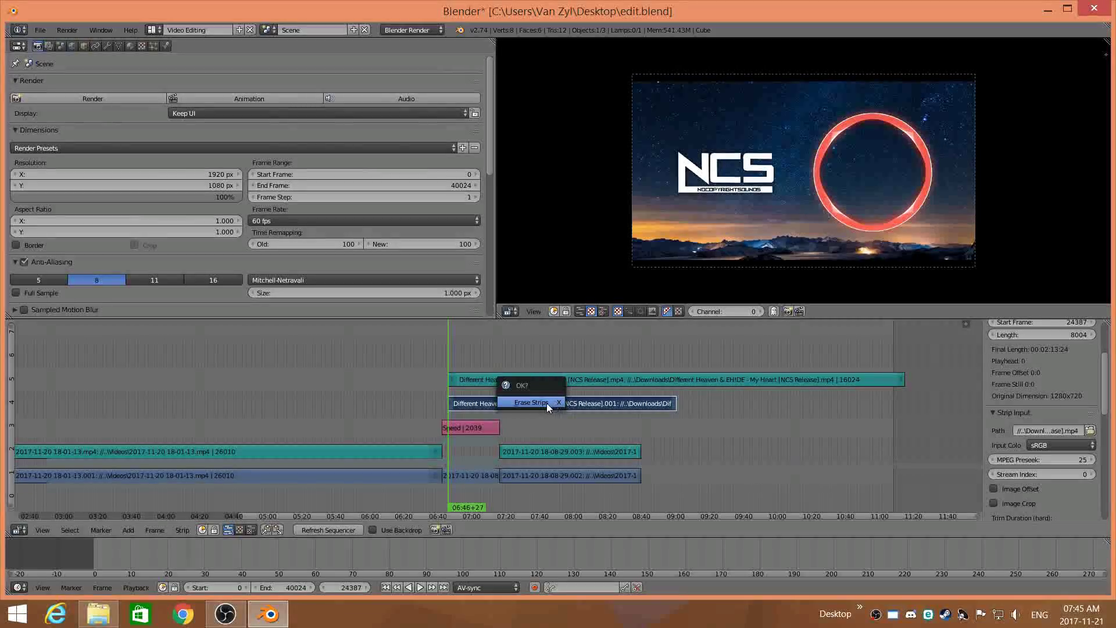
left_click(547, 403)
Move the playhead to the Speed strip's start at frame 24155 and slide the music's sound strip back to about that point
scroll(494, 416, "up", 4)
middle_click_drag(326, 402, 601, 398)
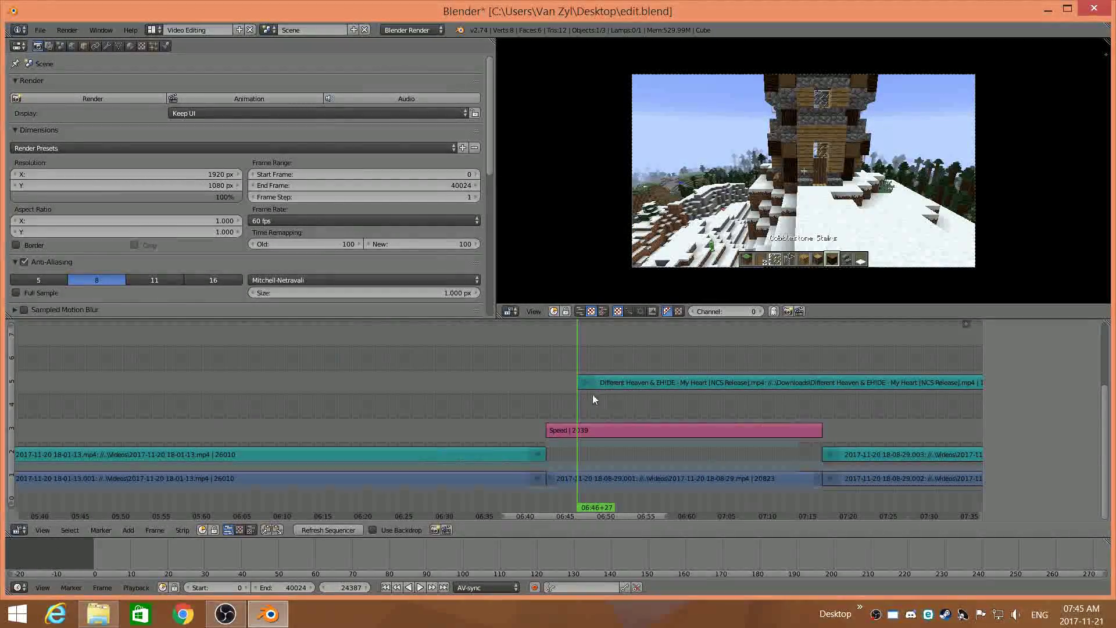
left_click(542, 403)
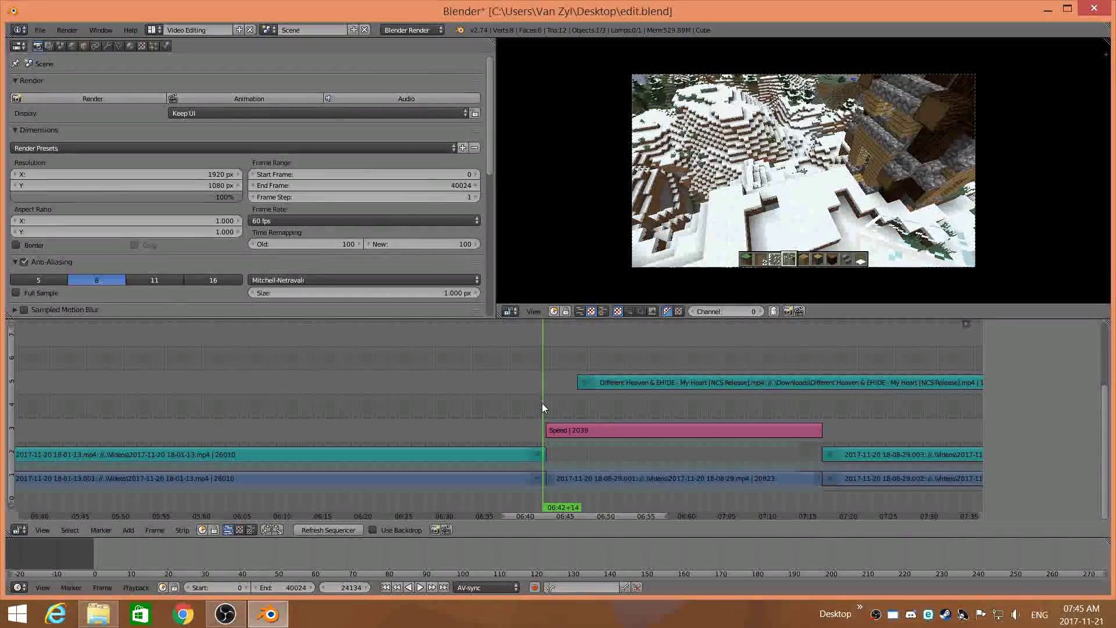
key("shift+Left")
key("x")
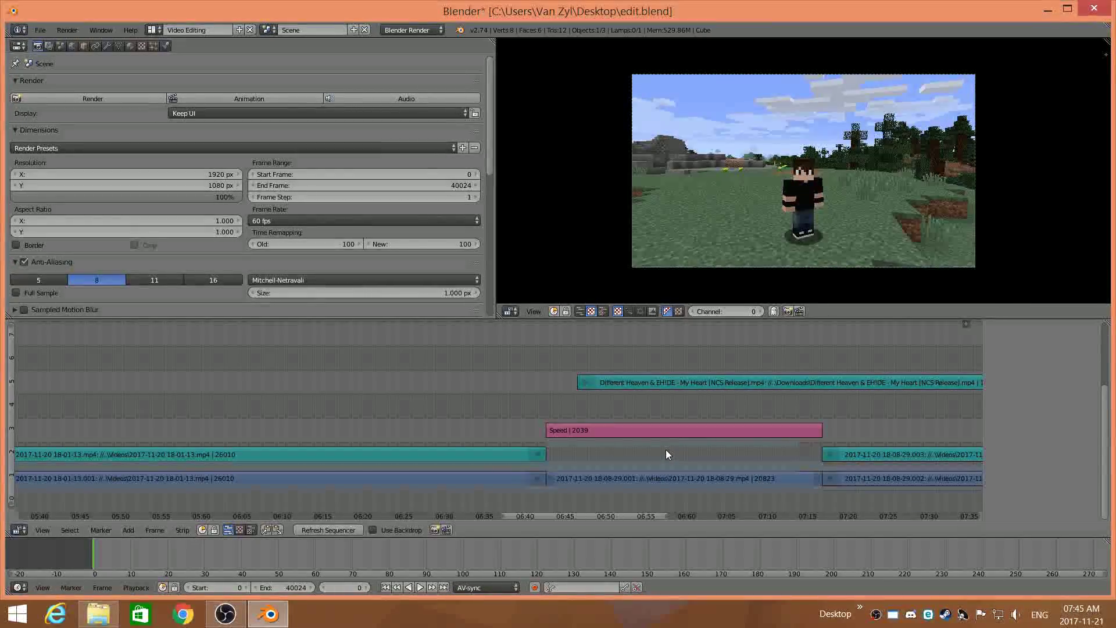
key("Page_Up")
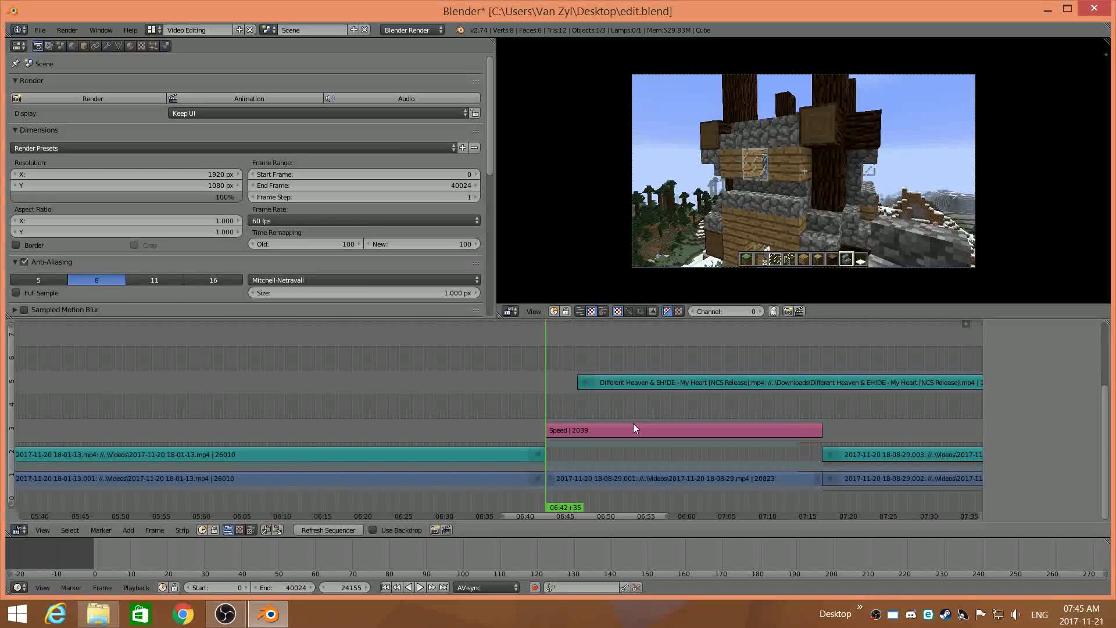
right_click(623, 385)
key("g")
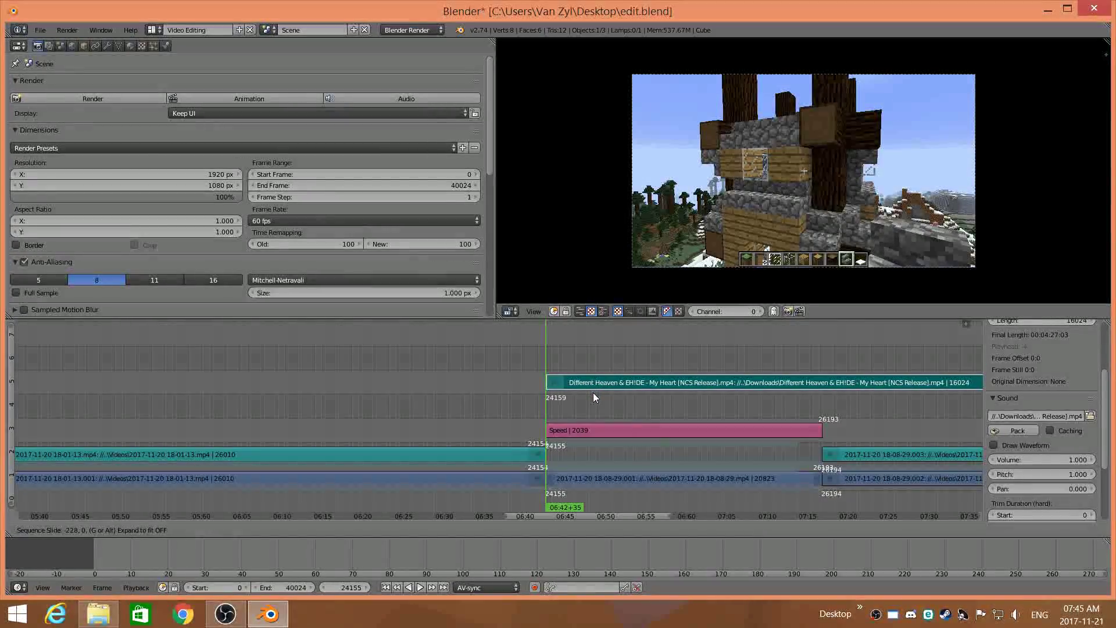
left_click(593, 398)
Slide the music strip 3 frames earlier so its start lines up with the beginning of the Speed strip
scroll(616, 380, "up", 4)
middle_click_drag(641, 368, 347, 409)
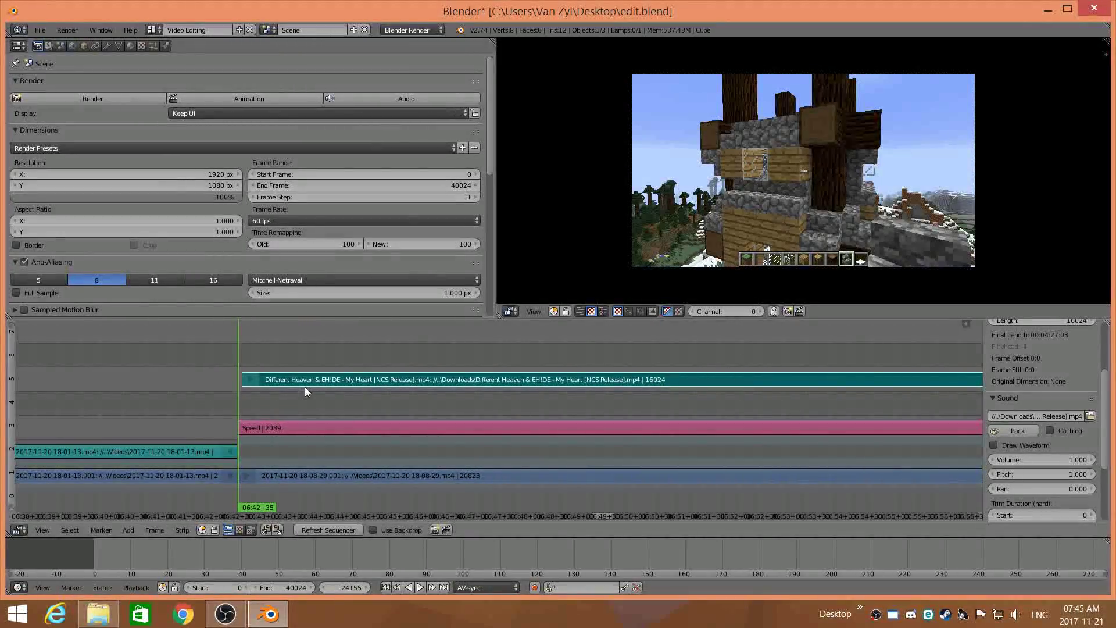
key("g")
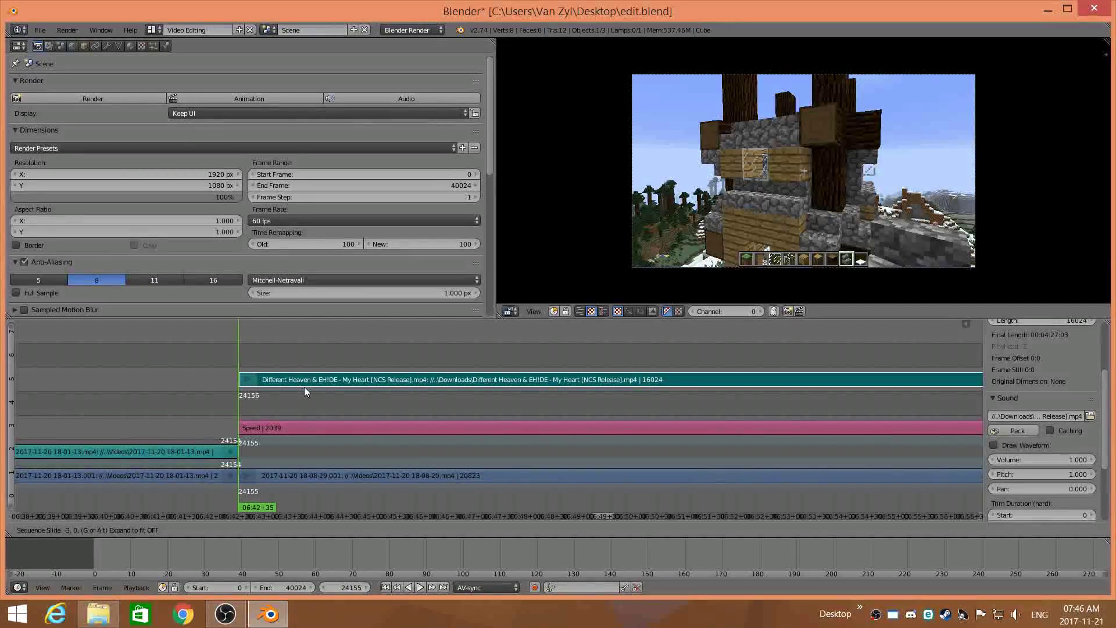
left_click(305, 386)
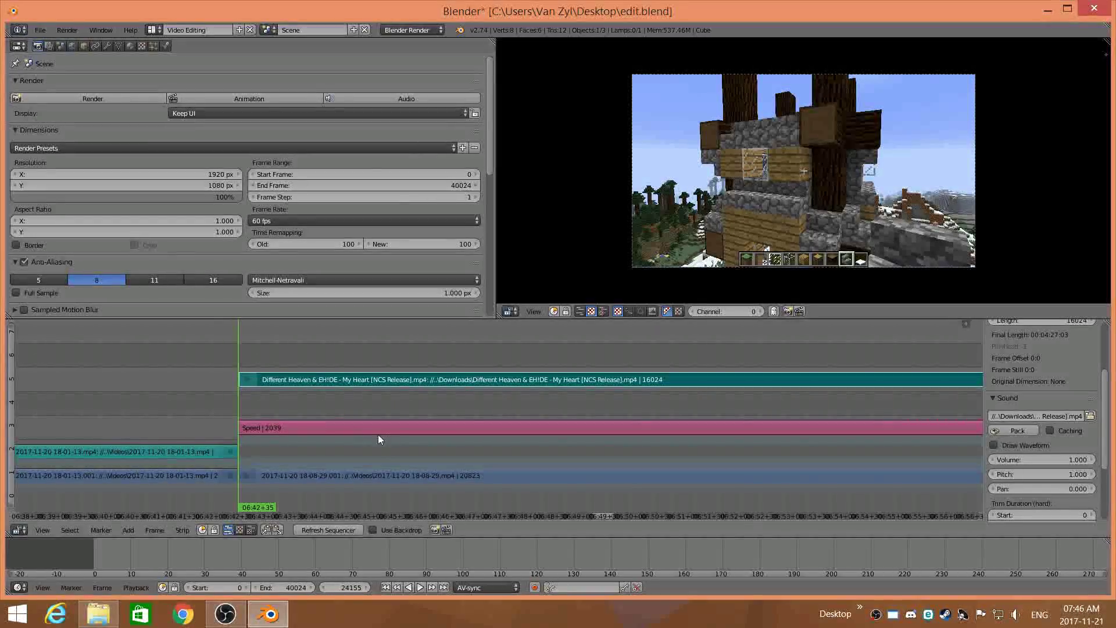
Play from frame 24155 with the system volume lowered to 14 to check the music over the sped-up section
scroll(439, 429, "down", 5)
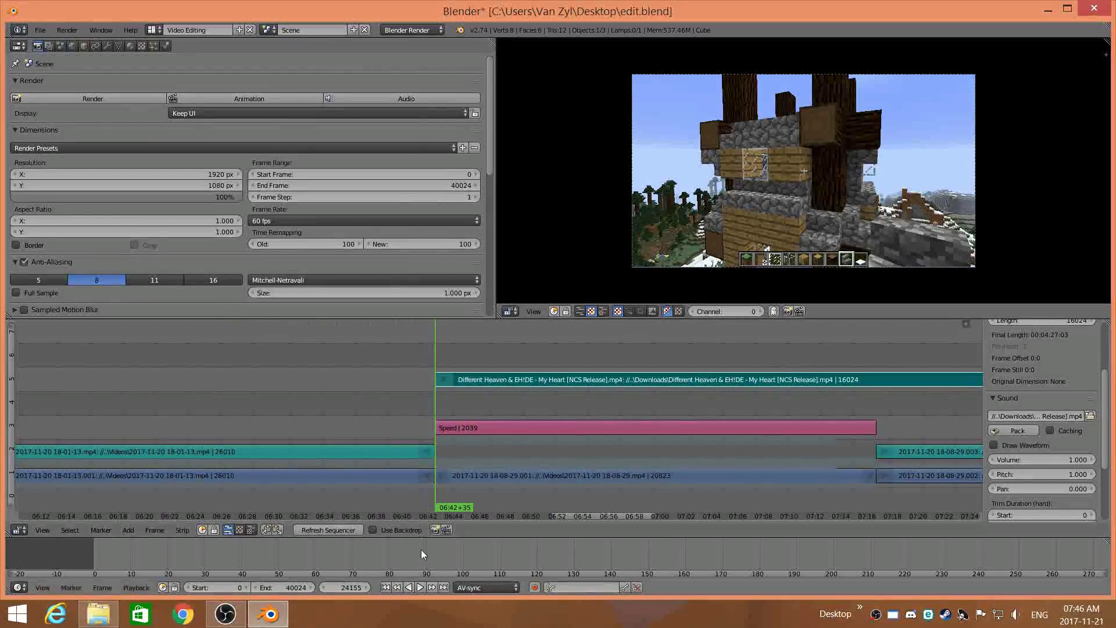
left_click(421, 587)
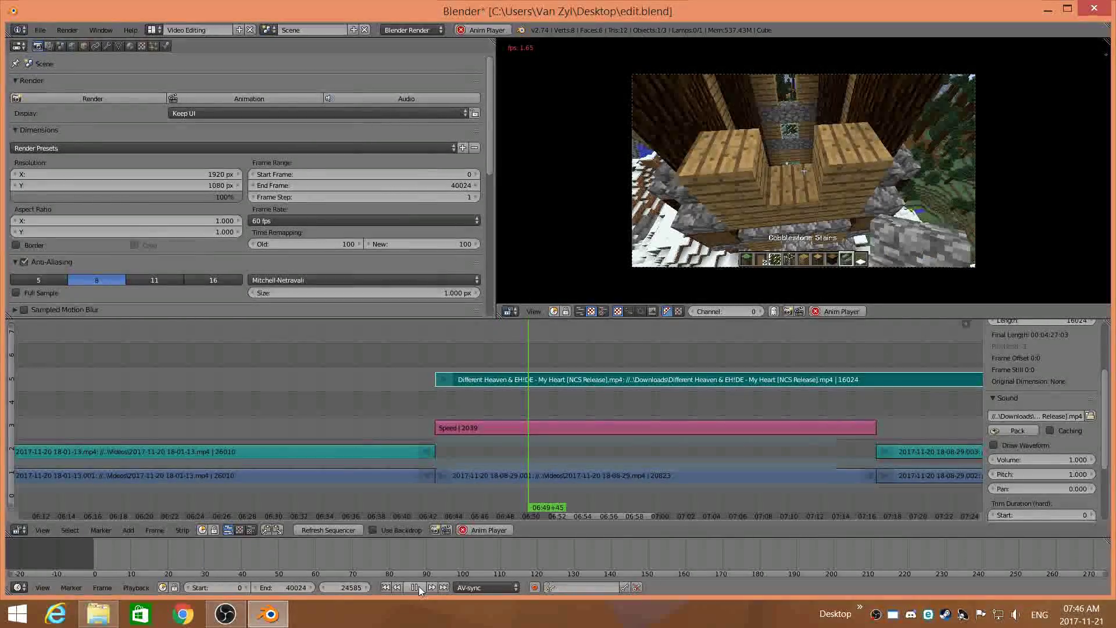
key("XF86AudioLowerVolume")
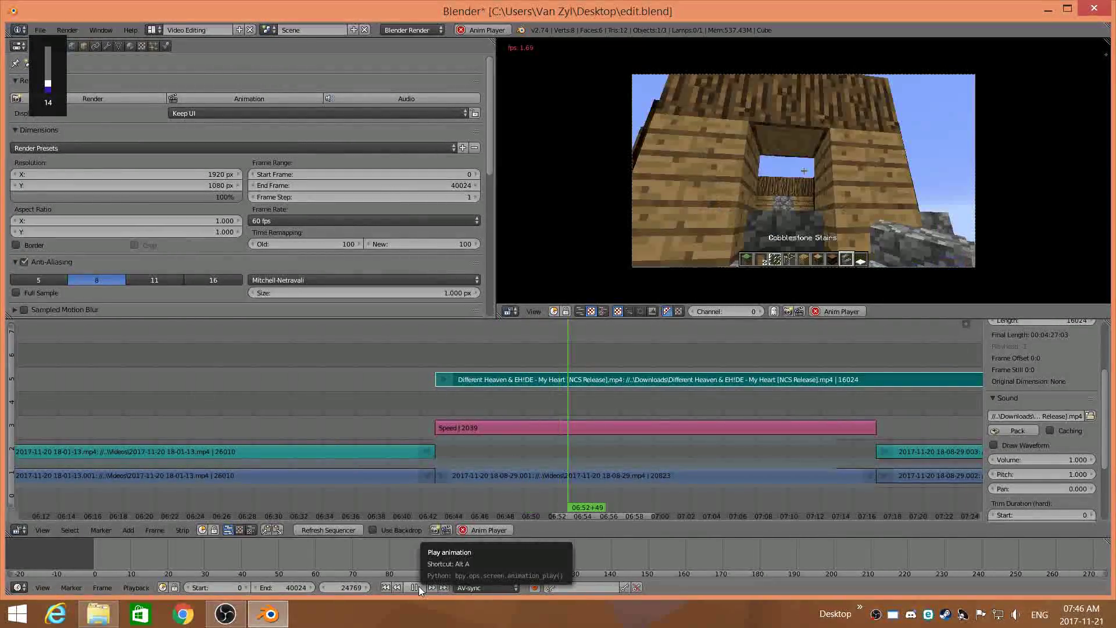
key("XF86AudioRaiseVolume")
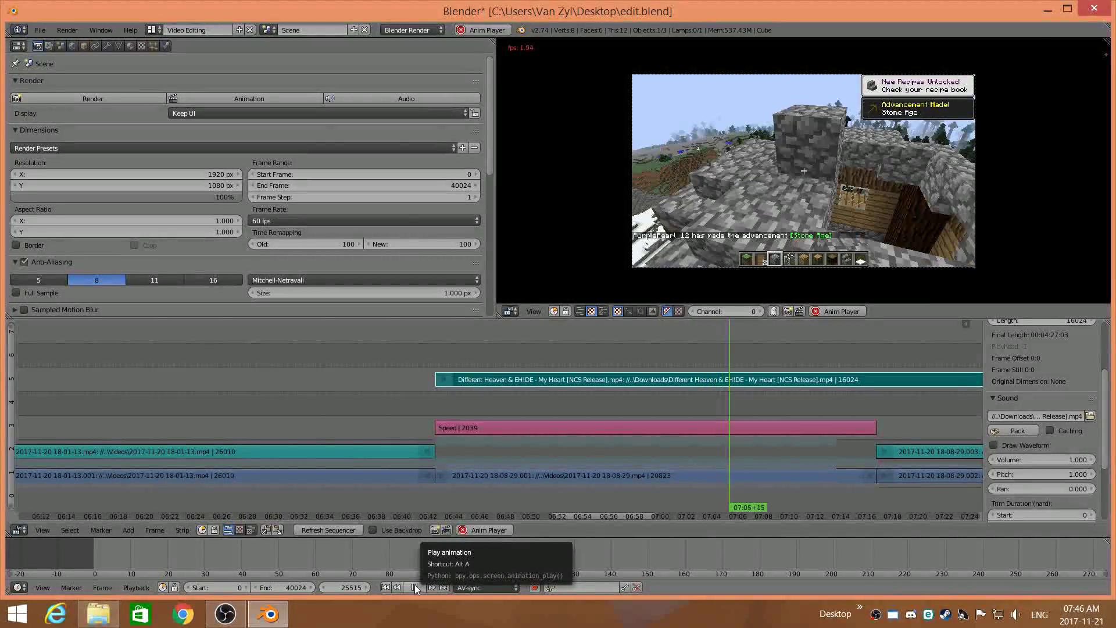
key("Escape")
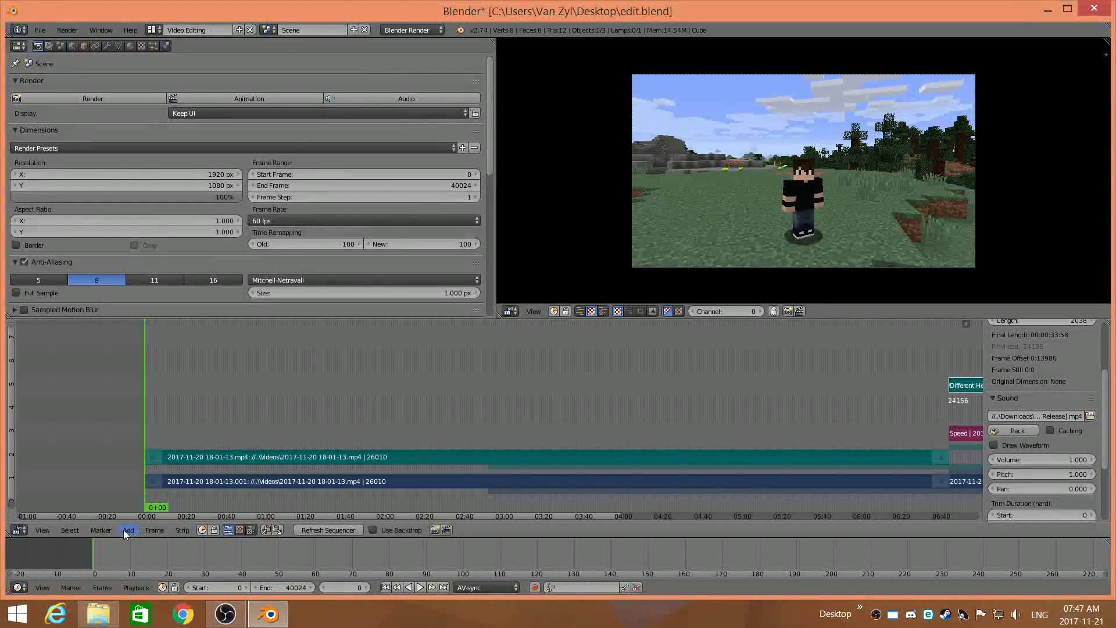
Add a black Color effect strip at frame 0 above the first clip and extend it to about 200 frames
scroll(171, 455, "up", 3)
middle_click_drag(171, 455, 420, 444)
scroll(420, 444, "up", 4)
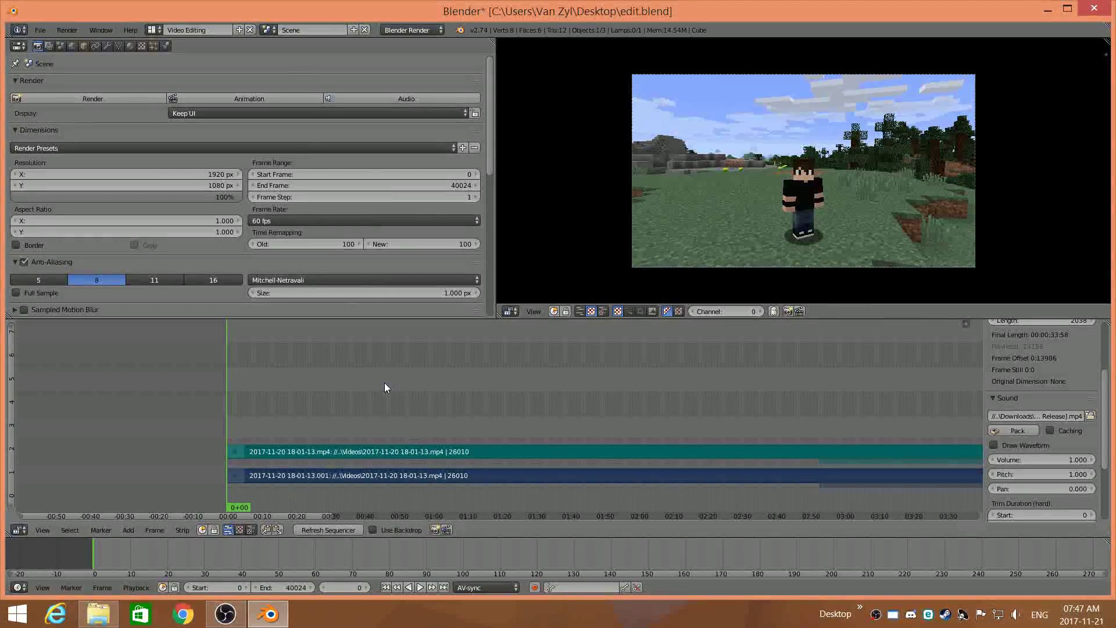
left_click(127, 531)
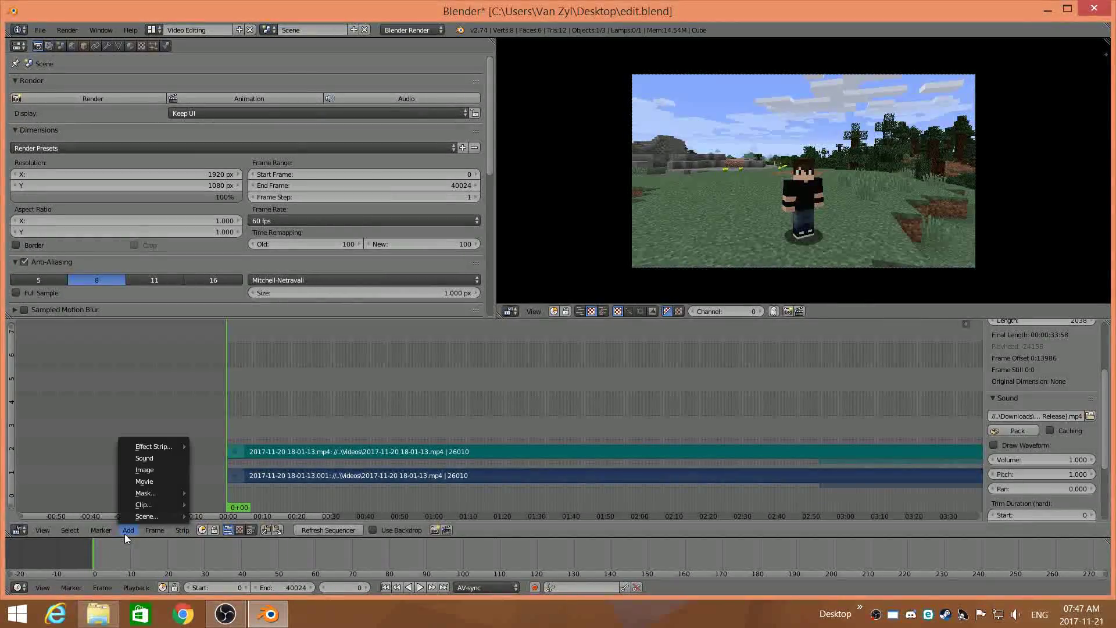
left_click(297, 473)
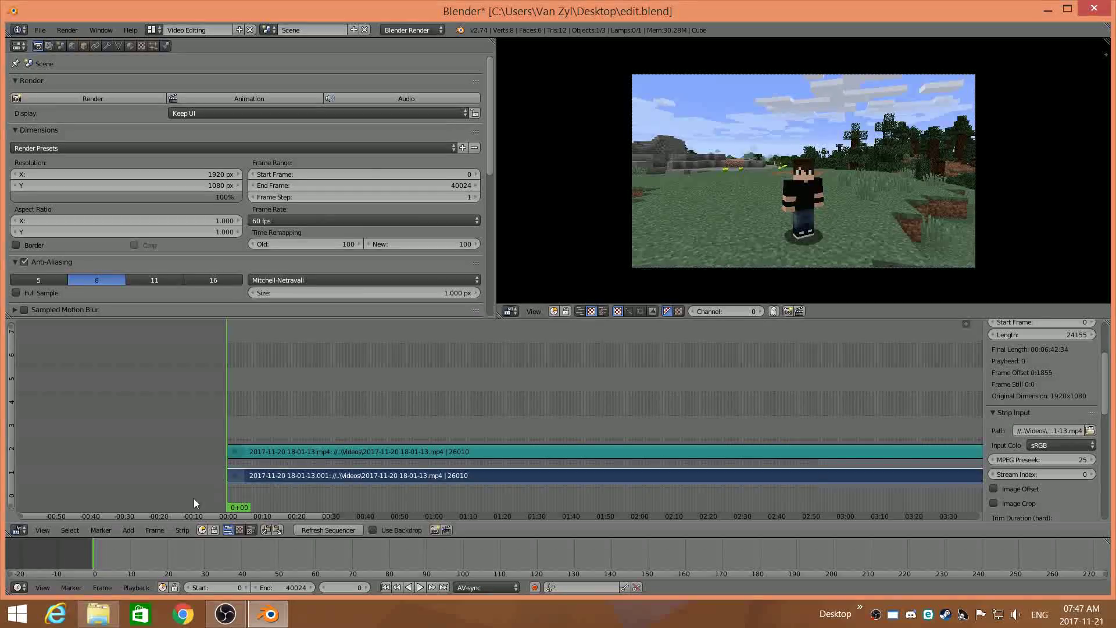
left_click(127, 530)
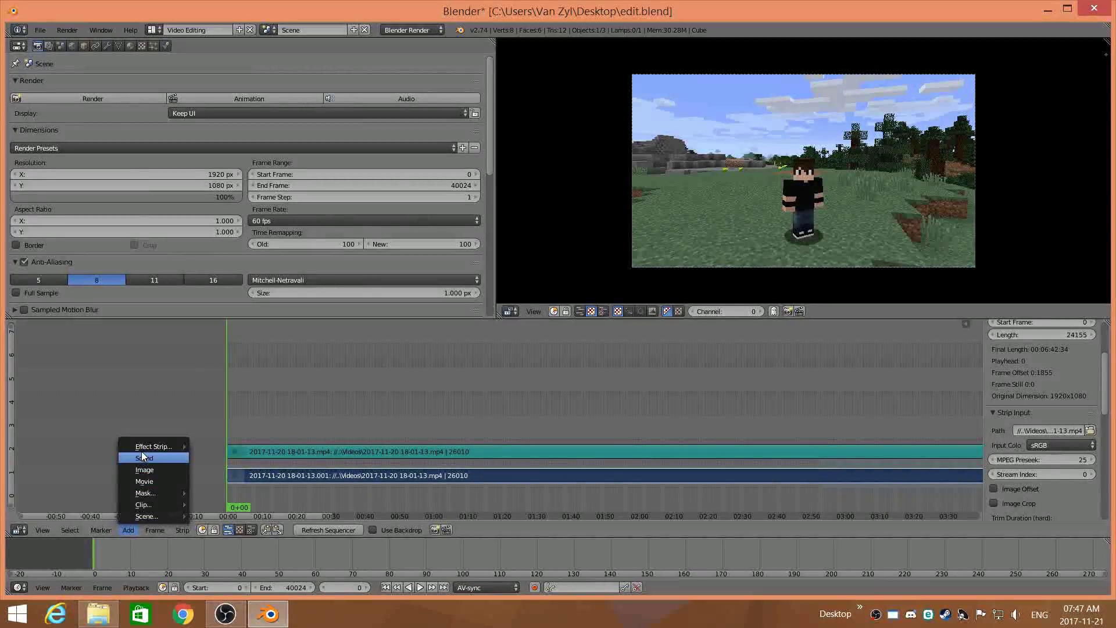
mouse_move(141, 448)
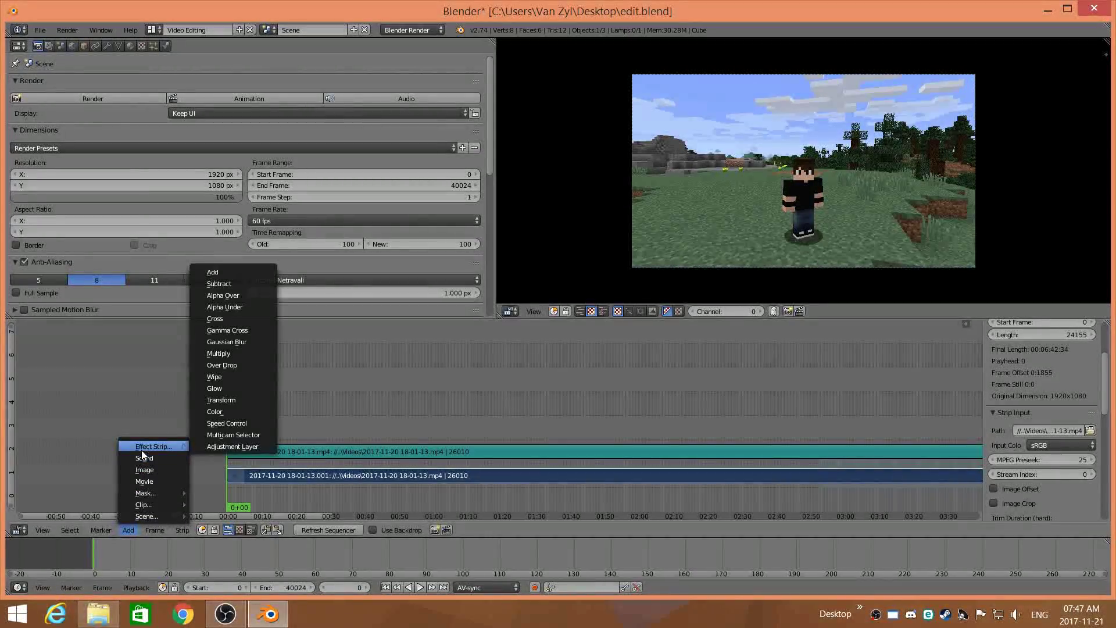
left_click(215, 412)
mouse_move(247, 422)
middle_mouse_down("ctrl")
mouse_move(280, 431)
mouse_move(183, 442)
mouse_move(521, 421)
mouse_move(315, 419)
mouse_move(302, 402)
mouse_move(333, 410)
mouse_move(186, 424)
mouse_move(211, 442)
mouse_move(435, 416)
mouse_move(256, 428)
middle_mouse_up("ctrl")
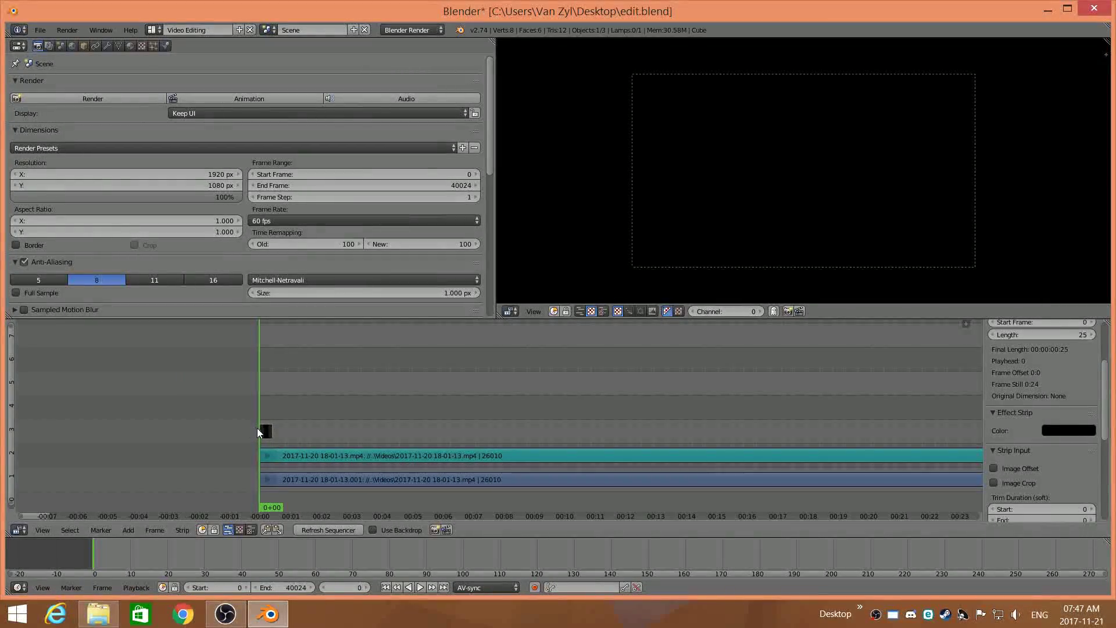
right_click_drag(270, 434, 362, 434)
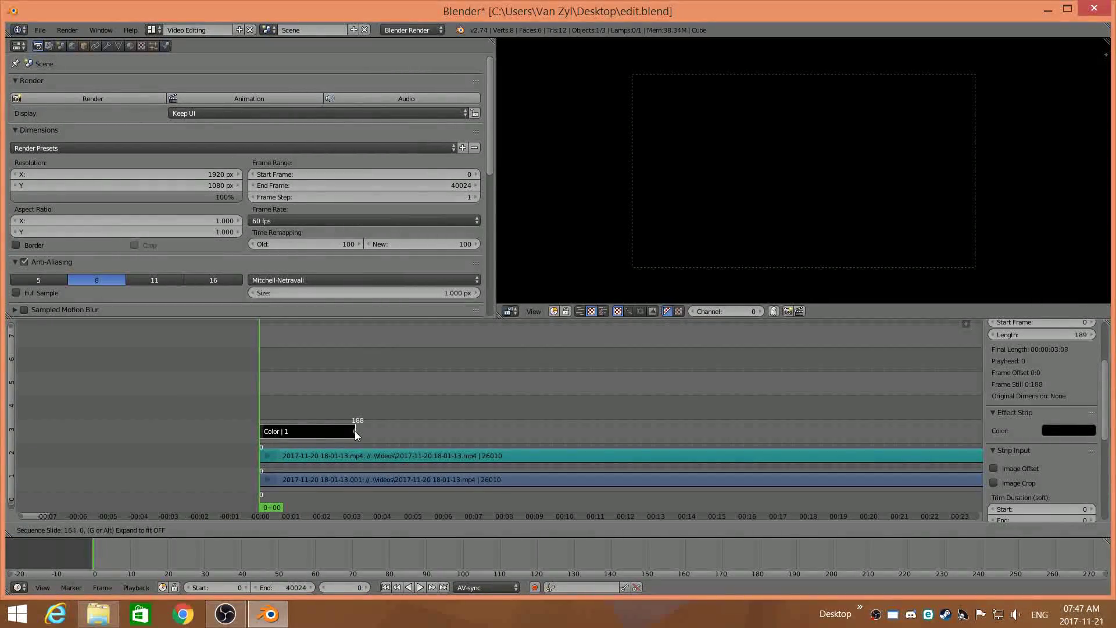
Add a Gamma Cross effect from the black Color strip to the first clip's movie strip
scroll(354, 442, "down", 5)
middle_click_drag(347, 453, 374, 439, "ctrl")
right_click(374, 472)
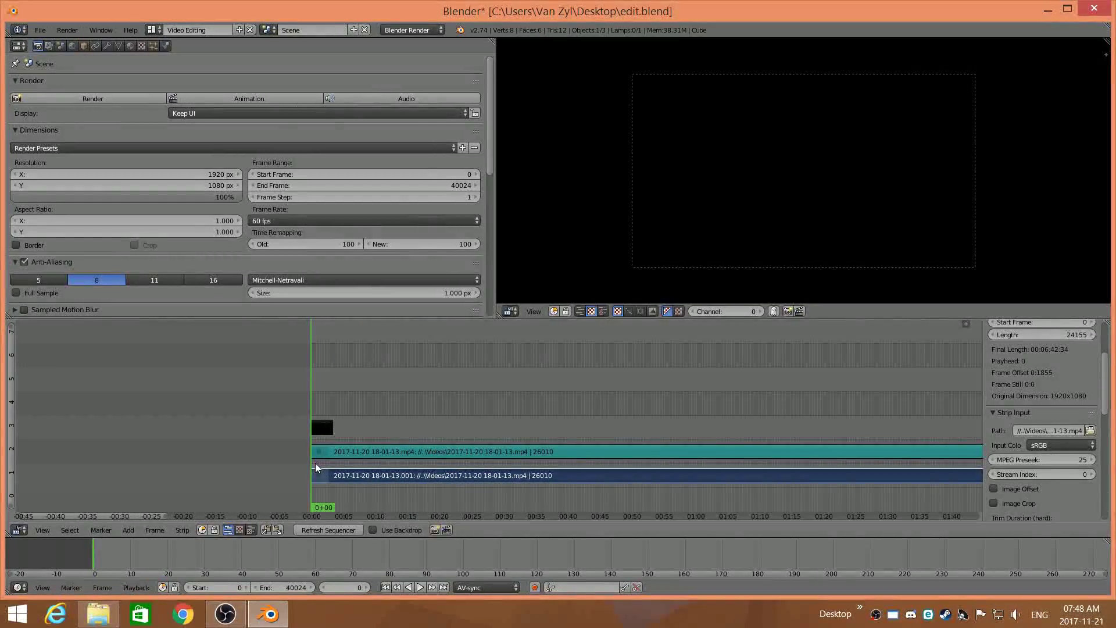
right_click(323, 429)
right_click(343, 475)
left_click(128, 529)
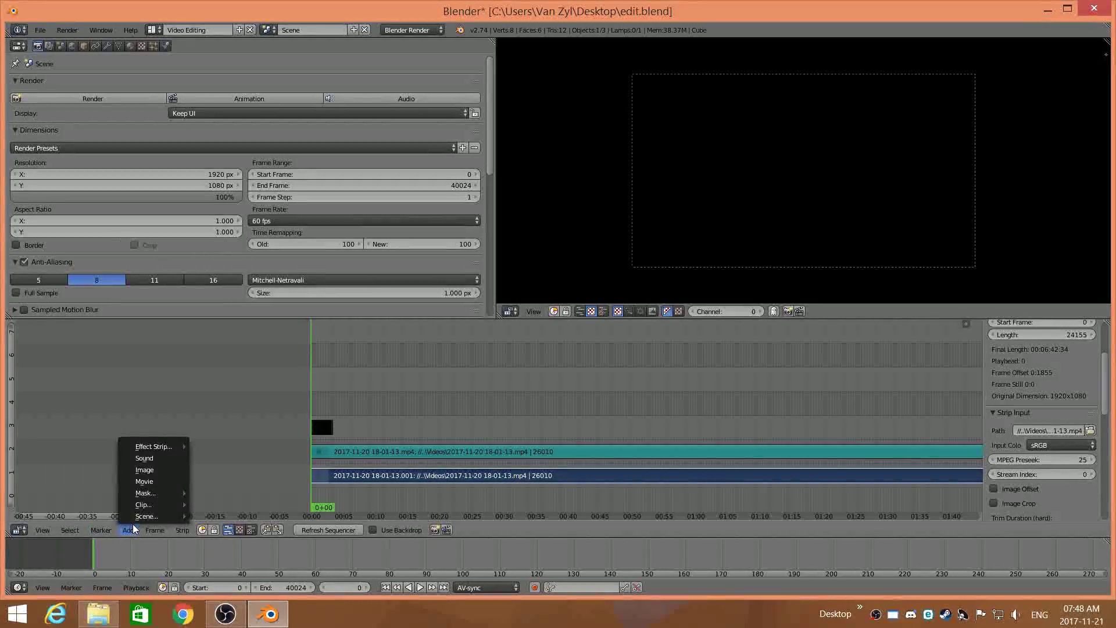
mouse_move(153, 446)
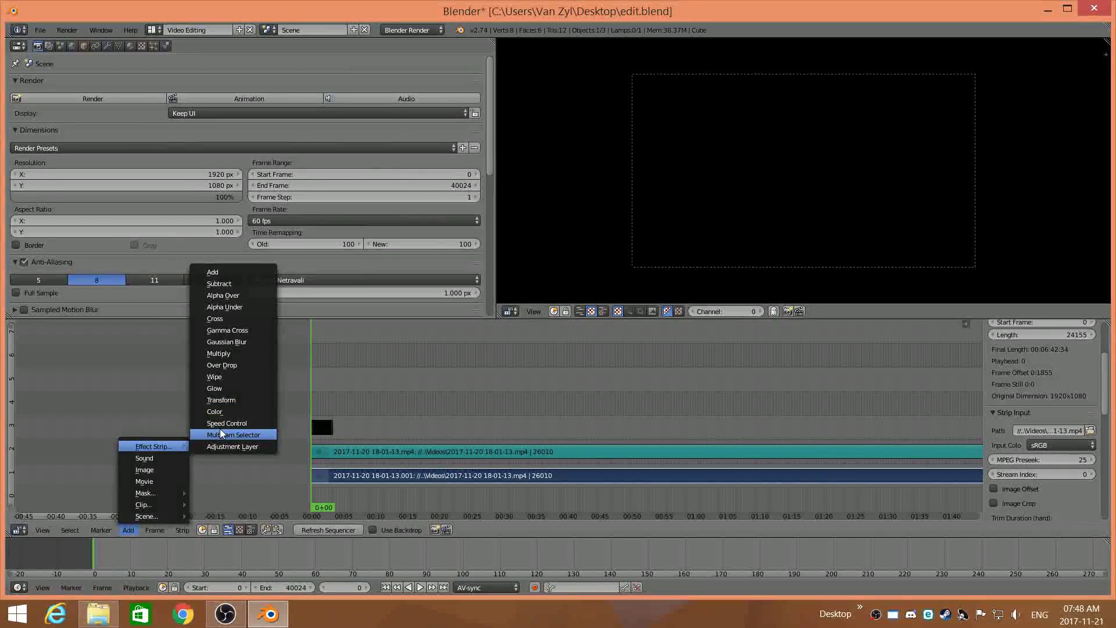
left_click(254, 331)
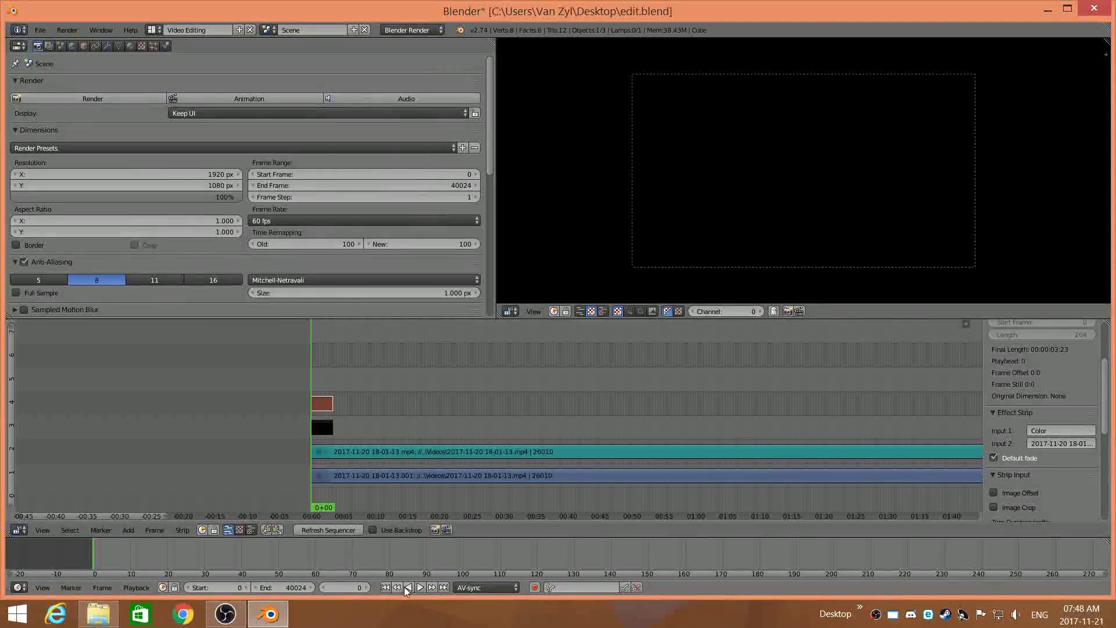
Play the opening from frame 0 to check the fade from black, and return the playhead to frame 0
left_click(421, 587)
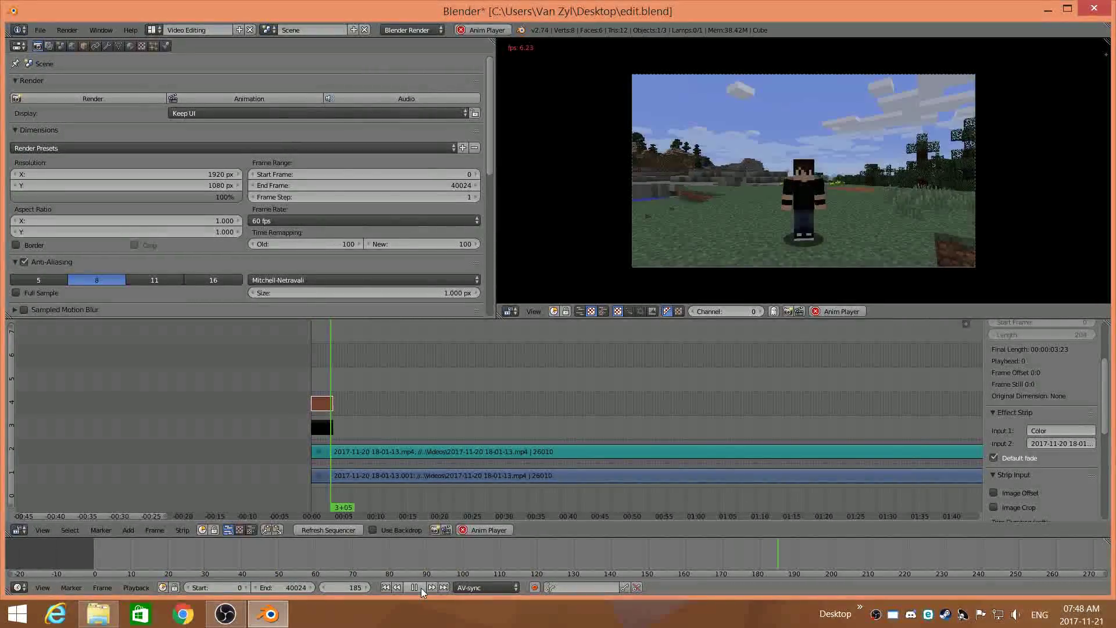
left_click(420, 587)
scroll(238, 352, "up", 3)
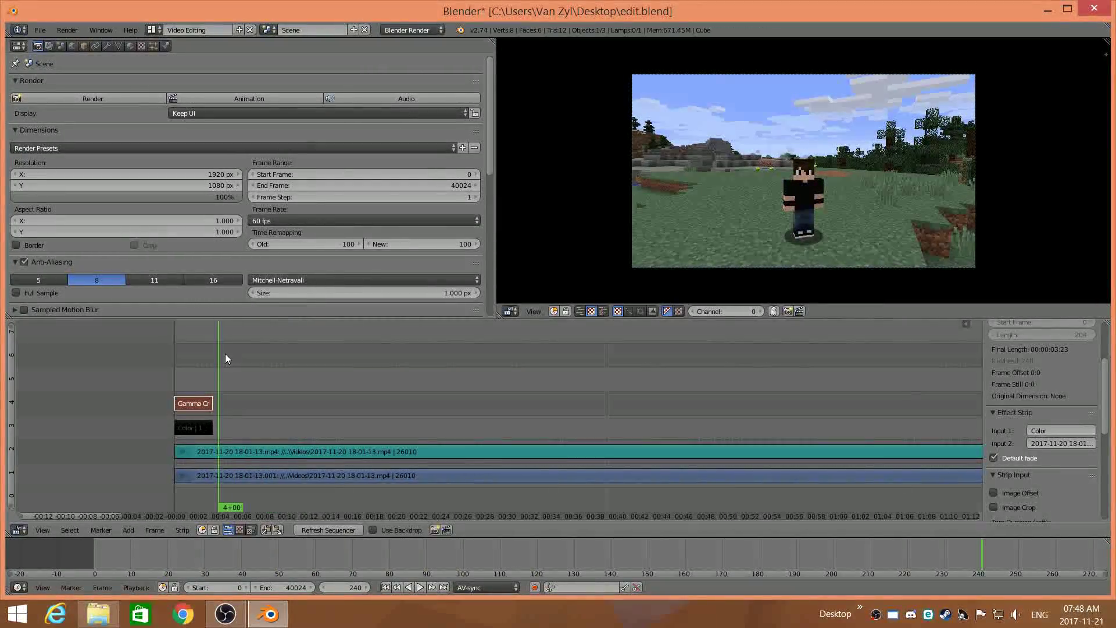
key("shift+Left")
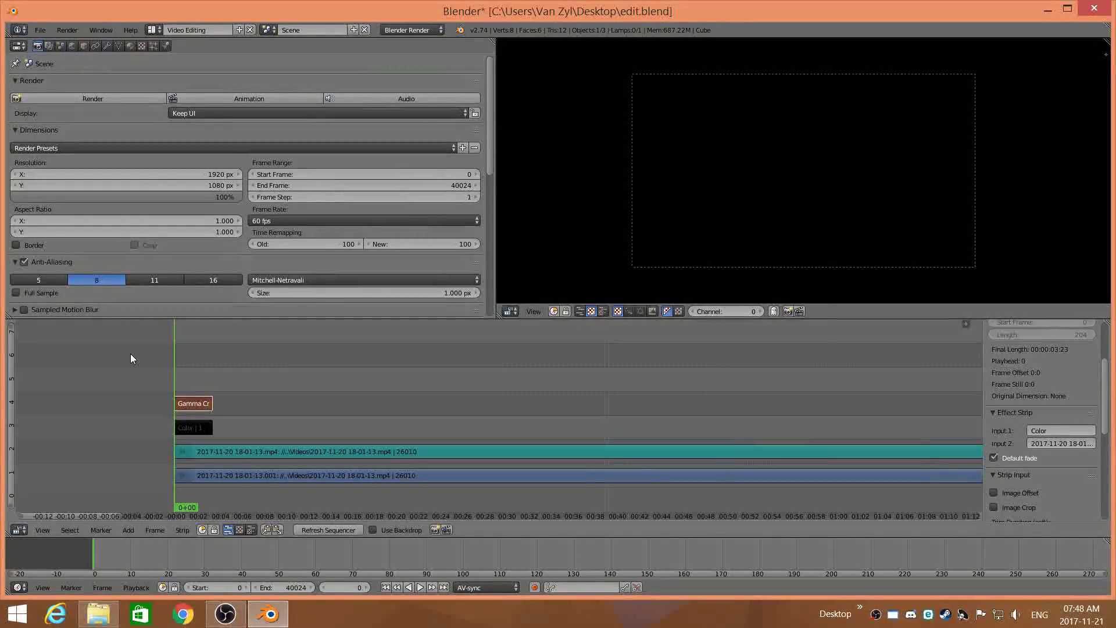
Keyframe the first clip's sound strip volume at 0 on frame 0
scroll(123, 399, "up", 3)
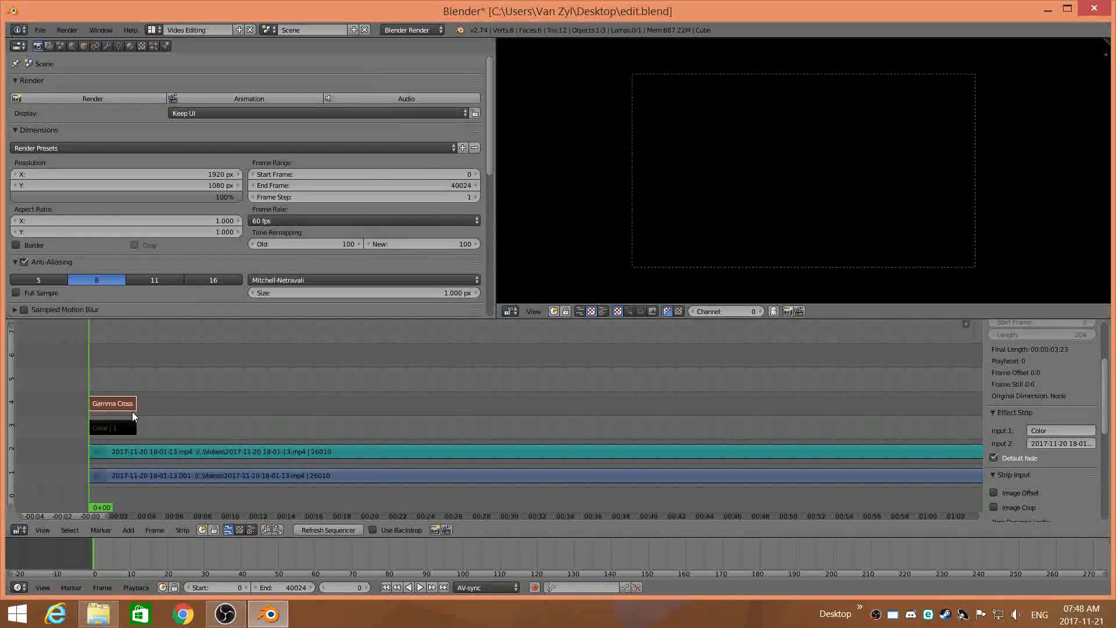
right_click(106, 451)
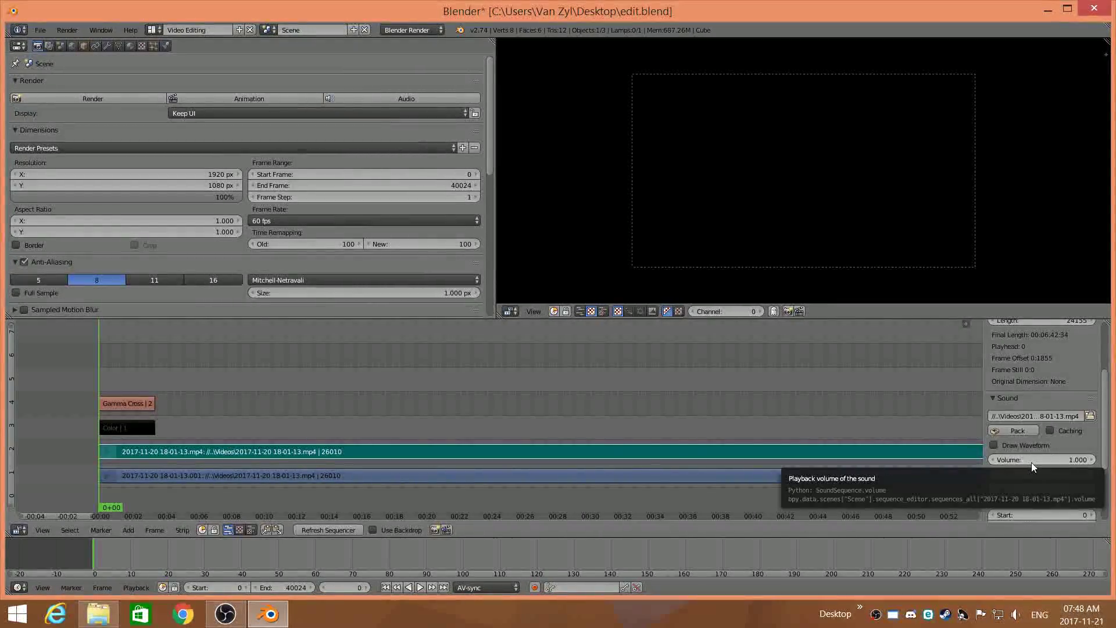
left_click_drag(1031, 462, 995, 463)
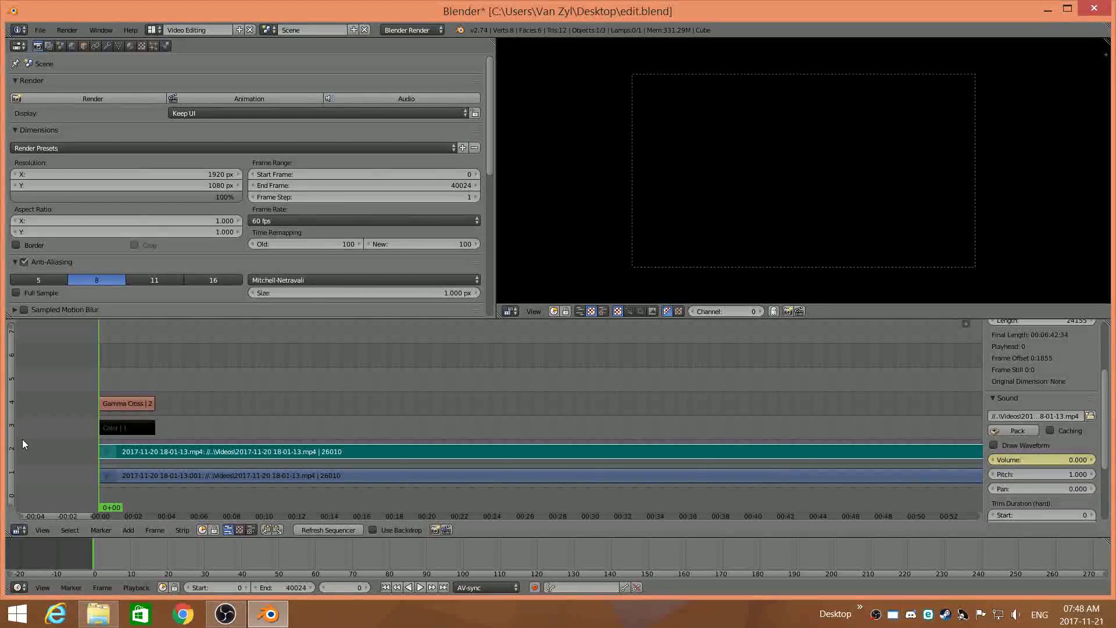
Keyframe the first clip's sound strip volume at 1 on frame 132
left_click_drag(125, 440, 135, 439)
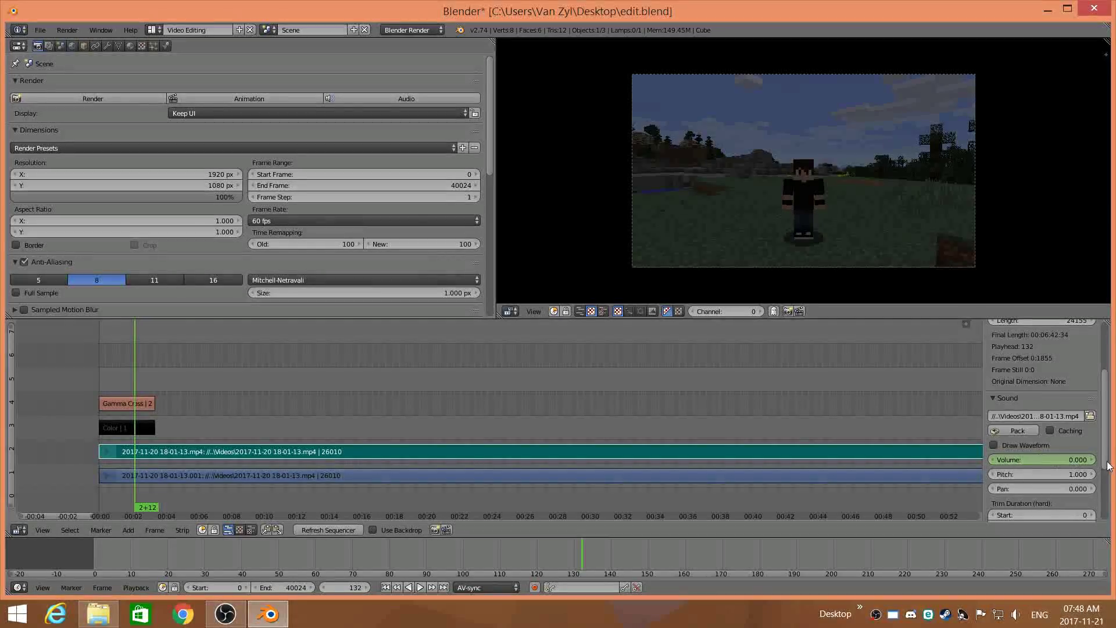
left_click(1087, 460)
type("0.8")
key("Return")
left_click(1093, 460)
type("1")
key("Return")
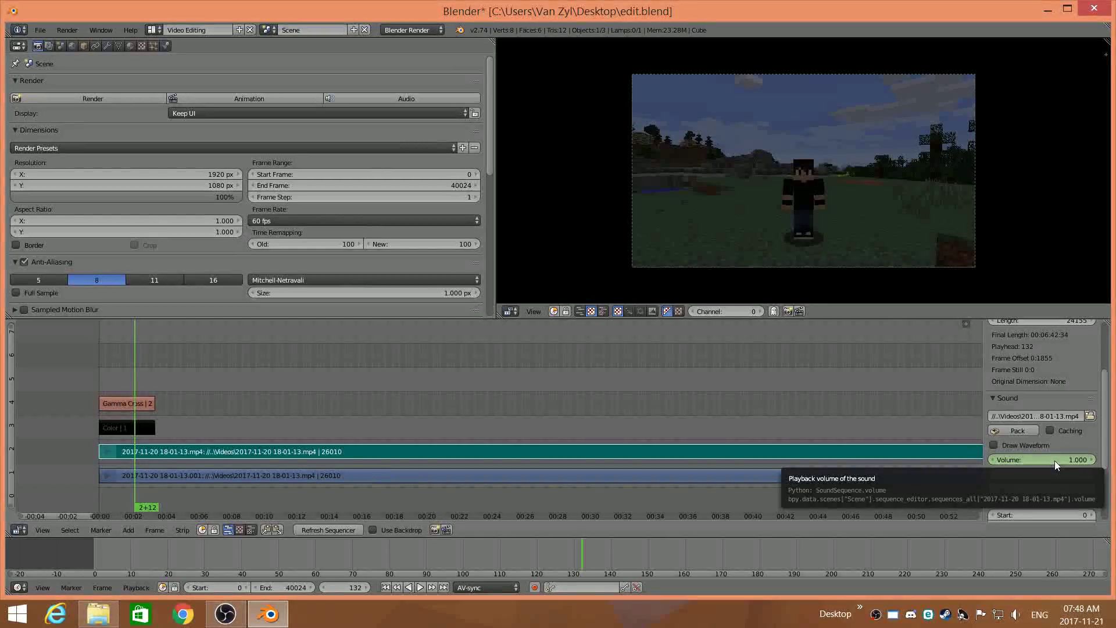
key("i")
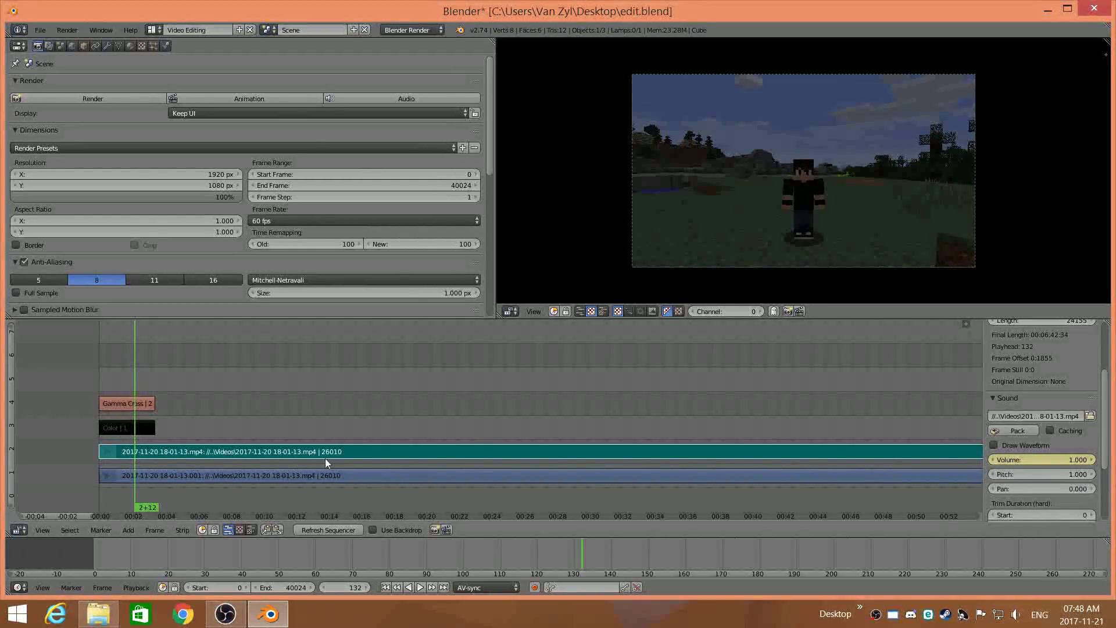
Shorten the opening black Color strip to end at about frame 150 and play the fade-in from frame 0
left_click_drag(131, 436, 69, 439)
right_click_drag(153, 427, 141, 428)
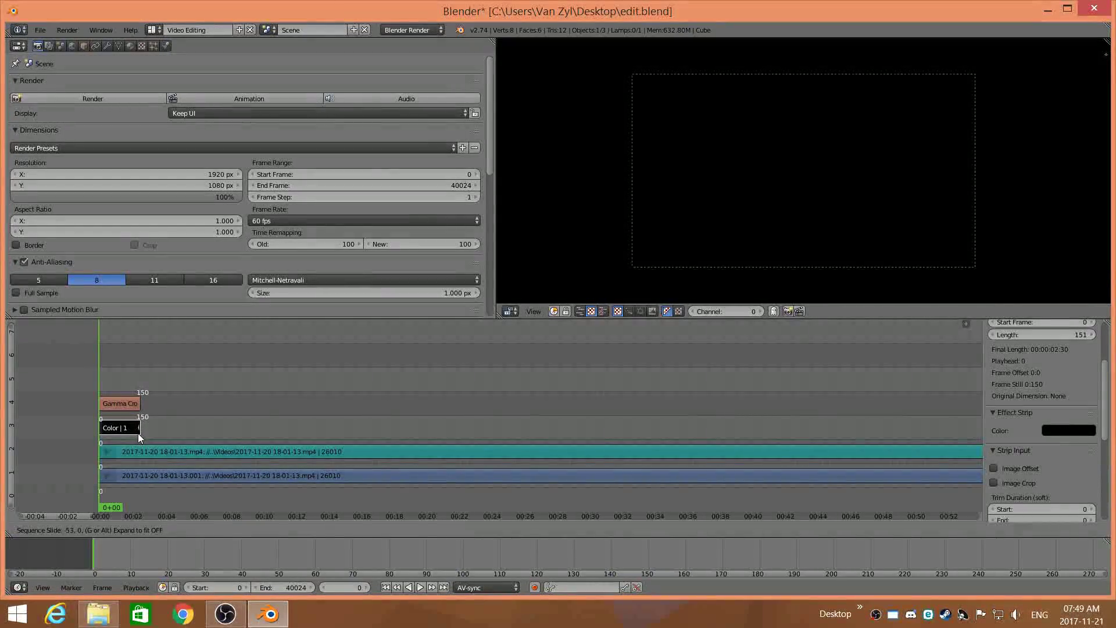
left_click(420, 587)
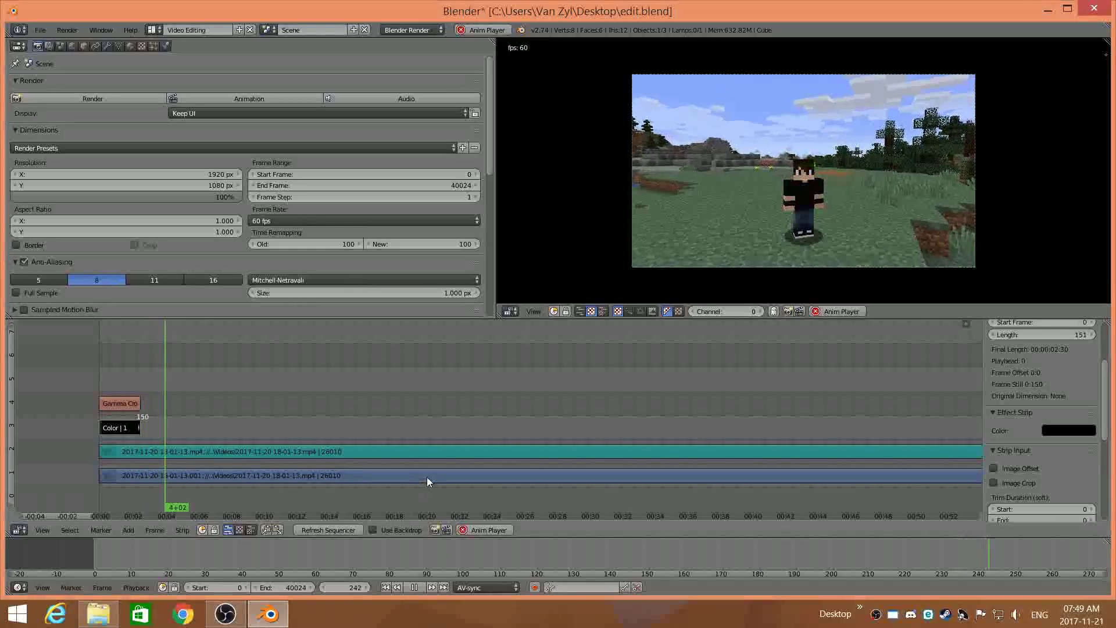
left_click(416, 588)
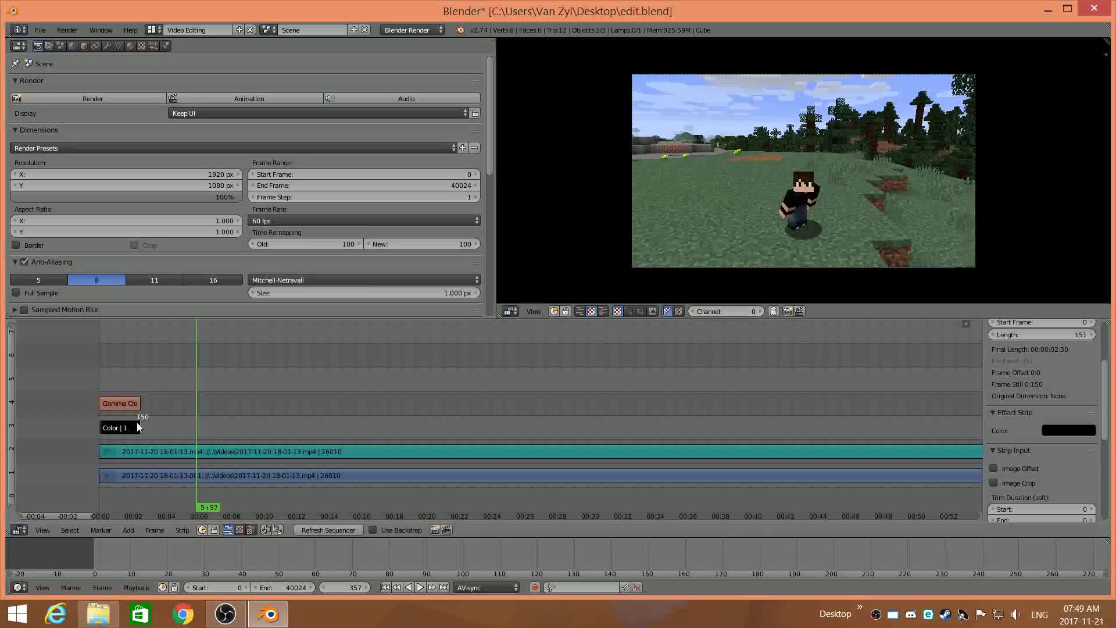
Add a black Color effect strip at frame 30815 above the end of the last clip
scroll(137, 423, "down", 5)
scroll(347, 423, "down", 7)
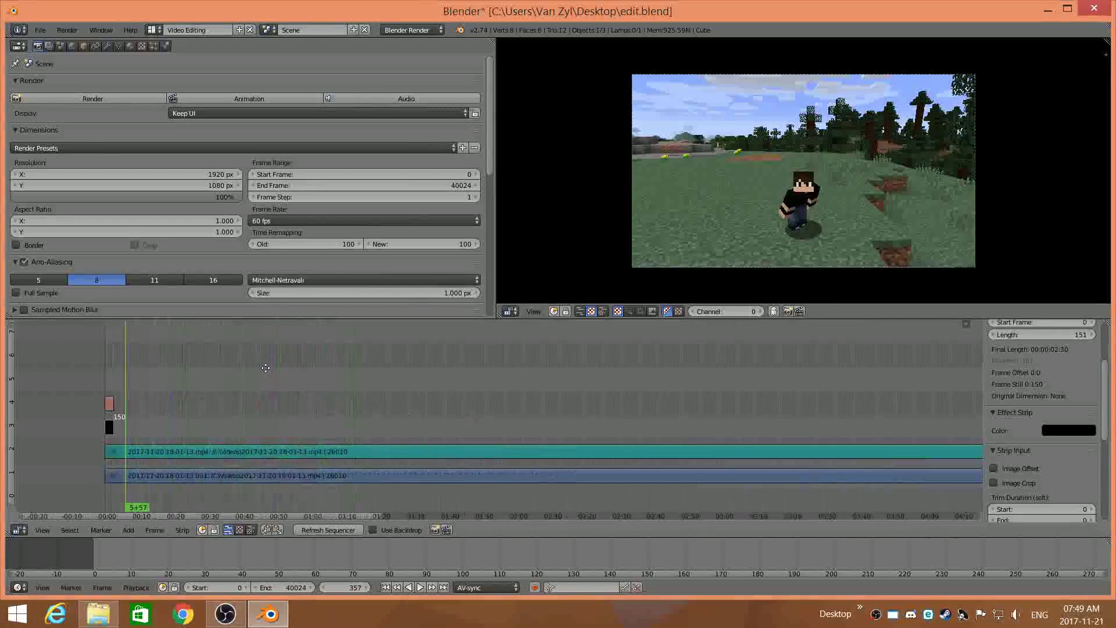
middle_click_drag(667, 445, 254, 369)
scroll(591, 442, "up", 2)
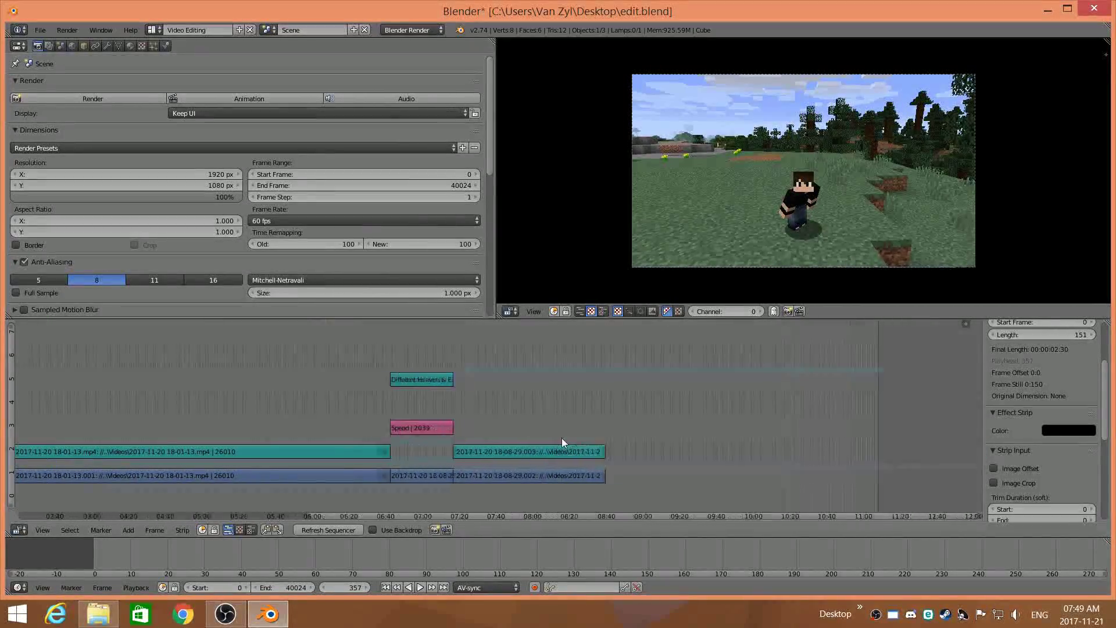
left_click(612, 424)
scroll(608, 426, "up", 5)
middle_click_drag(674, 418, 444, 509)
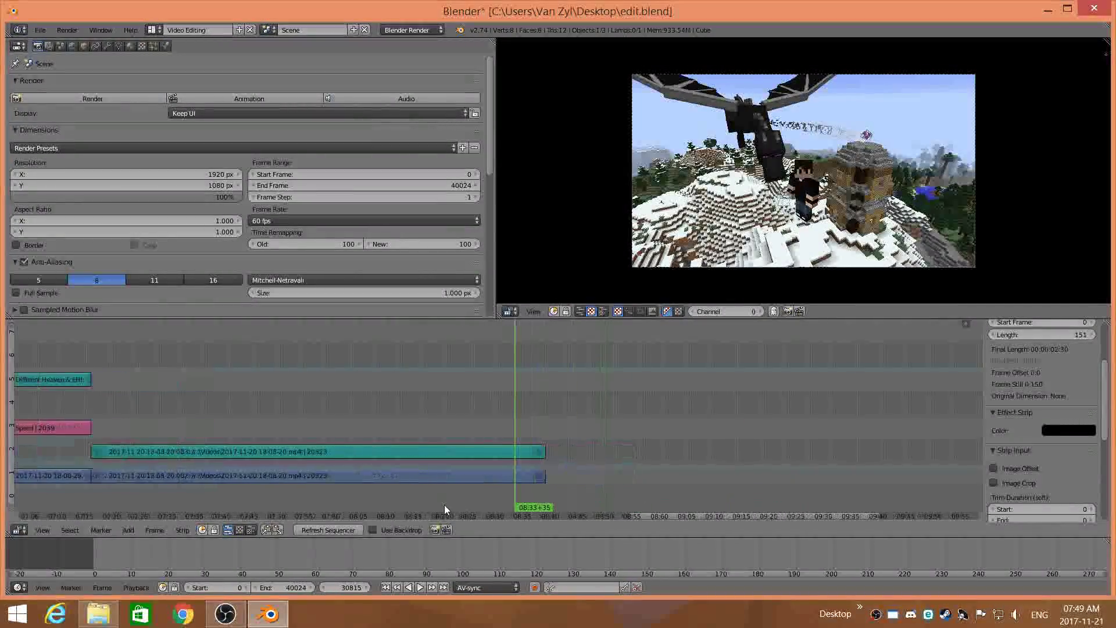
scroll(525, 470, "up", 4)
right_click(562, 473)
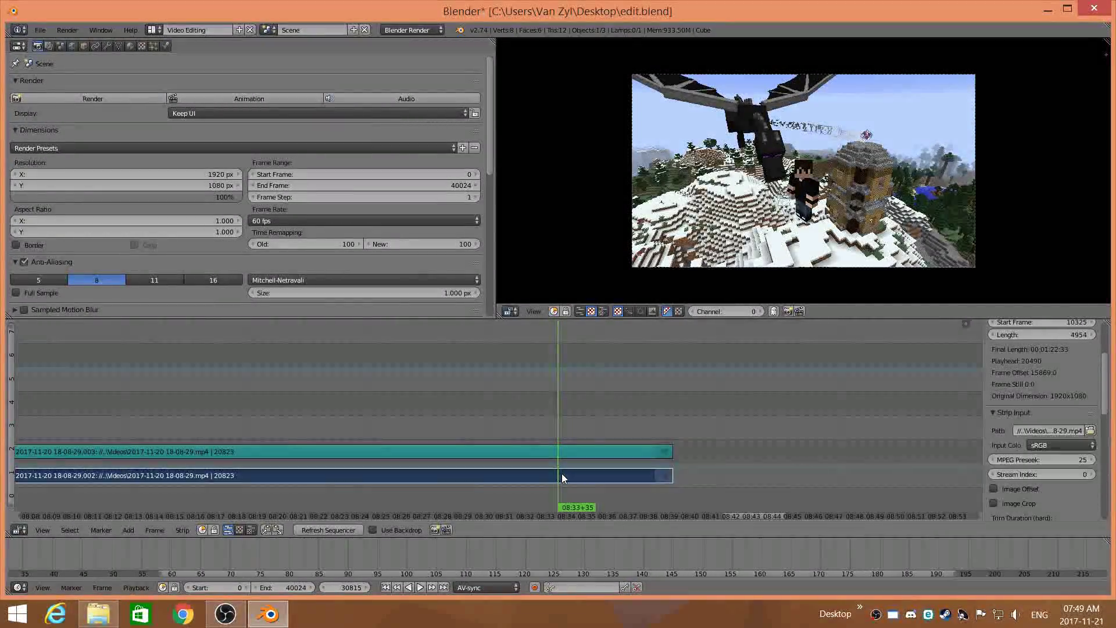
left_click(128, 529)
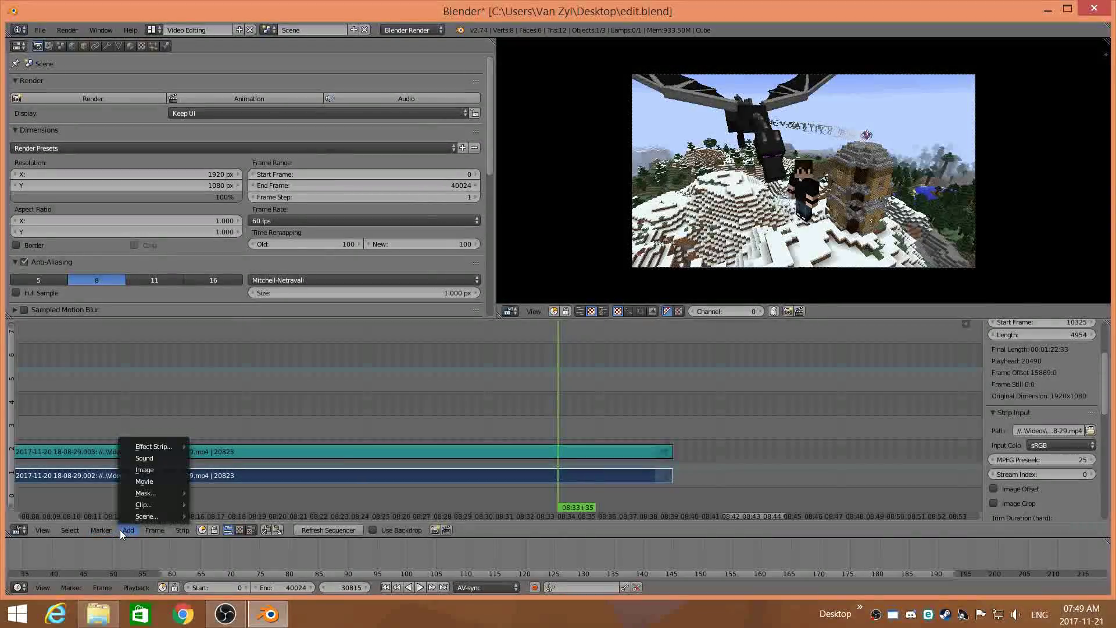
mouse_move(153, 443)
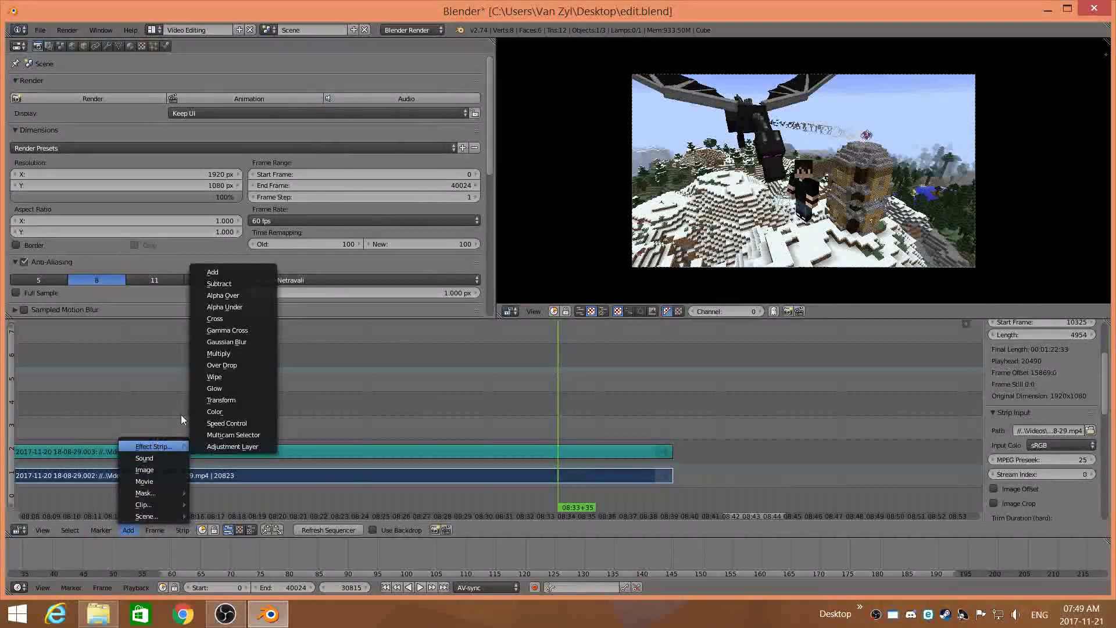
left_click(238, 410)
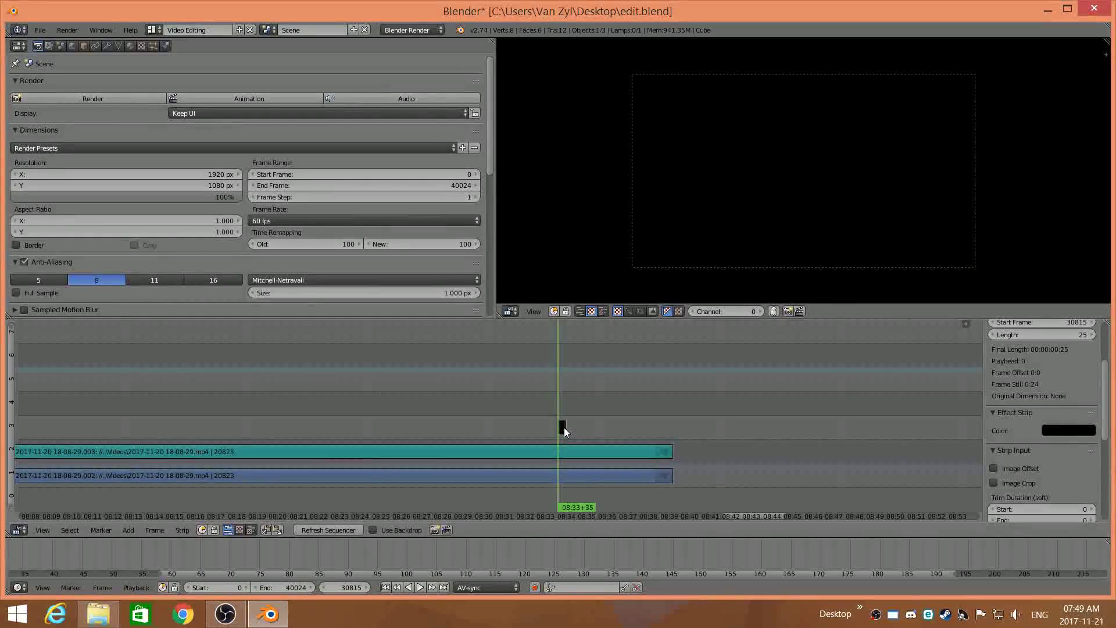
Extend the closing Color strip to about frame 31142, close to the end of the last clip
key("g")
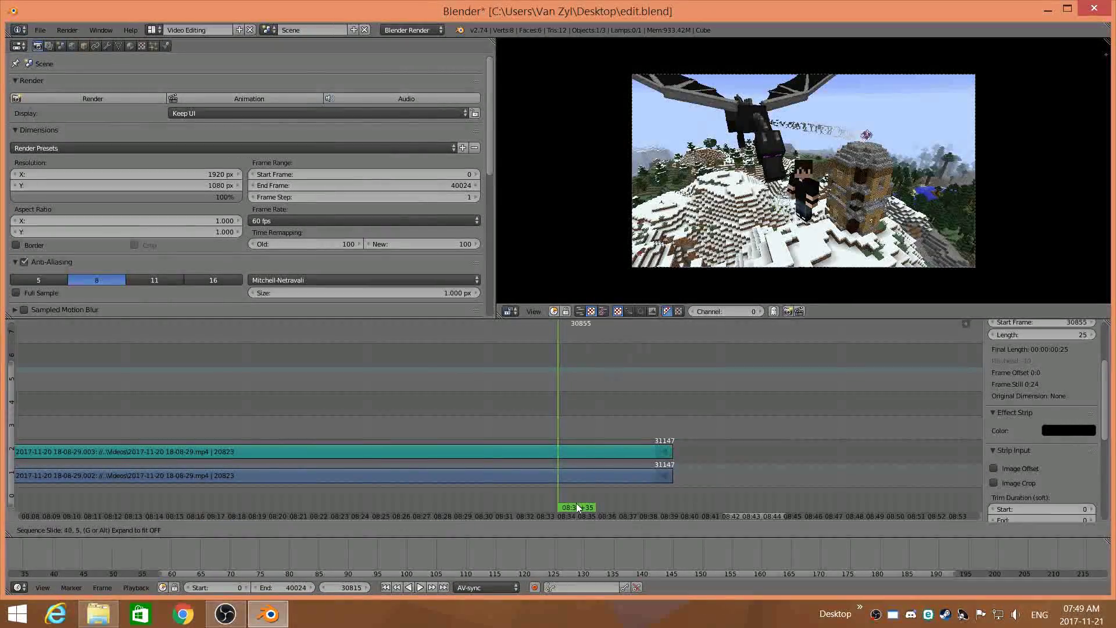
key("Escape")
scroll(648, 438, "up", 2)
scroll(649, 444, "up", 2)
right_click_drag(613, 427, 794, 445)
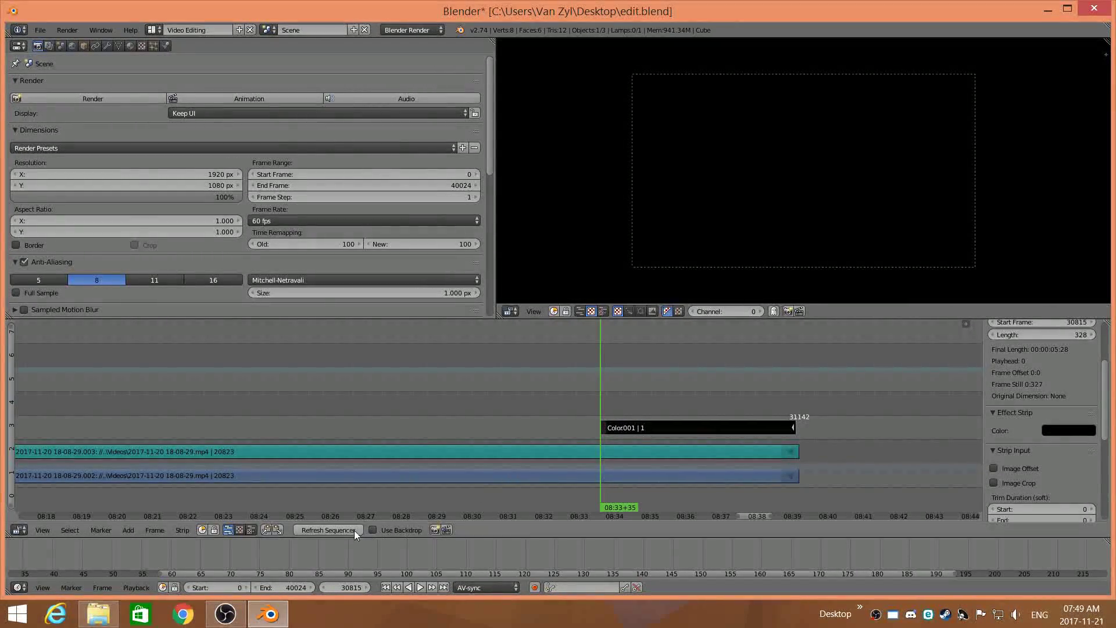
Try a Gamma Cross effect from the closing Color strip to the last clip's movie strip
right_click(631, 475)
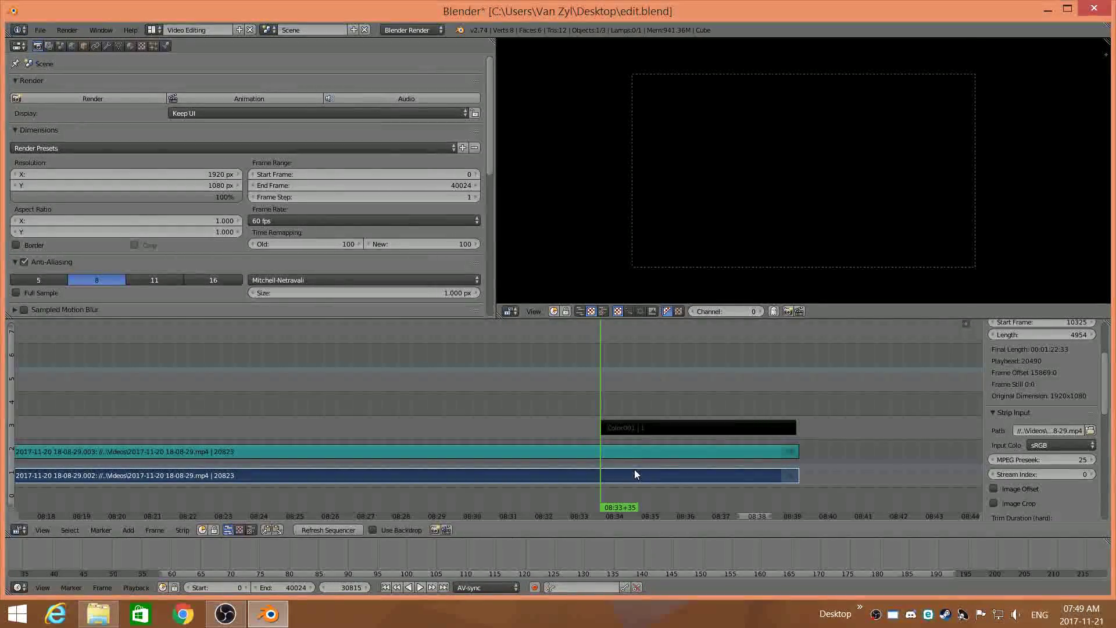
key("g")
key("Escape")
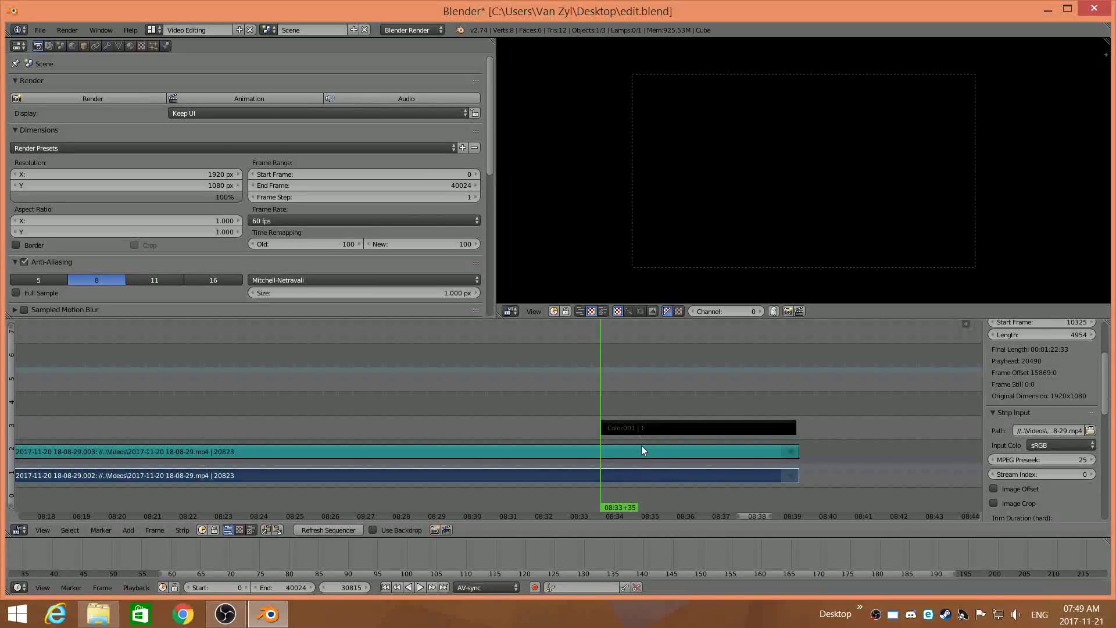
right_click(650, 425)
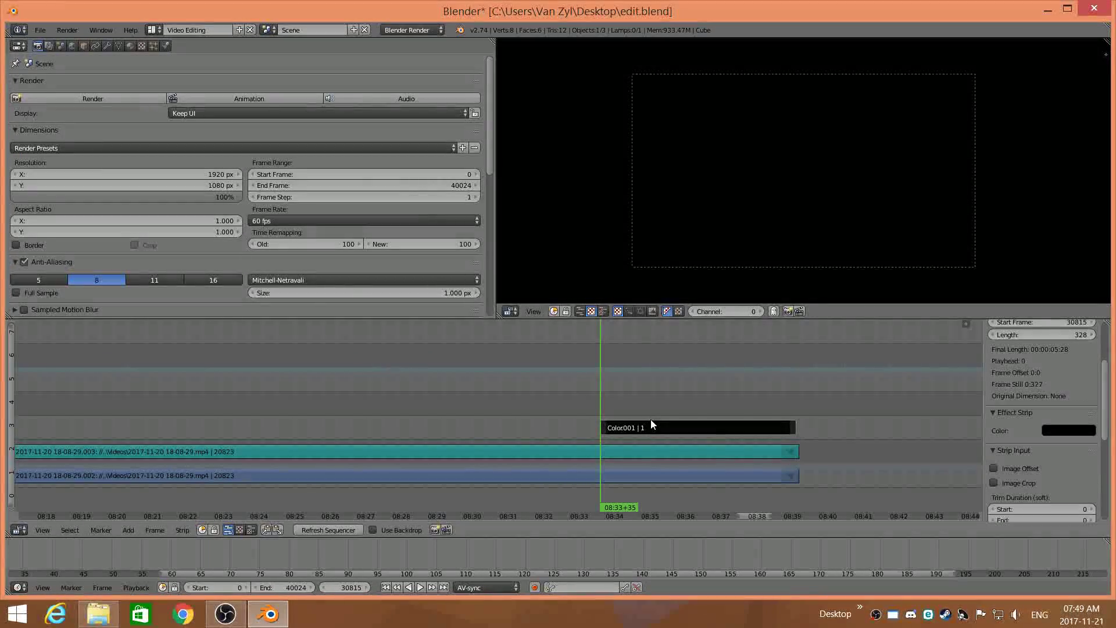
right_click(644, 475)
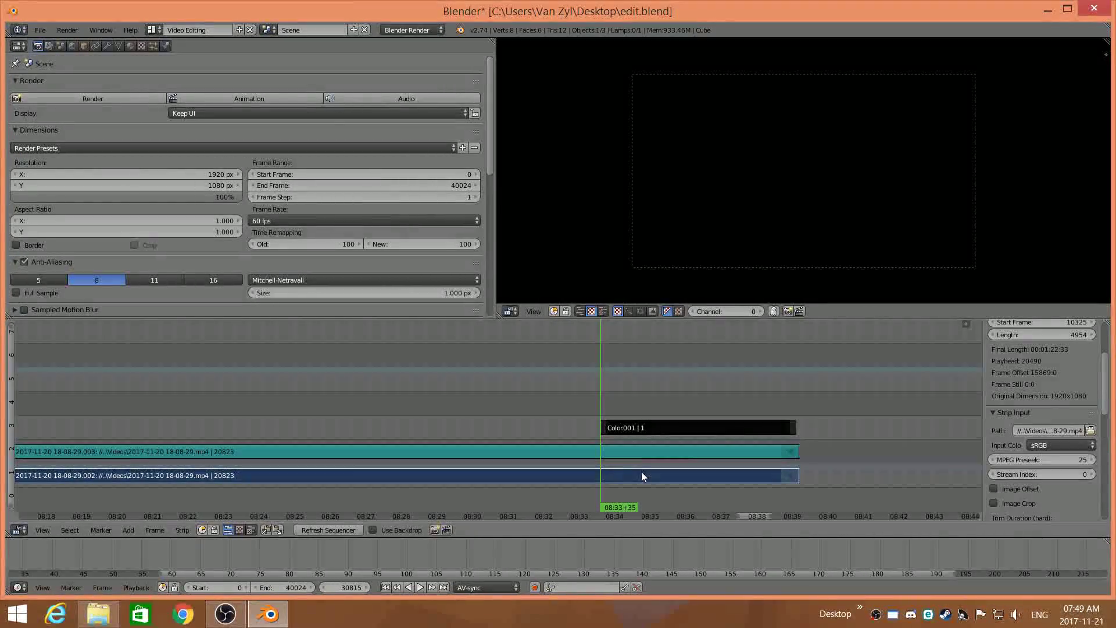
left_click(128, 529)
mouse_move(156, 445)
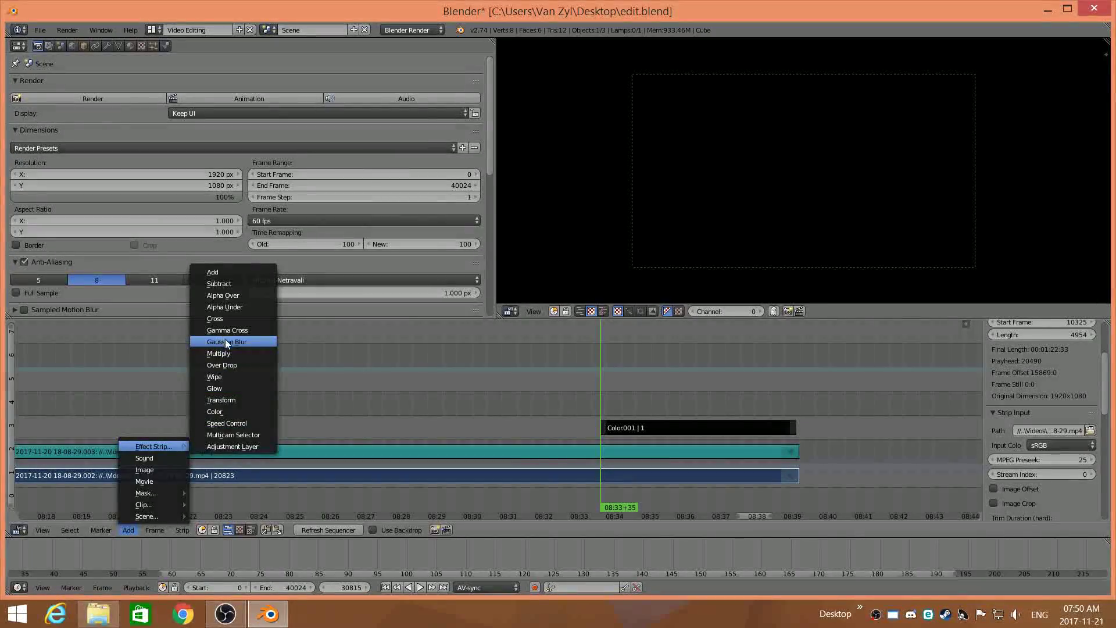
left_click(250, 331)
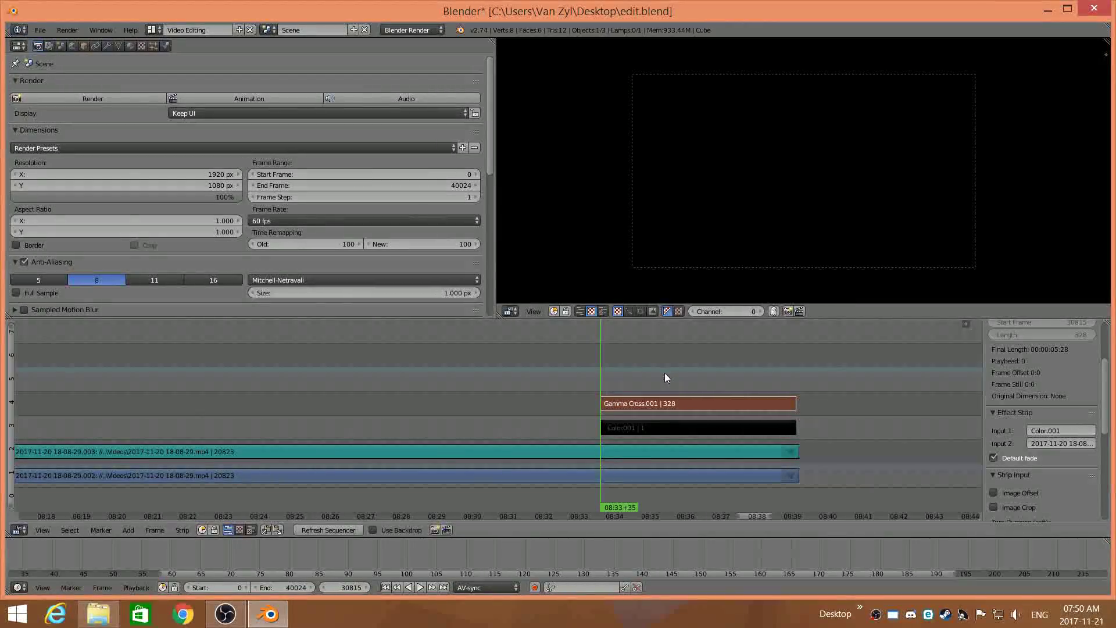
Check the fade at frame 31015 and delete the closing Gamma Cross strip
left_click(720, 379)
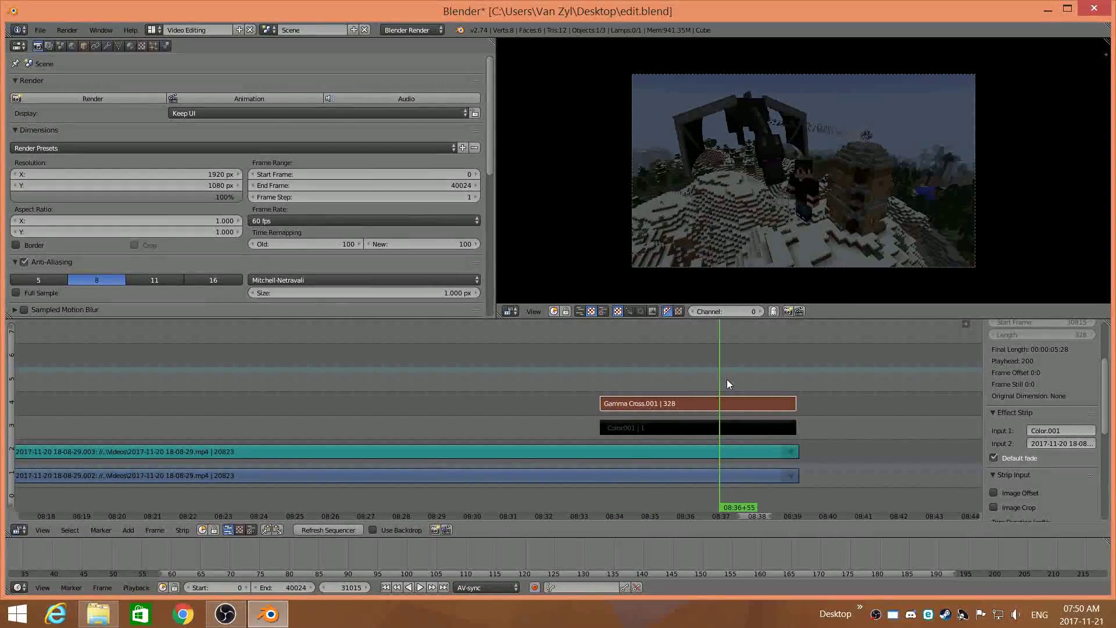
key("x")
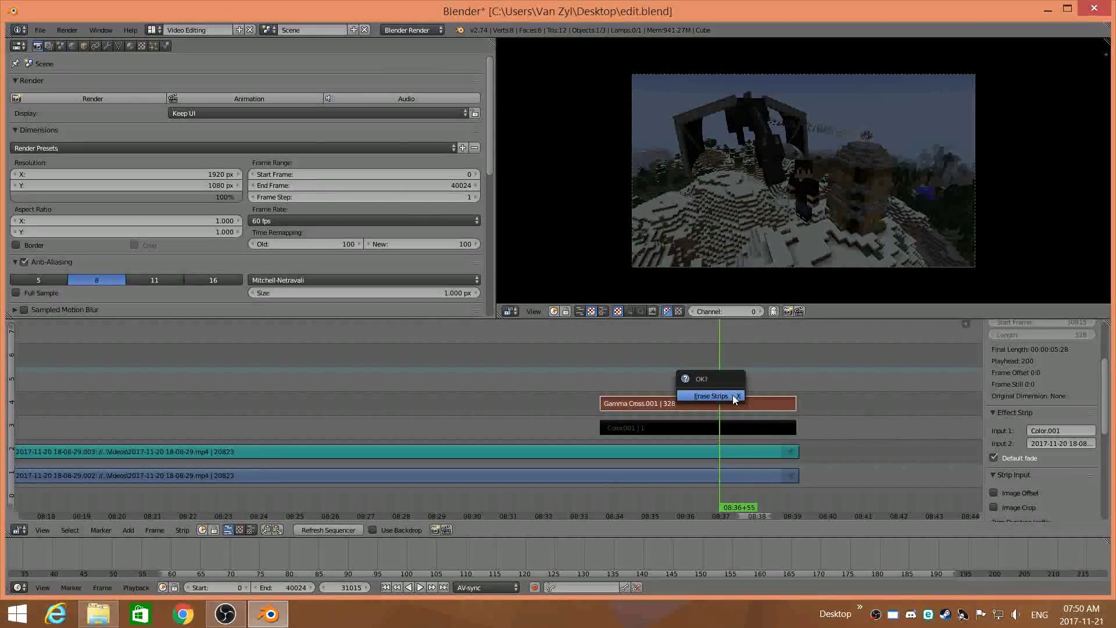
left_click(721, 399)
key("n")
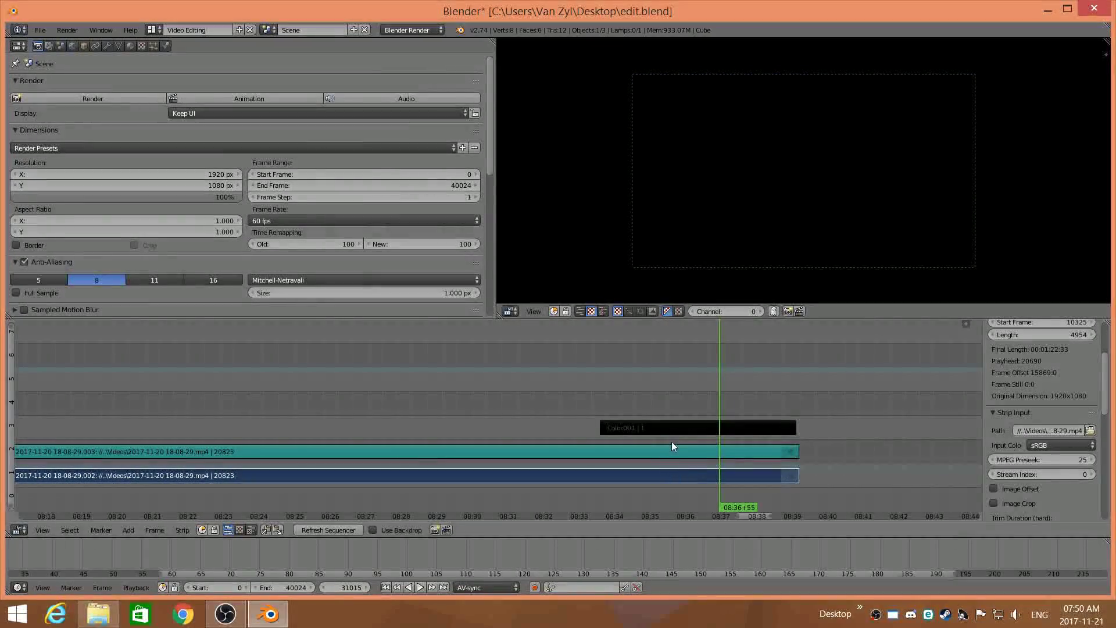
Add a Gamma Cross effect from the last clip's movie strip to the closing black Color strip
left_click(672, 431)
left_click(659, 481)
left_click(635, 428)
left_click(128, 529)
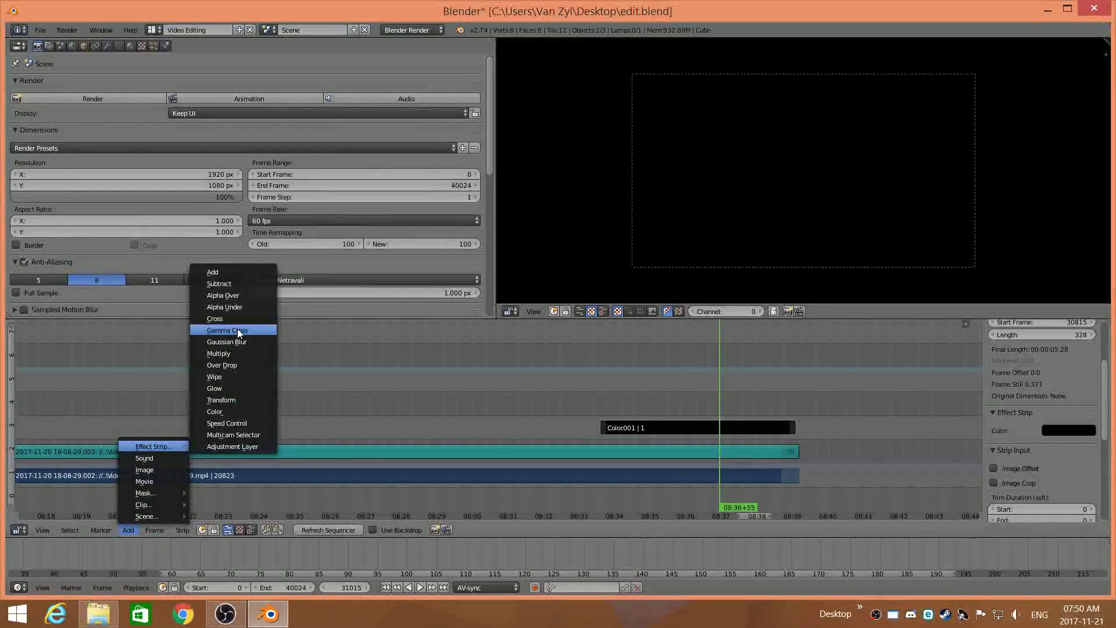
left_click(237, 329)
Play the ending from about frame 30832 to check the fade to black
left_click(624, 383)
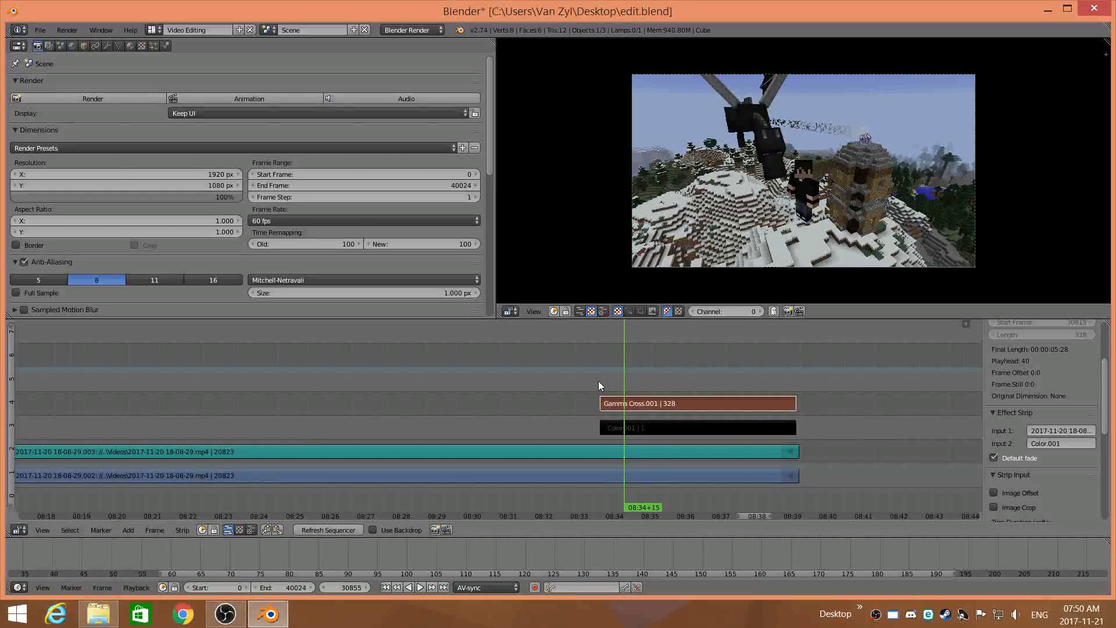
key("shift+alt+a")
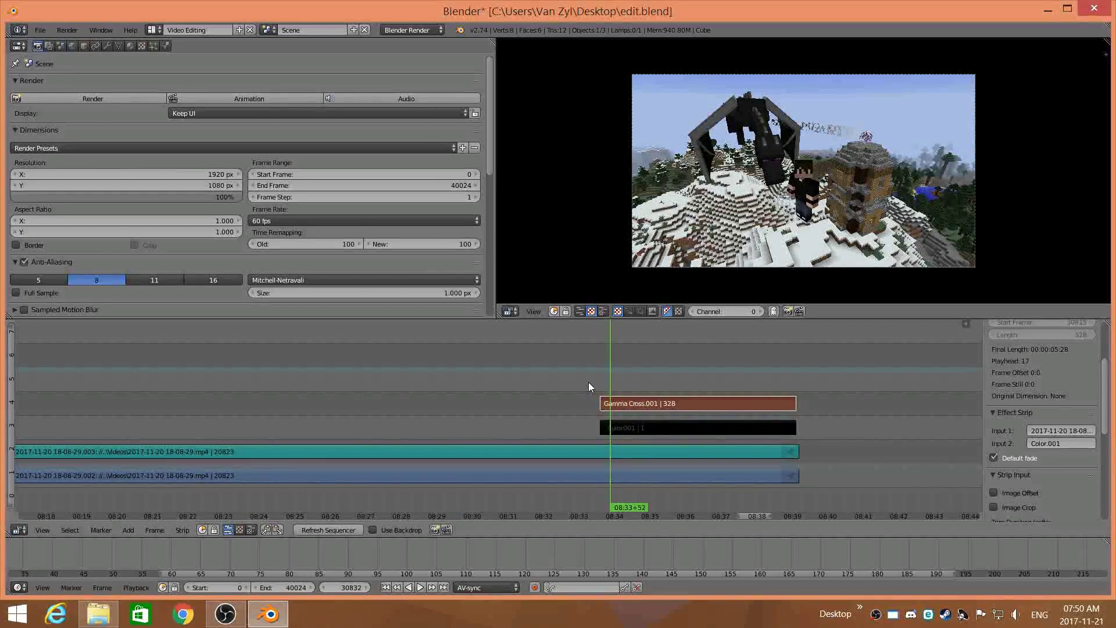
left_click(420, 588)
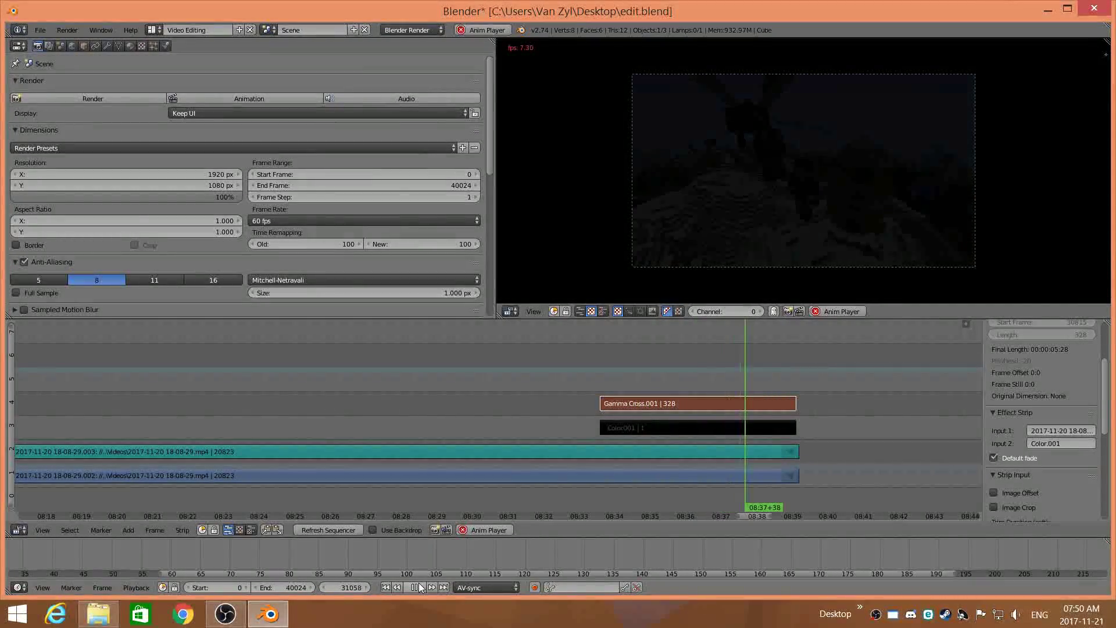
left_click(418, 587)
Extend the closing Color strip to frame 31147 so it ends together with the last clip
scroll(782, 490, "up", 2)
middle_click_drag(715, 436, 575, 393)
scroll(682, 418, "up", 3)
right_click_drag(798, 427, 803, 424)
scroll(796, 421, "down", 2)
scroll(605, 410, "down", 10)
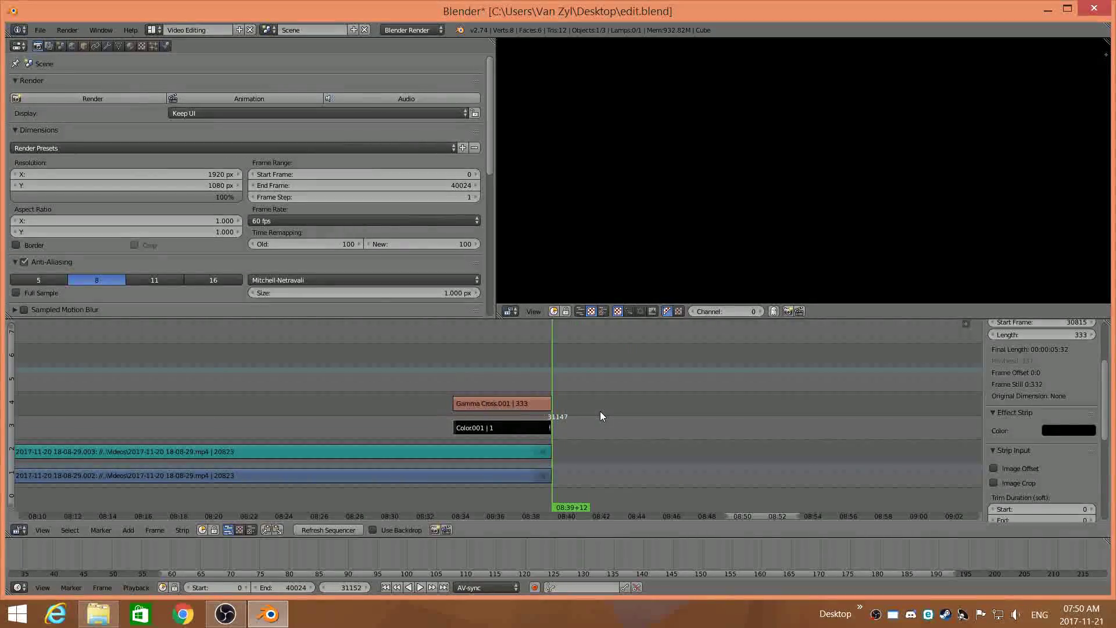
scroll(593, 405, "down", 10)
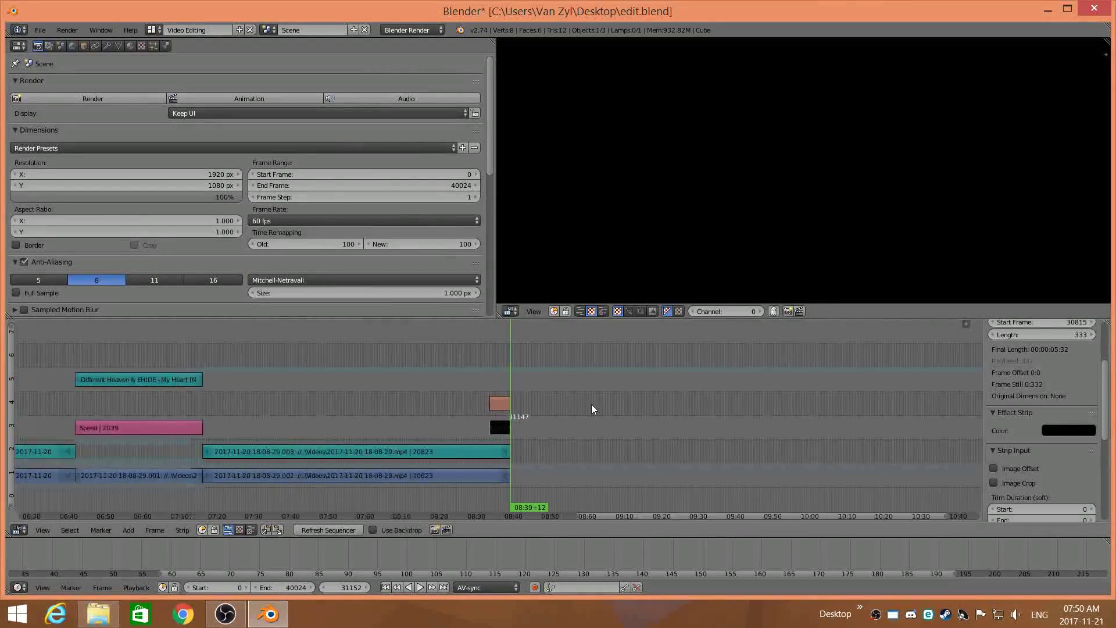
scroll(577, 414, "down", 5)
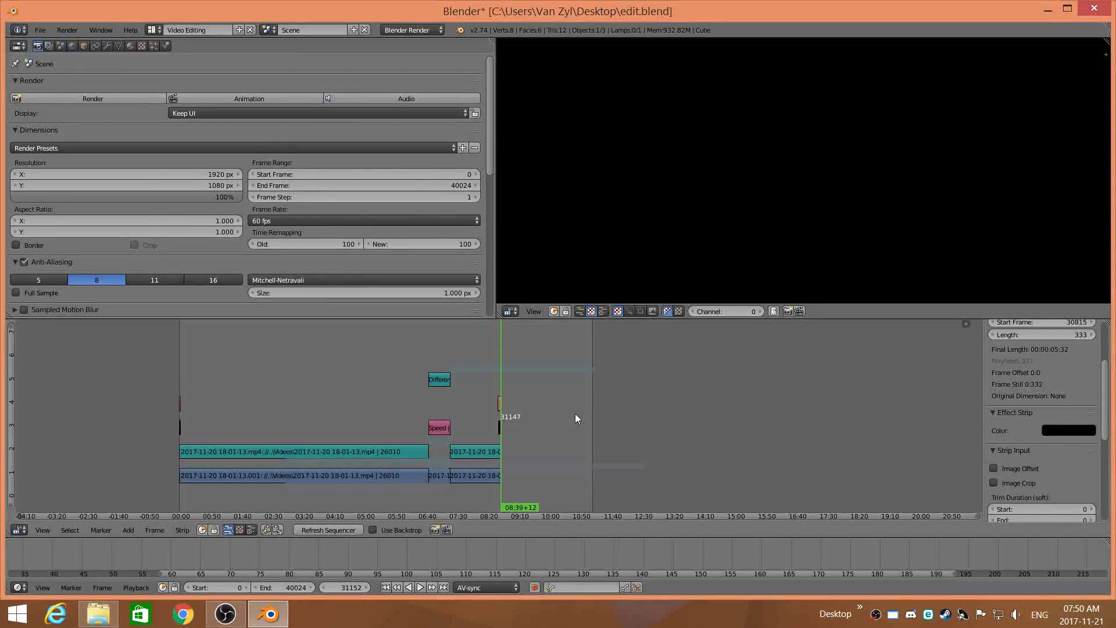
scroll(575, 417, "up", 2)
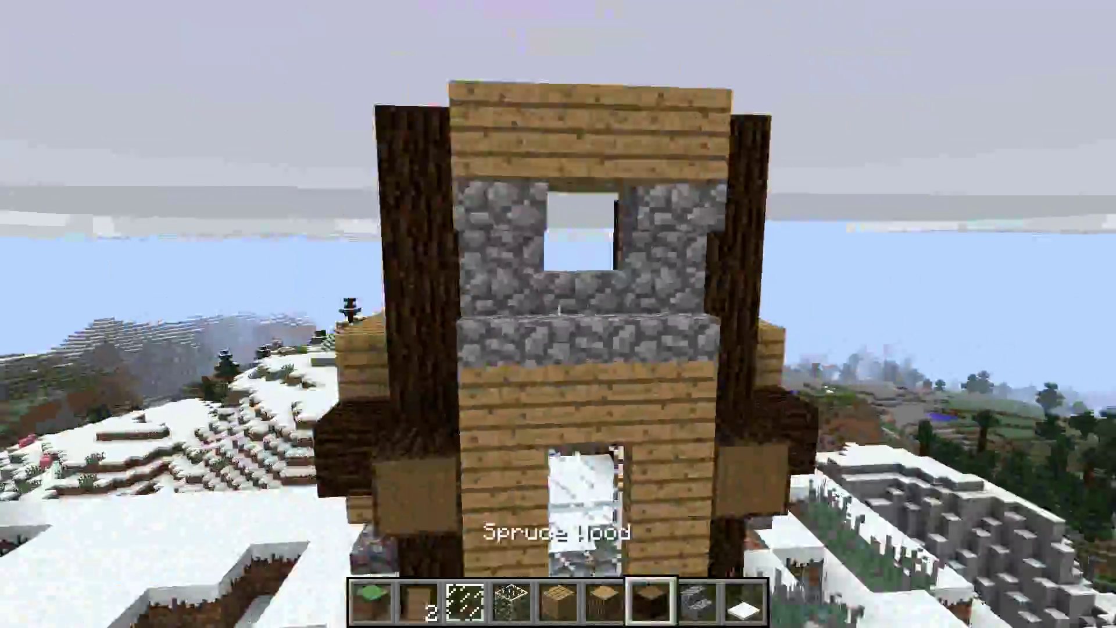
scroll(558, 314, "up", 2)
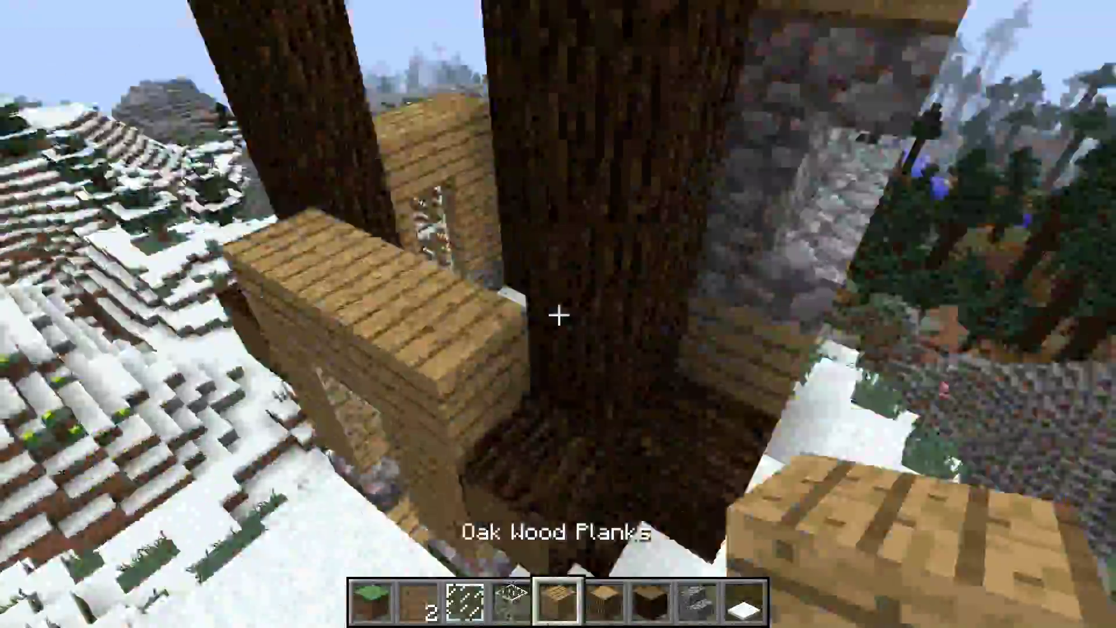
scroll(558, 314, "up", 2)
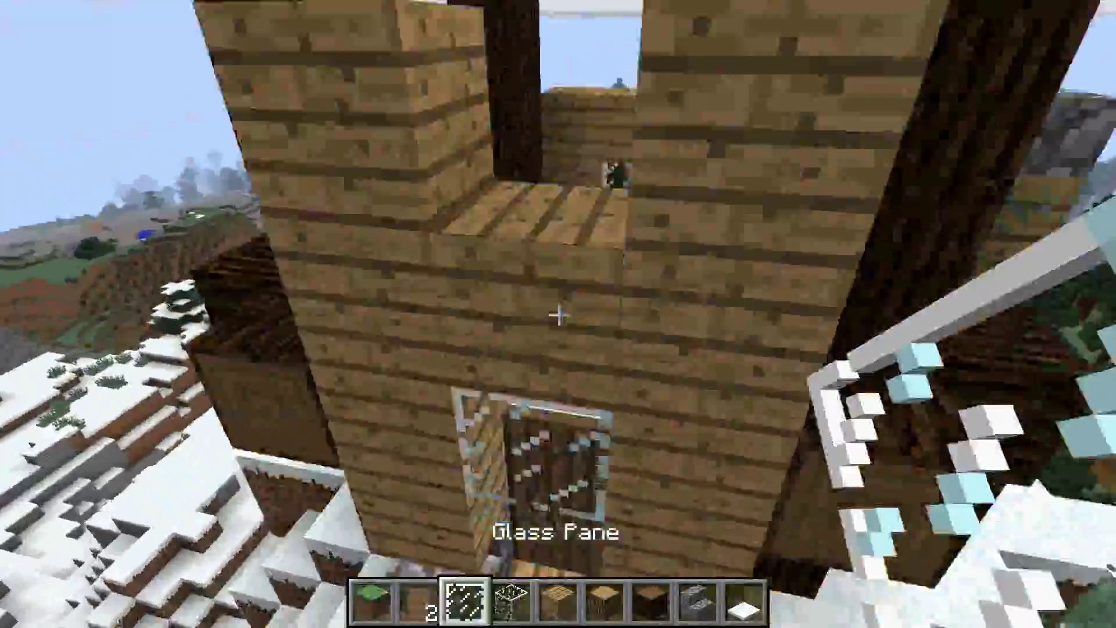
scroll(558, 314, "down", 1)
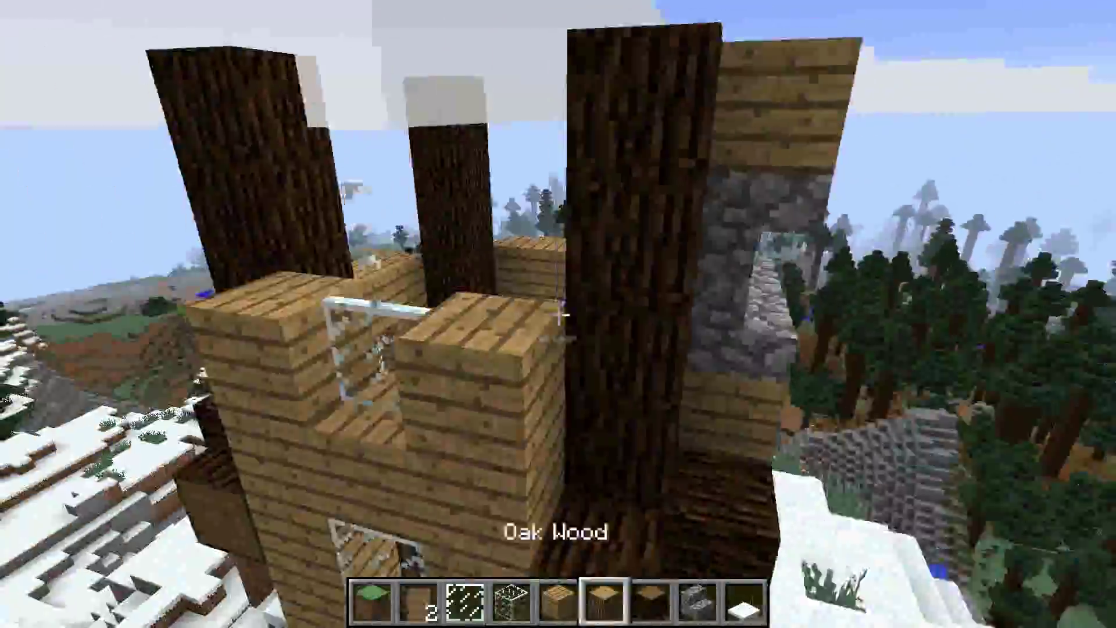
scroll(558, 314, "down", 4)
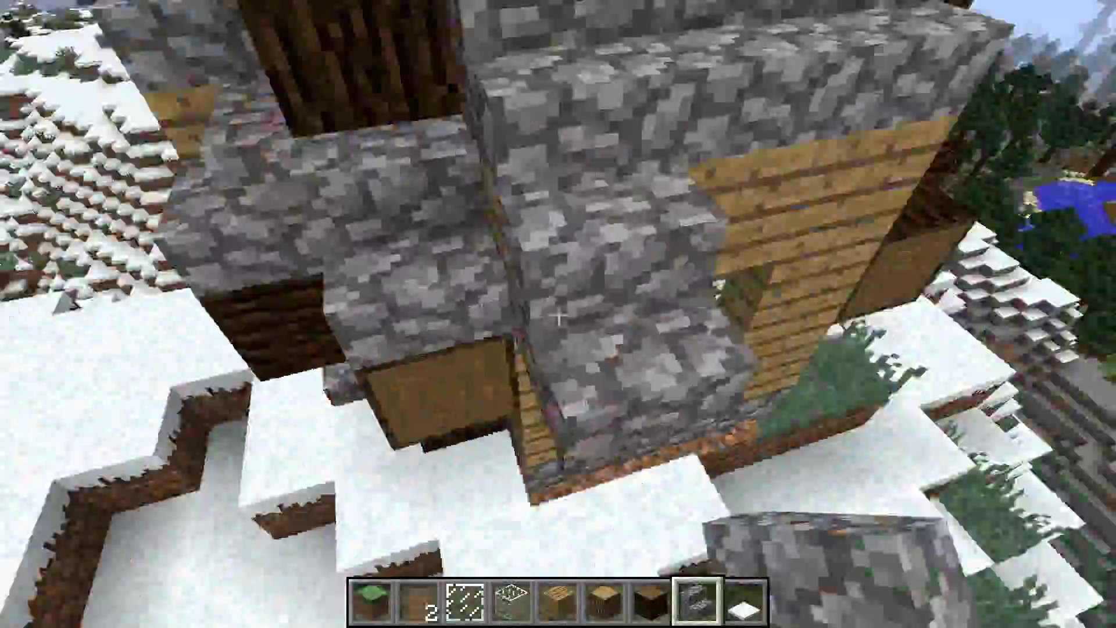
scroll(558, 314, "down", 3)
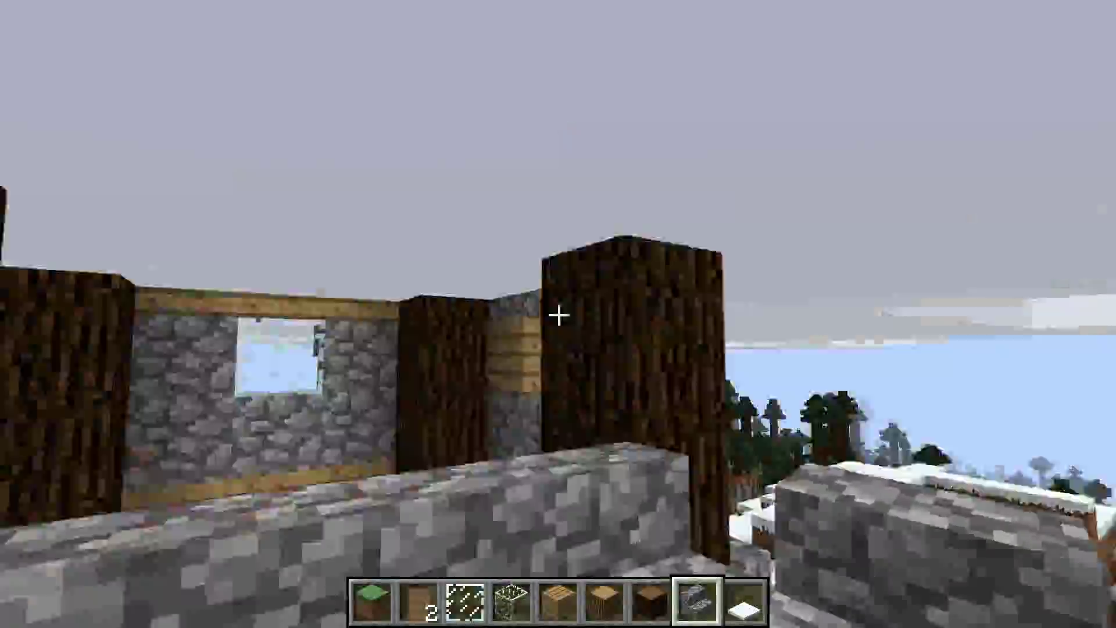
scroll(558, 314, "up", 3)
scroll(558, 314, "down", 2)
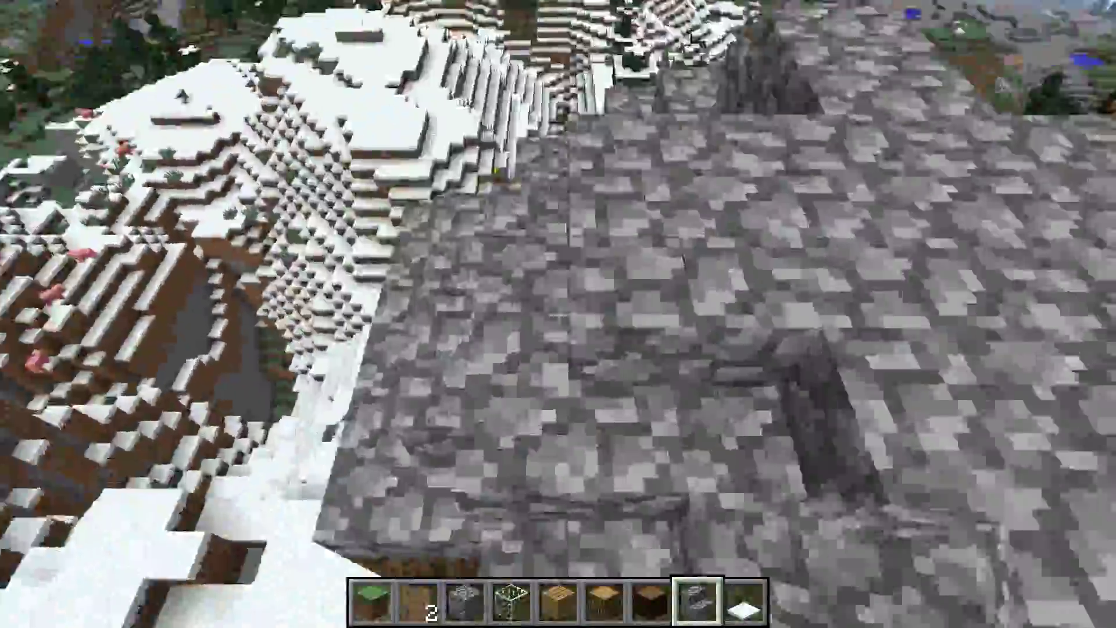
key("9")
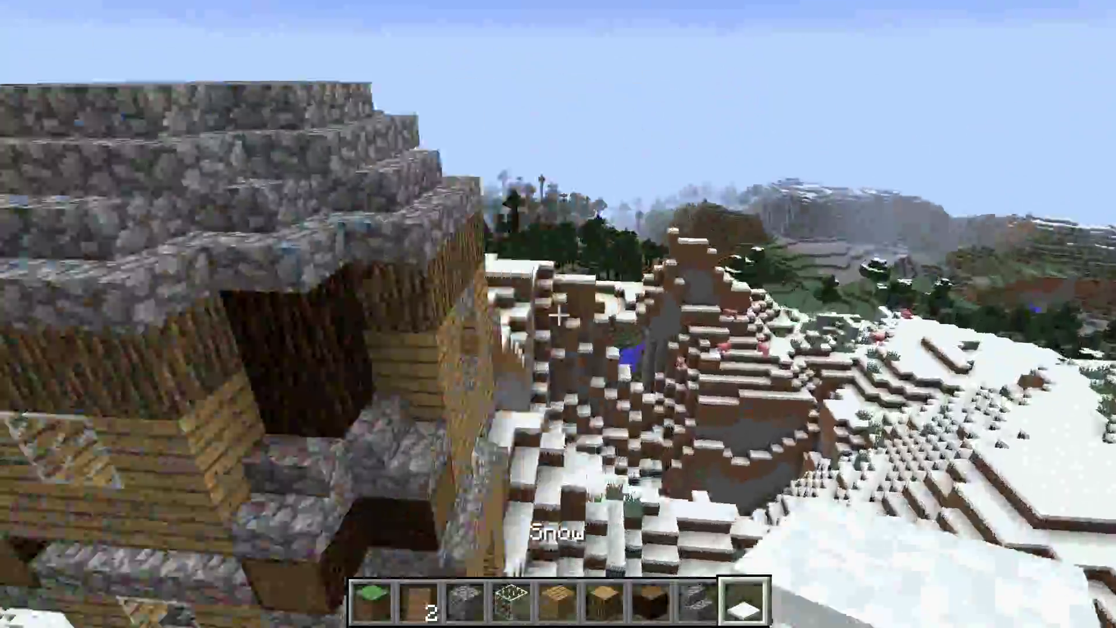
key("w")
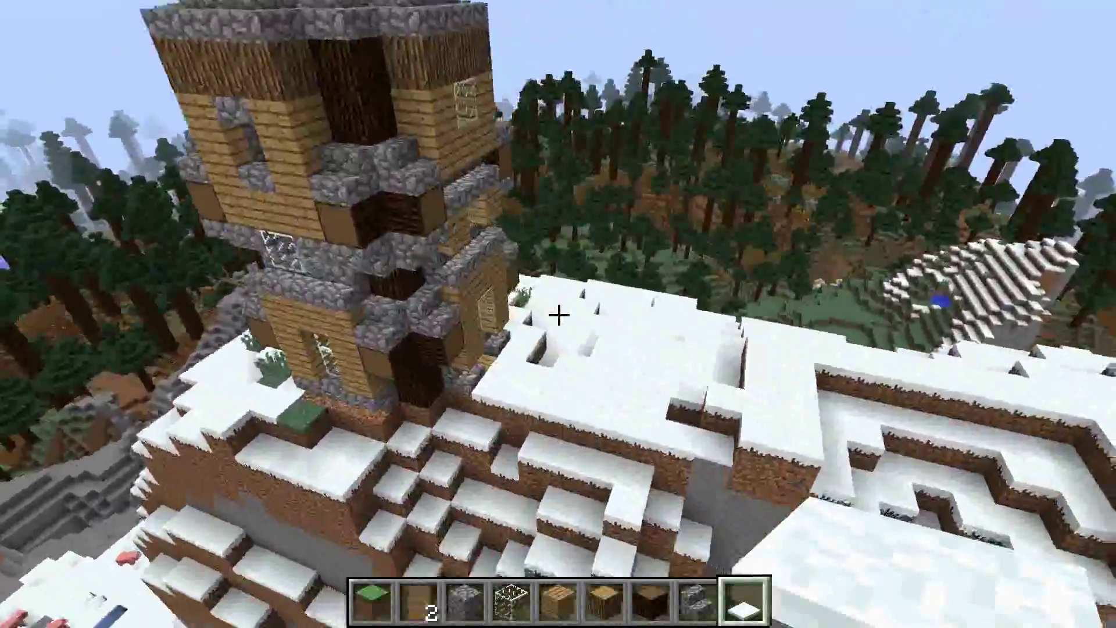
key("a")
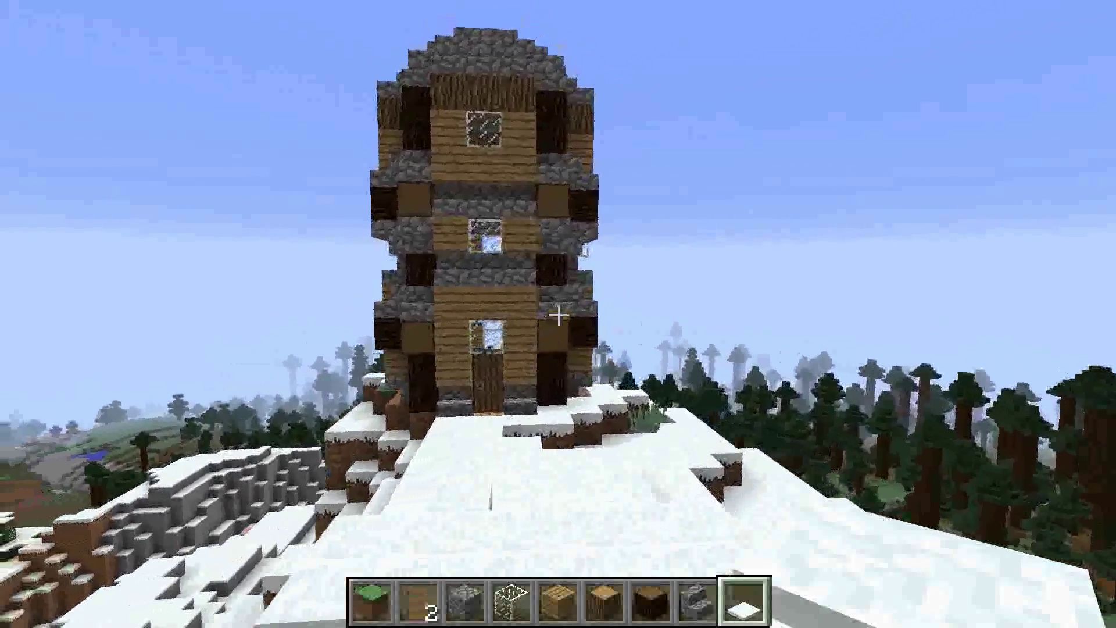
key("w")
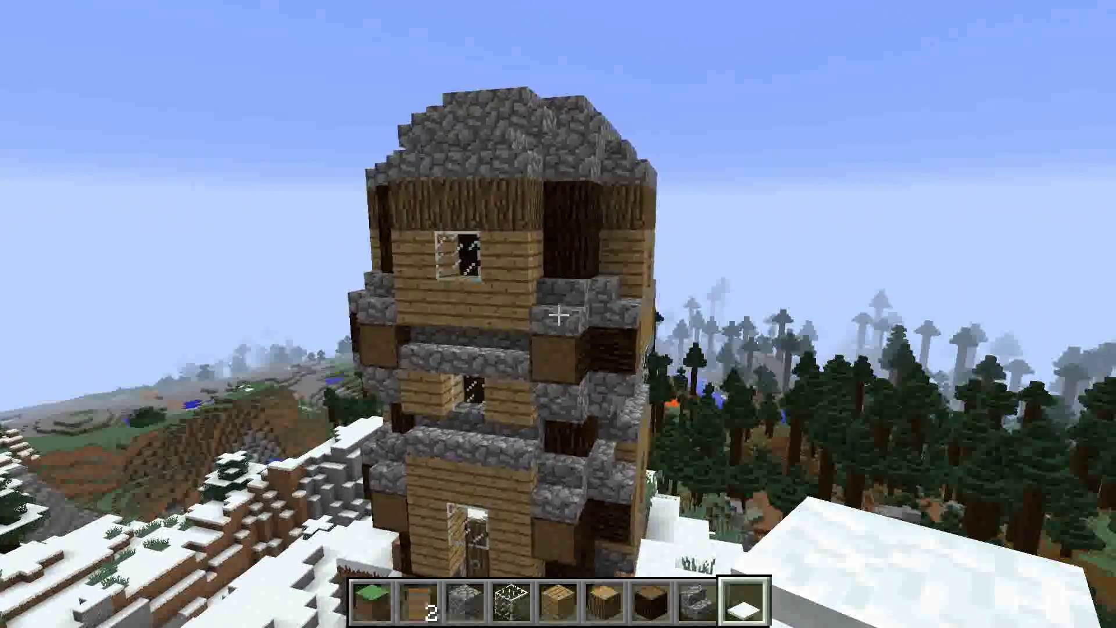
key("2")
key("space")
key("1")
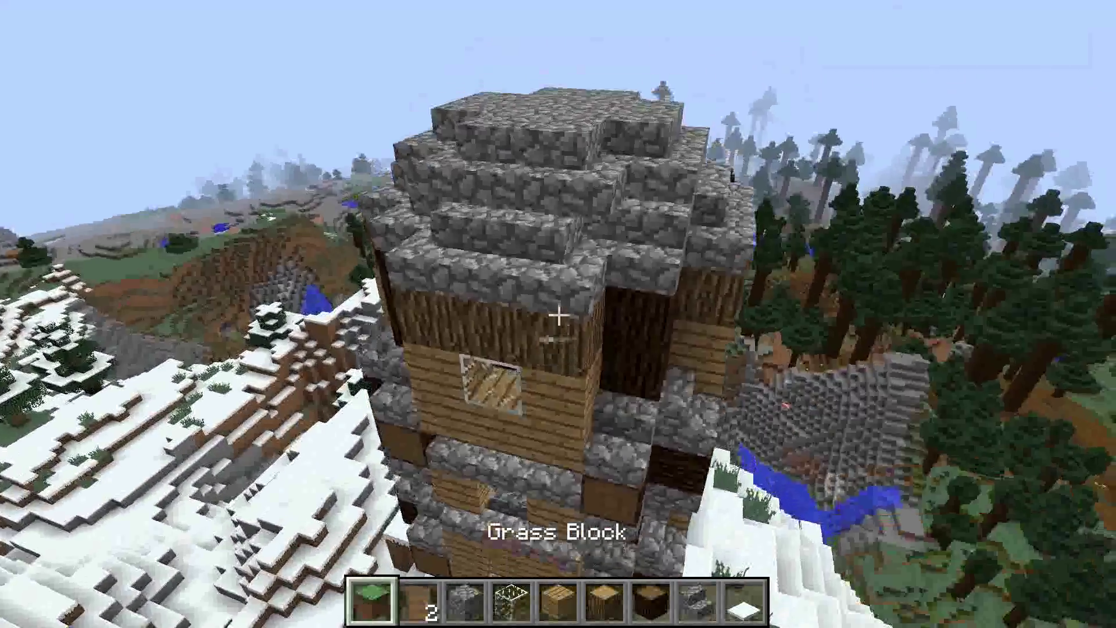
key("2")
key("4")
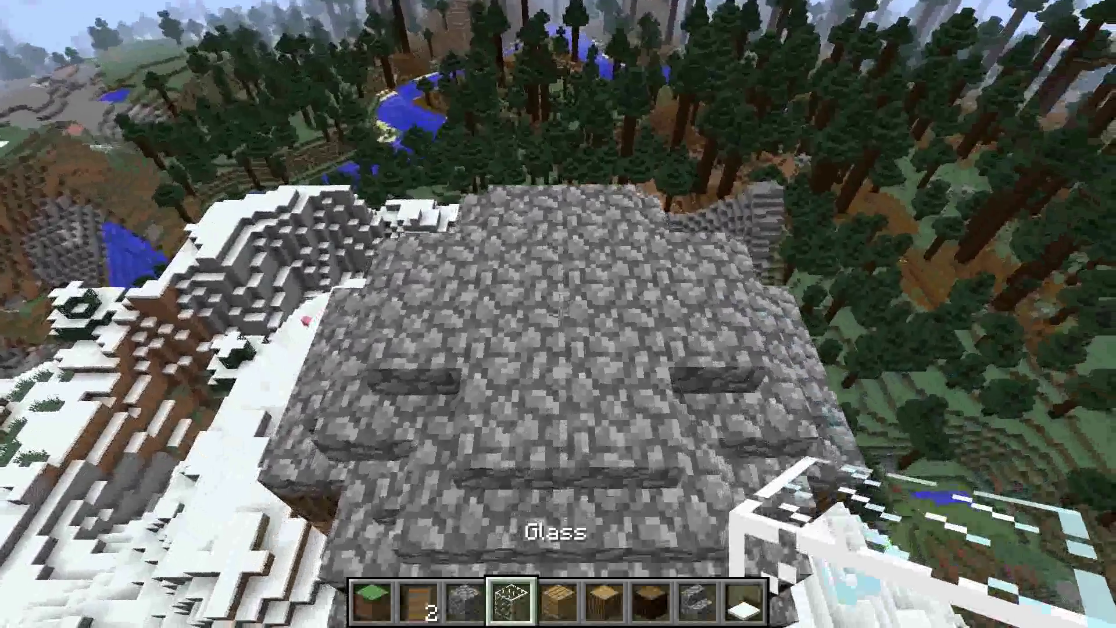
key("shift")
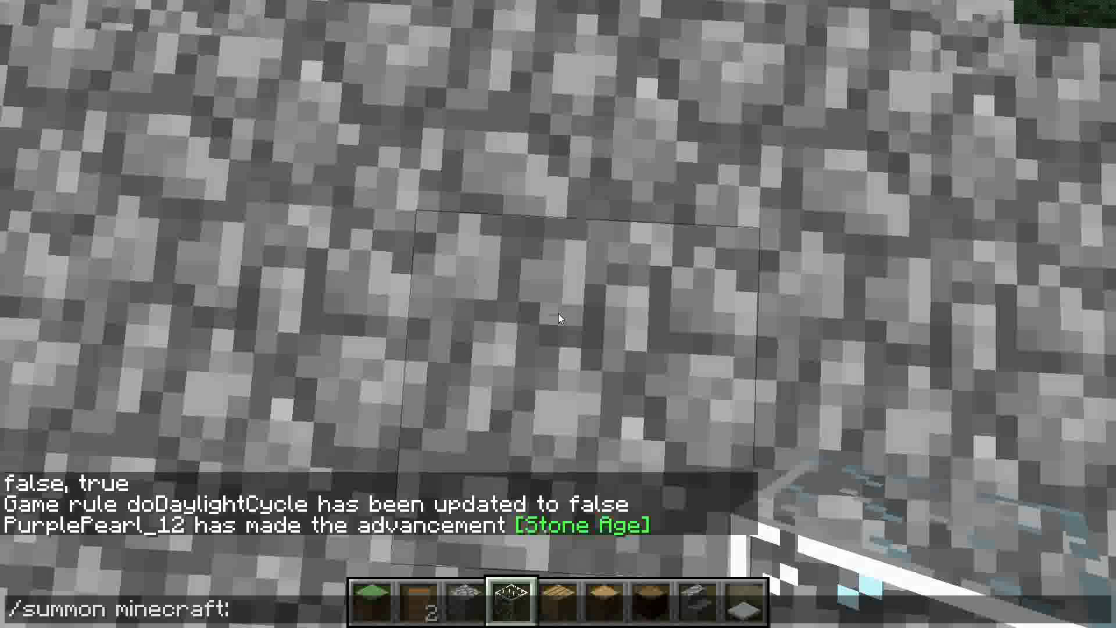
type("e")
key("Tab")
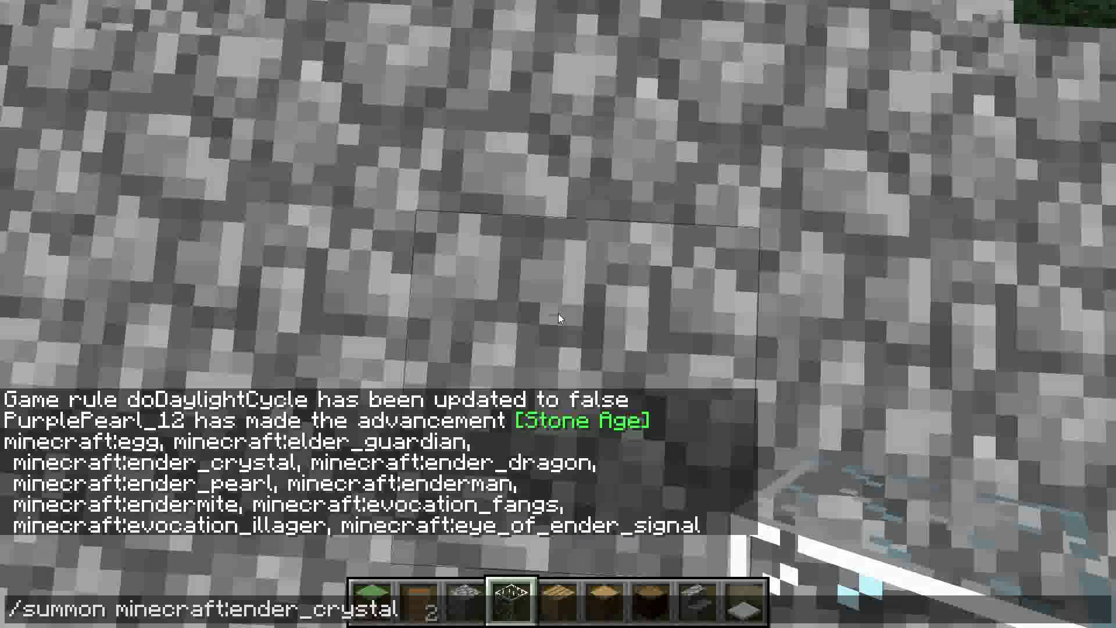
key("Return")
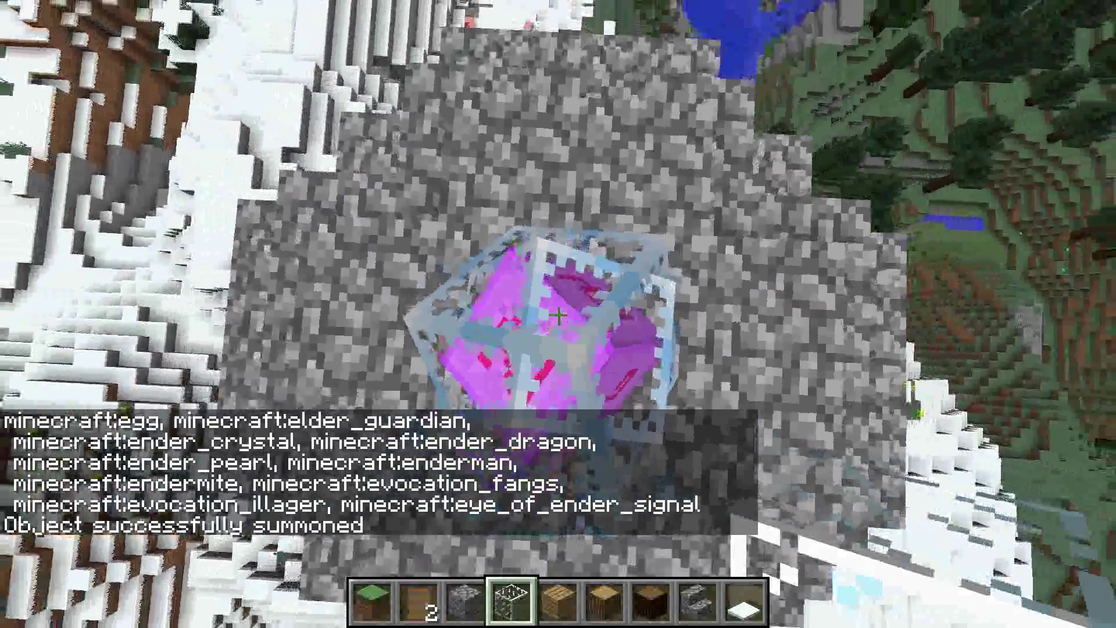
key("s")
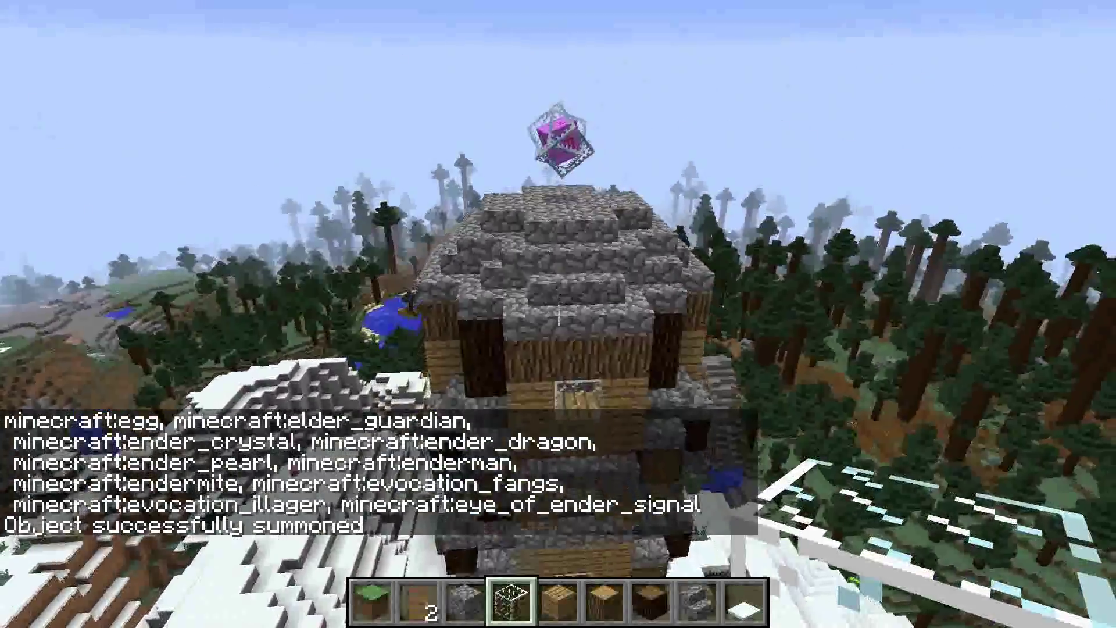
key("s")
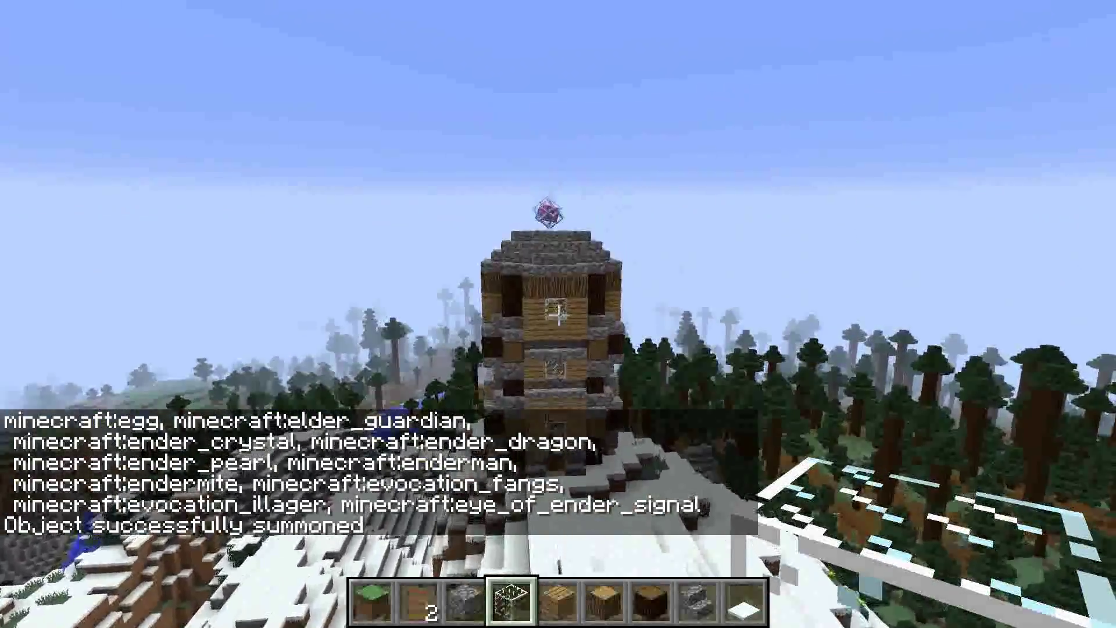
key("w")
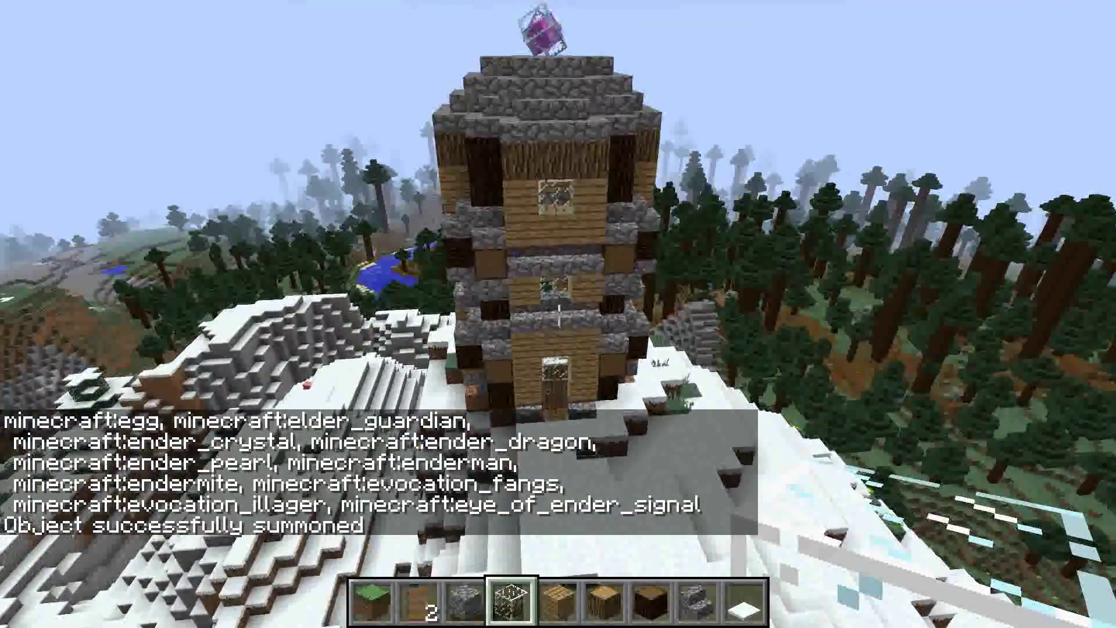
key("s")
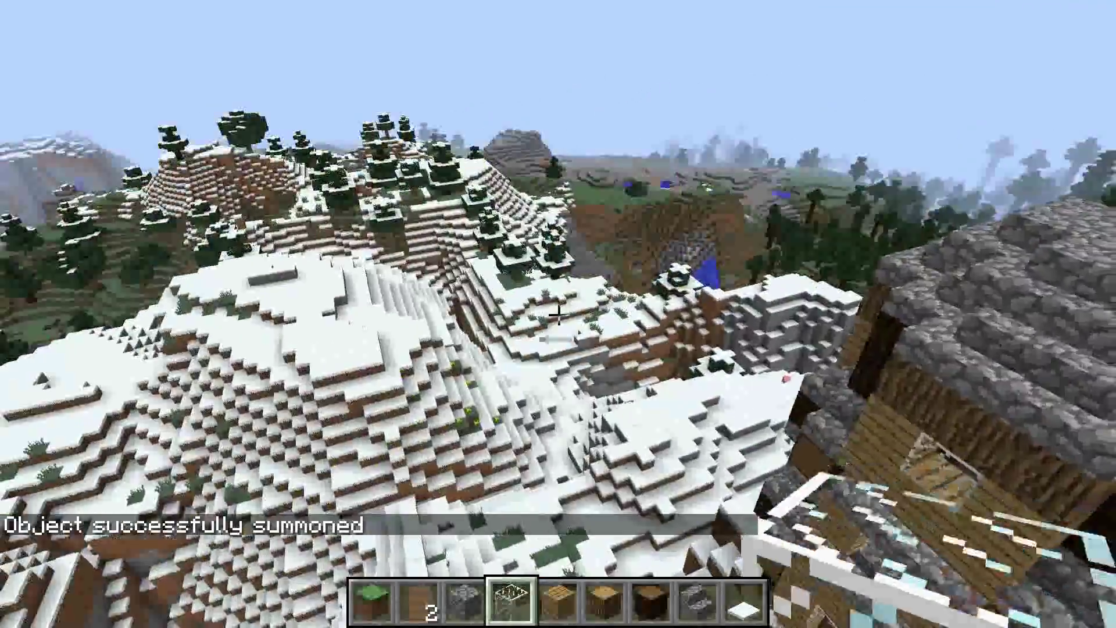
key("s")
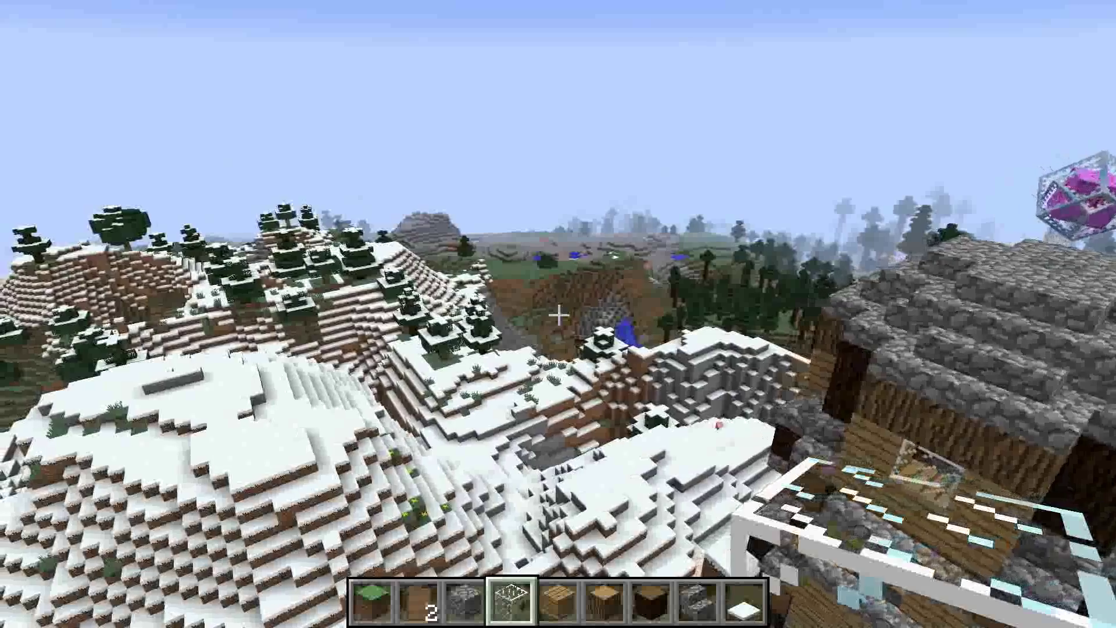
key("F5")
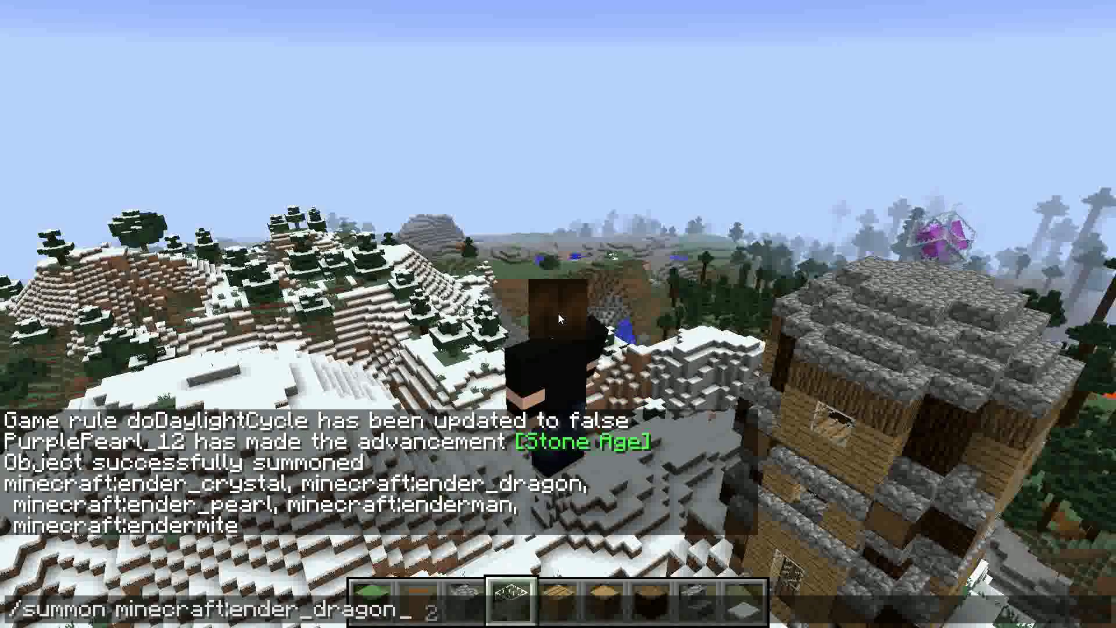
key("Return")
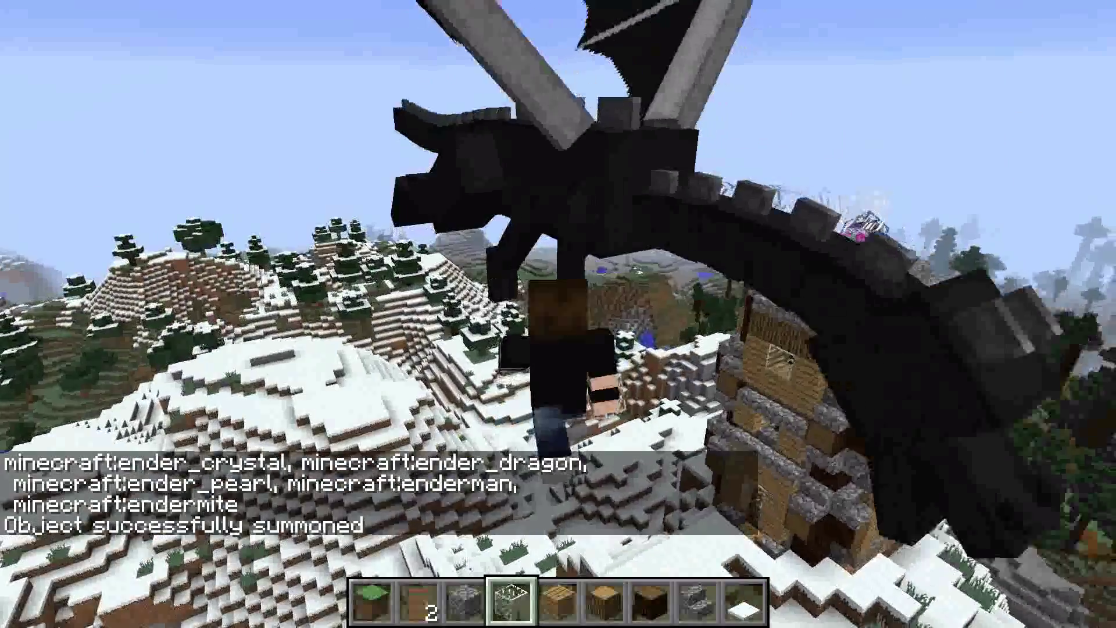